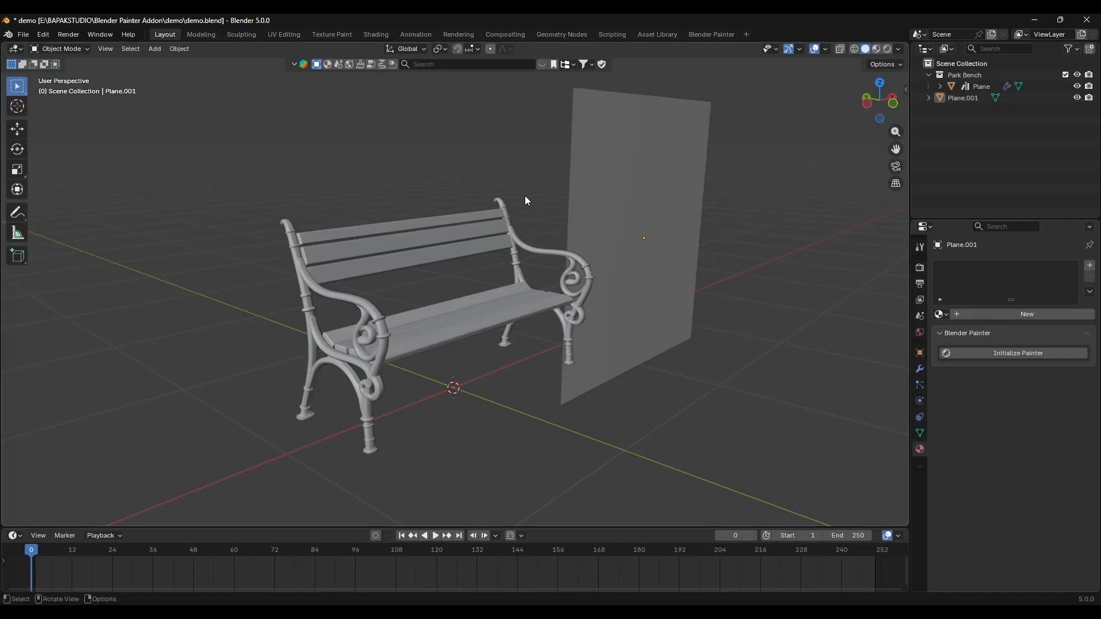
Step: Select the park bench object and rename it "bench"
{"action": "mouse_move", "coordinate": [524, 195]}
{"action": "middle_mouse_down"}
{"action": "mouse_move", "coordinate": [381, 201]}
{"action": "mouse_move", "coordinate": [515, 195]}
{"action": "middle_mouse_up"}
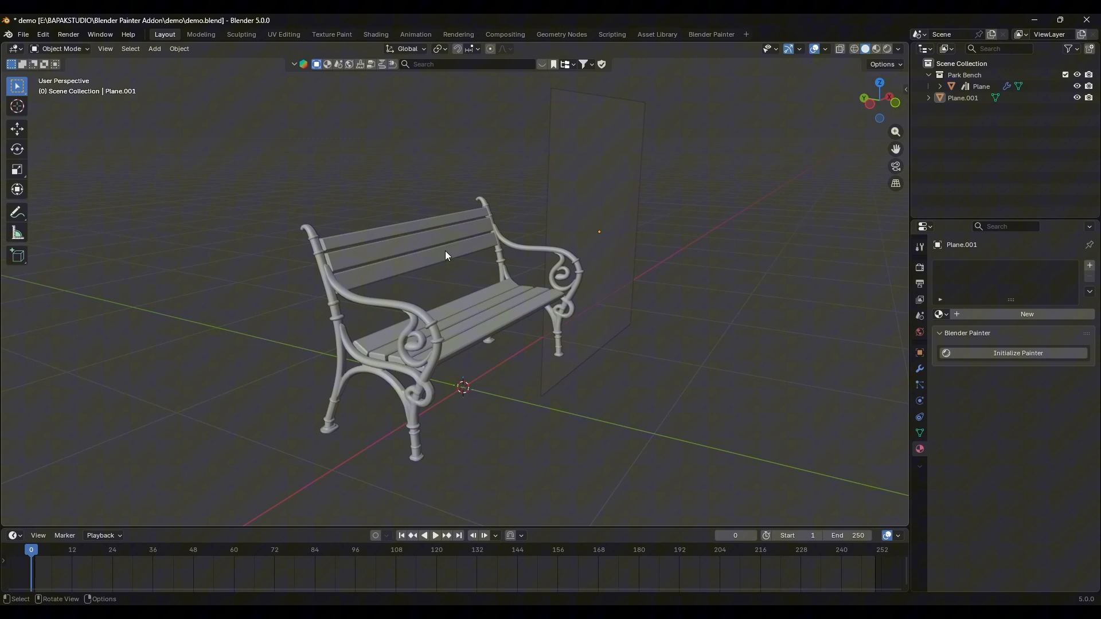
{"action": "left_click", "coordinate": [463, 237]}
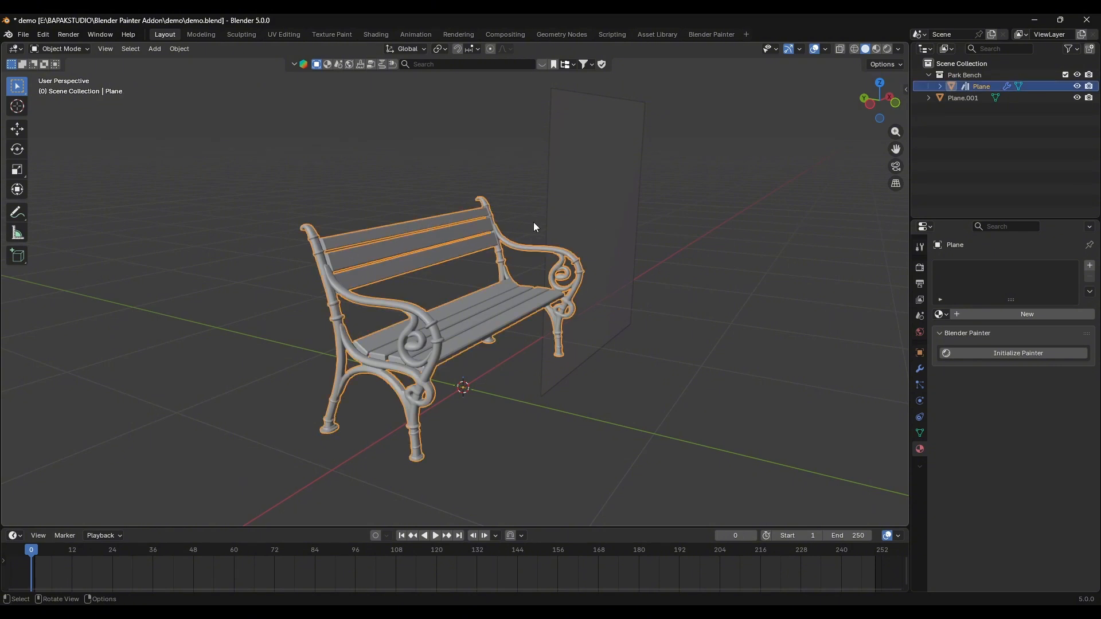
{"action": "middle_click_drag", "start_coordinate": [427, 224], "coordinate": [477, 243]}
{"action": "key", "text": "F2"}
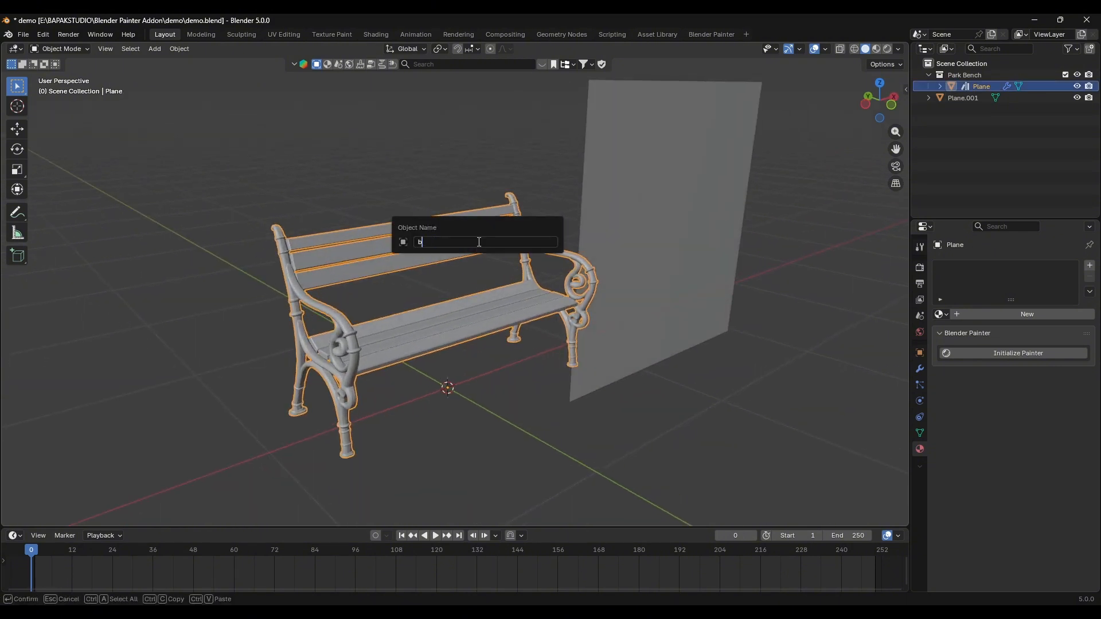
{"action": "type", "text": "bench"}
{"action": "key", "text": "Return"}
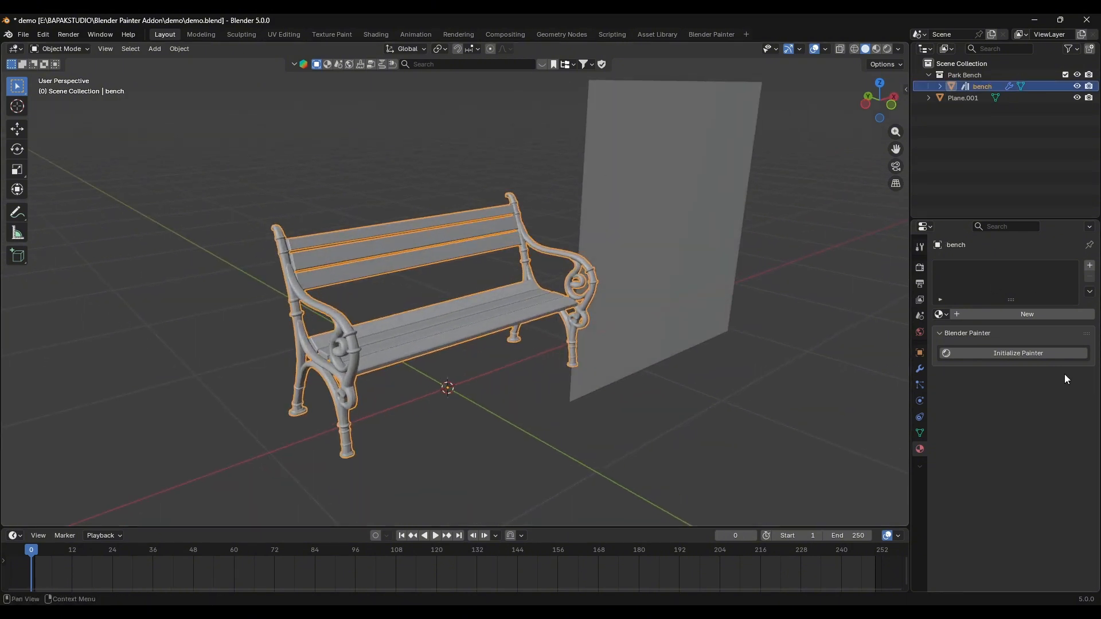
Step: Initialize Blender Painter on the bench and rename its new material "wood"
{"action": "left_click", "coordinate": [1044, 352]}
{"action": "middle_click_drag", "start_coordinate": [528, 251], "coordinate": [593, 242]}
{"action": "scroll", "coordinate": [593, 242], "scroll_direction": "up", "scroll_amount": 5}
{"action": "double_click", "coordinate": [953, 216]}
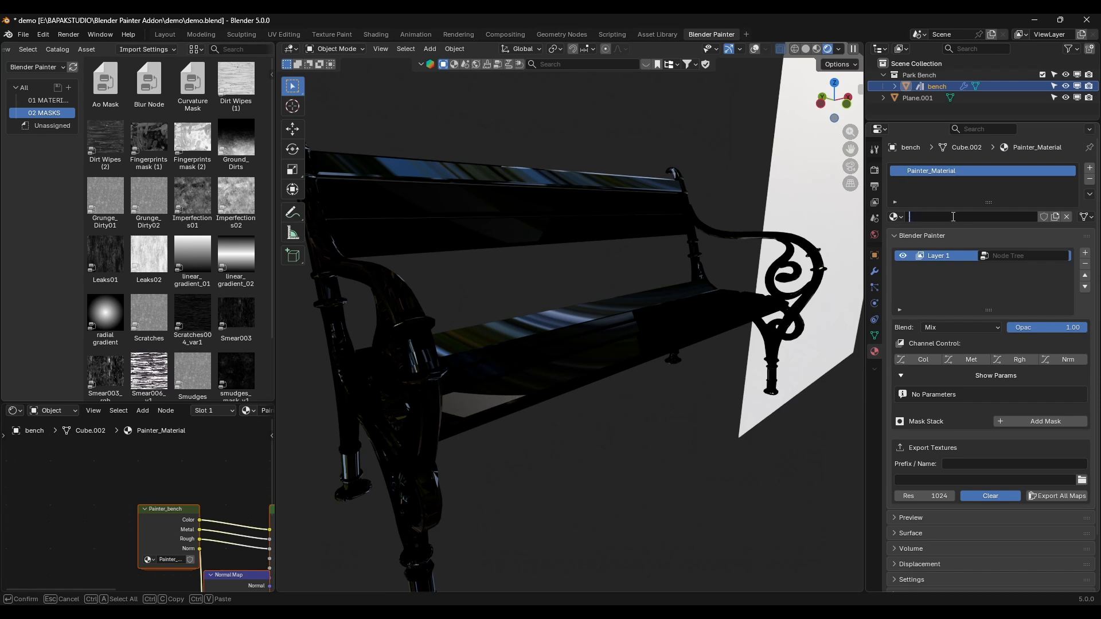
{"action": "key", "text": "Return"}
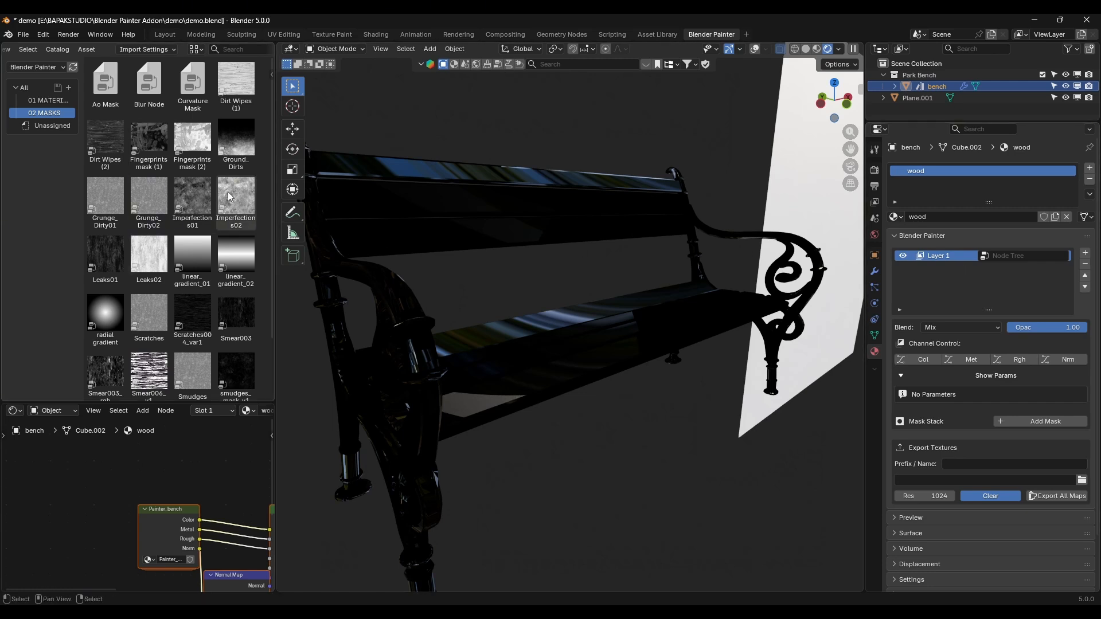
Step: Assign the Plywood_Dark material from the materials catalog to Layer 1 of the bench's wood material
{"action": "left_click", "coordinate": [49, 100]}
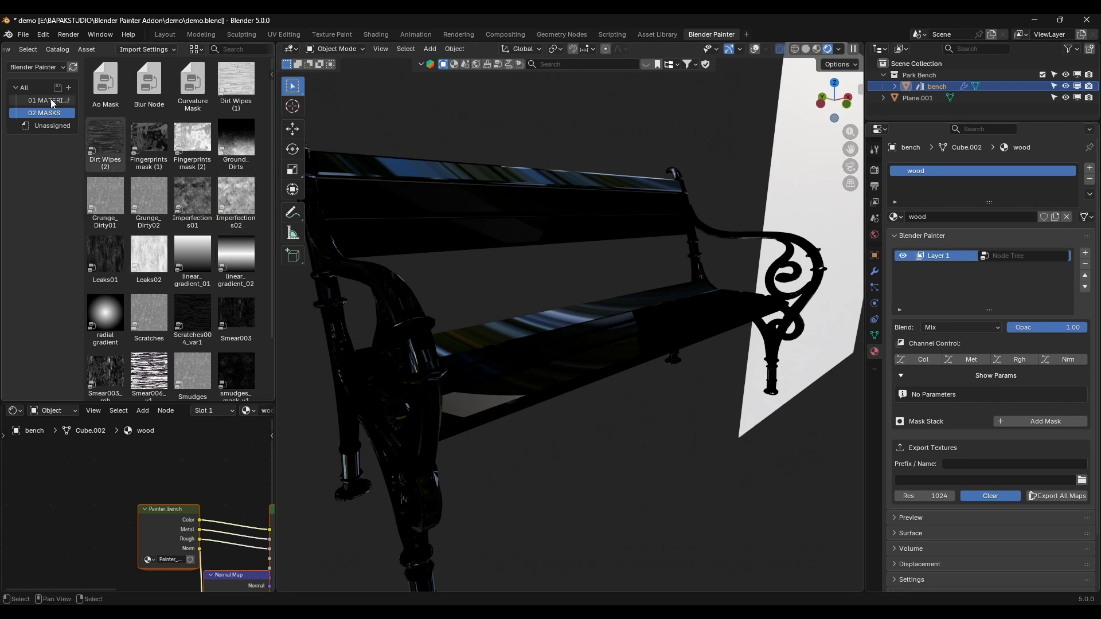
{"action": "scroll", "coordinate": [161, 267], "scroll_direction": "down", "scroll_amount": 1}
{"action": "scroll", "coordinate": [164, 267], "scroll_direction": "down", "scroll_amount": 10}
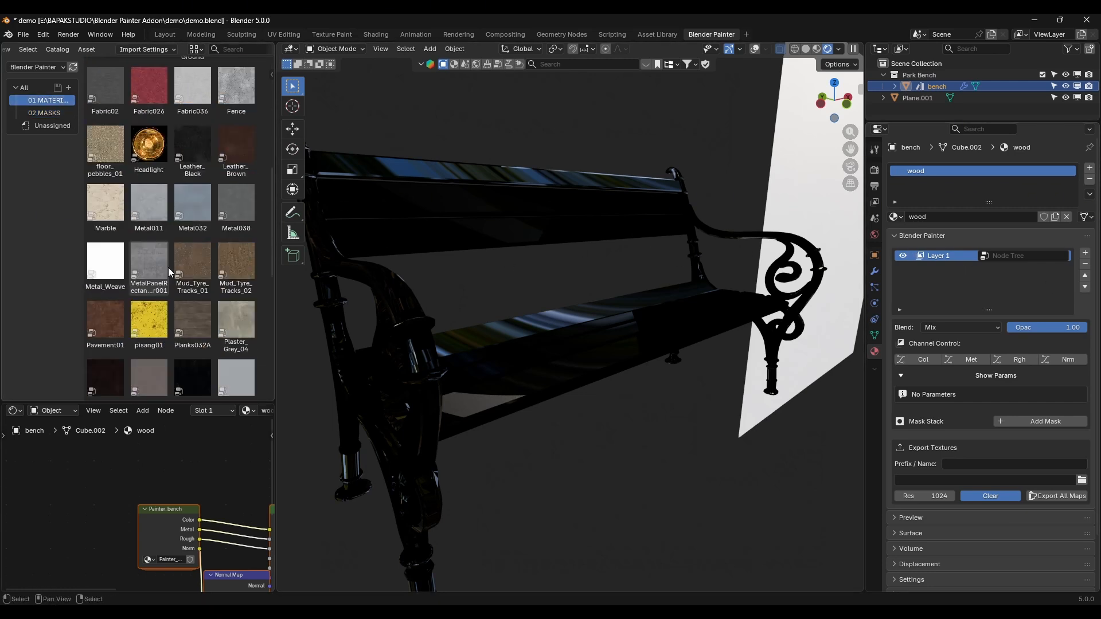
{"action": "scroll", "coordinate": [183, 258], "scroll_direction": "down", "scroll_amount": 5}
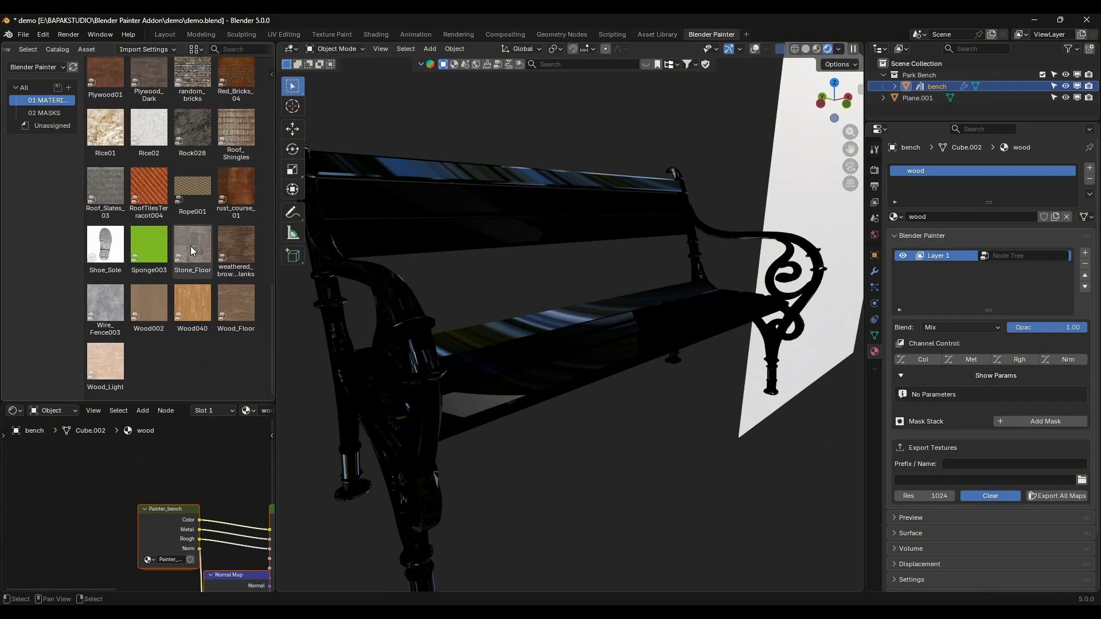
{"action": "scroll", "coordinate": [212, 281], "scroll_direction": "up", "scroll_amount": 8}
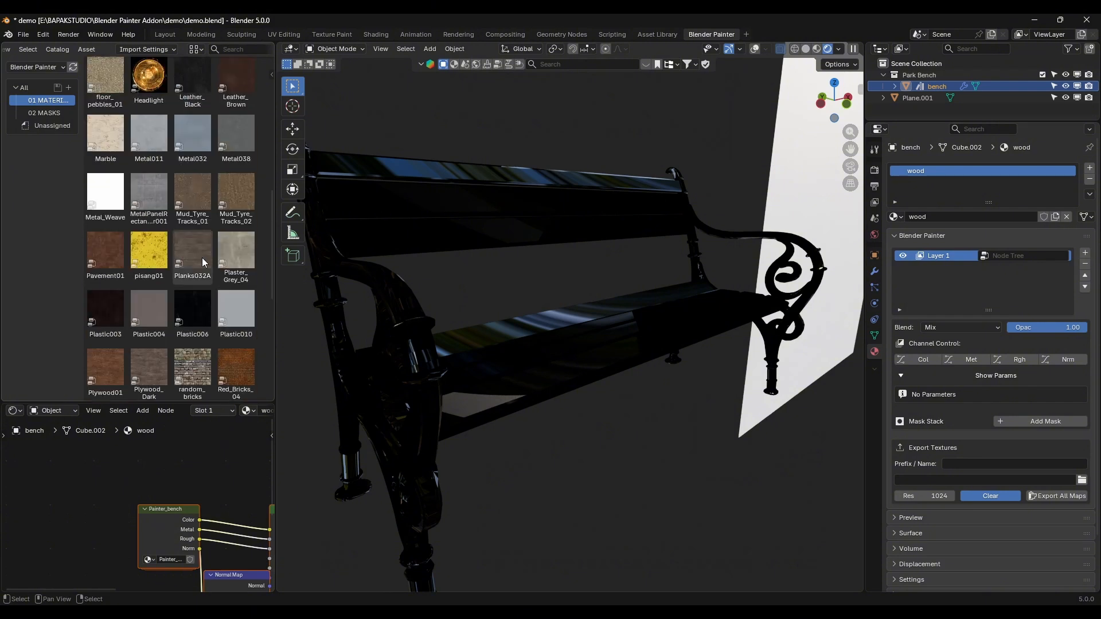
{"action": "scroll", "coordinate": [198, 255], "scroll_direction": "down", "scroll_amount": 3}
{"action": "left_click_drag", "start_coordinate": [149, 304], "coordinate": [1030, 261]}
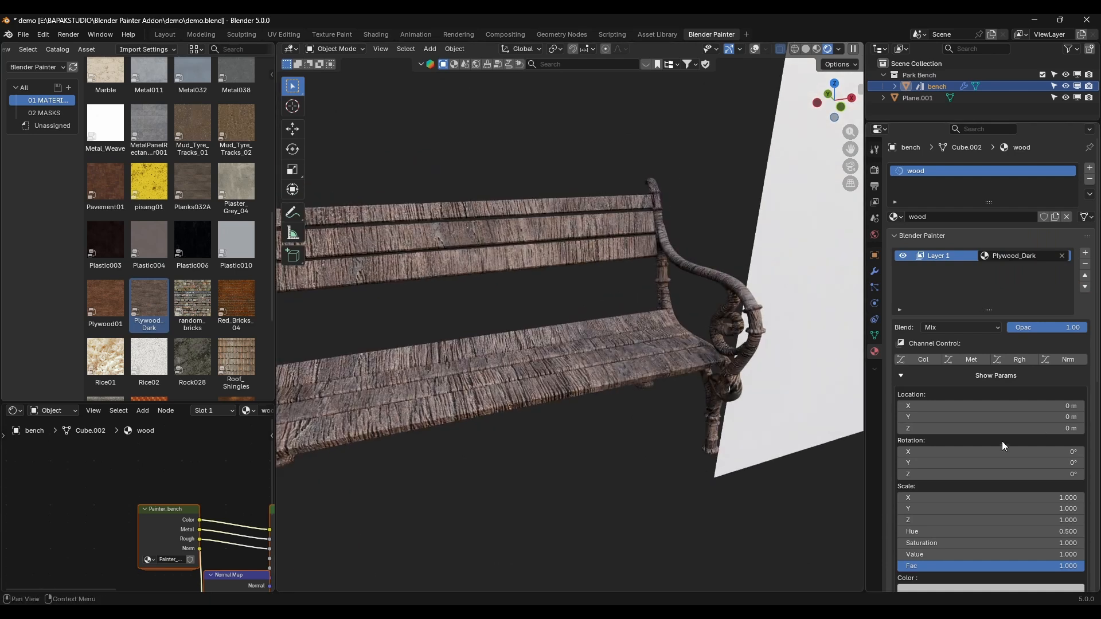
Step: Set the Plywood_Dark layer's Z rotation to 90° and its X, Y and Z scale to 2
{"action": "left_click", "coordinate": [960, 474]}
{"action": "key", "text": "Return"}
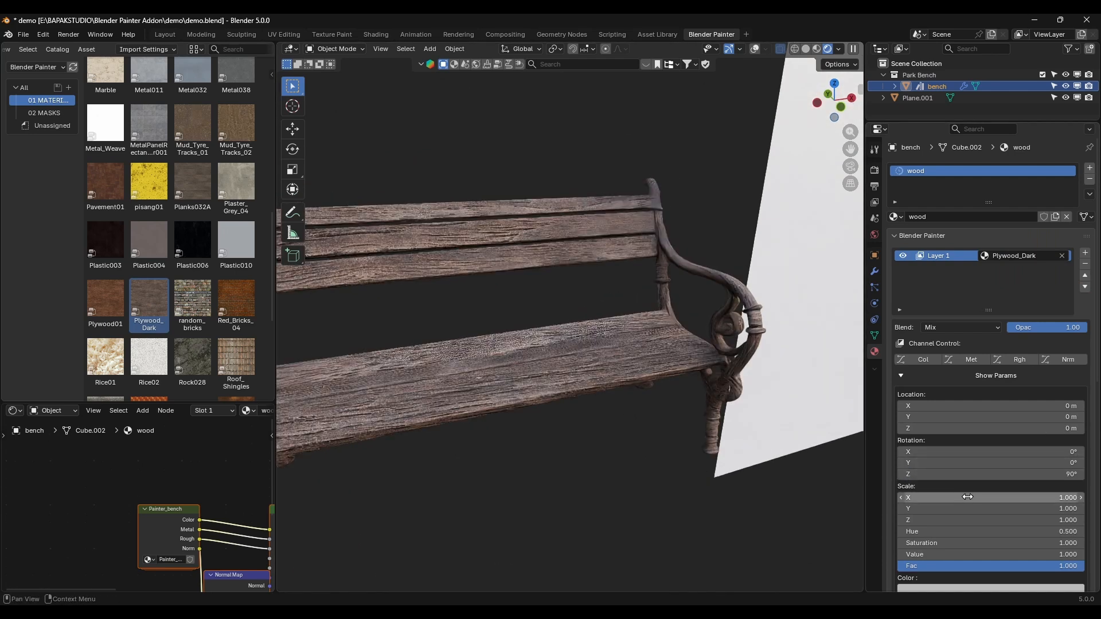
{"action": "left_click_drag", "start_coordinate": [963, 496], "coordinate": [959, 520]}
{"action": "type", "text": "3"}
{"action": "key", "text": "Return"}
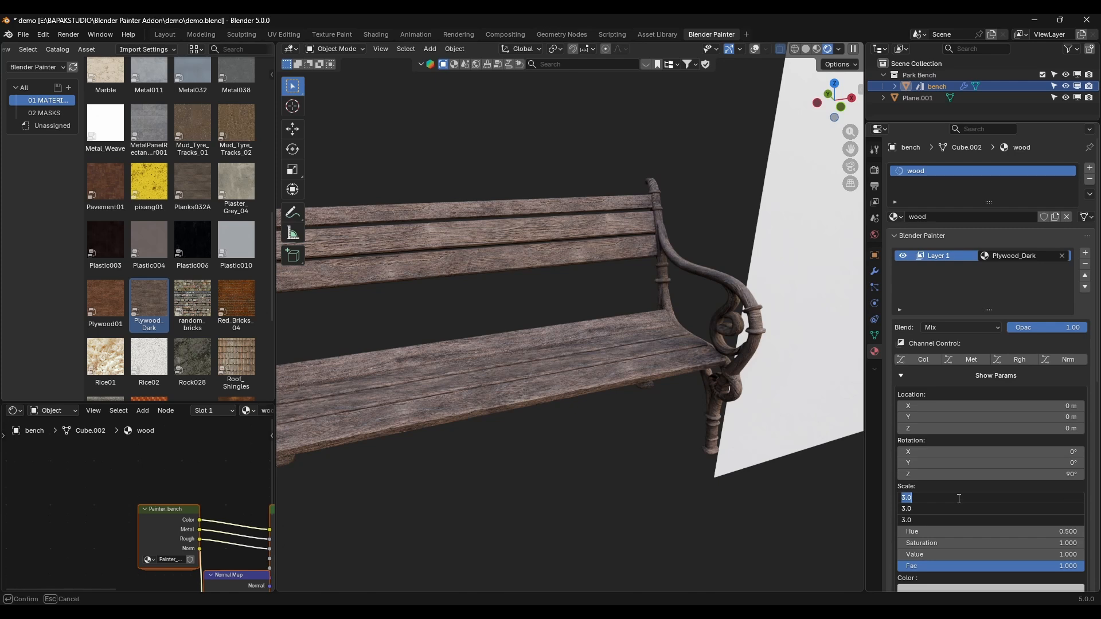
{"action": "type", "text": "2"}
{"action": "key", "text": "Return"}
{"action": "scroll", "coordinate": [610, 250], "scroll_direction": "up", "scroll_amount": 5}
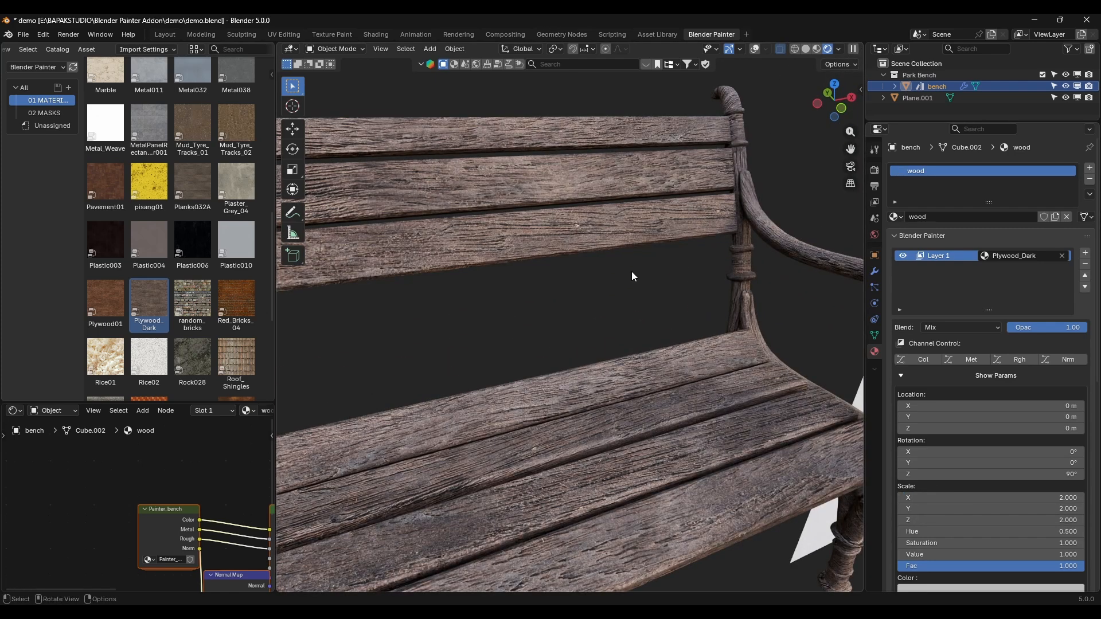
{"action": "scroll", "coordinate": [619, 282], "scroll_direction": "down", "scroll_amount": 5}
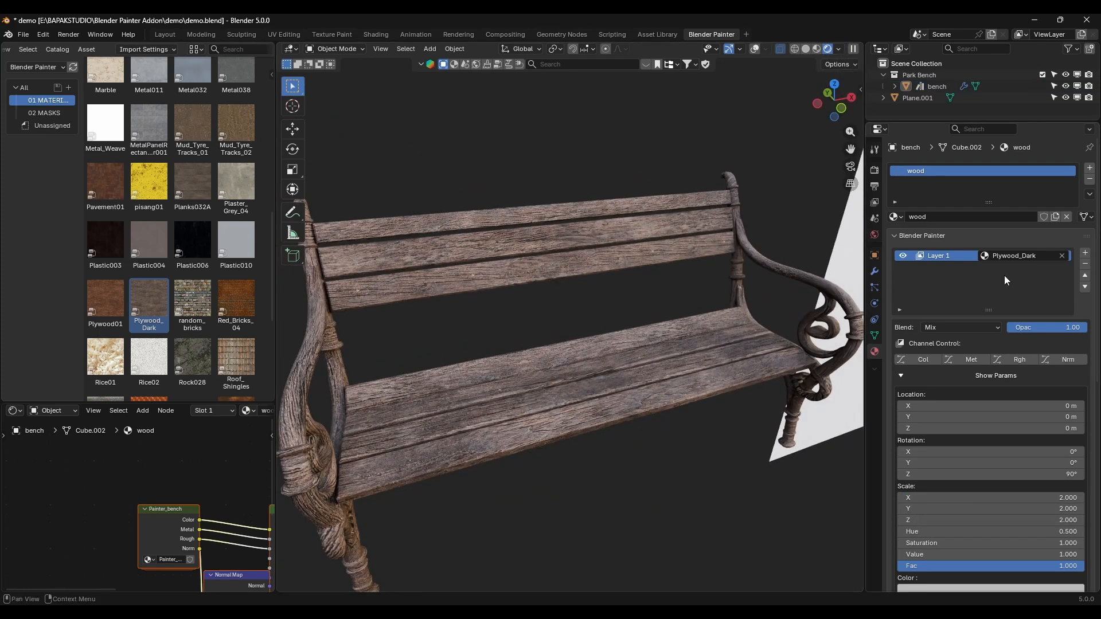
Step: Add a second layer and assign the rust_course_01 material to it
{"action": "left_click", "coordinate": [1085, 254]}
{"action": "scroll", "coordinate": [118, 145], "scroll_direction": "down", "scroll_amount": 5}
{"action": "mouse_move", "coordinate": [235, 257]}
{"action": "left_mouse_down"}
{"action": "mouse_move", "coordinate": [1081, 312]}
{"action": "mouse_move", "coordinate": [1017, 267]}
{"action": "left_mouse_up"}
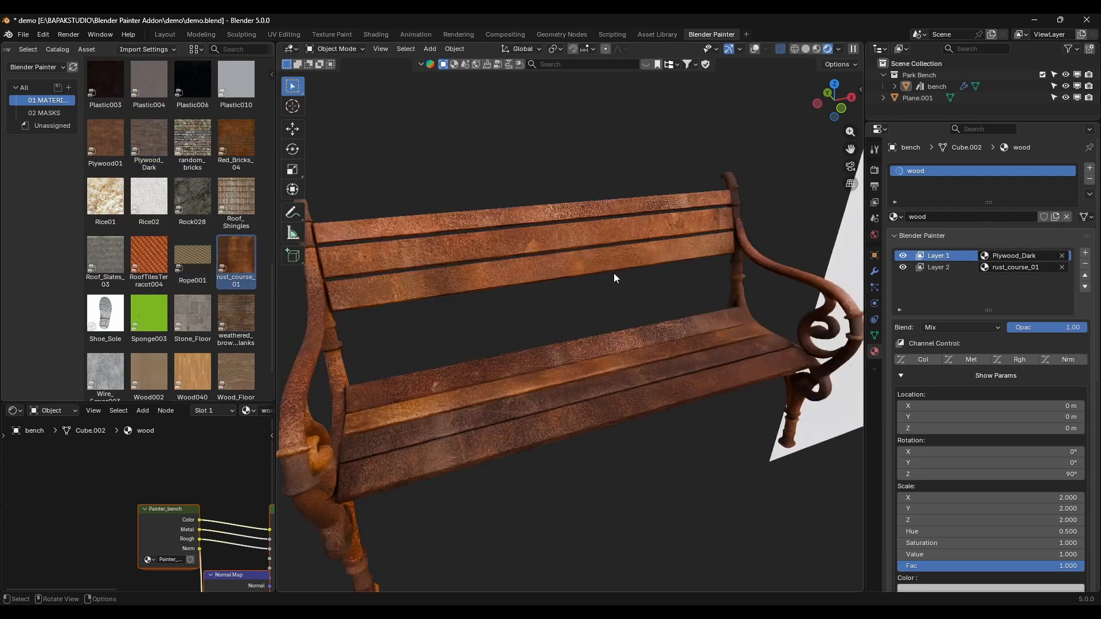
{"action": "left_click_drag", "start_coordinate": [961, 497], "coordinate": [956, 520]}
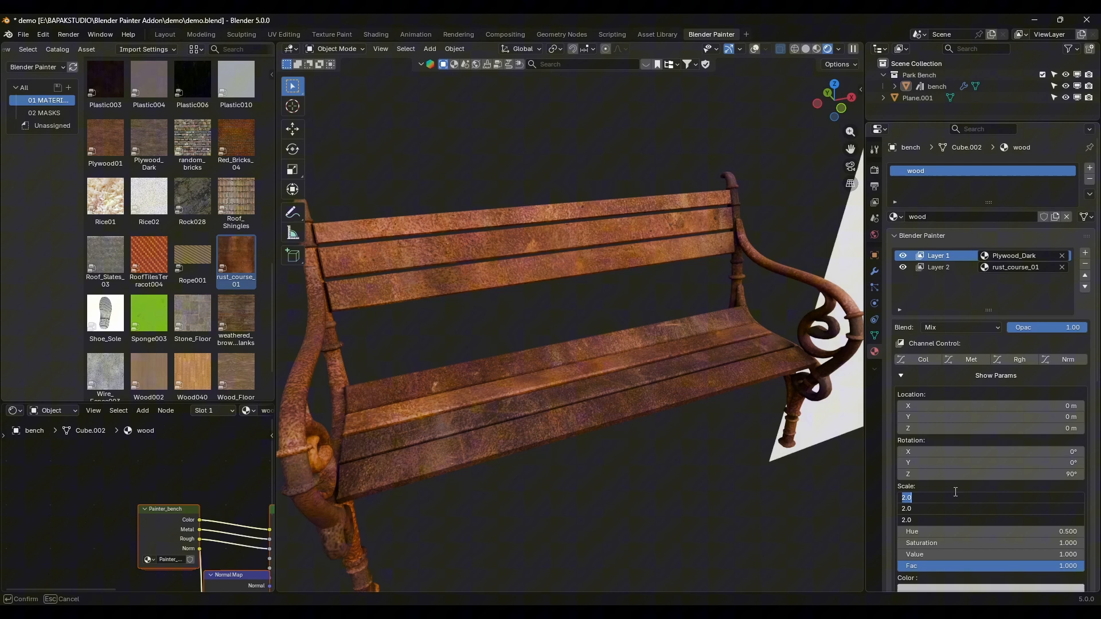
{"action": "key", "text": "Return"}
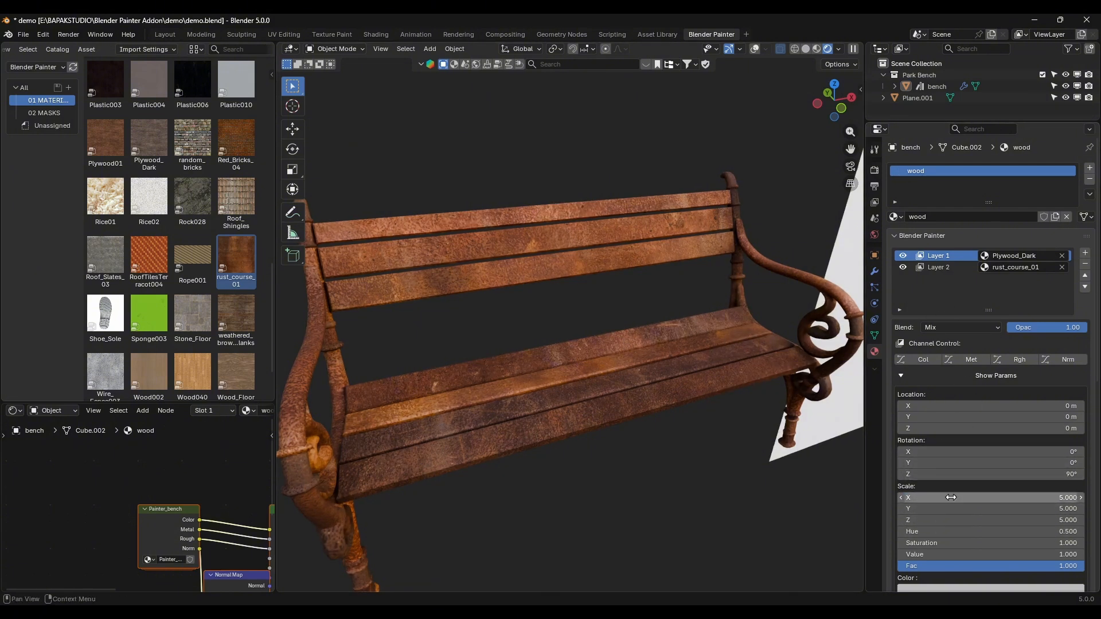
{"action": "left_click_drag", "start_coordinate": [950, 498], "coordinate": [993, 492]}
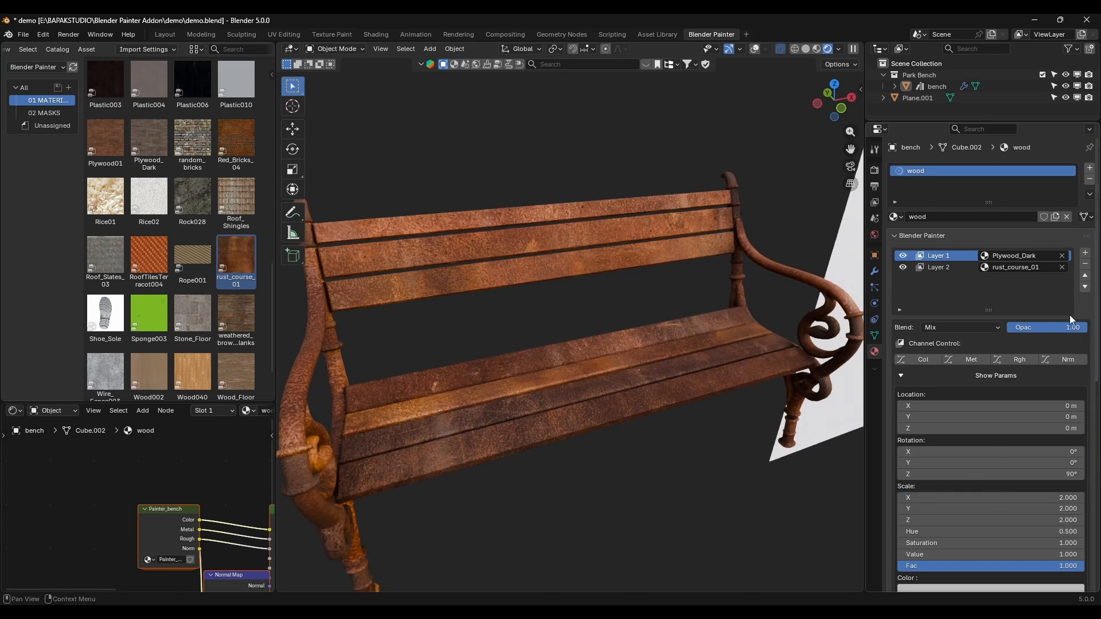
Step: Rename the rust_course_01 layer "dirt" and the Plywood_Dark layer "base"
{"action": "left_click", "coordinate": [940, 266]}
{"action": "double_click", "coordinate": [953, 265]}
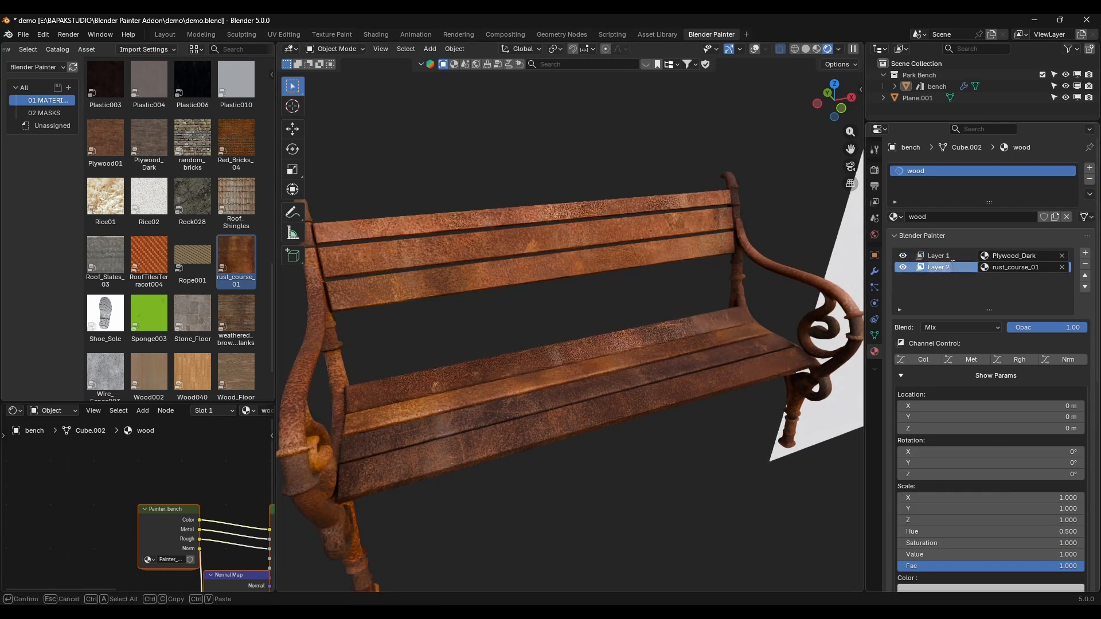
{"action": "key", "text": "Return"}
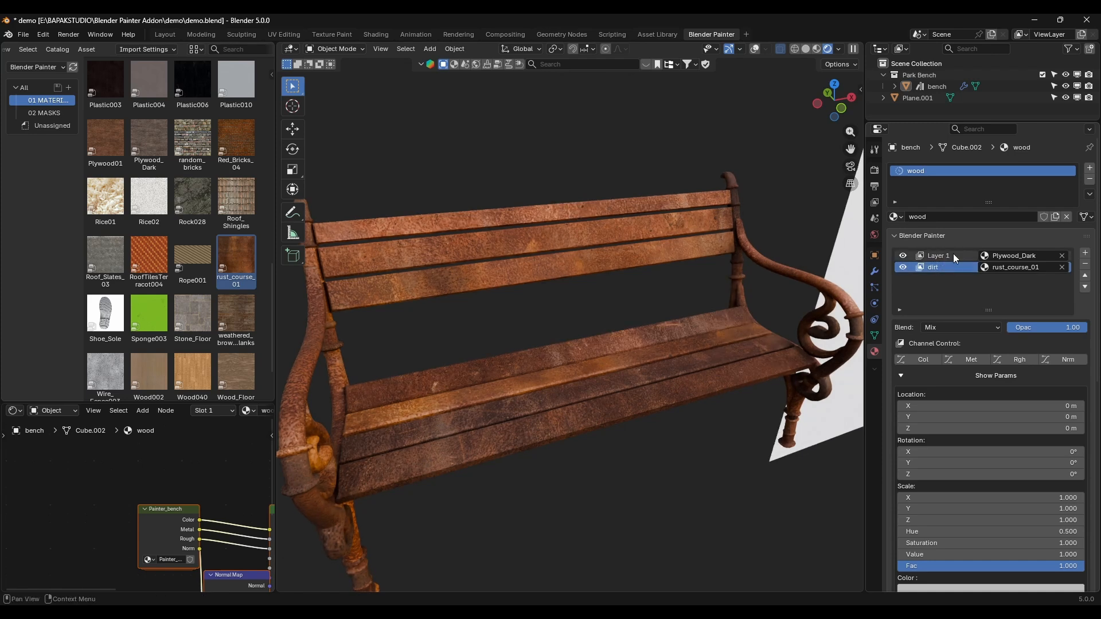
{"action": "left_click", "coordinate": [953, 253]}
{"action": "key", "text": "Return"}
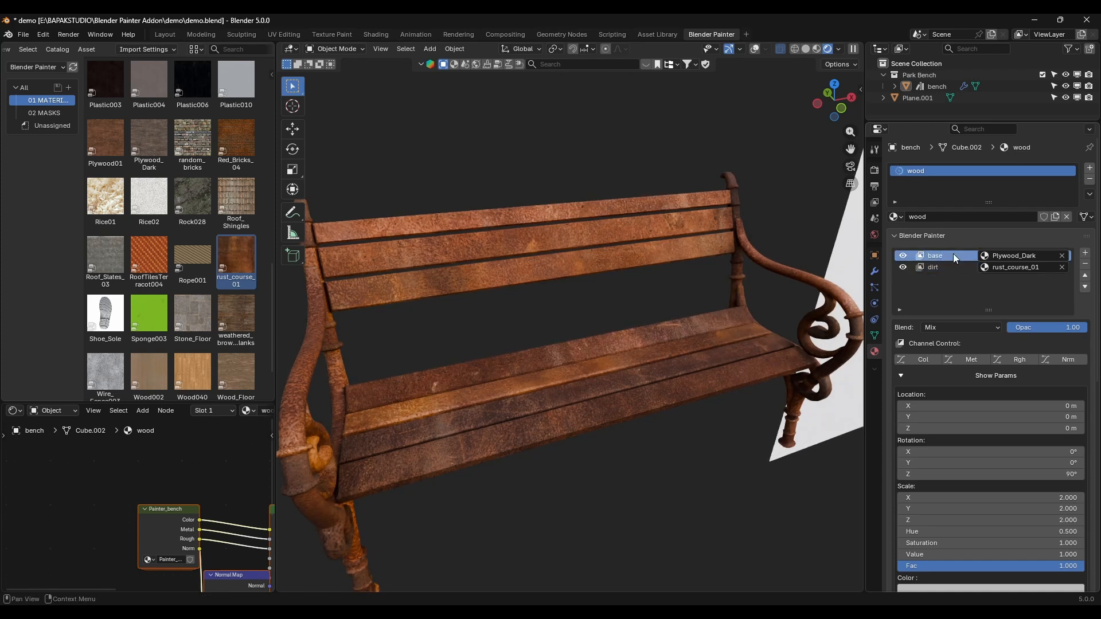
Step: Set the dirt layer's X, Y and Z scale to 3 and shift its X location to -0.31 m
{"action": "left_click", "coordinate": [940, 265]}
{"action": "left_click_drag", "start_coordinate": [951, 497], "coordinate": [951, 520]}
{"action": "key", "text": "Return"}
{"action": "key", "text": "Return"}
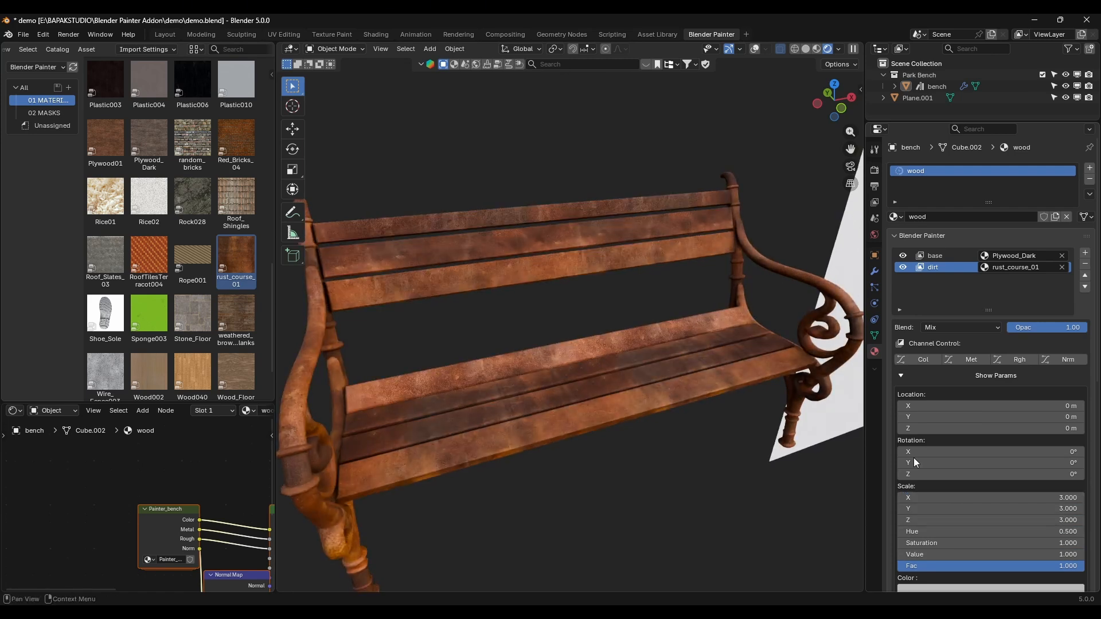
{"action": "left_click_drag", "start_coordinate": [951, 417], "coordinate": [922, 406]}
{"action": "key", "text": "ctrl+z"}
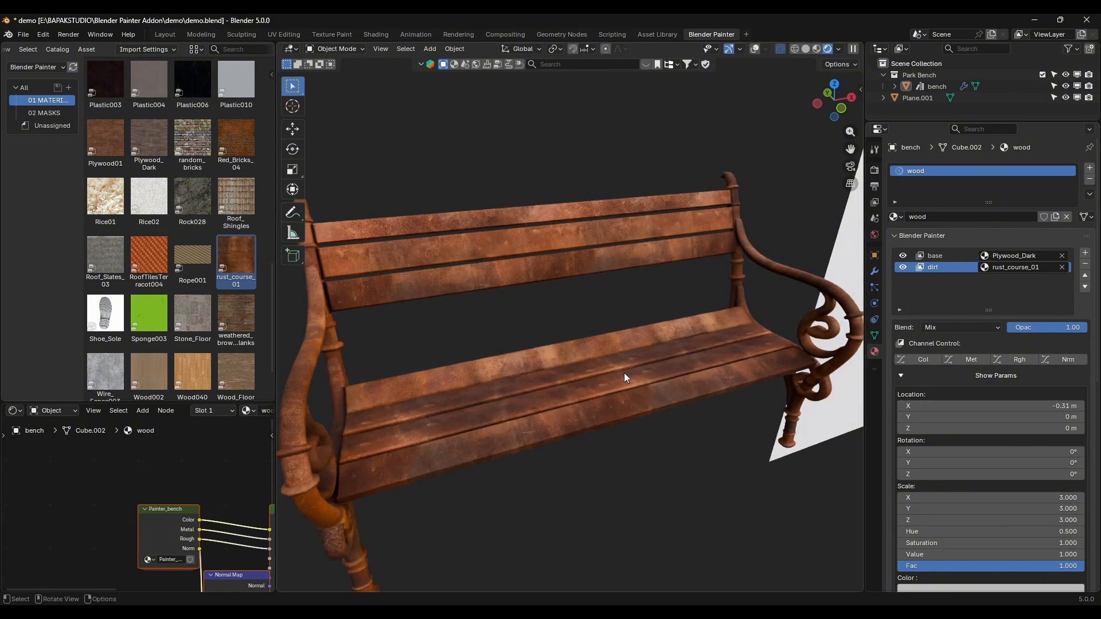
Step: Add a mask to the dirt layer and assign Grunge_Dirty02 from the masks catalog to it
{"action": "scroll", "coordinate": [991, 461], "scroll_direction": "down", "scroll_amount": 15}
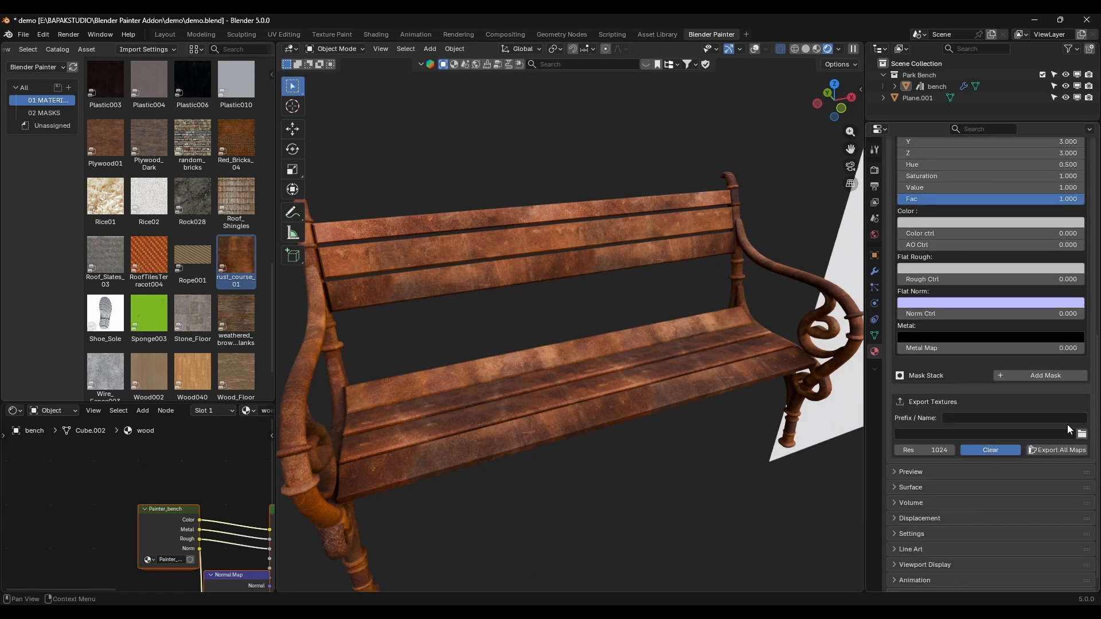
{"action": "left_click", "coordinate": [1071, 378]}
{"action": "left_click", "coordinate": [51, 112]}
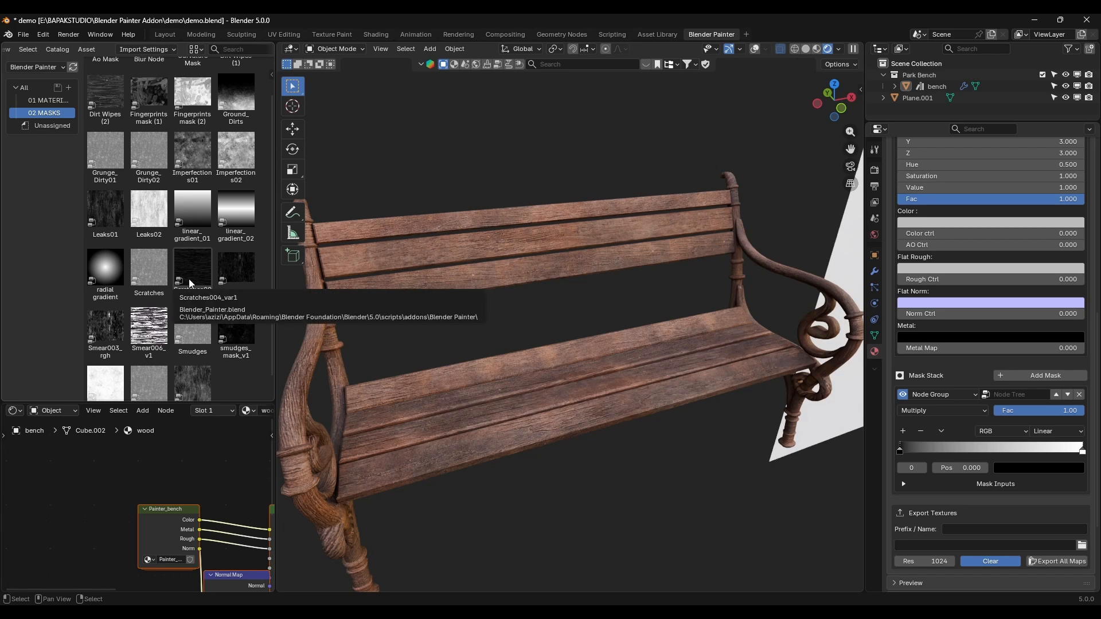
{"action": "scroll", "coordinate": [188, 281], "scroll_direction": "up", "scroll_amount": 2}
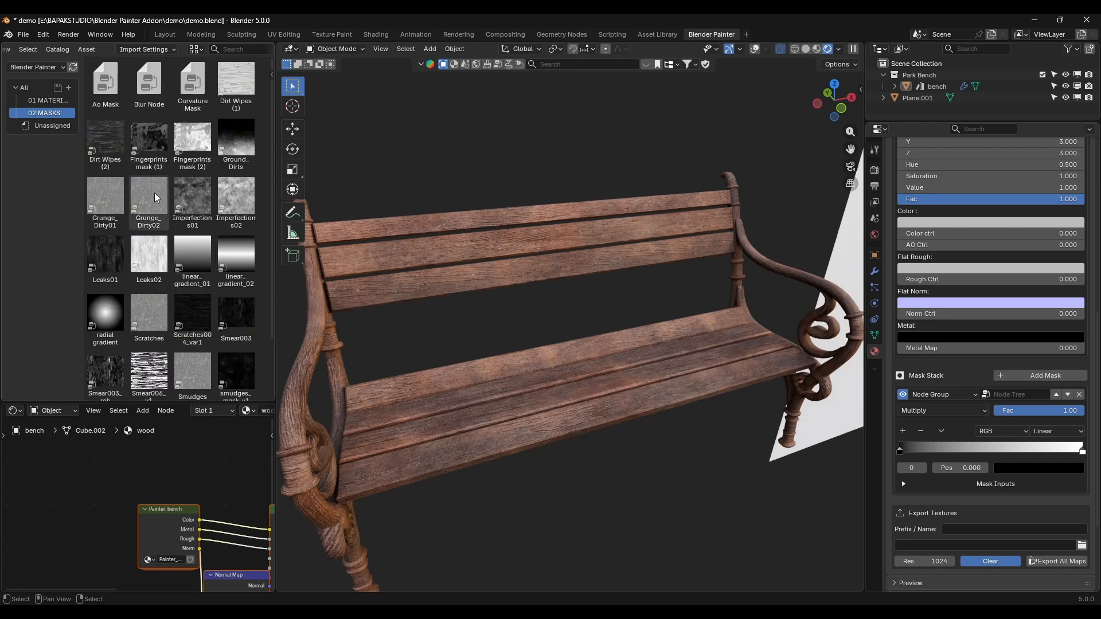
{"action": "left_click_drag", "start_coordinate": [154, 193], "coordinate": [1001, 431]}
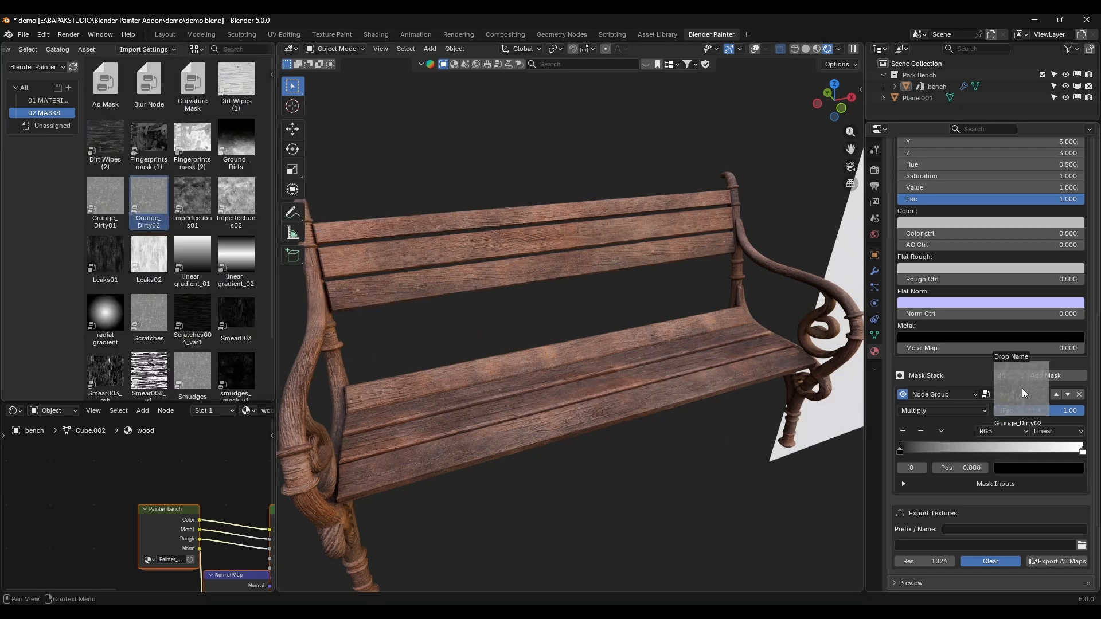
Step: Set the mask ramp's interpolation to Ease, moving the black stop to about 0.268 and the white stop to about 0.710
{"action": "scroll", "coordinate": [663, 340], "scroll_direction": "up", "scroll_amount": 2}
{"action": "left_click", "coordinate": [1041, 435]}
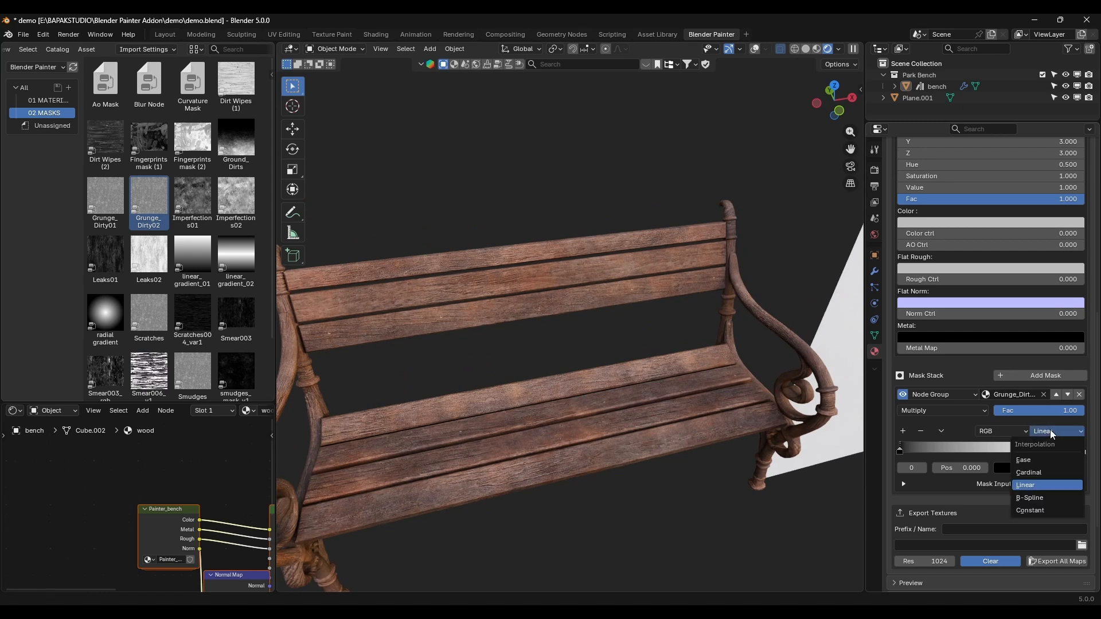
{"action": "left_click", "coordinate": [1052, 463]}
{"action": "left_click_drag", "start_coordinate": [1082, 450], "coordinate": [1038, 452]}
{"action": "left_click_drag", "start_coordinate": [900, 453], "coordinate": [949, 452]}
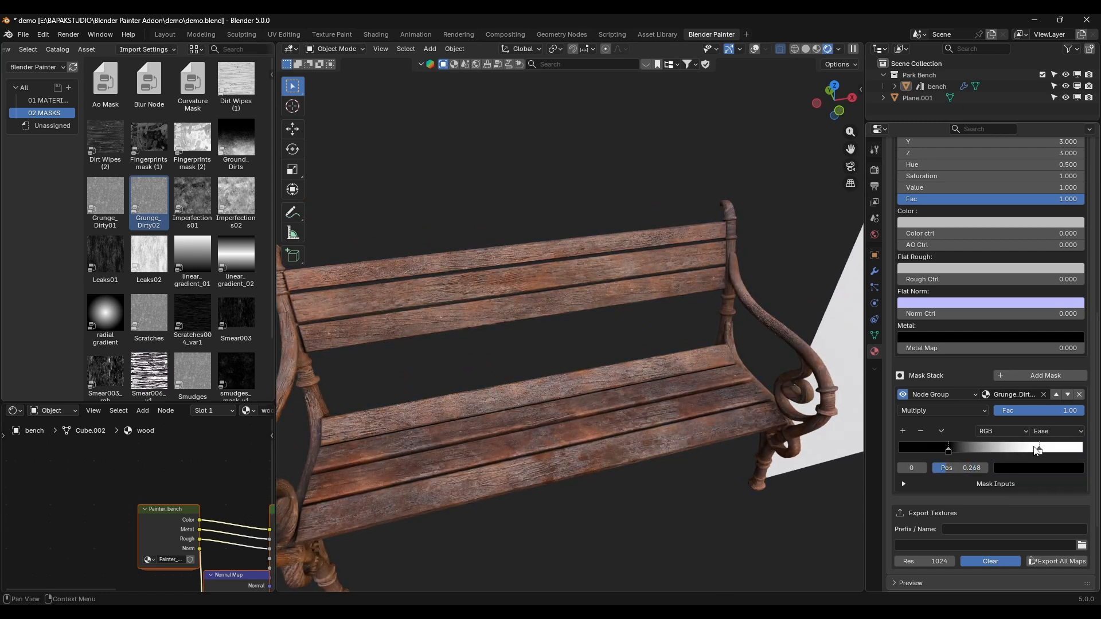
{"action": "left_click_drag", "start_coordinate": [1039, 452], "coordinate": [1028, 451]}
{"action": "middle_click_drag", "start_coordinate": [660, 402], "coordinate": [774, 373]}
{"action": "scroll", "coordinate": [570, 356], "scroll_direction": "up", "scroll_amount": 4}
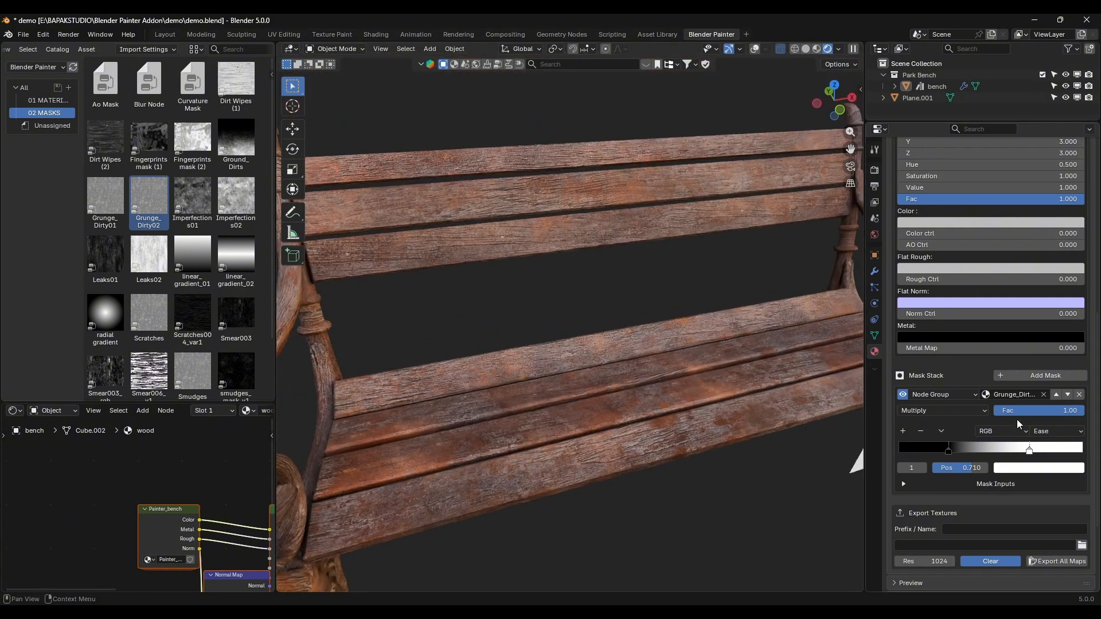
Step: Set the dirt layer's Value to 0.5 and its Saturation to 0.5
{"action": "scroll", "coordinate": [1013, 408], "scroll_direction": "up", "scroll_amount": 10}
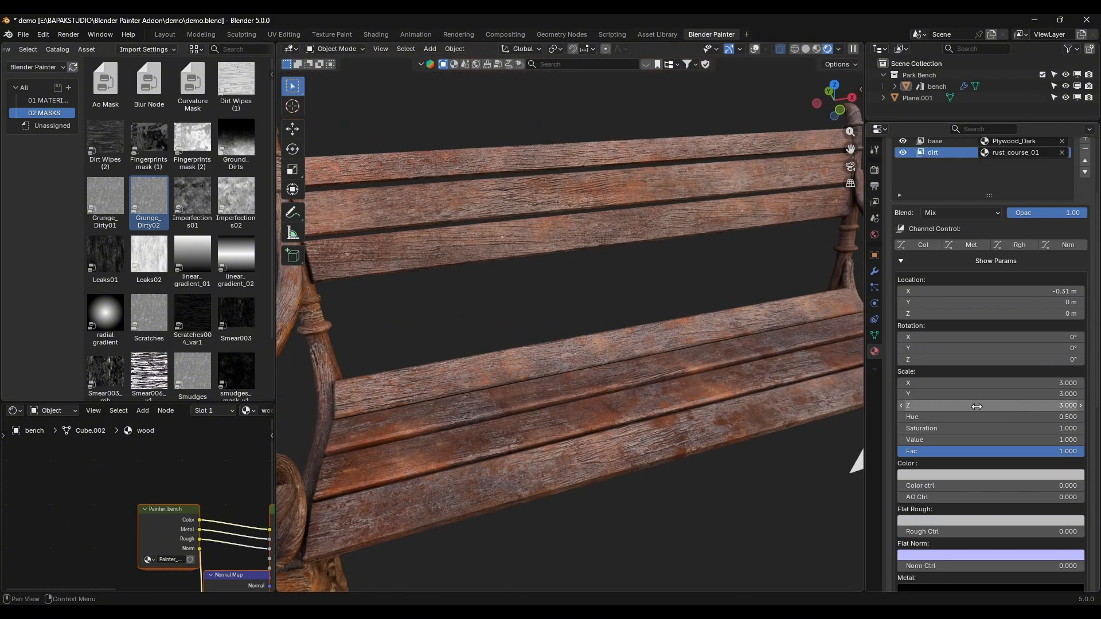
{"action": "left_click", "coordinate": [967, 441]}
{"action": "type", "text": ".5"}
{"action": "key", "text": "Return"}
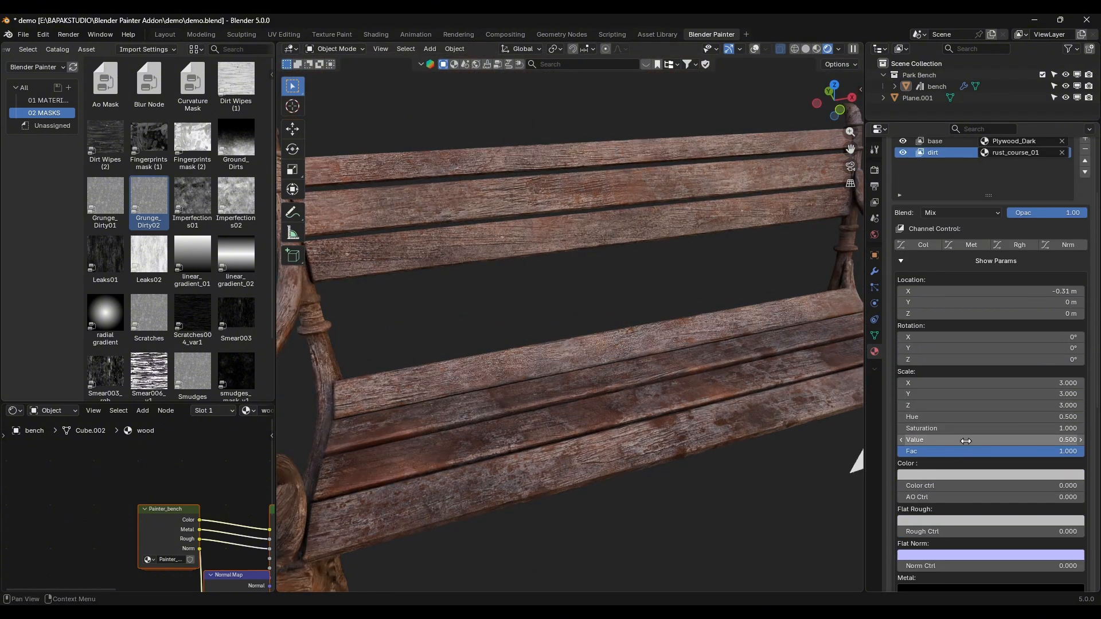
{"action": "left_click", "coordinate": [938, 429]}
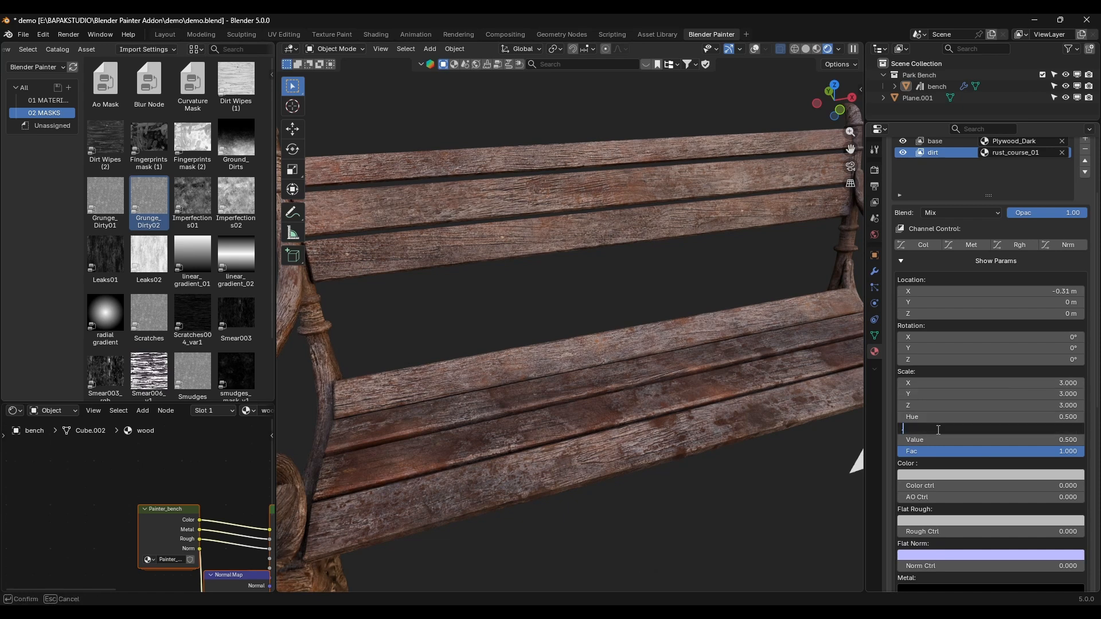
{"action": "type", "text": ".3"}
{"action": "key", "text": "Return"}
{"action": "left_click", "coordinate": [937, 429]}
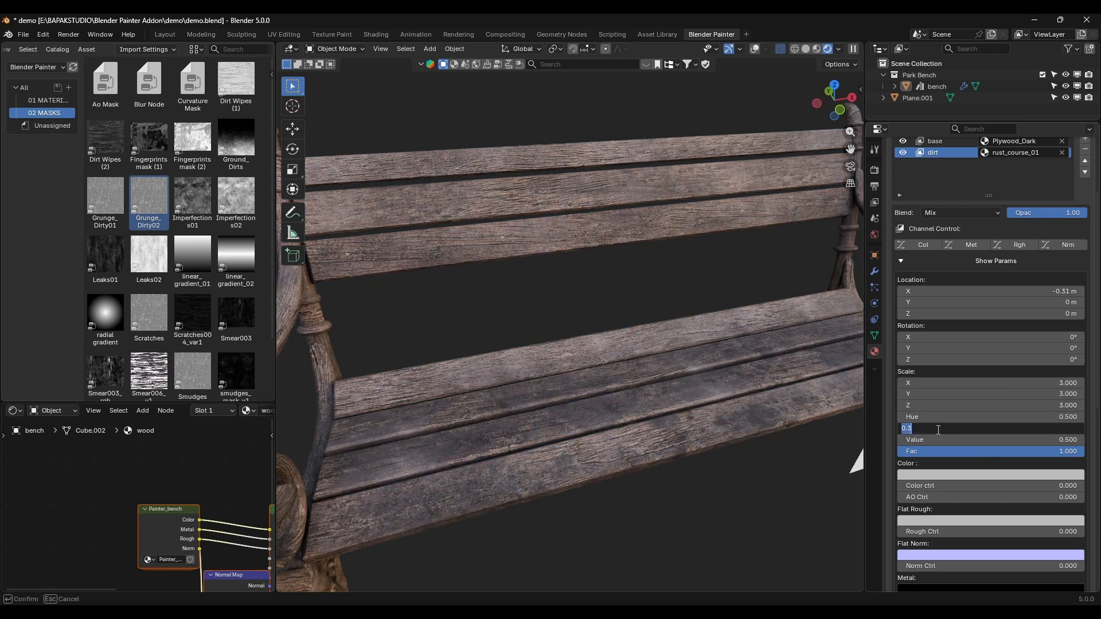
{"action": "type", "text": ".5"}
{"action": "key", "text": "Return"}
{"action": "scroll", "coordinate": [533, 300], "scroll_direction": "down", "scroll_amount": 5}
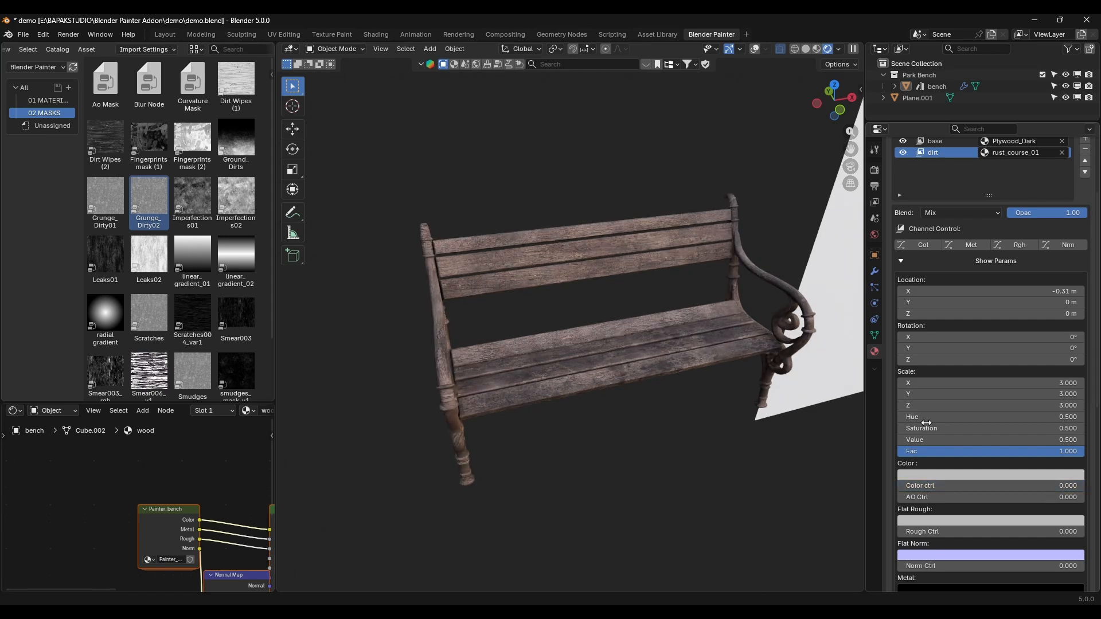
Step: Set the dirt layer's Color ctrl to 1 and tint its color yellow-green
{"action": "left_click_drag", "start_coordinate": [919, 482], "coordinate": [1059, 491]}
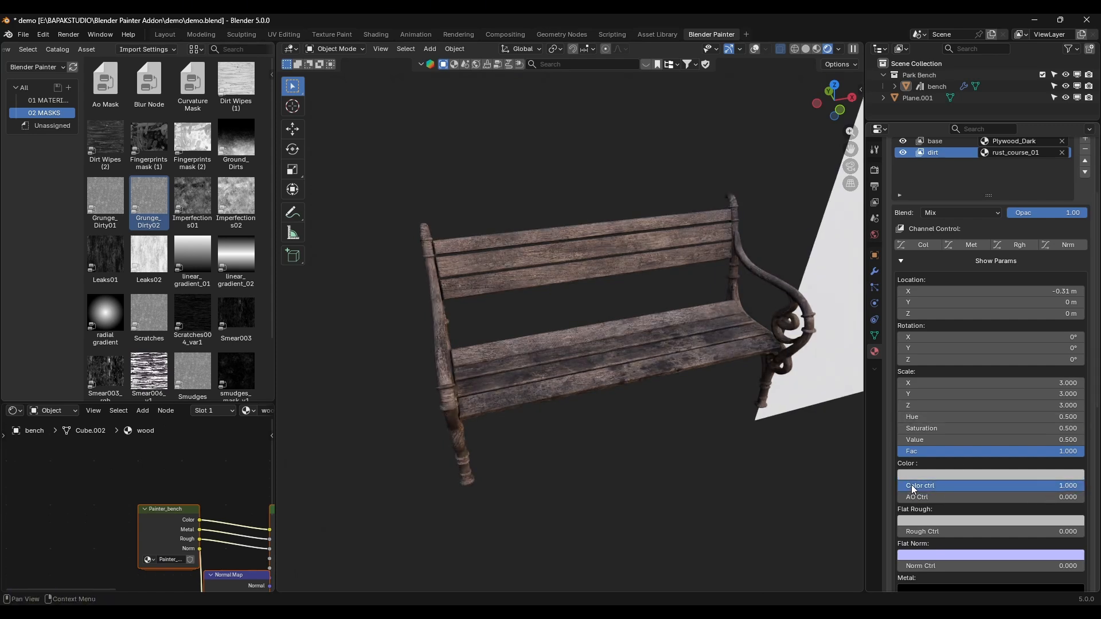
{"action": "left_click", "coordinate": [971, 475]}
{"action": "mouse_move", "coordinate": [996, 308]}
{"action": "left_mouse_down"}
{"action": "mouse_move", "coordinate": [996, 328]}
{"action": "mouse_move", "coordinate": [1007, 325]}
{"action": "left_mouse_up"}
{"action": "scroll", "coordinate": [803, 396], "scroll_direction": "up", "scroll_amount": 6}
{"action": "scroll", "coordinate": [797, 411], "scroll_direction": "down", "scroll_amount": 4}
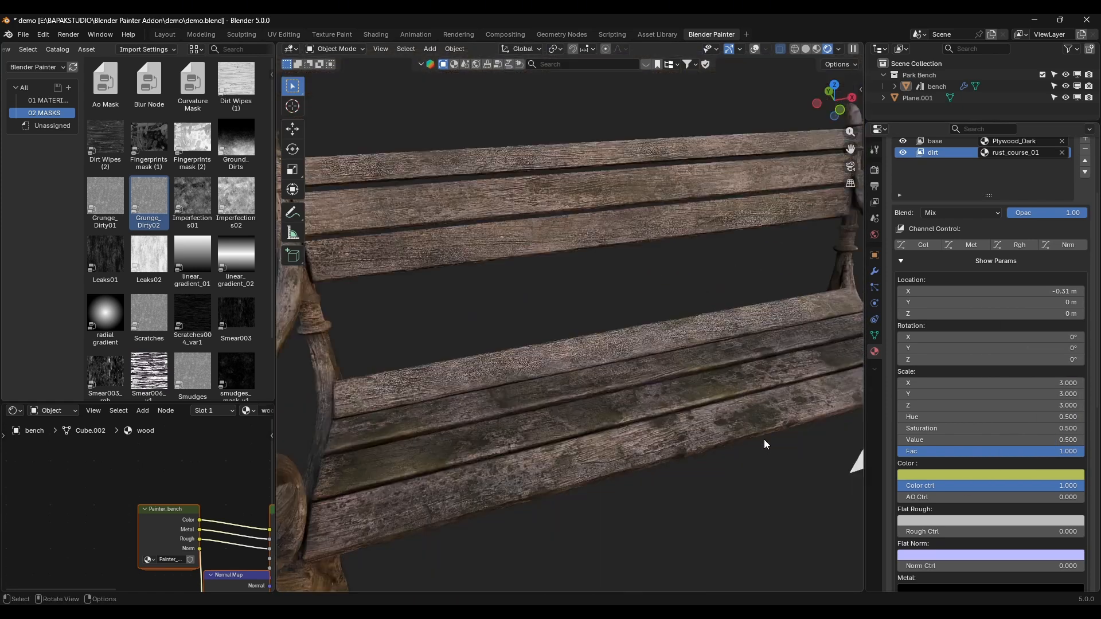
Step: Change the dirt layer's tint color to a bright, pale orange
{"action": "left_click", "coordinate": [990, 475]}
{"action": "left_click_drag", "start_coordinate": [1010, 338], "coordinate": [1013, 326]}
{"action": "left_click", "coordinate": [1020, 336]}
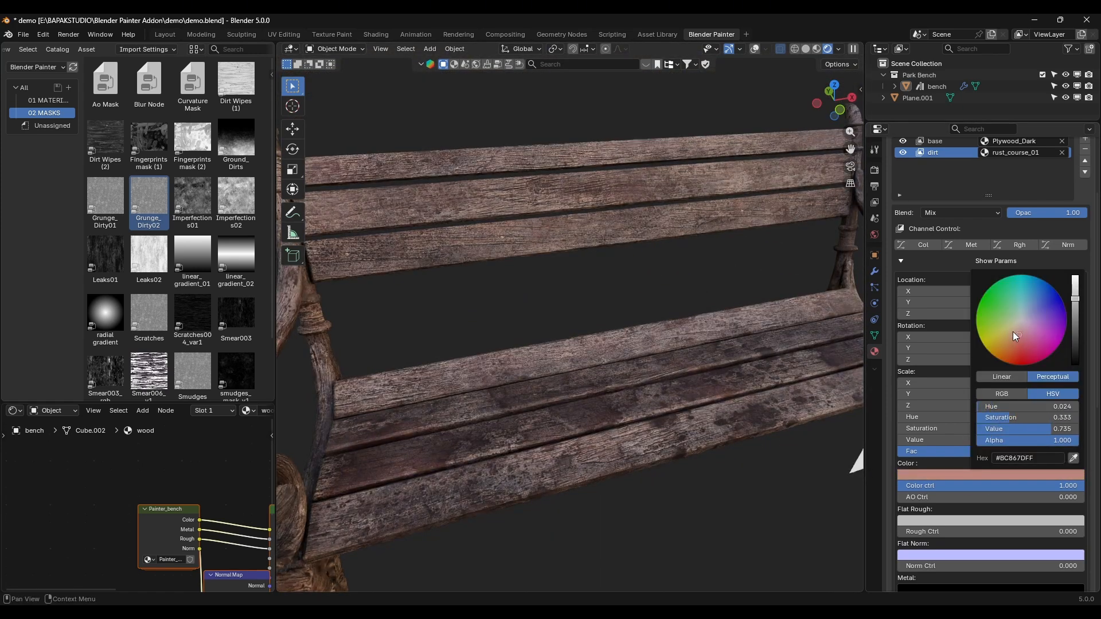
{"action": "left_click", "coordinate": [1013, 332]}
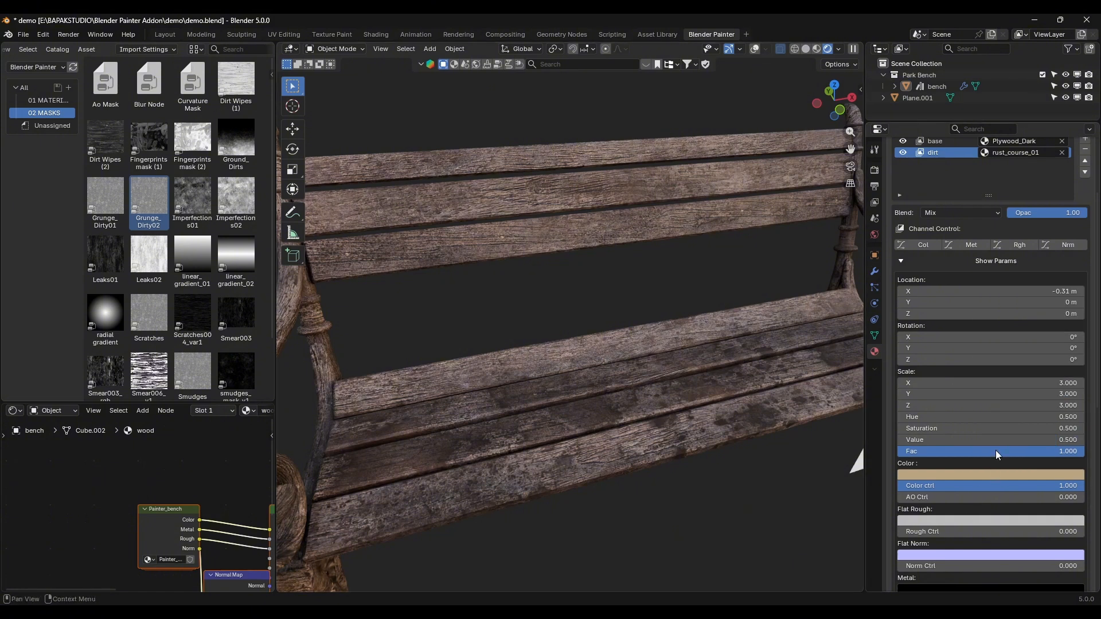
{"action": "left_click", "coordinate": [1019, 485]}
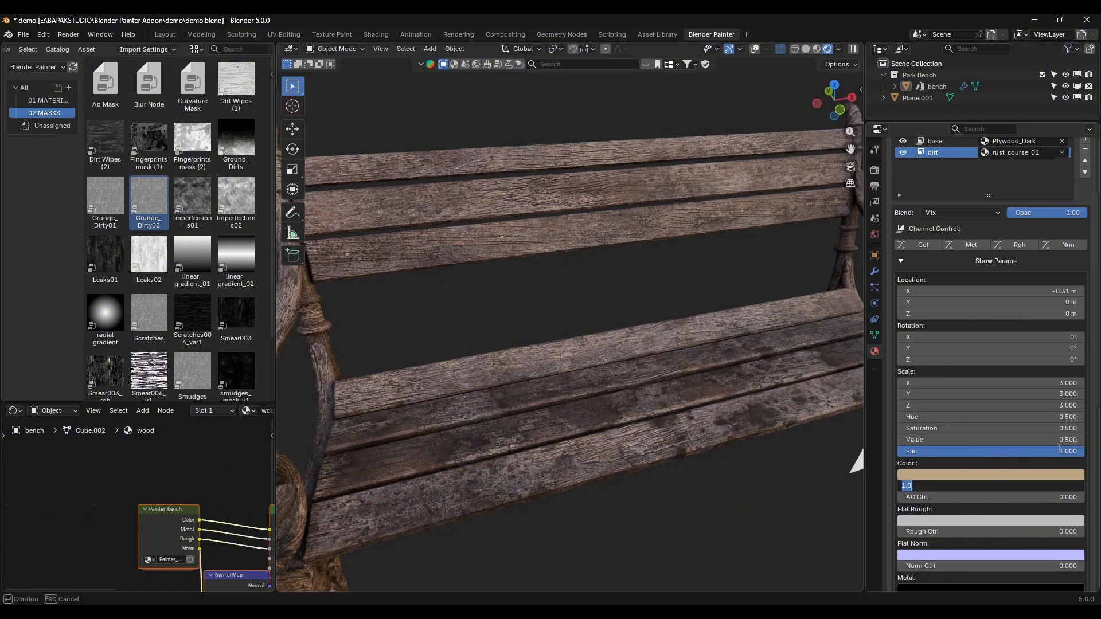
{"action": "left_click", "coordinate": [1054, 473]}
{"action": "left_click_drag", "start_coordinate": [1074, 293], "coordinate": [1074, 271]}
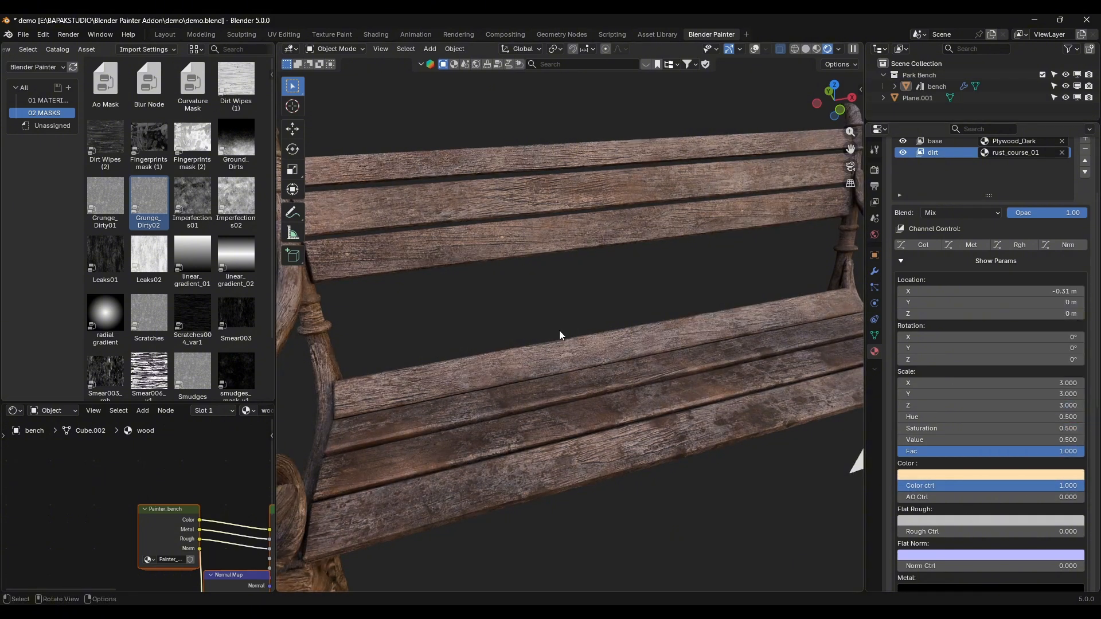
Step: Set the dirt layer's Value to 0.75
{"action": "scroll", "coordinate": [550, 339], "scroll_direction": "down", "scroll_amount": 4}
{"action": "scroll", "coordinate": [548, 340], "scroll_direction": "up", "scroll_amount": 2}
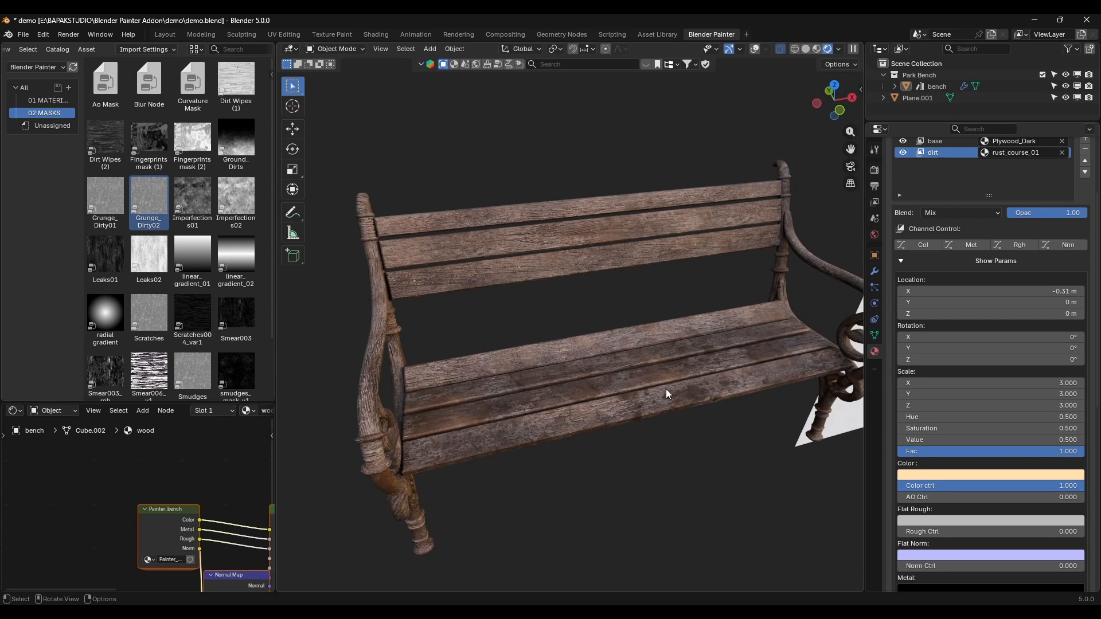
{"action": "scroll", "coordinate": [665, 389], "scroll_direction": "up", "scroll_amount": 3}
{"action": "double_click", "coordinate": [1057, 440]}
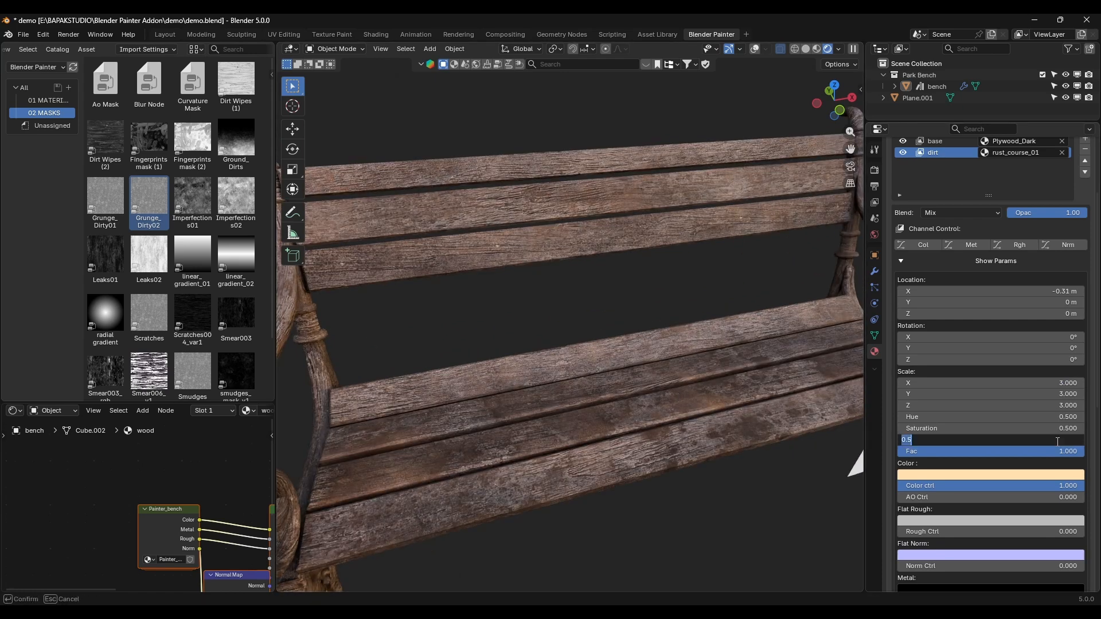
{"action": "key", "text": "Return"}
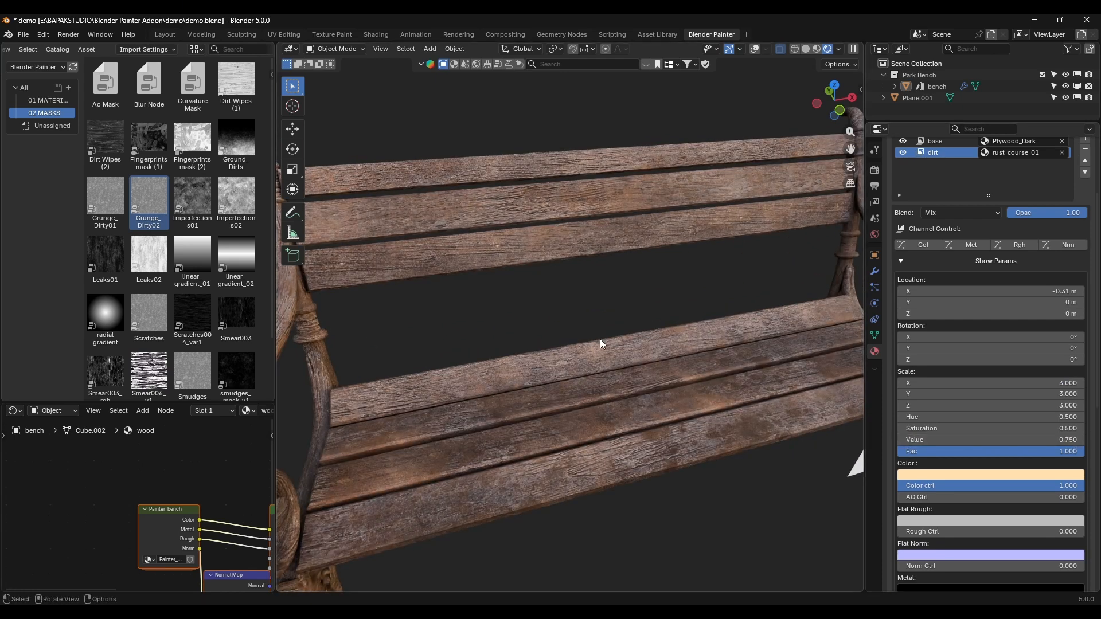
Step: Toggle the dirt layer's visibility to compare the wood with and without it, and leave the layer shown
{"action": "scroll", "coordinate": [597, 338], "scroll_direction": "down", "scroll_amount": 5}
{"action": "scroll", "coordinate": [555, 347], "scroll_direction": "up", "scroll_amount": 2}
{"action": "scroll", "coordinate": [555, 347], "scroll_direction": "up", "scroll_amount": 3}
{"action": "middle_click_drag", "start_coordinate": [508, 340], "coordinate": [573, 335]}
{"action": "scroll", "coordinate": [1019, 412], "scroll_direction": "up", "scroll_amount": 5}
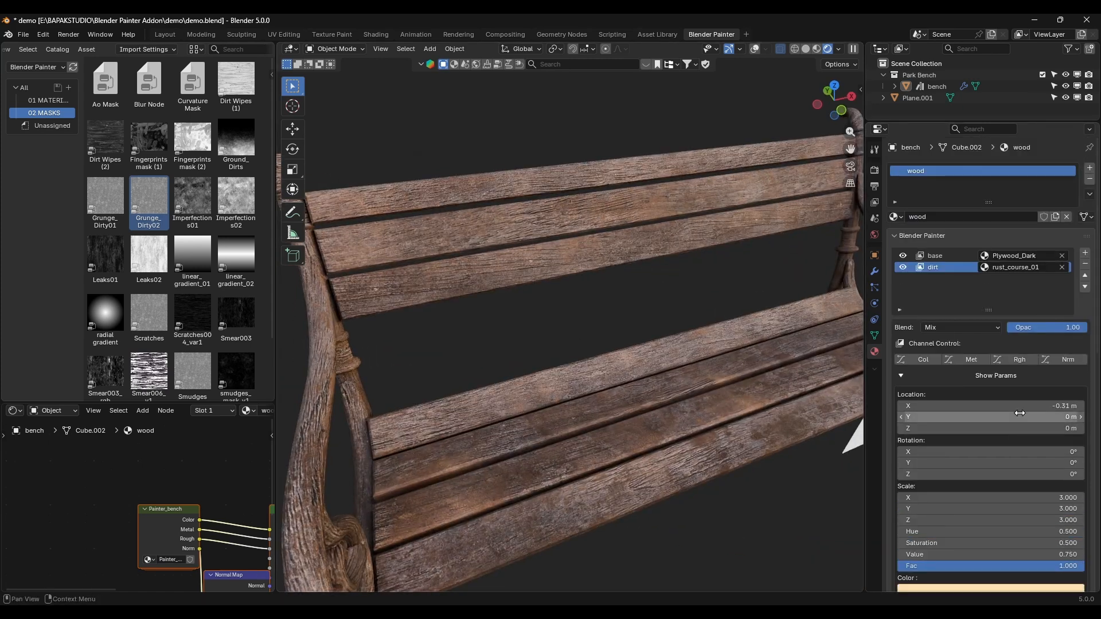
{"action": "left_click", "coordinate": [903, 268]}
{"action": "left_click", "coordinate": [903, 268]}
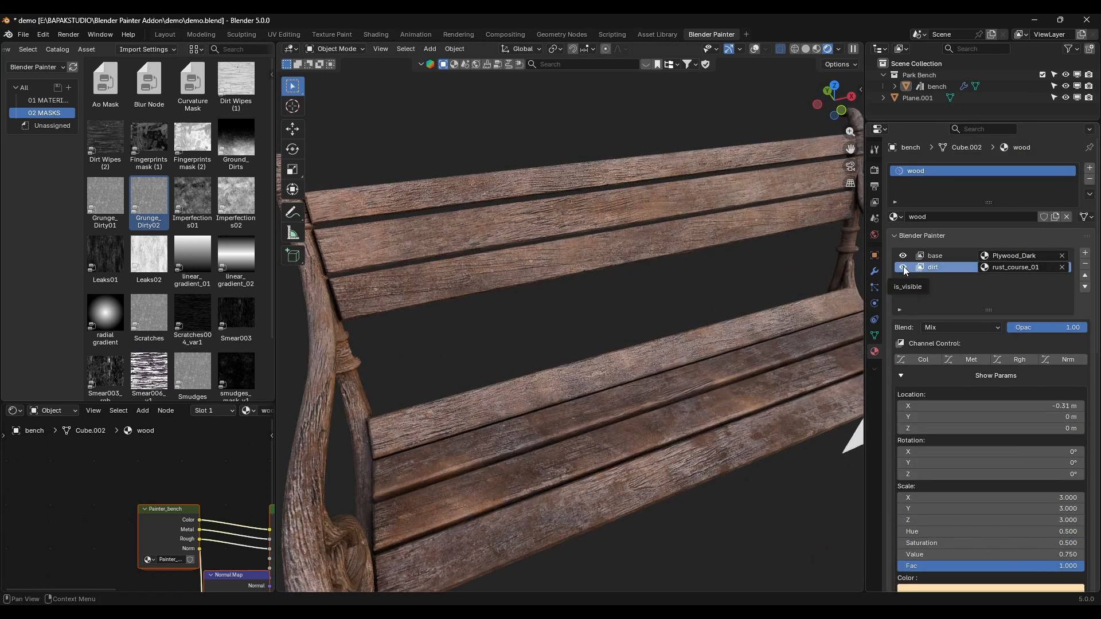
{"action": "left_click", "coordinate": [903, 268]}
{"action": "left_click", "coordinate": [903, 267]}
{"action": "left_click", "coordinate": [903, 267]}
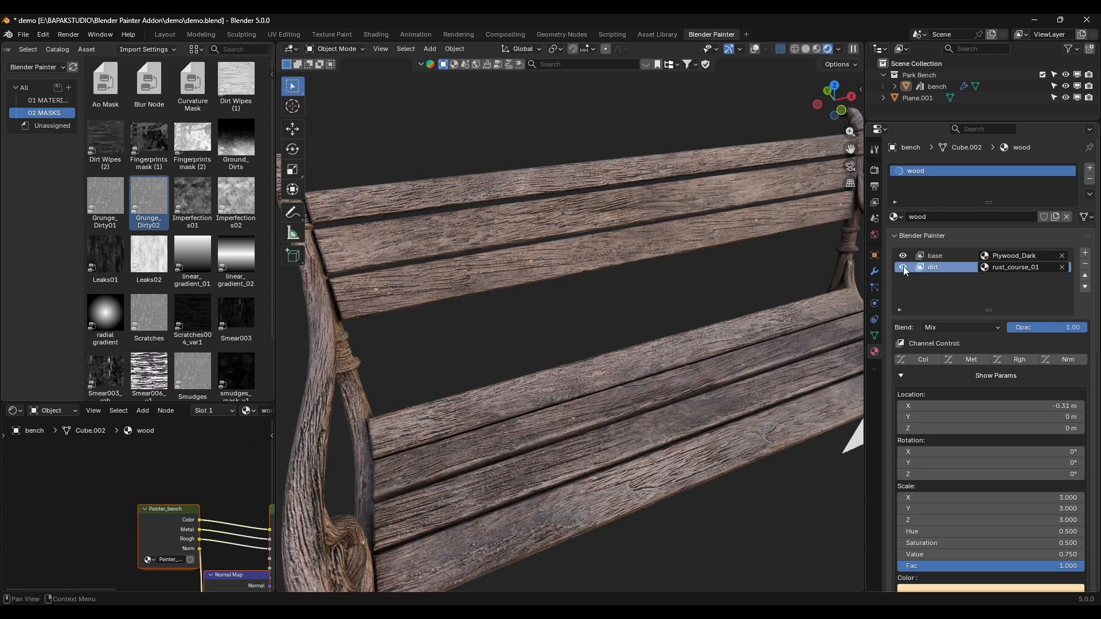
{"action": "left_click", "coordinate": [903, 267]}
Step: Add a second mask to the dirt layer, assign Ao Mask to it and set its blend mode to Add
{"action": "scroll", "coordinate": [687, 347], "scroll_direction": "down", "scroll_amount": 4}
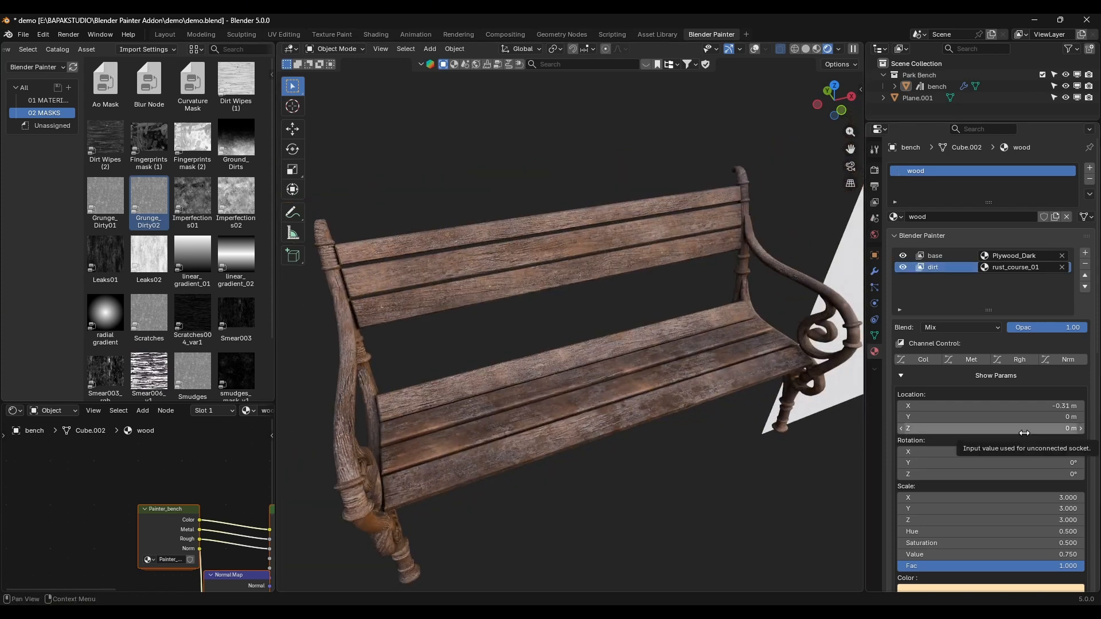
{"action": "scroll", "coordinate": [1024, 432], "scroll_direction": "down", "scroll_amount": 10}
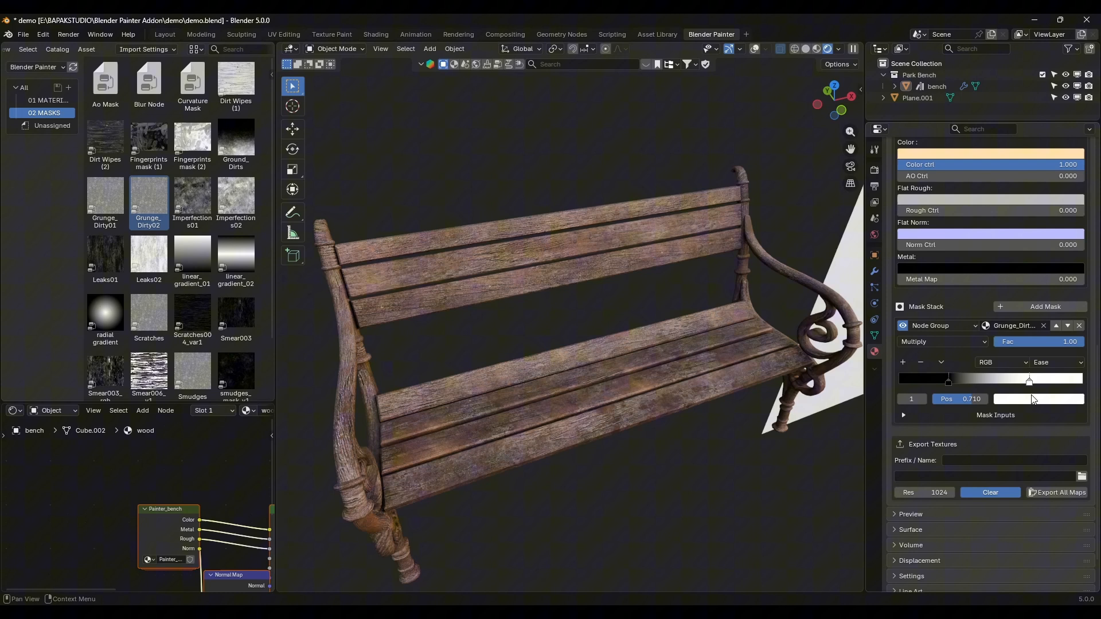
{"action": "left_click", "coordinate": [1041, 308]}
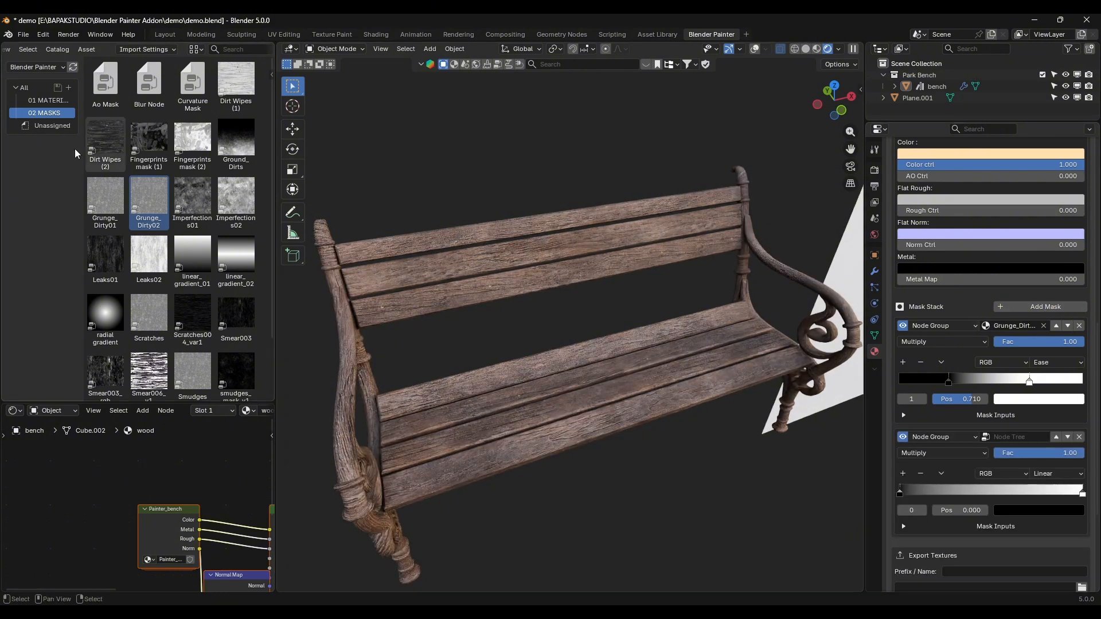
{"action": "left_click_drag", "start_coordinate": [95, 92], "coordinate": [860, 427]}
{"action": "left_click_drag", "start_coordinate": [992, 432], "coordinate": [999, 436]}
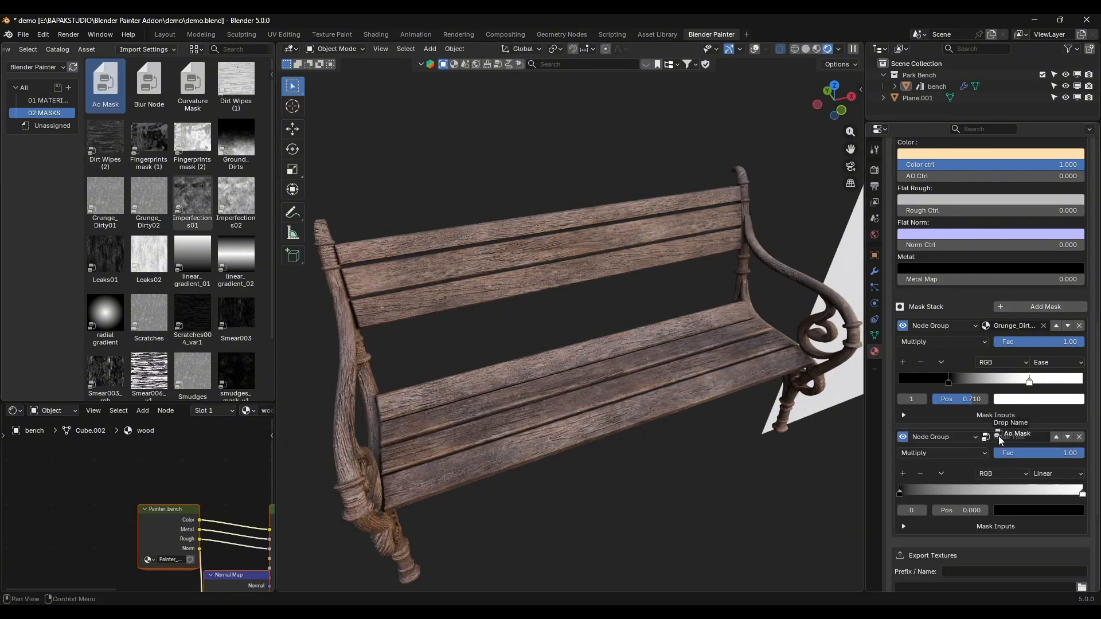
{"action": "left_click", "coordinate": [923, 453]}
{"action": "left_click", "coordinate": [915, 494]}
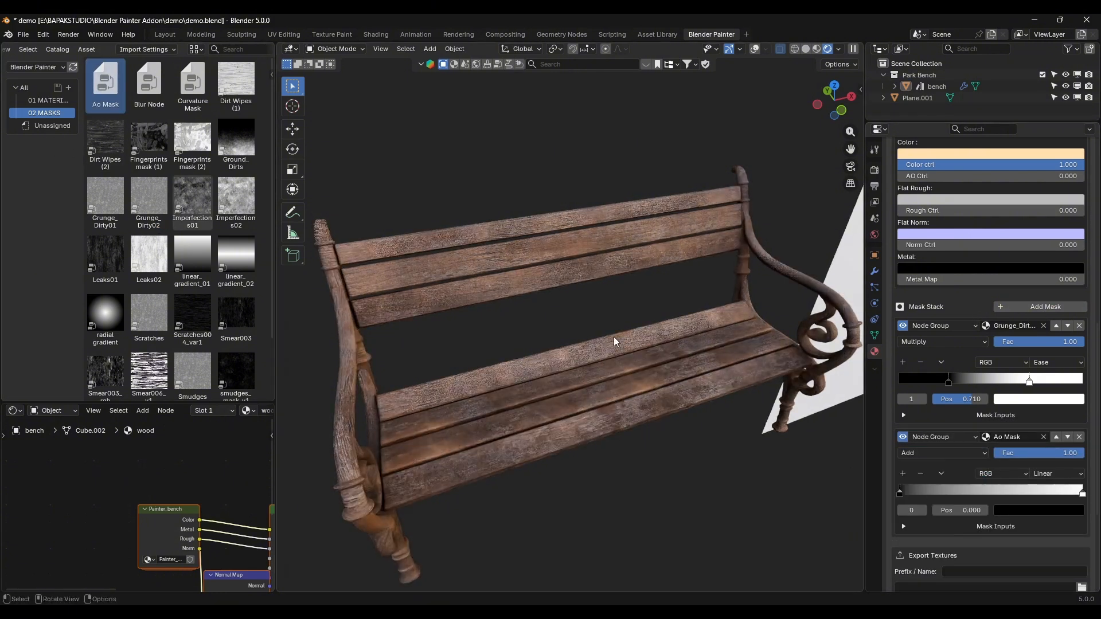
Step: Set the Ao Mask ramp's interpolation to Ease, moving the white stop to about 0.527 and the black stop to about 0.085
{"action": "scroll", "coordinate": [569, 344], "scroll_direction": "up", "scroll_amount": 2}
{"action": "left_click", "coordinate": [1055, 470]}
{"action": "left_click", "coordinate": [1048, 495]}
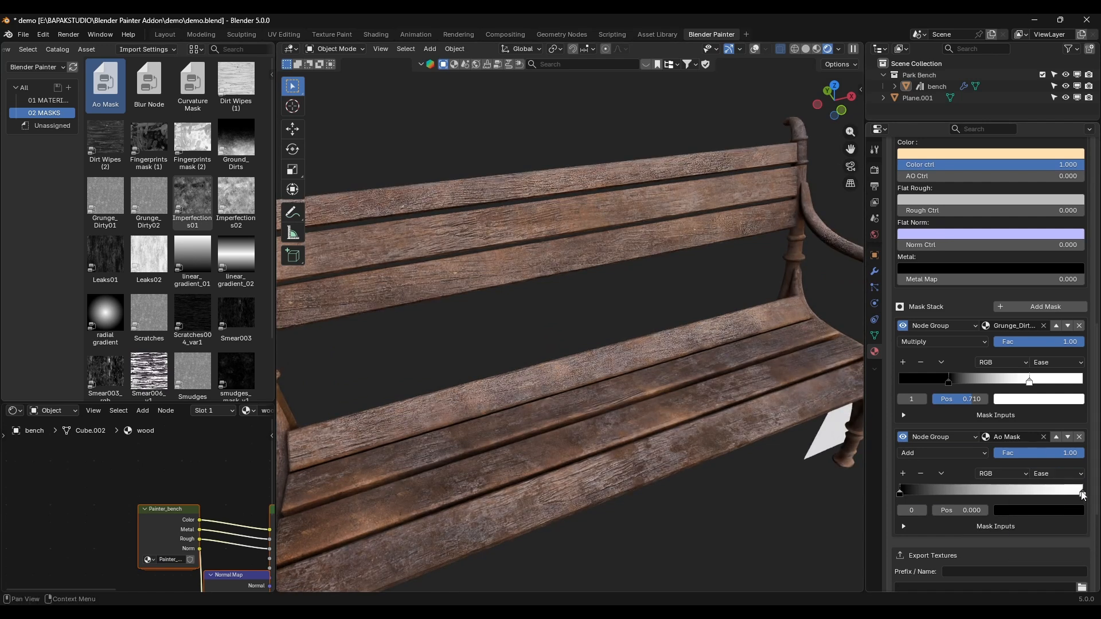
{"action": "left_click_drag", "start_coordinate": [1082, 497], "coordinate": [996, 492]}
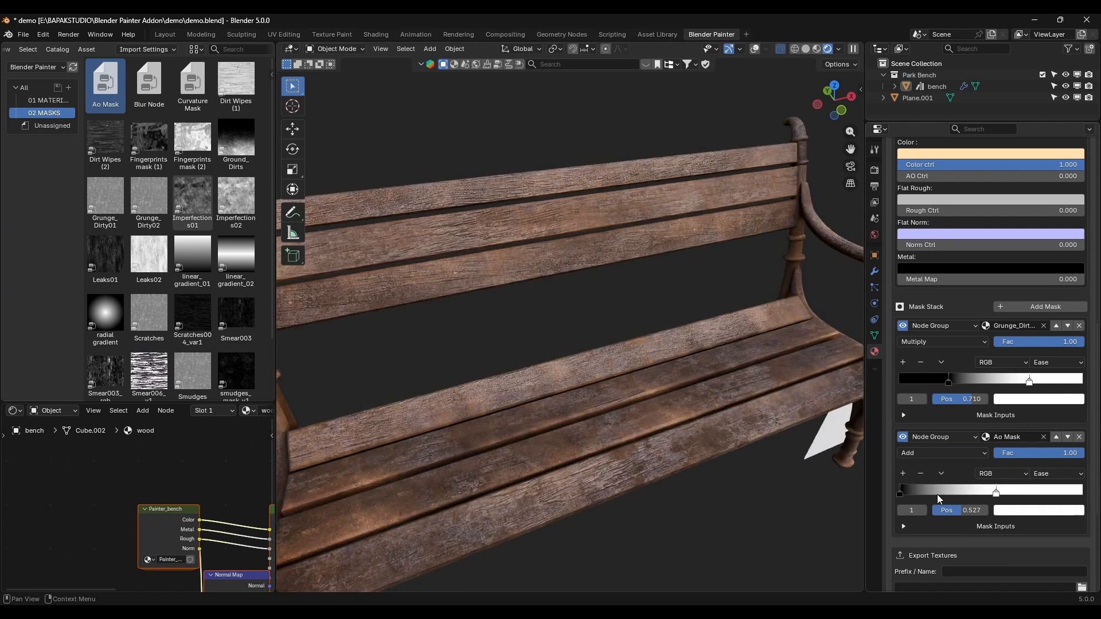
{"action": "left_click", "coordinate": [900, 492]}
{"action": "mouse_move", "coordinate": [902, 493]}
{"action": "left_mouse_down"}
{"action": "mouse_move", "coordinate": [965, 492]}
{"action": "mouse_move", "coordinate": [915, 493]}
{"action": "left_mouse_up"}
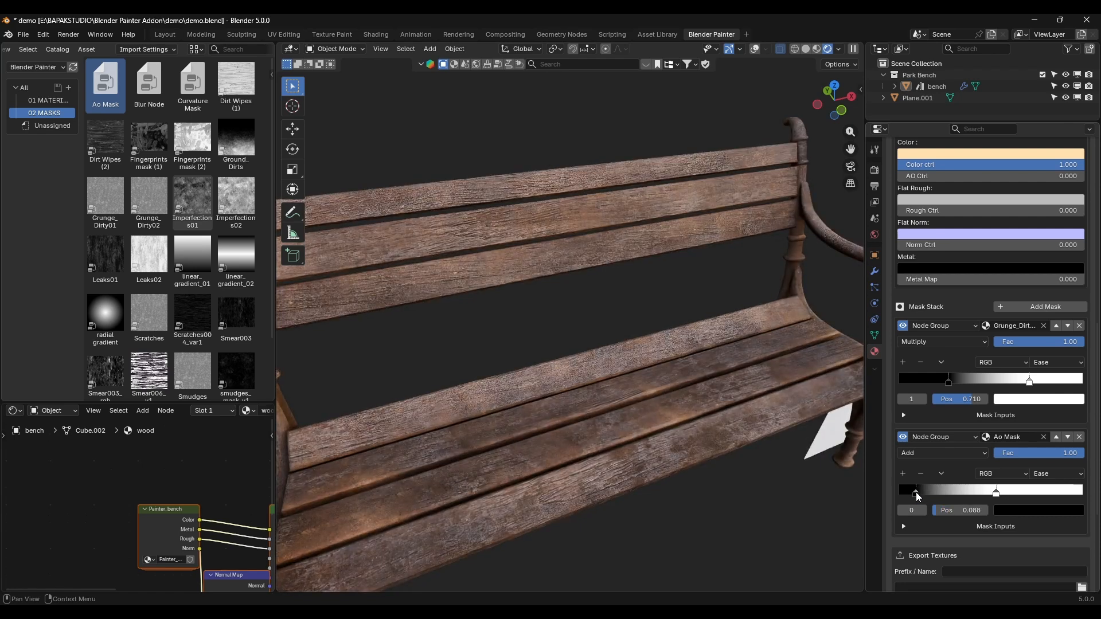
Step: Inspect the dirt around the bench's slat ends and armrest up close in Material Preview shading
{"action": "middle_click_drag", "start_coordinate": [717, 356], "coordinate": [521, 389]}
{"action": "middle_click_drag", "start_coordinate": [667, 382], "coordinate": [551, 400], "text": "shift"}
{"action": "scroll", "coordinate": [616, 378], "scroll_direction": "up", "scroll_amount": 8}
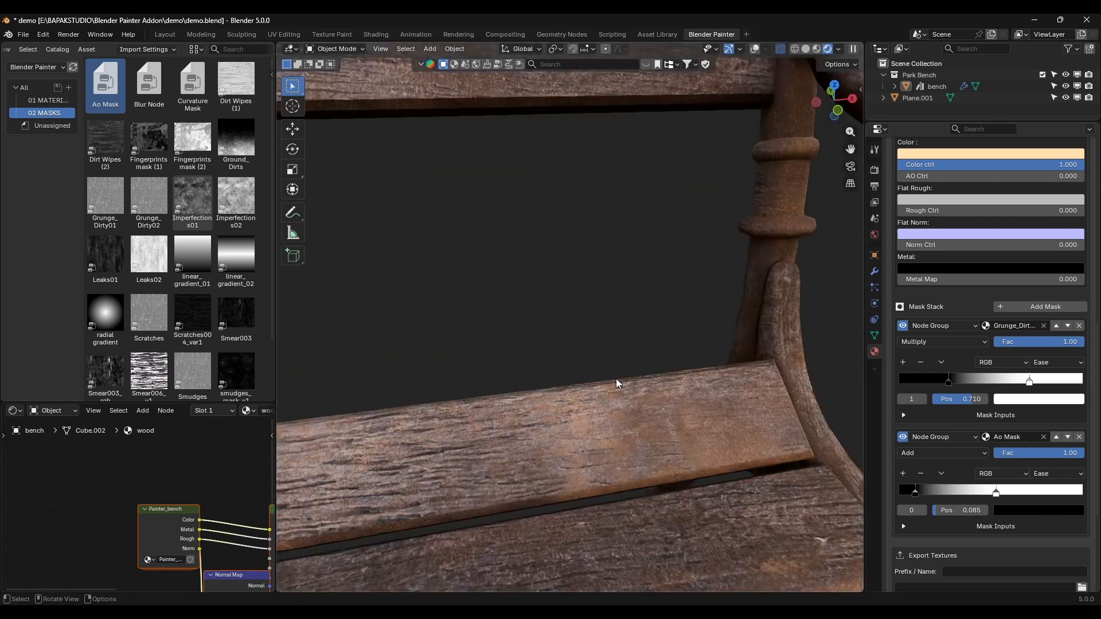
{"action": "scroll", "coordinate": [752, 411], "scroll_direction": "down", "scroll_amount": 5}
{"action": "key", "text": "z"}
{"action": "left_click", "coordinate": [521, 212]}
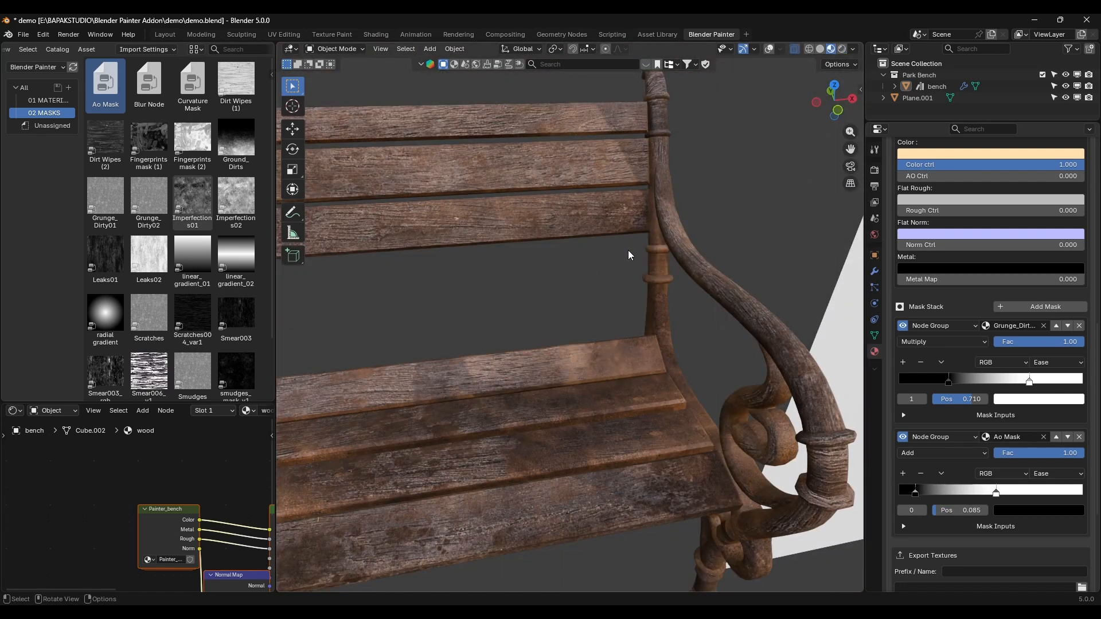
{"action": "middle_click_drag", "start_coordinate": [627, 250], "coordinate": [663, 293]}
{"action": "scroll", "coordinate": [711, 266], "scroll_direction": "down", "scroll_amount": 6}
{"action": "scroll", "coordinate": [607, 277], "scroll_direction": "up", "scroll_amount": 6}
{"action": "scroll", "coordinate": [636, 283], "scroll_direction": "up", "scroll_amount": 4}
{"action": "scroll", "coordinate": [626, 281], "scroll_direction": "down", "scroll_amount": 6}
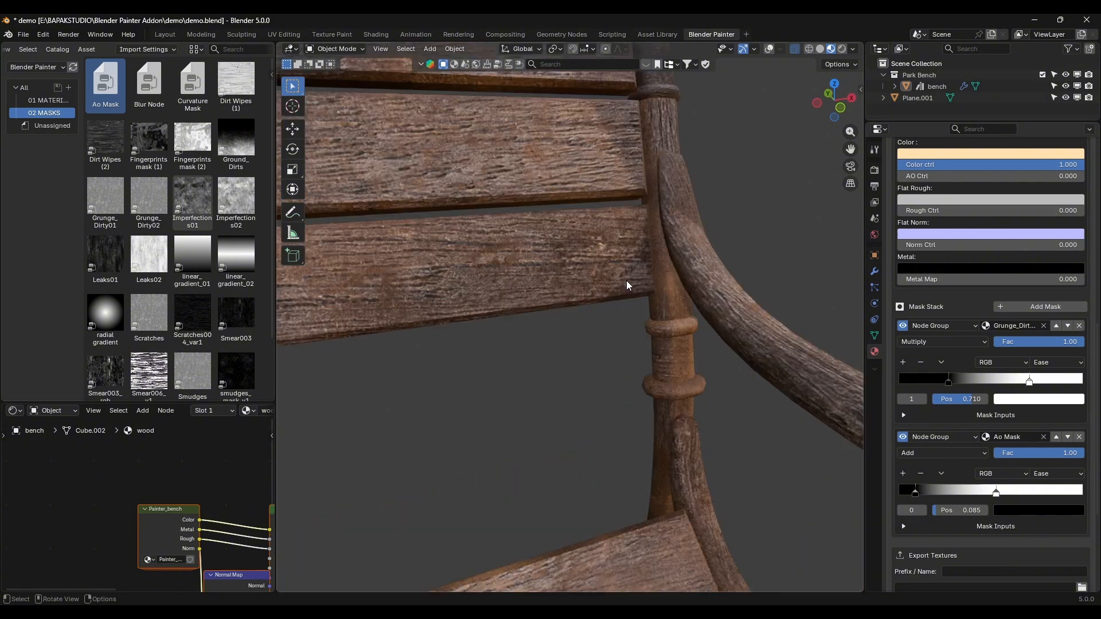
Step: Return the viewport to Rendered shading and move the Ao Mask ramp's white stop to about 0.44
{"action": "key", "text": "z"}
{"action": "left_click", "coordinate": [727, 150]}
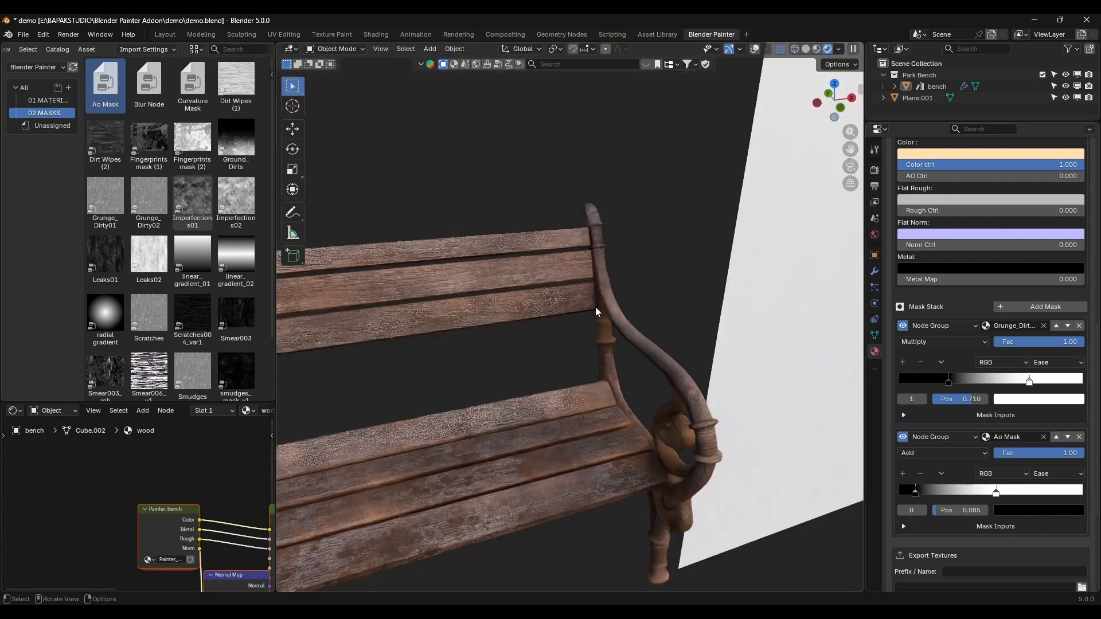
{"action": "middle_click_drag", "start_coordinate": [505, 323], "coordinate": [627, 294]}
{"action": "scroll", "coordinate": [611, 275], "scroll_direction": "down", "scroll_amount": 4}
{"action": "scroll", "coordinate": [631, 268], "scroll_direction": "up", "scroll_amount": 3}
{"action": "scroll", "coordinate": [628, 286], "scroll_direction": "up", "scroll_amount": 3}
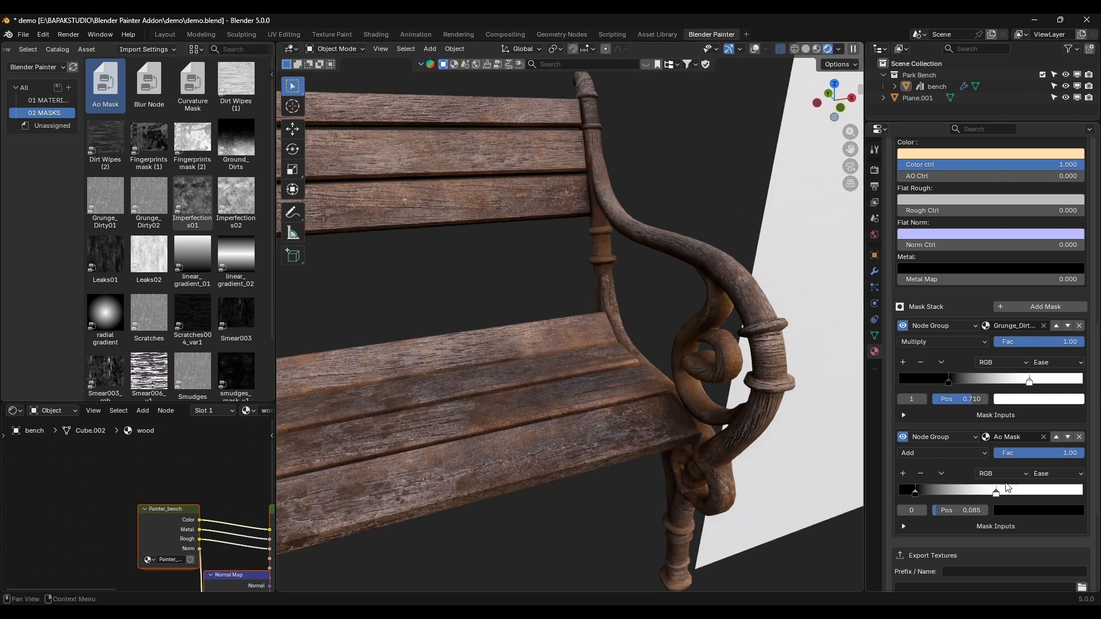
{"action": "left_click_drag", "start_coordinate": [996, 493], "coordinate": [970, 490]}
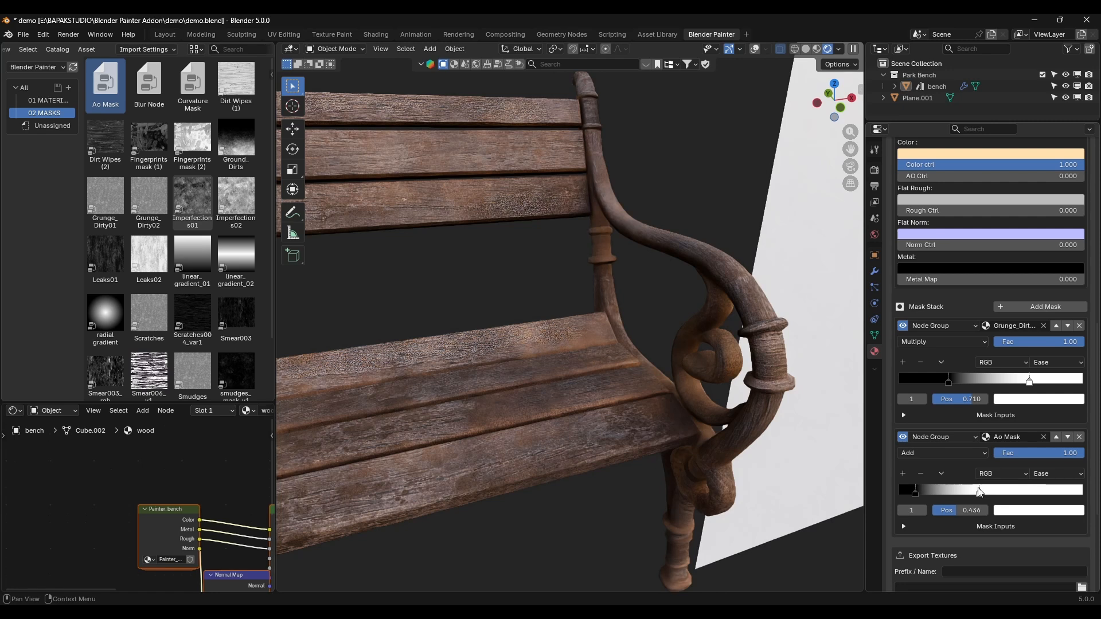
Step: Add a new layer named "moss" above dirt and assign the Cut_Grass material from the materials catalog to it
{"action": "scroll", "coordinate": [627, 320], "scroll_direction": "down", "scroll_amount": 5}
{"action": "scroll", "coordinate": [949, 390], "scroll_direction": "up", "scroll_amount": 15}
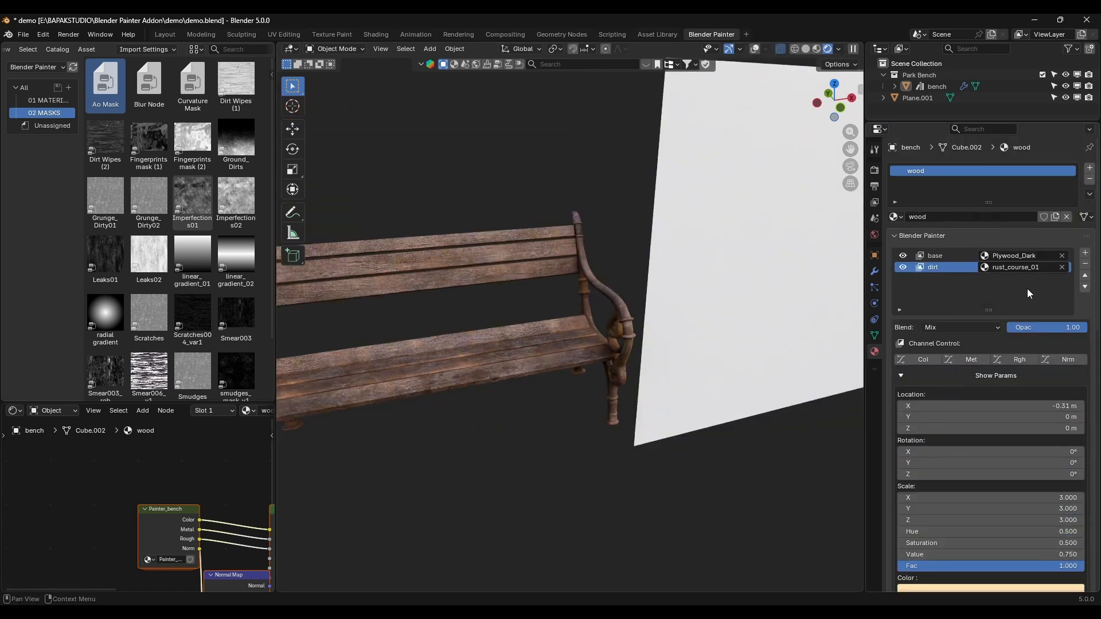
{"action": "left_click", "coordinate": [971, 279]}
{"action": "double_click", "coordinate": [971, 279]}
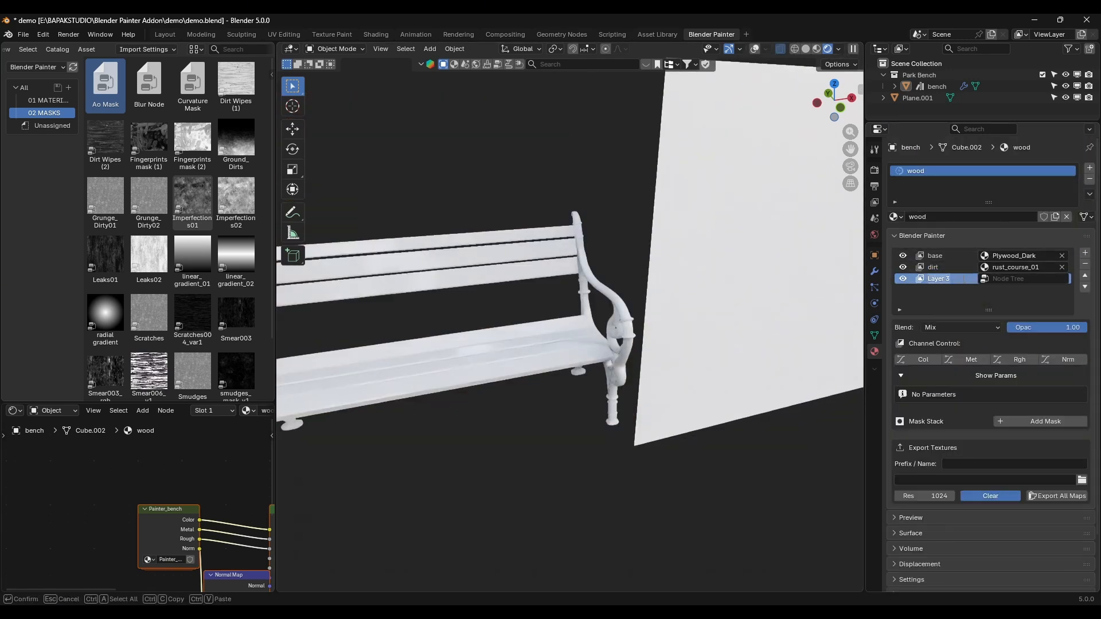
{"action": "type", "text": "moss"}
{"action": "key", "text": "Return"}
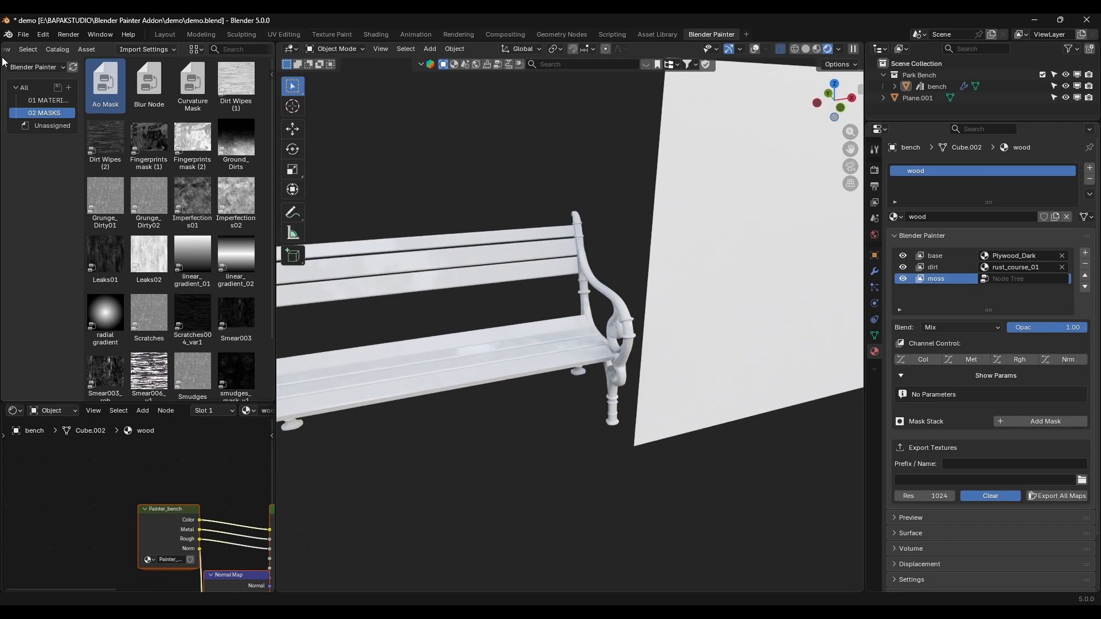
{"action": "left_click", "coordinate": [49, 100]}
{"action": "left_click_drag", "start_coordinate": [149, 314], "coordinate": [1013, 277]}
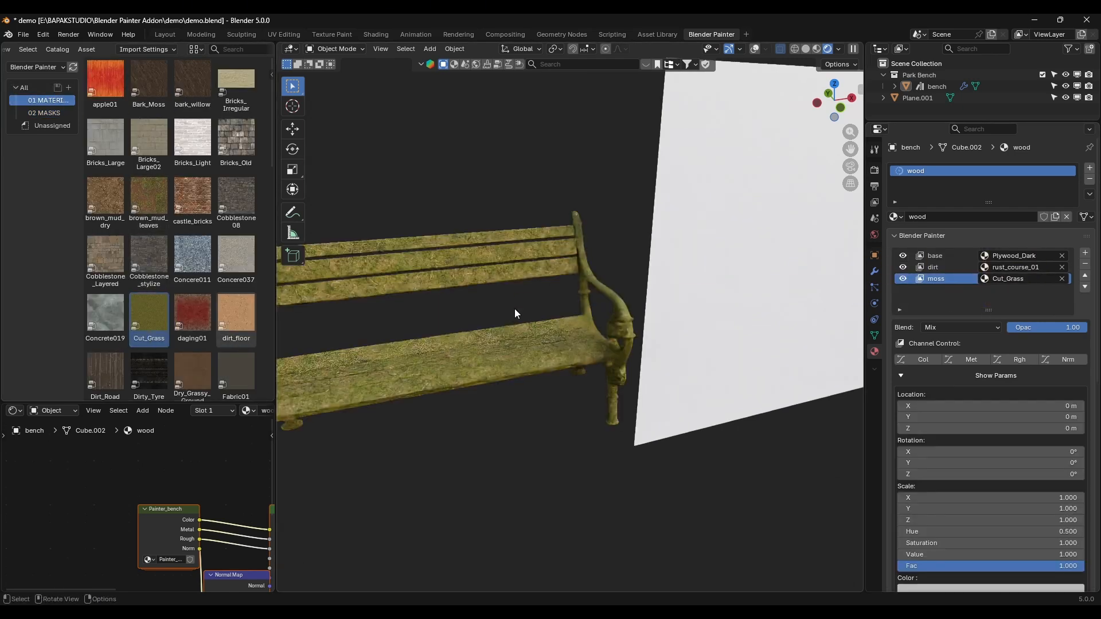
Step: Set the moss layer's scale to 7 on the X, Y and Z axes
{"action": "scroll", "coordinate": [513, 311], "scroll_direction": "up", "scroll_amount": 5}
{"action": "left_click_drag", "start_coordinate": [979, 498], "coordinate": [979, 520]}
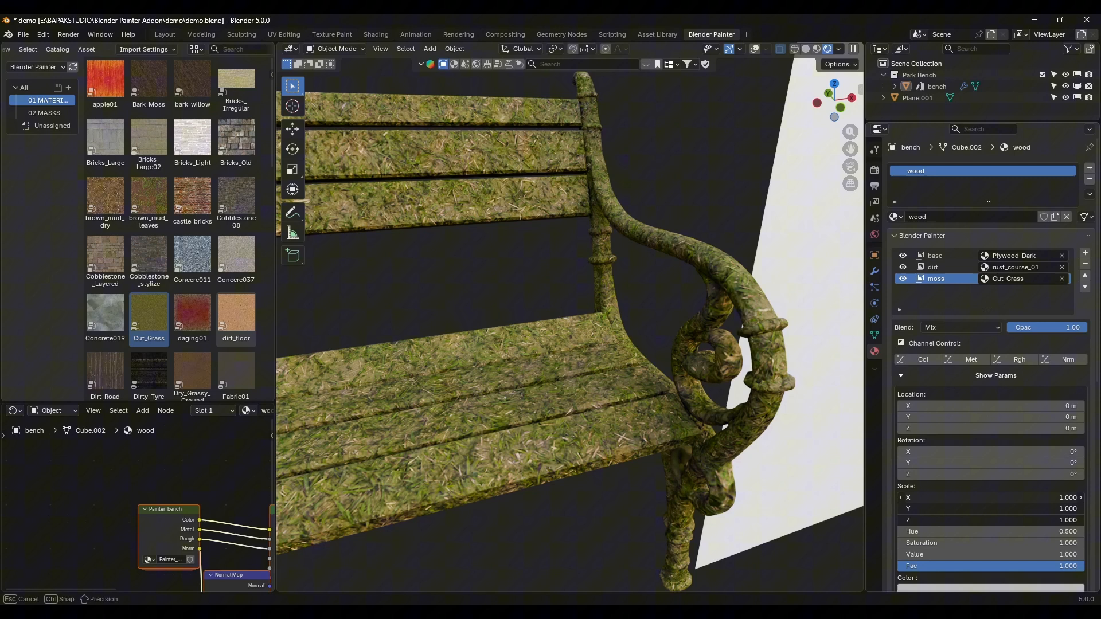
{"action": "type", "text": "7"}
{"action": "key", "text": "Return"}
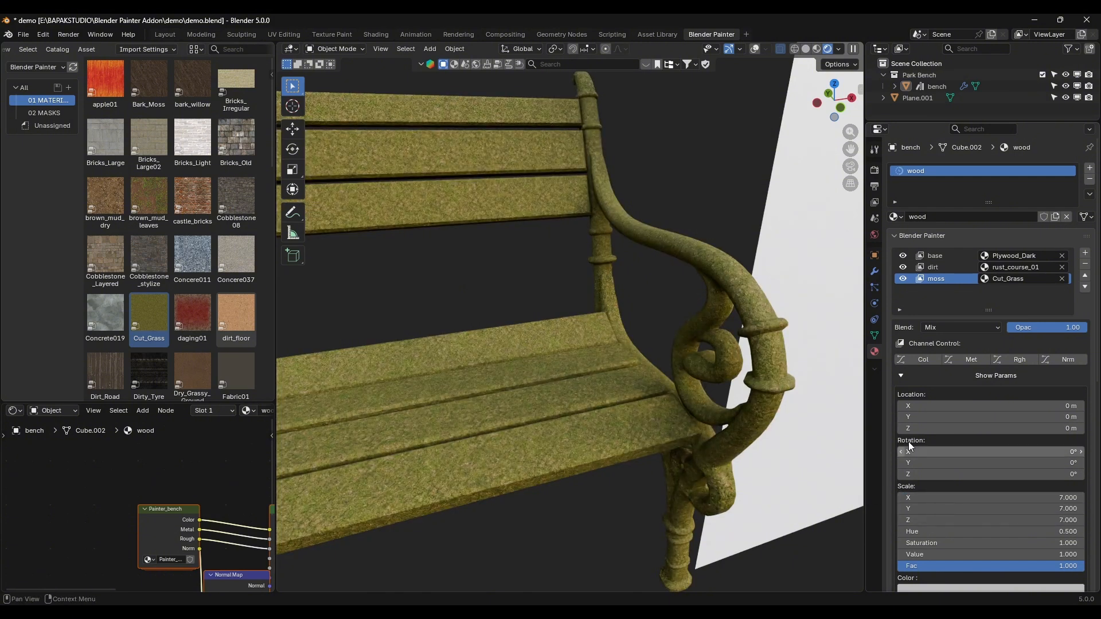
Step: Add a mask to the moss layer and assign the Smudges mask from the masks catalog to it
{"action": "scroll", "coordinate": [1004, 435], "scroll_direction": "down", "scroll_amount": 6}
{"action": "scroll", "coordinate": [1003, 439], "scroll_direction": "down", "scroll_amount": 8}
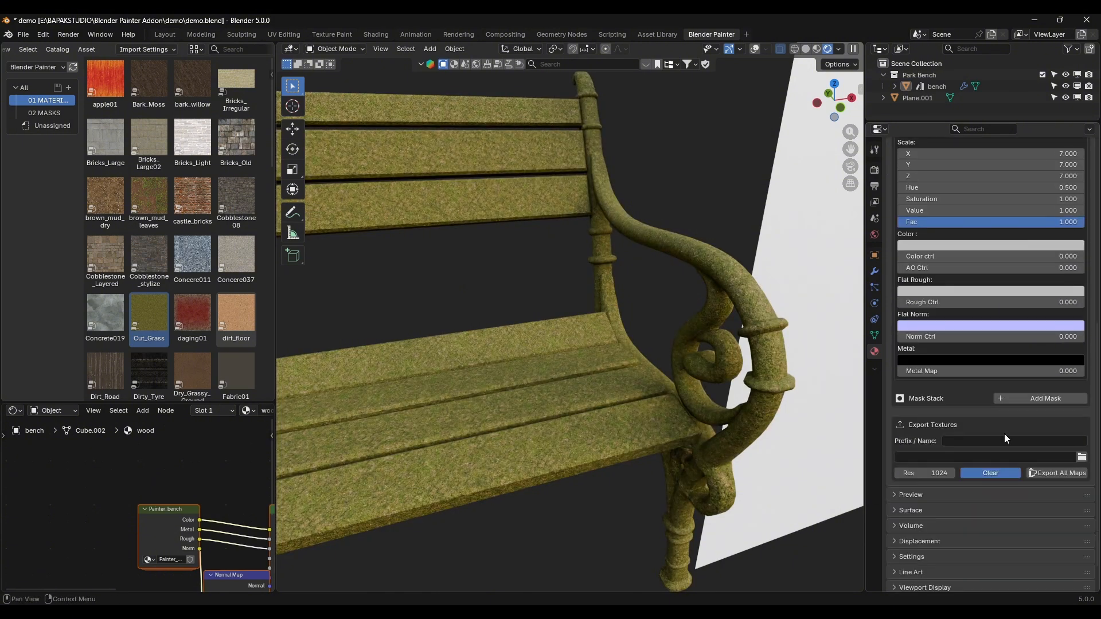
{"action": "left_click", "coordinate": [1033, 398]}
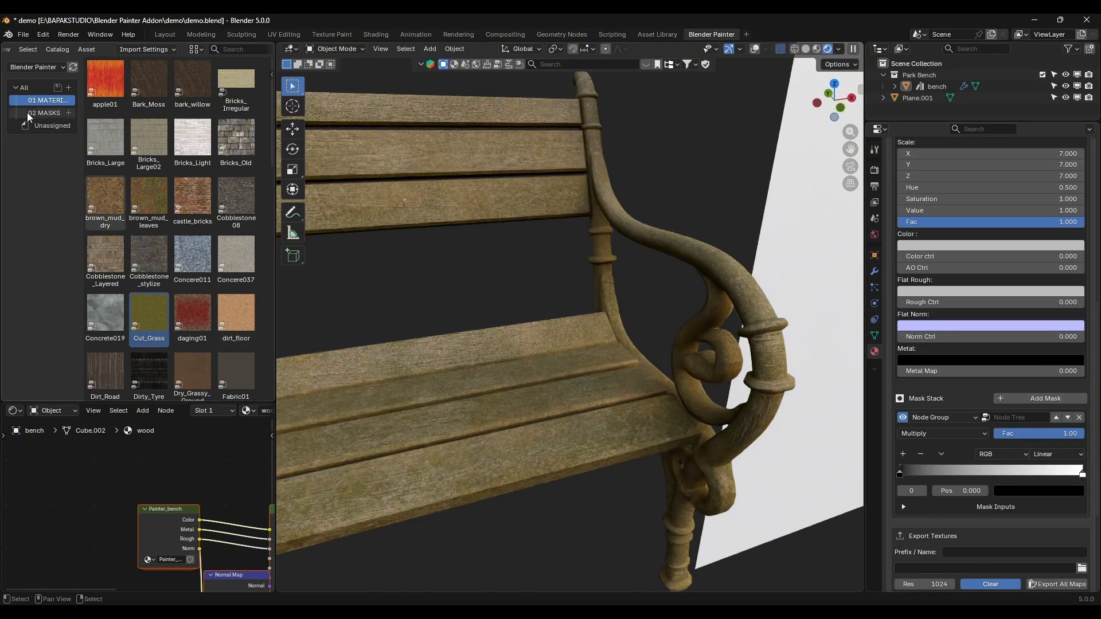
{"action": "left_click", "coordinate": [45, 113]}
{"action": "scroll", "coordinate": [172, 229], "scroll_direction": "down", "scroll_amount": 1}
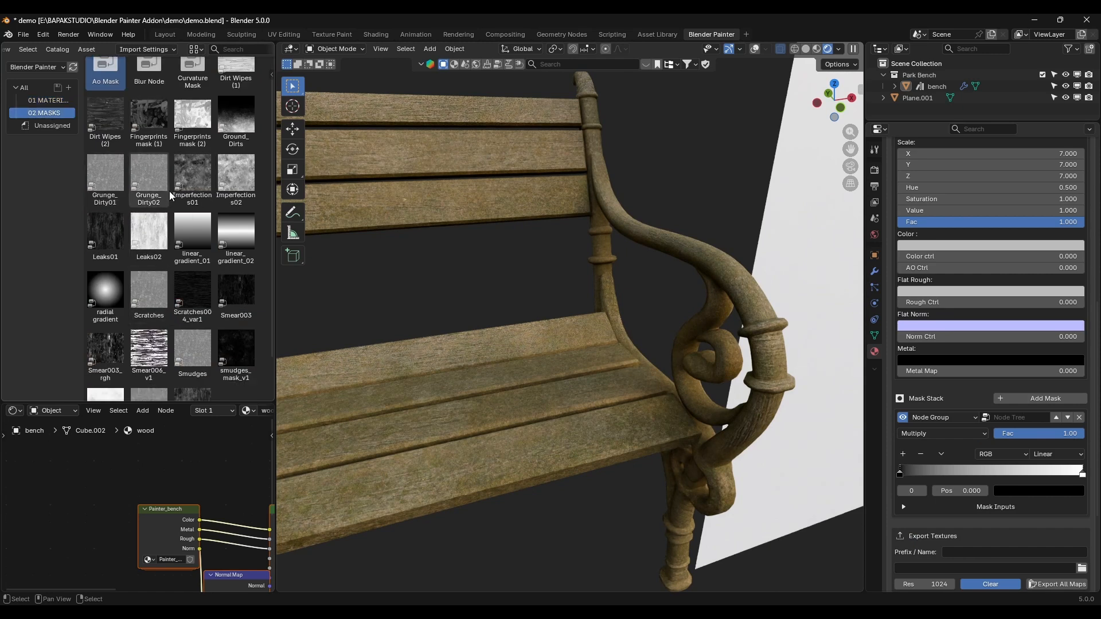
{"action": "scroll", "coordinate": [169, 200], "scroll_direction": "down", "scroll_amount": 2}
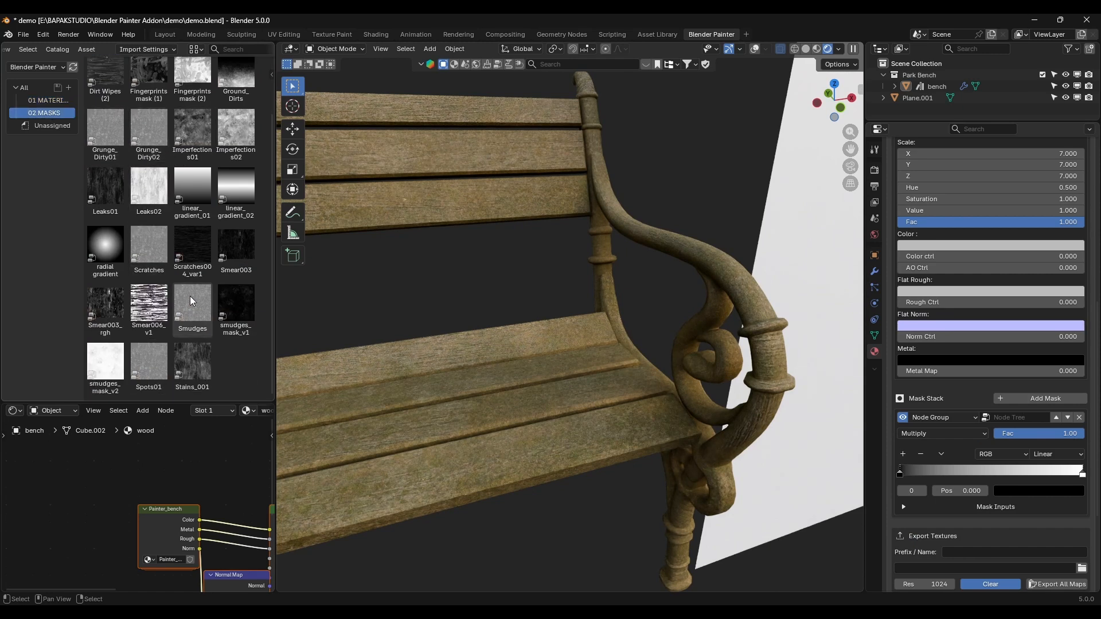
{"action": "mouse_move", "coordinate": [150, 242]}
{"action": "left_mouse_down"}
{"action": "mouse_move", "coordinate": [1097, 486]}
{"action": "mouse_move", "coordinate": [1058, 424]}
{"action": "mouse_move", "coordinate": [59, 243]}
{"action": "left_mouse_up"}
{"action": "mouse_move", "coordinate": [192, 304]}
{"action": "left_mouse_down"}
{"action": "mouse_move", "coordinate": [685, 390]}
{"action": "mouse_move", "coordinate": [916, 385]}
{"action": "mouse_move", "coordinate": [211, 252]}
{"action": "mouse_move", "coordinate": [168, 368]}
{"action": "mouse_move", "coordinate": [242, 314]}
{"action": "mouse_move", "coordinate": [1007, 414]}
{"action": "left_mouse_up"}
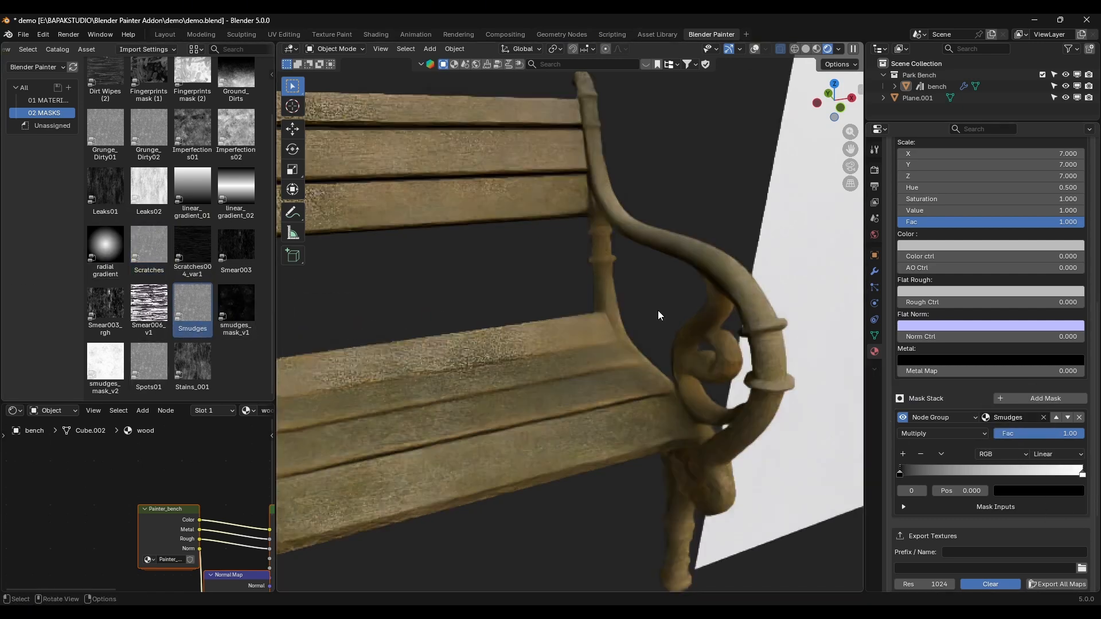
Step: Set the Smudges mask ramp's interpolation to Ease and move its white stop to about 0.2
{"action": "scroll", "coordinate": [591, 328], "scroll_direction": "down", "scroll_amount": 5}
{"action": "middle_click_drag", "start_coordinate": [586, 330], "coordinate": [600, 344]}
{"action": "scroll", "coordinate": [600, 345], "scroll_direction": "up", "scroll_amount": 2}
{"action": "left_click", "coordinate": [1059, 455]}
{"action": "left_click", "coordinate": [1067, 477]}
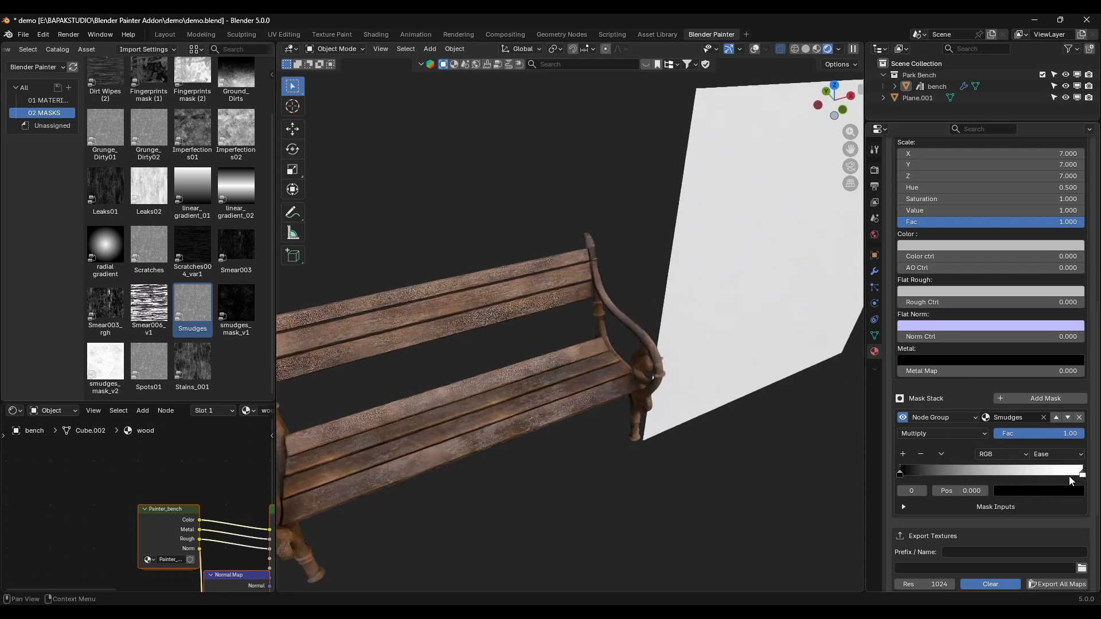
{"action": "left_click_drag", "start_coordinate": [1070, 479], "coordinate": [948, 471]}
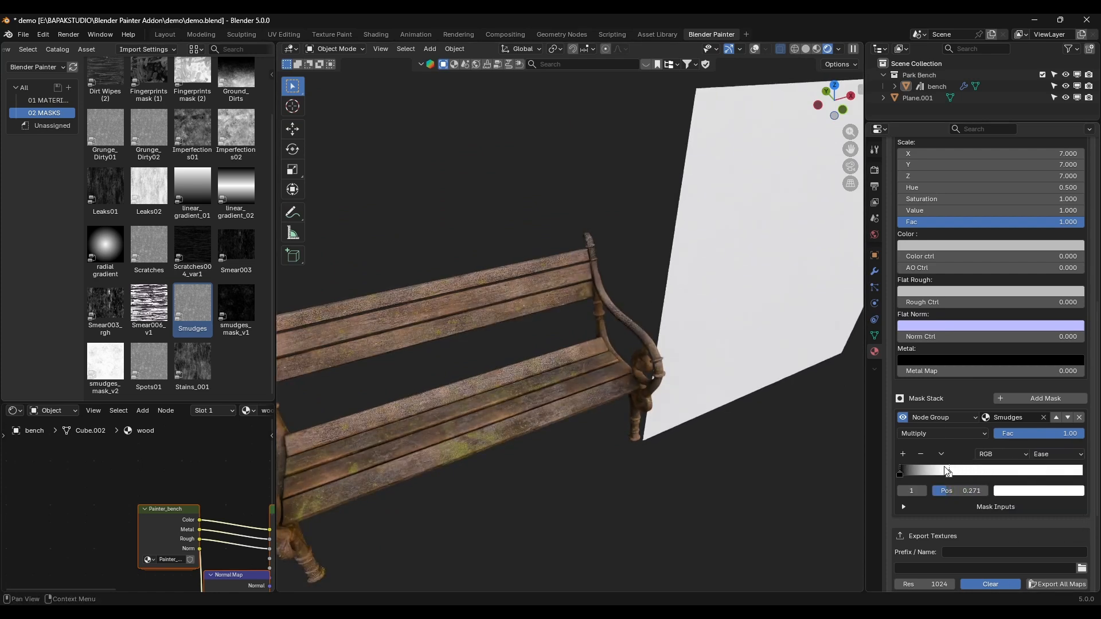
{"action": "middle_click_drag", "start_coordinate": [417, 363], "coordinate": [511, 322]}
{"action": "scroll", "coordinate": [511, 323], "scroll_direction": "up", "scroll_amount": 5}
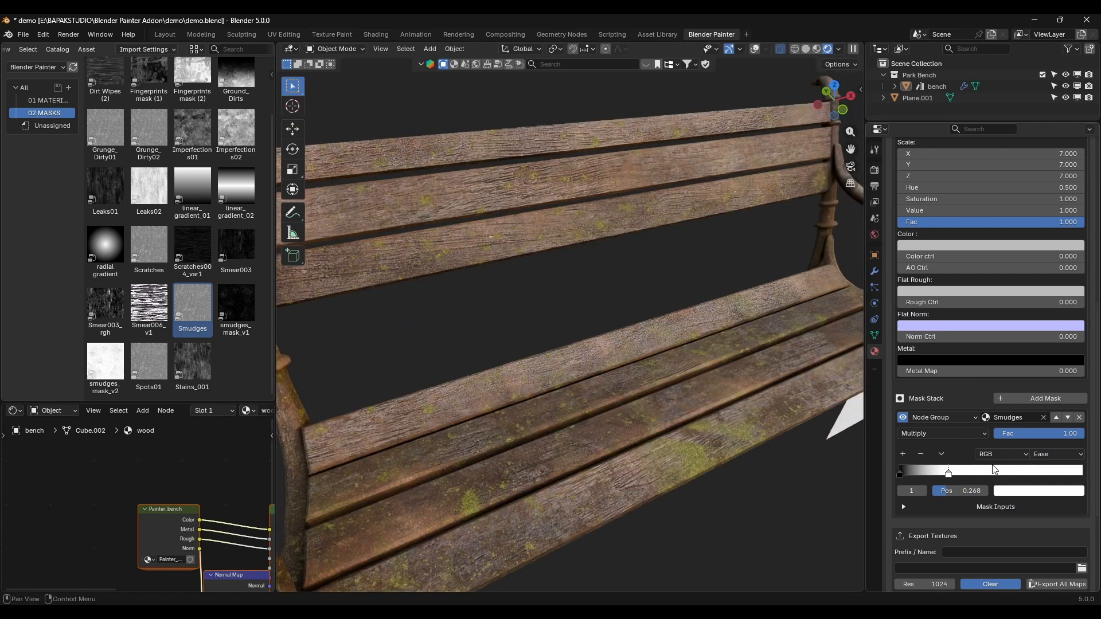
{"action": "mouse_move", "coordinate": [901, 471]}
{"action": "left_mouse_down"}
{"action": "mouse_move", "coordinate": [936, 474]}
{"action": "mouse_move", "coordinate": [876, 471]}
{"action": "left_mouse_up"}
Step: Offset the Smudges mask's location to about 0.06 m in X and 0.29 m in Y
{"action": "scroll", "coordinate": [963, 520], "scroll_direction": "down", "scroll_amount": 2}
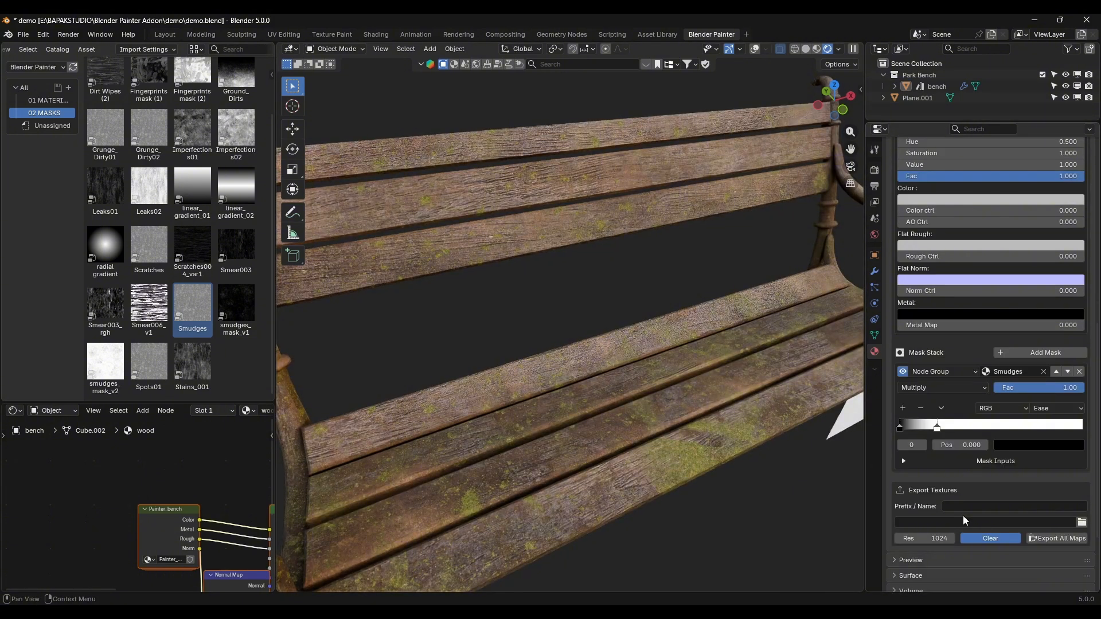
{"action": "left_click", "coordinate": [917, 462]}
{"action": "mouse_move", "coordinate": [974, 502]}
{"action": "left_mouse_down"}
{"action": "mouse_move", "coordinate": [1033, 502]}
{"action": "mouse_move", "coordinate": [976, 492]}
{"action": "left_mouse_up"}
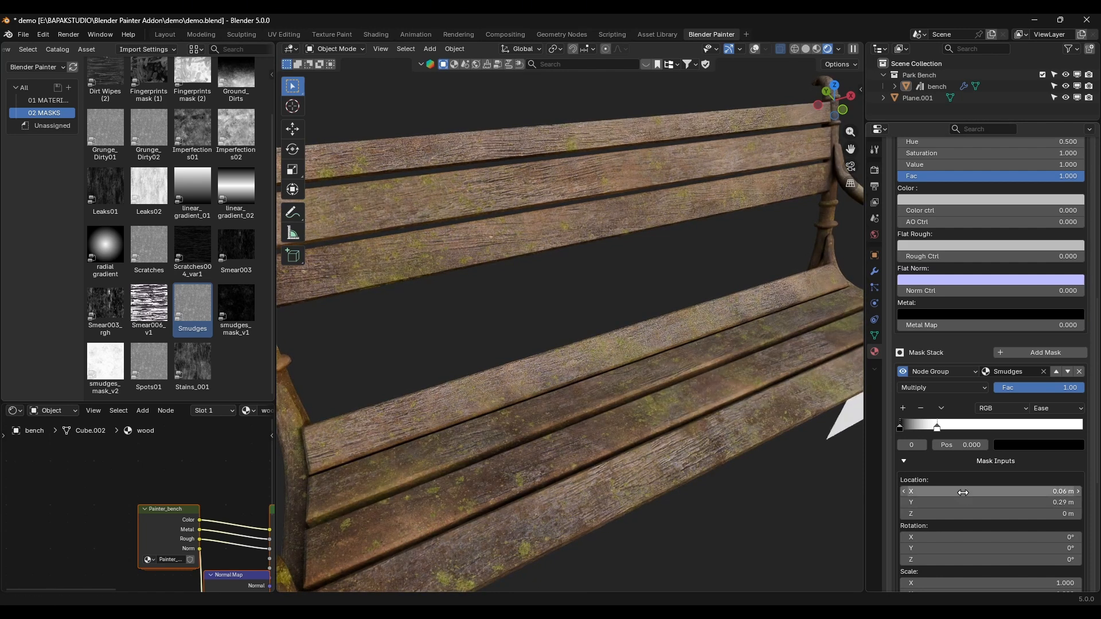
{"action": "scroll", "coordinate": [566, 345], "scroll_direction": "down", "scroll_amount": 6}
{"action": "scroll", "coordinate": [562, 357], "scroll_direction": "up", "scroll_amount": 5}
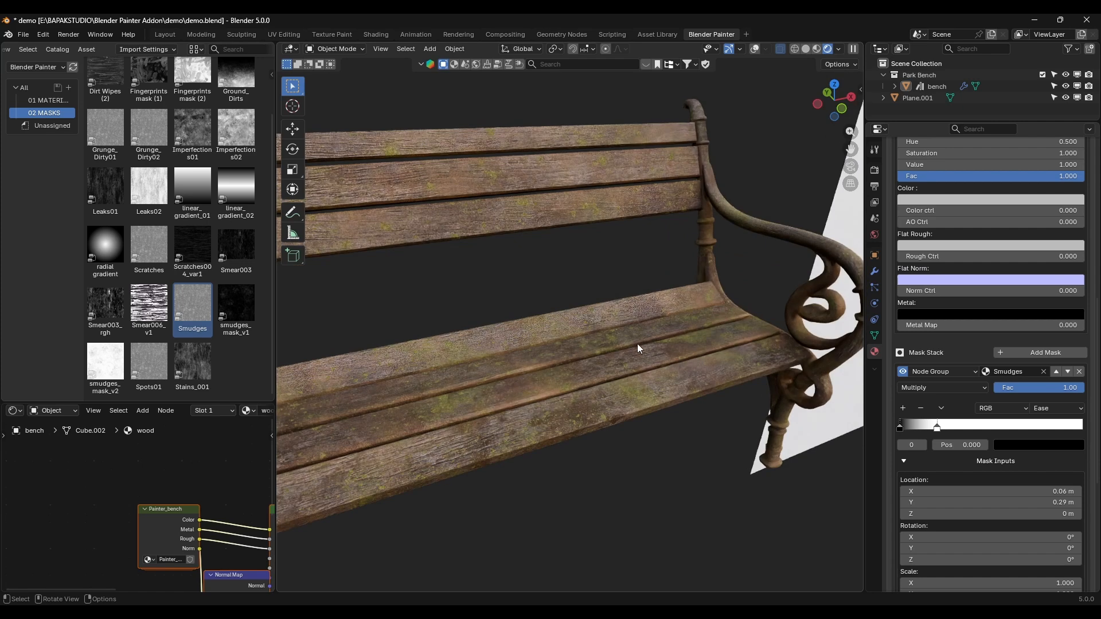
{"action": "scroll", "coordinate": [673, 403], "scroll_direction": "up", "scroll_amount": 3}
Step: Set the moss layer's saturation to 1.2 and its value to 0.8
{"action": "scroll", "coordinate": [1013, 475], "scroll_direction": "up", "scroll_amount": 10}
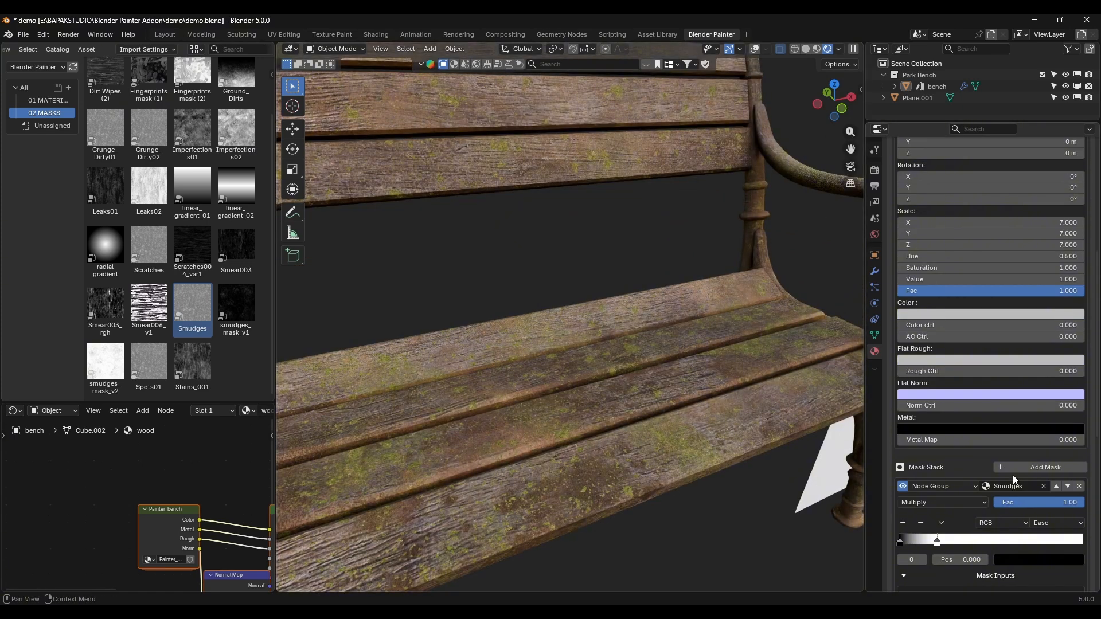
{"action": "left_click", "coordinate": [966, 381]}
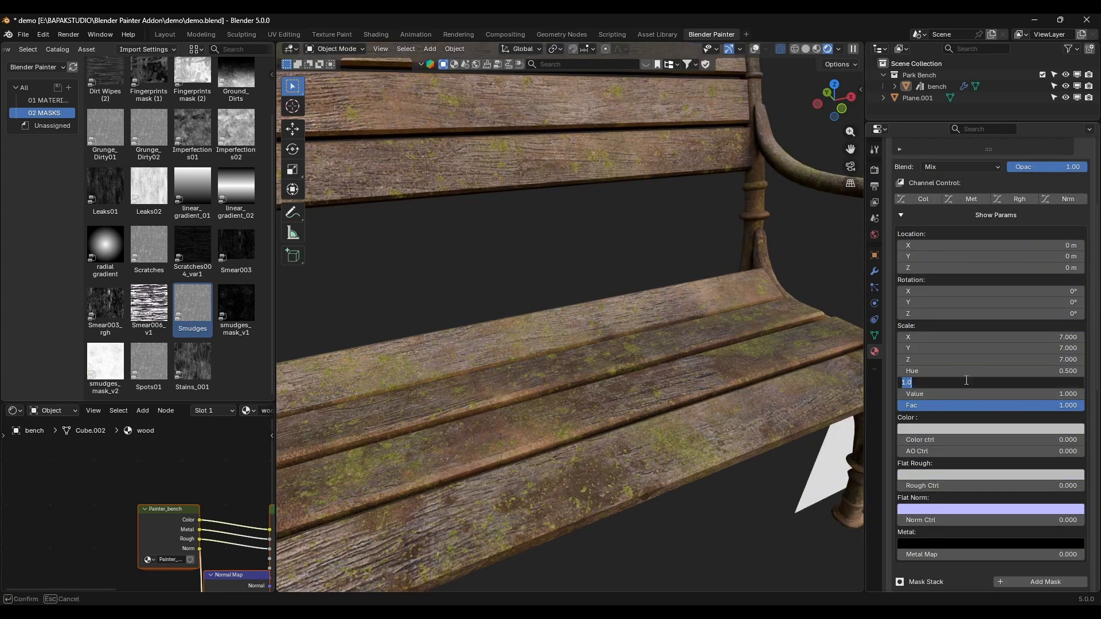
{"action": "type", "text": "1.2"}
{"action": "key", "text": "Return"}
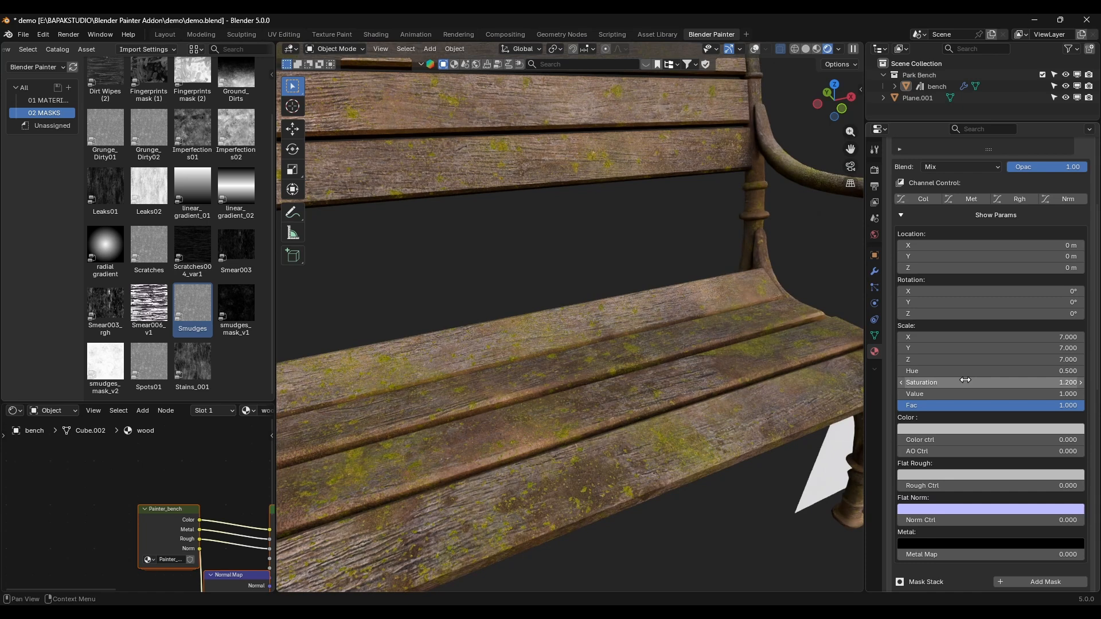
{"action": "left_click", "coordinate": [968, 394]}
{"action": "type", "text": ".8"}
{"action": "key", "text": "Return"}
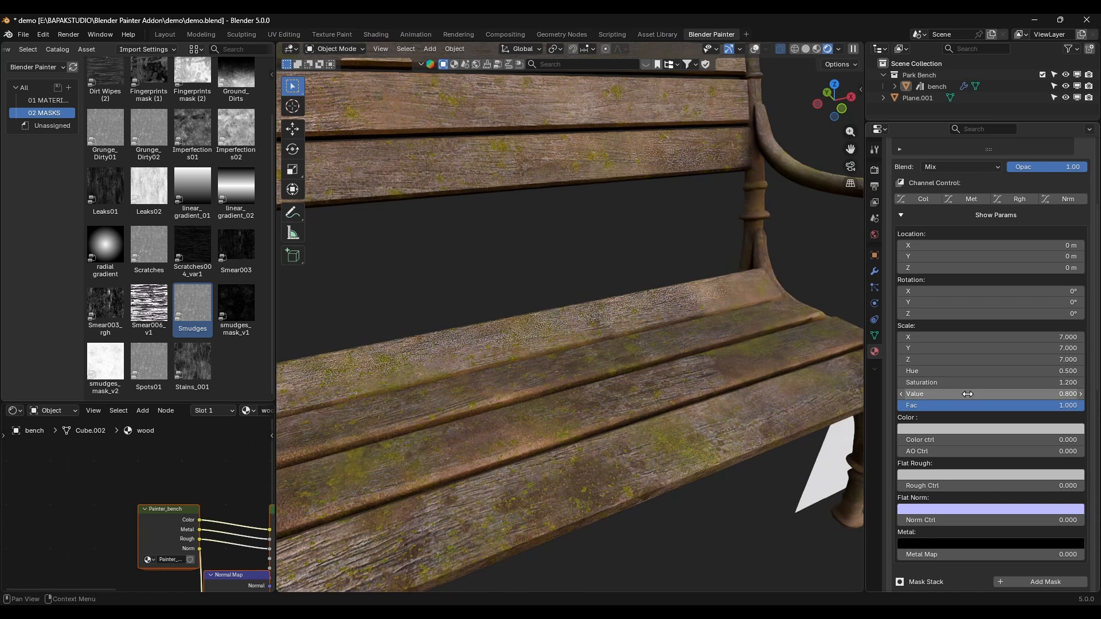
{"action": "scroll", "coordinate": [680, 313], "scroll_direction": "down", "scroll_amount": 4}
{"action": "middle_click_drag", "start_coordinate": [659, 312], "coordinate": [733, 352]}
{"action": "scroll", "coordinate": [596, 346], "scroll_direction": "up", "scroll_amount": 6}
{"action": "scroll", "coordinate": [735, 352], "scroll_direction": "down", "scroll_amount": 4}
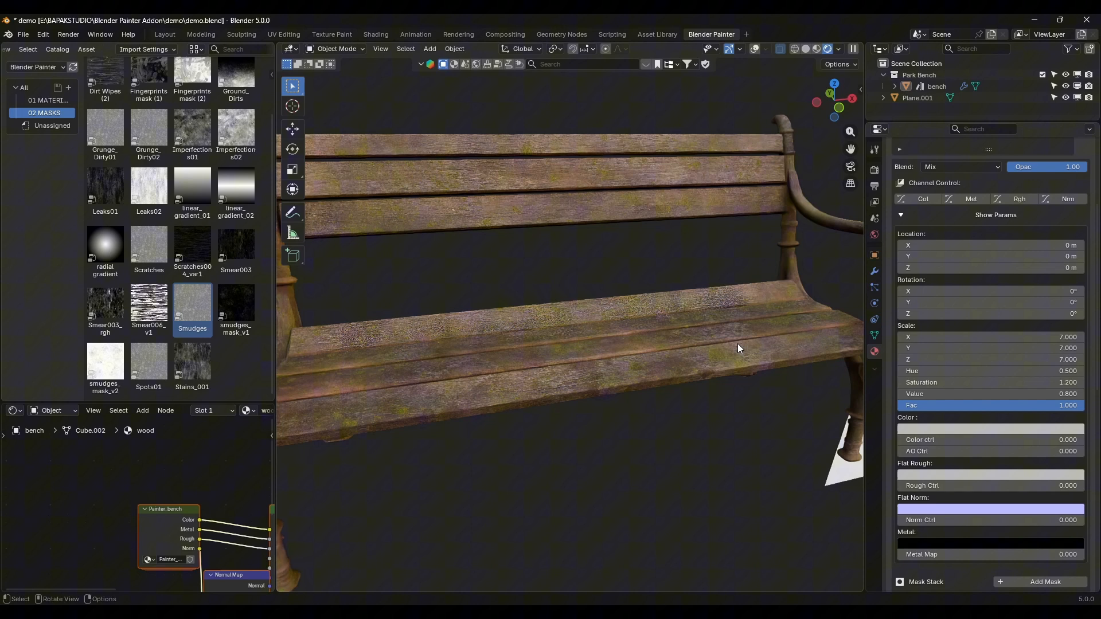
Step: Add a second mask to the moss layer and assign the Ao Mask from the masks catalog to it
{"action": "scroll", "coordinate": [1039, 453], "scroll_direction": "down", "scroll_amount": 8}
{"action": "scroll", "coordinate": [1003, 378], "scroll_direction": "up", "scroll_amount": 4}
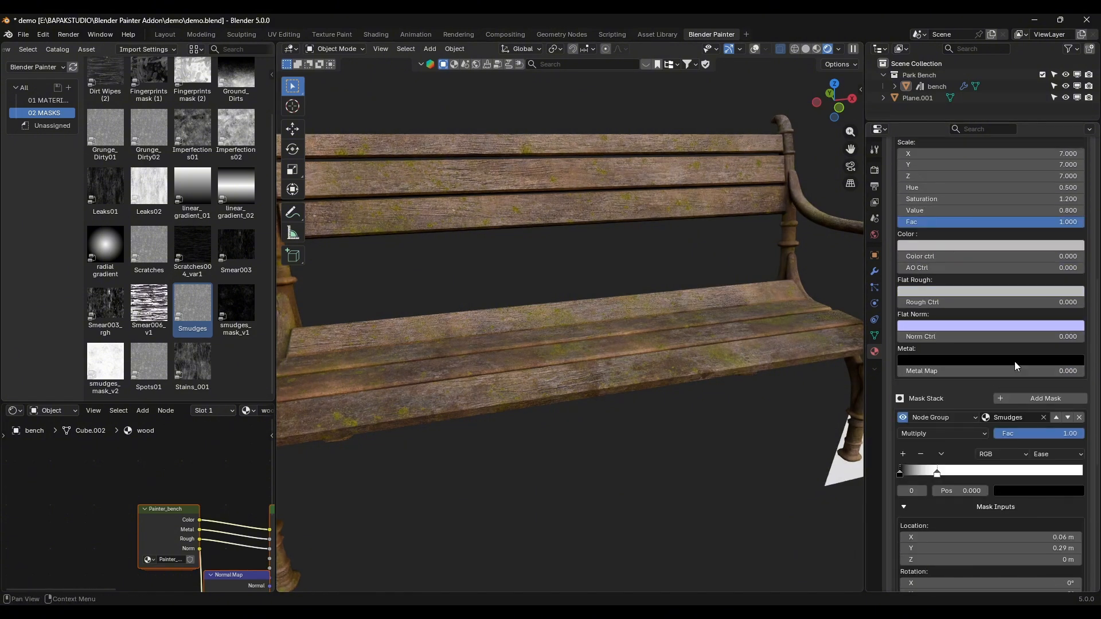
{"action": "left_click", "coordinate": [1042, 400]}
{"action": "scroll", "coordinate": [951, 432], "scroll_direction": "down", "scroll_amount": 10}
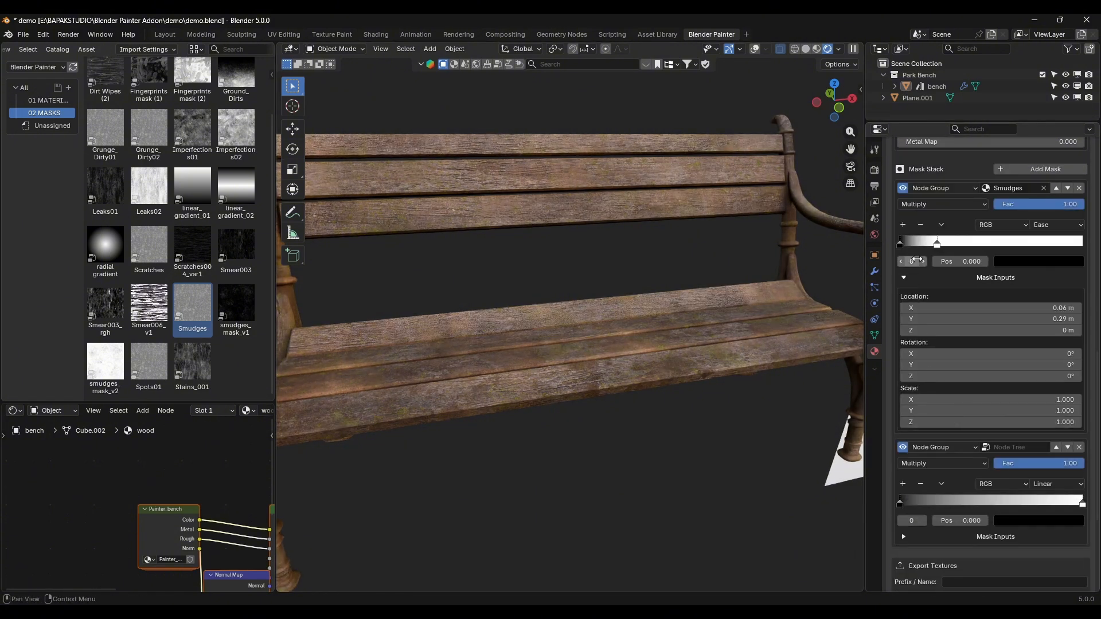
{"action": "left_click", "coordinate": [903, 278]}
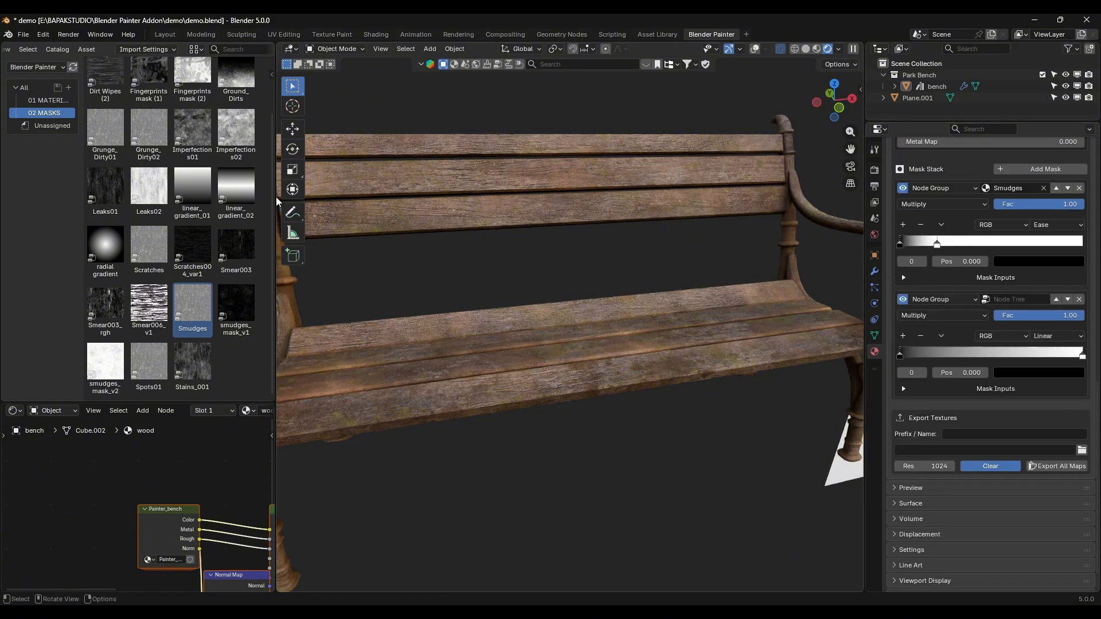
{"action": "left_click", "coordinate": [50, 100]}
{"action": "left_click", "coordinate": [58, 114]}
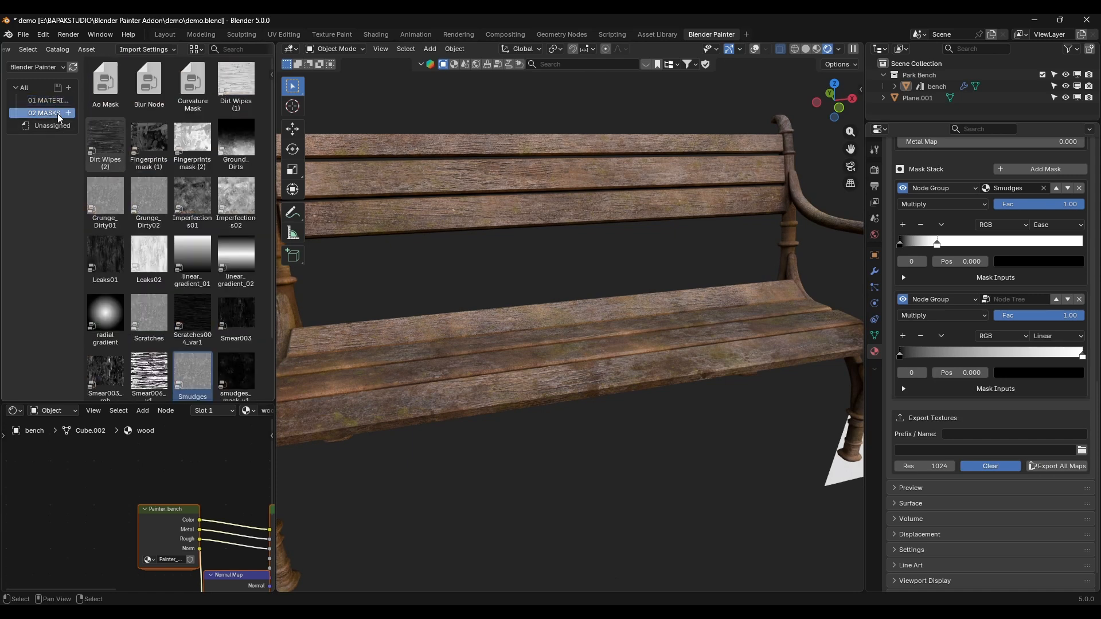
{"action": "left_click_drag", "start_coordinate": [106, 85], "coordinate": [532, 244]}
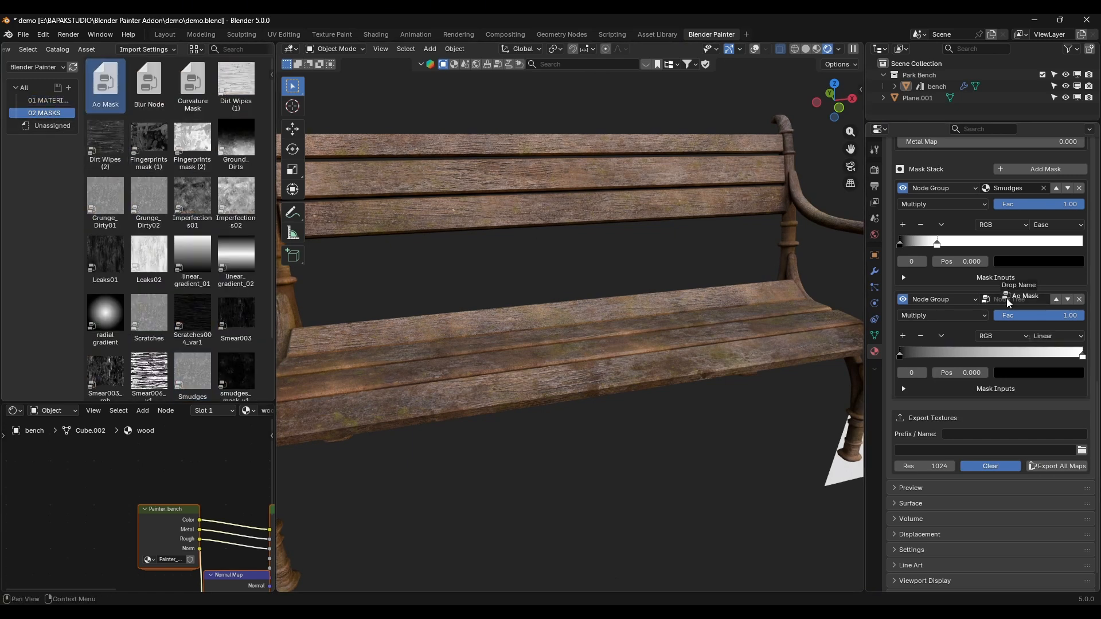
{"action": "left_click_drag", "start_coordinate": [1007, 298], "coordinate": [1006, 299]}
Step: Set the Ao Mask's blend mode to Add and check the moss on the seat slats and armrest
{"action": "left_click", "coordinate": [934, 313]}
{"action": "left_click", "coordinate": [940, 357]}
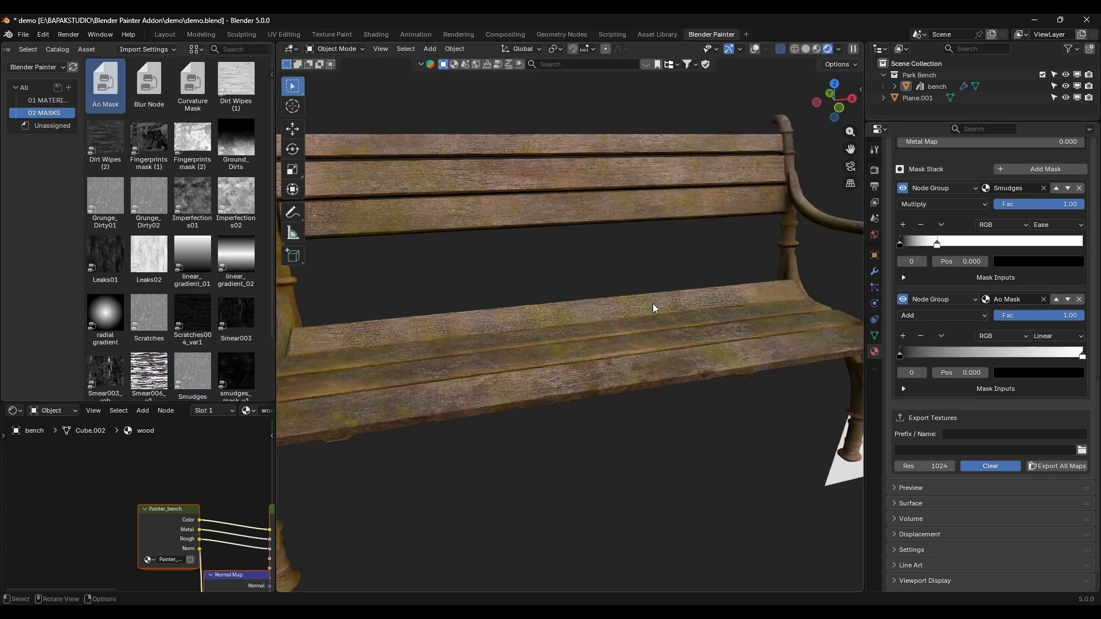
{"action": "middle_click_drag", "start_coordinate": [652, 304], "coordinate": [659, 322]}
{"action": "middle_click_drag", "start_coordinate": [727, 345], "coordinate": [646, 336], "text": "shift"}
{"action": "scroll", "coordinate": [647, 336], "scroll_direction": "up", "scroll_amount": 4}
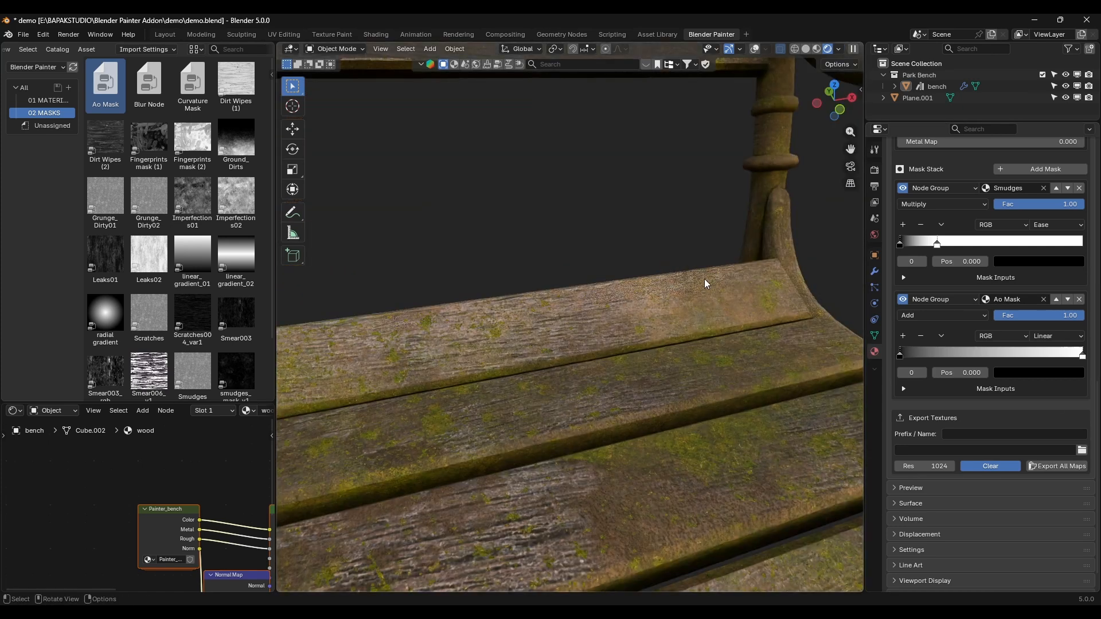
{"action": "scroll", "coordinate": [756, 323], "scroll_direction": "down", "scroll_amount": 4}
{"action": "middle_click_drag", "start_coordinate": [618, 193], "coordinate": [590, 337], "text": "shift"}
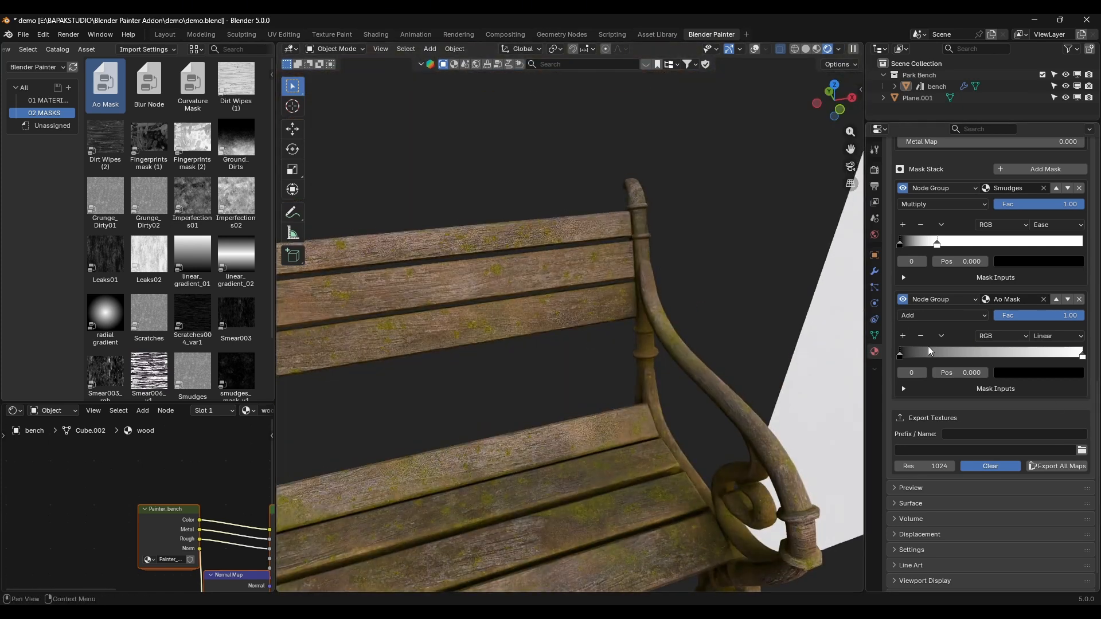
Step: Compare the bench with the Ao Mask off and on, and move its ramp's black stop to about 0.107
{"action": "left_click", "coordinate": [901, 299]}
{"action": "left_click", "coordinate": [903, 301]}
{"action": "left_click_drag", "start_coordinate": [906, 357], "coordinate": [920, 359]}
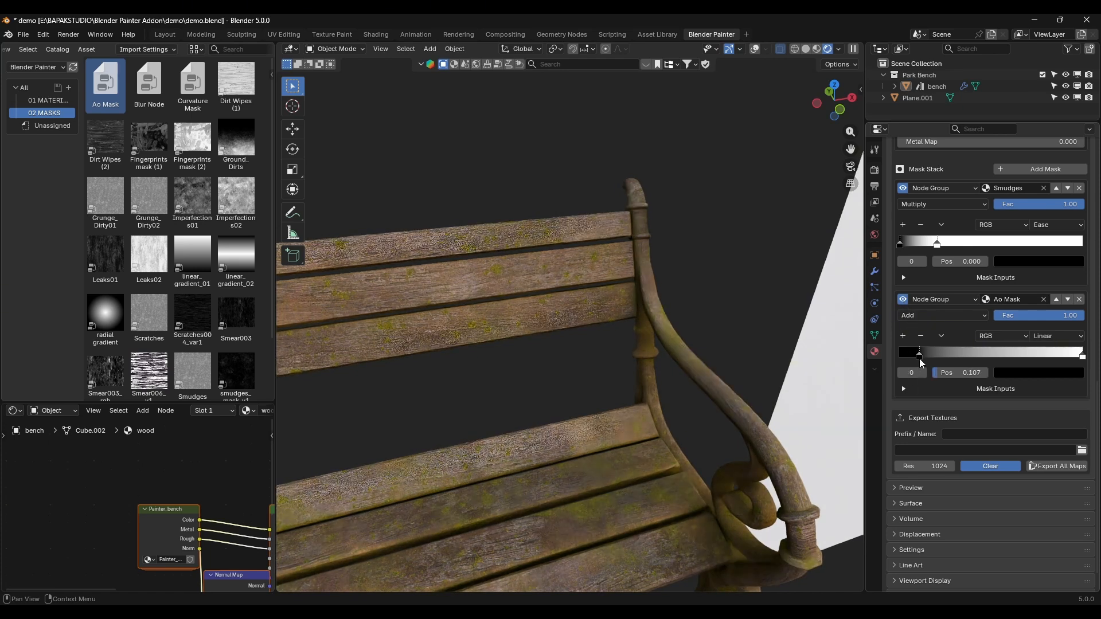
{"action": "scroll", "coordinate": [642, 394], "scroll_direction": "down", "scroll_amount": 5}
{"action": "middle_click_drag", "start_coordinate": [516, 402], "coordinate": [597, 367], "text": "shift"}
{"action": "scroll", "coordinate": [597, 367], "scroll_direction": "up", "scroll_amount": 3}
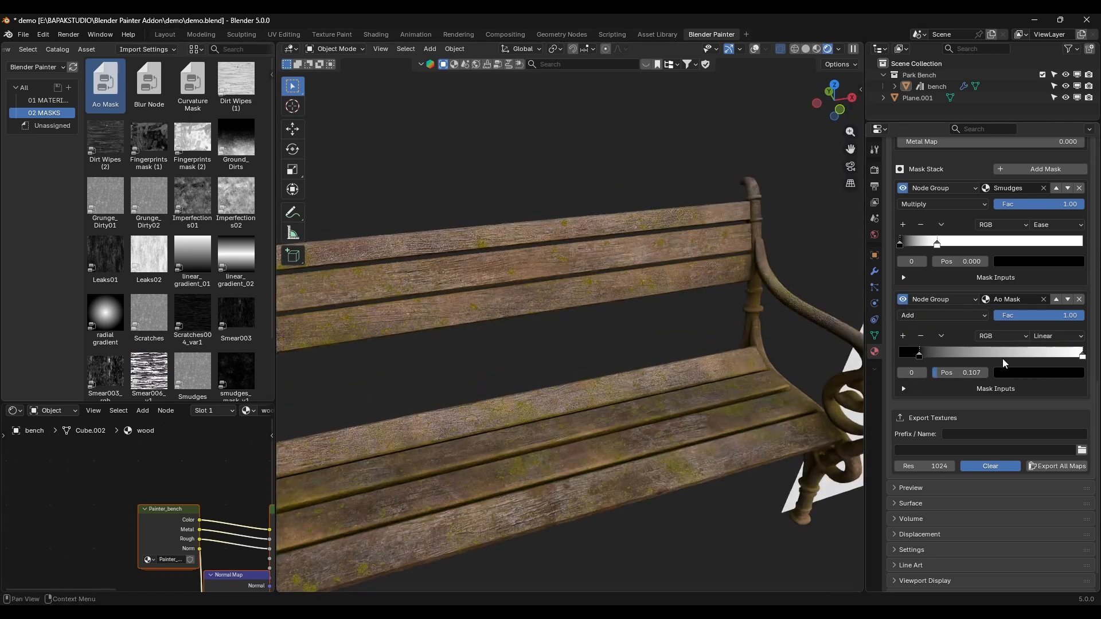
Step: Add a third mask to the moss layer and assign the Spots01 mask to it
{"action": "scroll", "coordinate": [1002, 358], "scroll_direction": "up", "scroll_amount": 3}
{"action": "left_click", "coordinate": [1064, 240]}
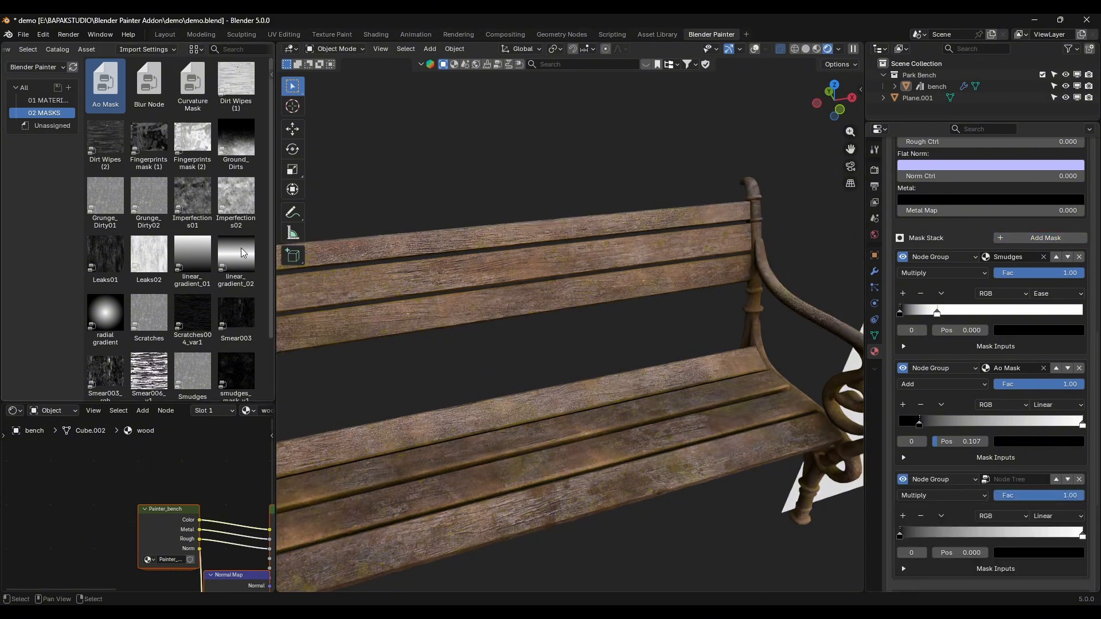
{"action": "scroll", "coordinate": [149, 207], "scroll_direction": "down", "scroll_amount": 3}
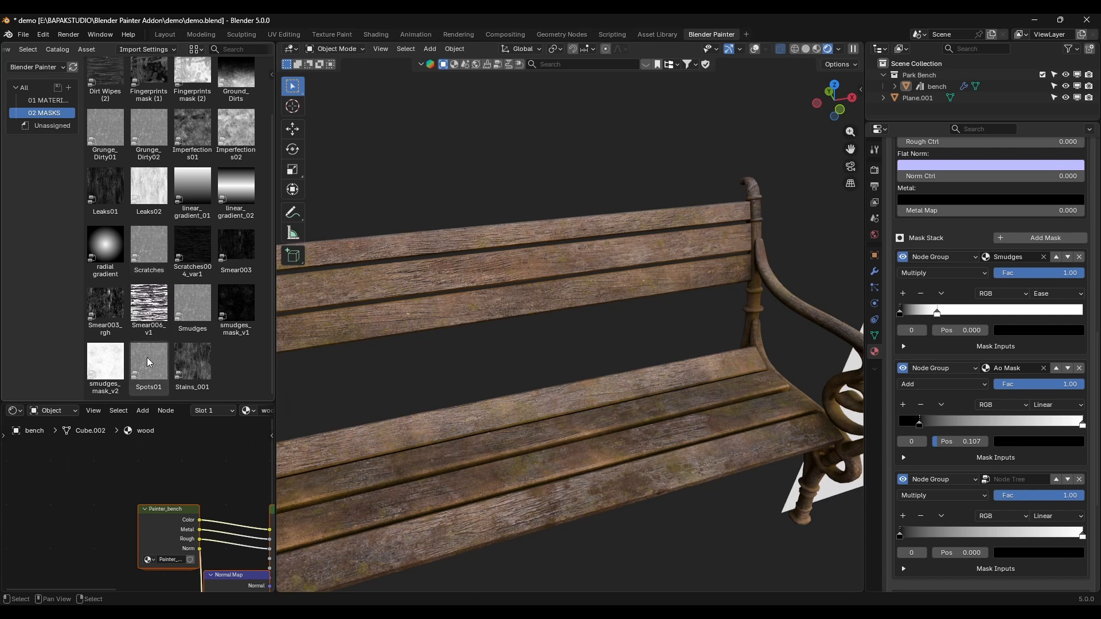
{"action": "left_click_drag", "start_coordinate": [148, 362], "coordinate": [1023, 479]}
{"action": "scroll", "coordinate": [1031, 486], "scroll_direction": "down", "scroll_amount": 2}
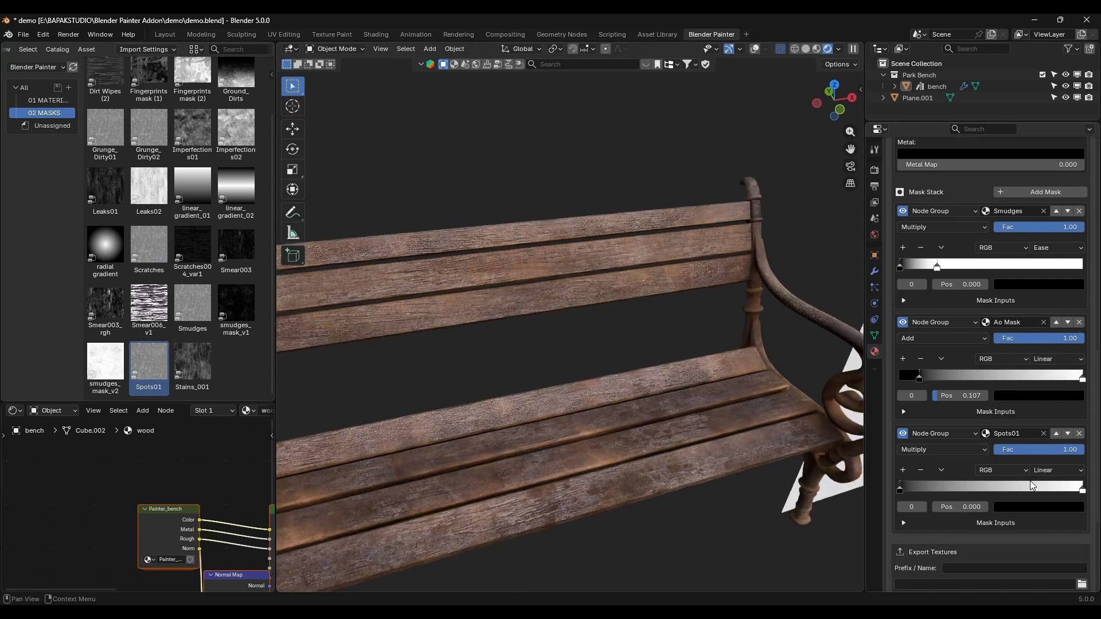
Step: Set the Spots01 mask's blend mode to Add and its ramp to Ease, with the white stop at about 0.433
{"action": "left_click", "coordinate": [940, 451]}
{"action": "left_click", "coordinate": [929, 475]}
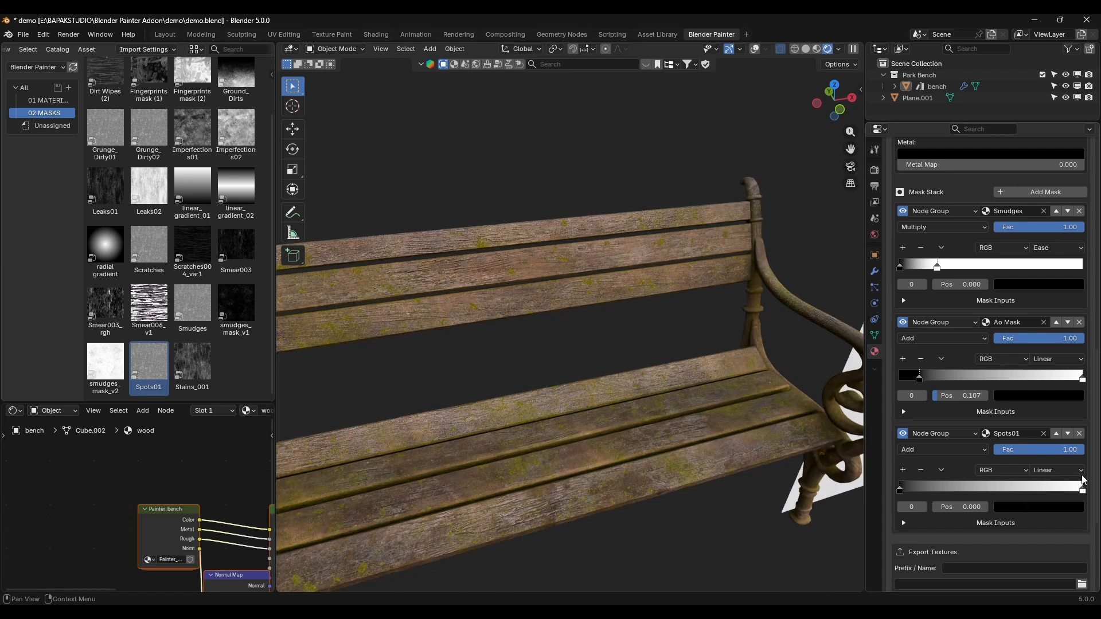
{"action": "left_click", "coordinate": [1058, 471]}
{"action": "left_click", "coordinate": [1079, 489]}
{"action": "left_click_drag", "start_coordinate": [1079, 489], "coordinate": [1009, 495]}
Step: Offset the Spots01 mask's location to about 0.02 m in X and 0.21 m in Y
{"action": "left_click", "coordinate": [903, 523]}
{"action": "scroll", "coordinate": [934, 512], "scroll_direction": "down", "scroll_amount": 3}
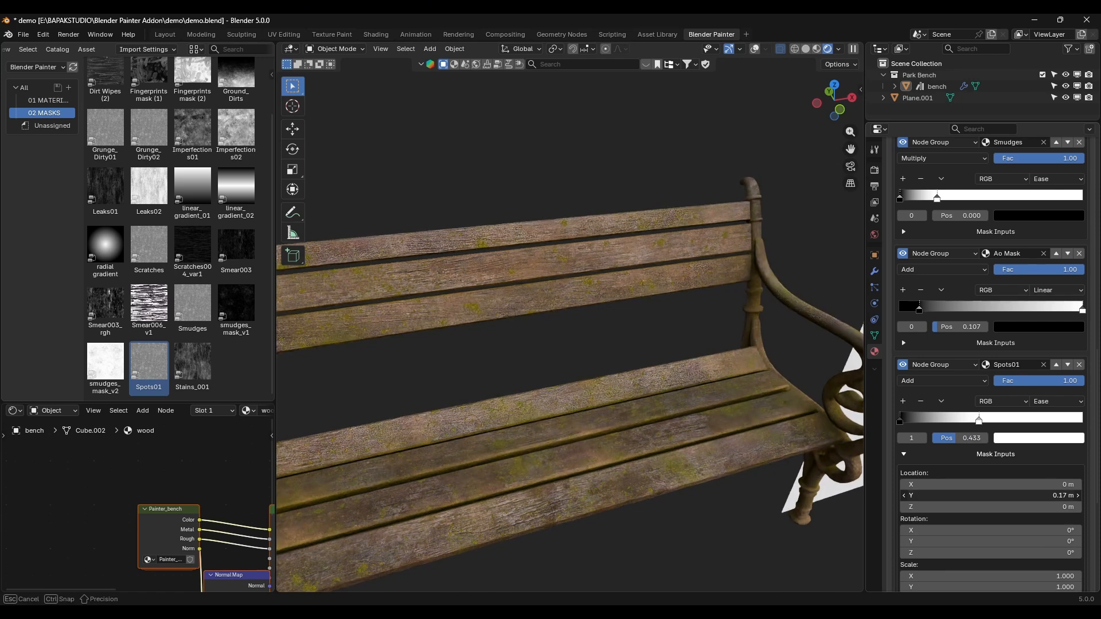
{"action": "left_click_drag", "start_coordinate": [1001, 496], "coordinate": [979, 484]}
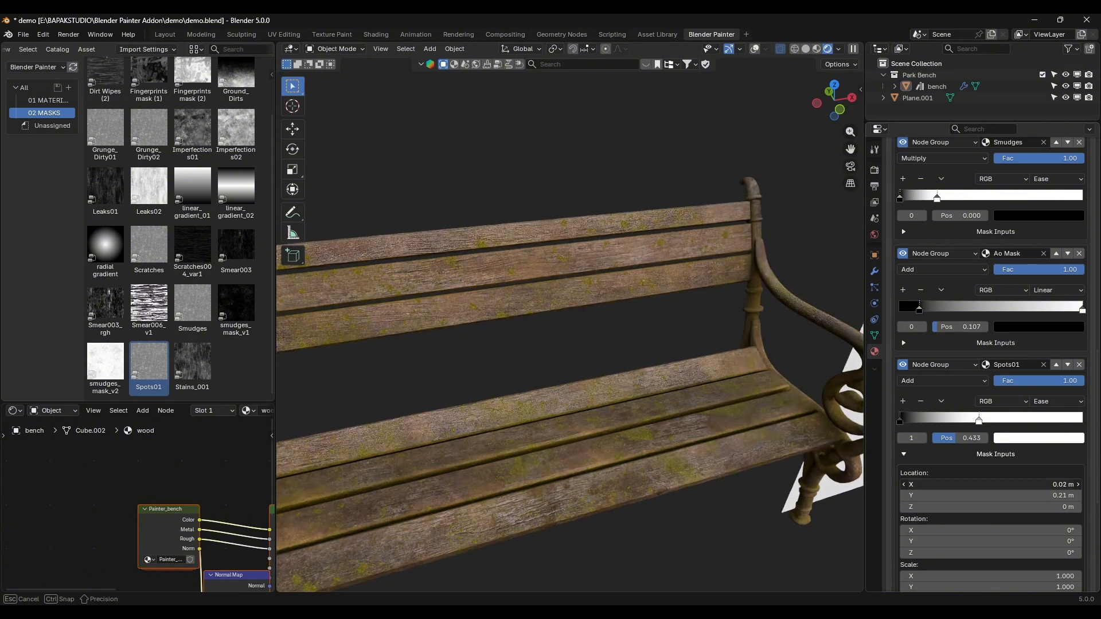
{"action": "scroll", "coordinate": [452, 377], "scroll_direction": "down", "scroll_amount": 3}
{"action": "middle_click_drag", "start_coordinate": [451, 376], "coordinate": [542, 360], "text": "shift"}
{"action": "scroll", "coordinate": [707, 363], "scroll_direction": "up", "scroll_amount": 3}
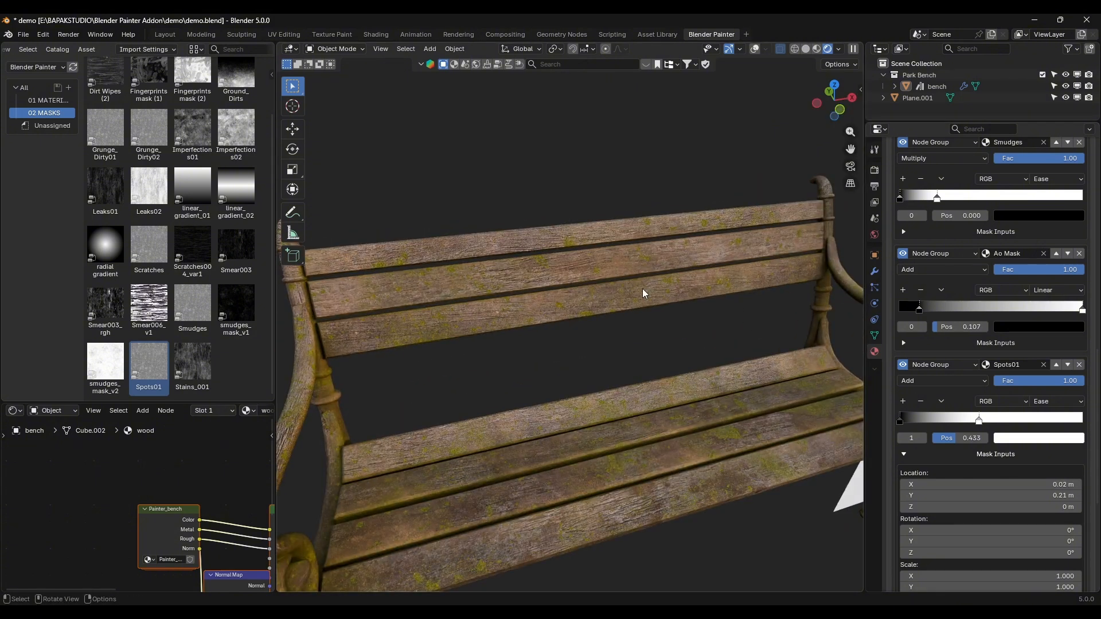
Step: Review the moss layer's parameters and its Smudges, Ao Mask and Spots01 mask settings against the whole bench
{"action": "scroll", "coordinate": [646, 342], "scroll_direction": "down", "scroll_amount": 5}
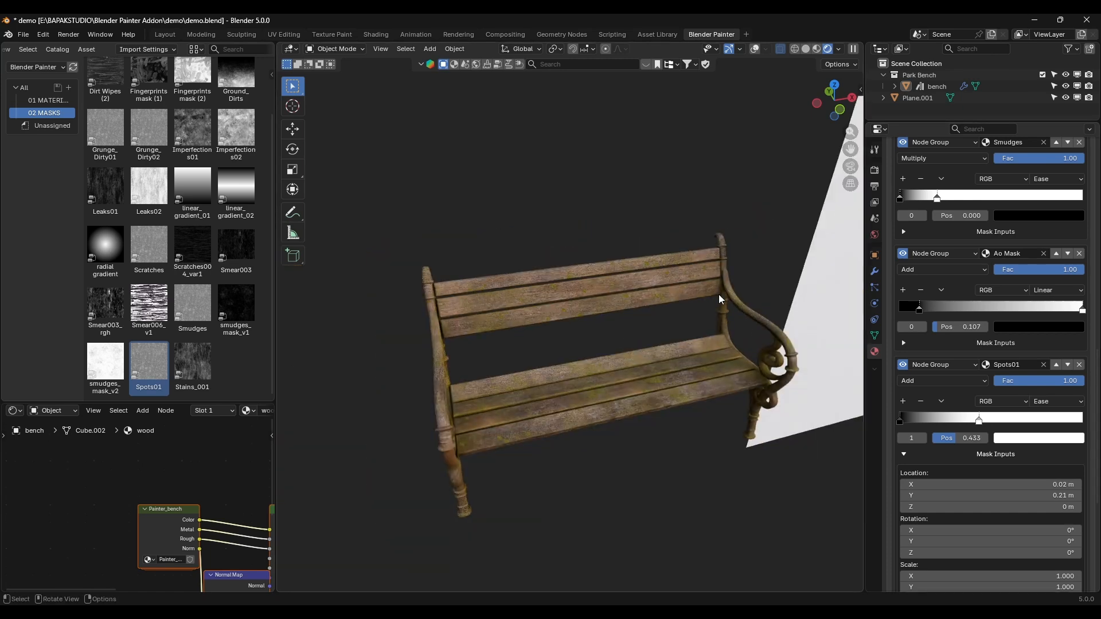
{"action": "scroll", "coordinate": [972, 332], "scroll_direction": "up", "scroll_amount": 15}
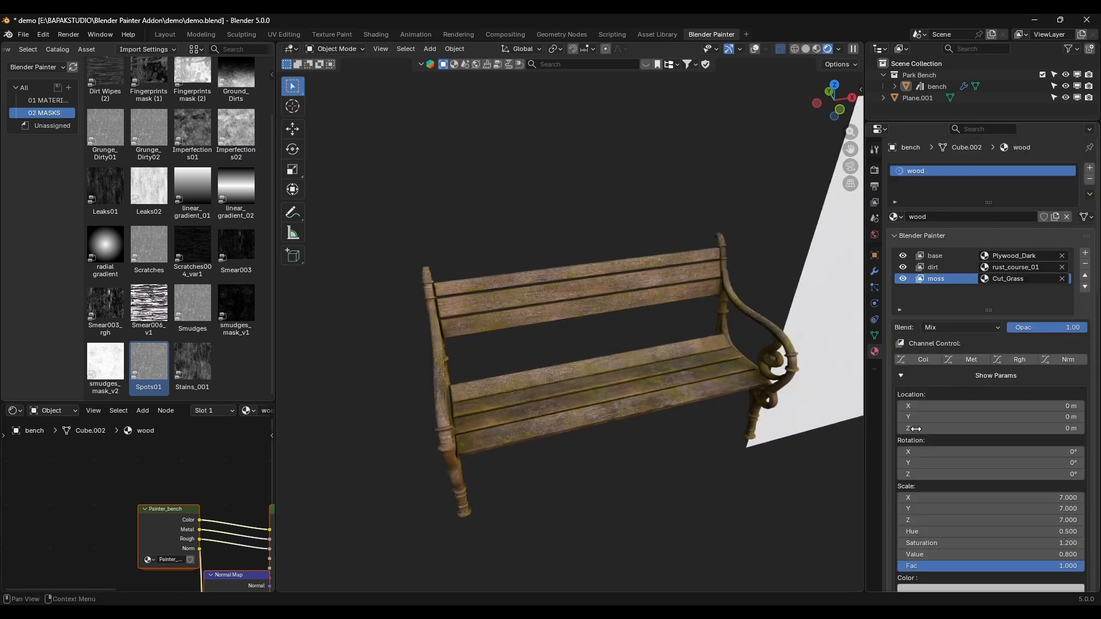
{"action": "scroll", "coordinate": [917, 413], "scroll_direction": "down", "scroll_amount": 10}
{"action": "scroll", "coordinate": [922, 528], "scroll_direction": "down", "scroll_amount": 4}
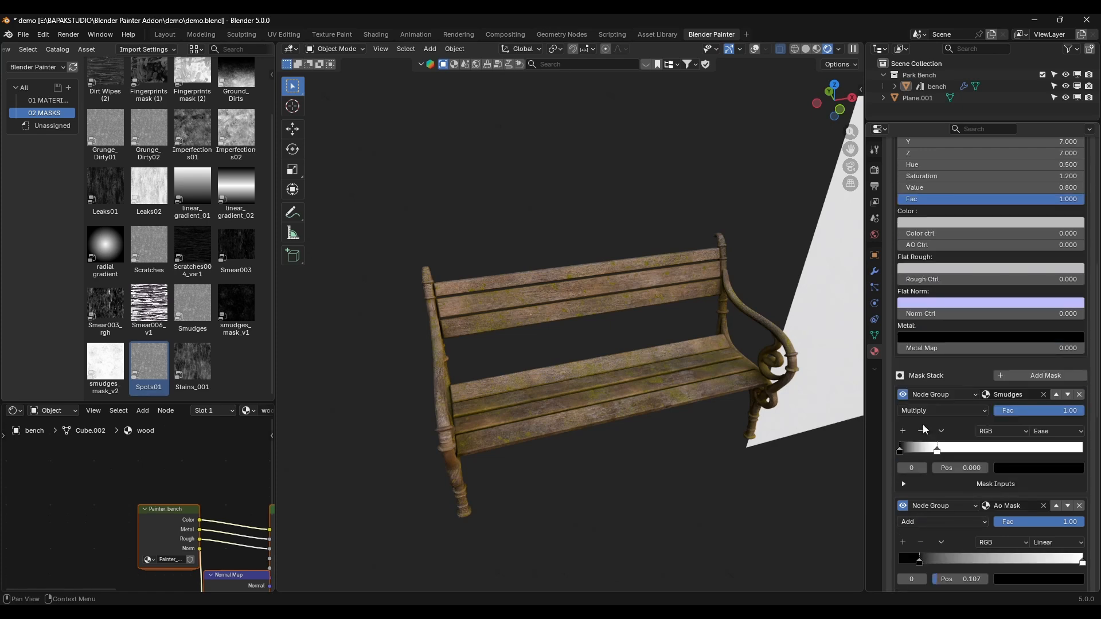
{"action": "scroll", "coordinate": [912, 533], "scroll_direction": "down", "scroll_amount": 6}
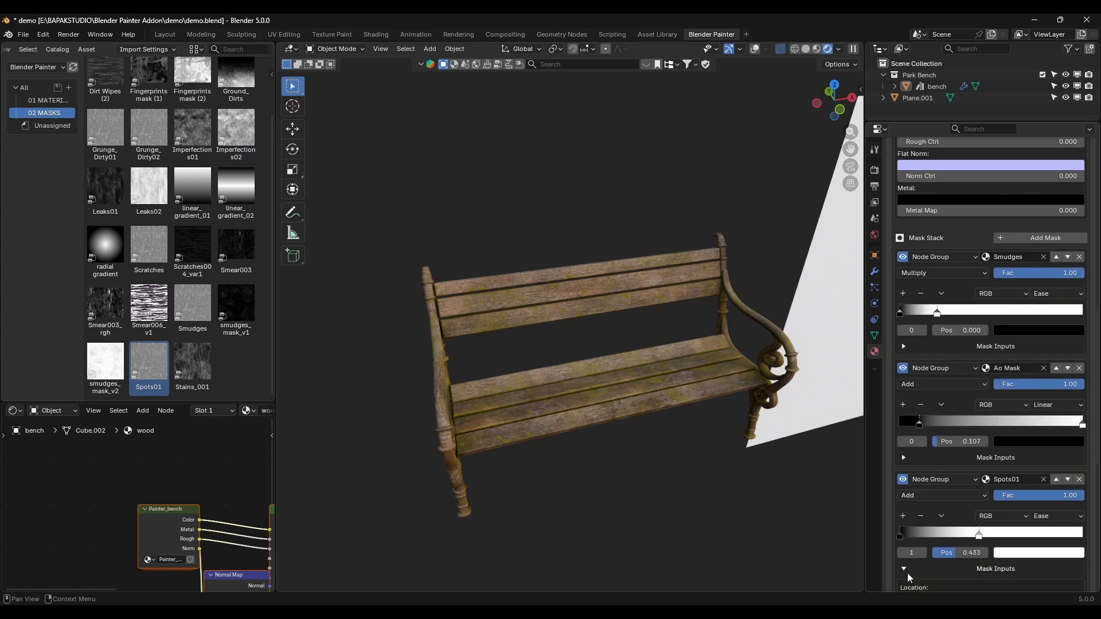
{"action": "scroll", "coordinate": [986, 517], "scroll_direction": "down", "scroll_amount": 2}
{"action": "scroll", "coordinate": [986, 517], "scroll_direction": "up", "scroll_amount": 20}
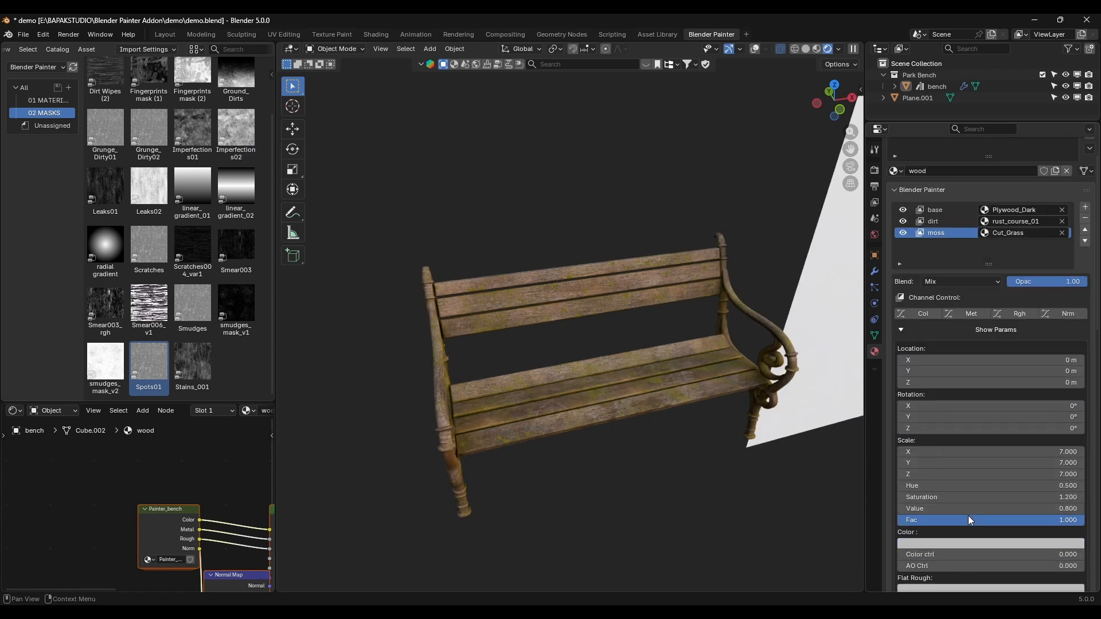
{"action": "scroll", "coordinate": [969, 520], "scroll_direction": "up", "scroll_amount": 2}
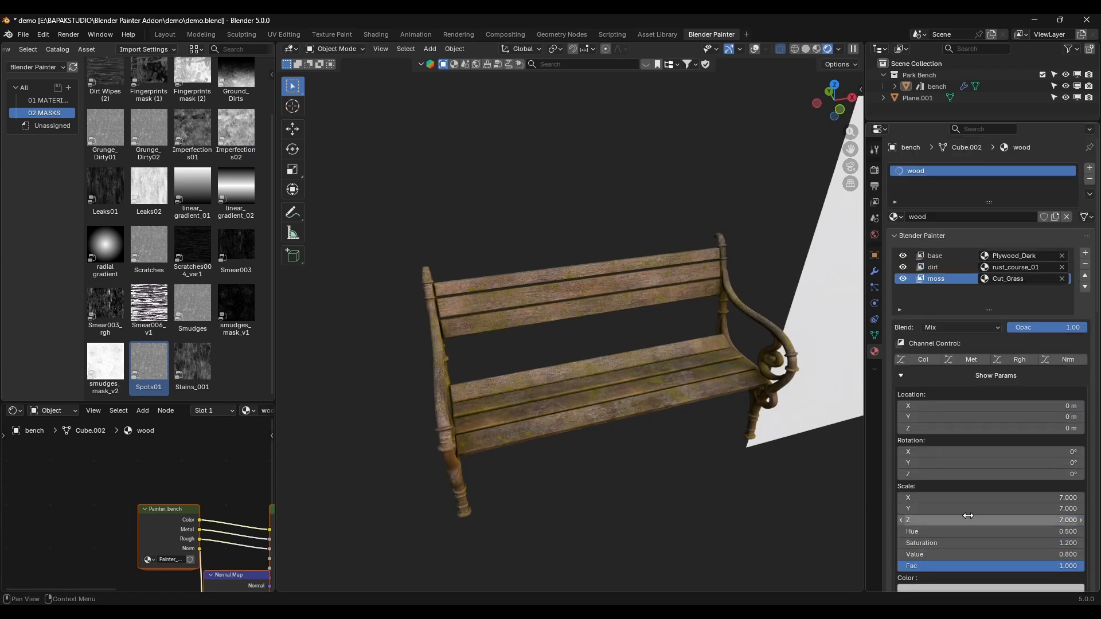
Step: Add a new material slot to the bench and initialize Blender Painter for a second material
{"action": "left_click", "coordinate": [754, 313]}
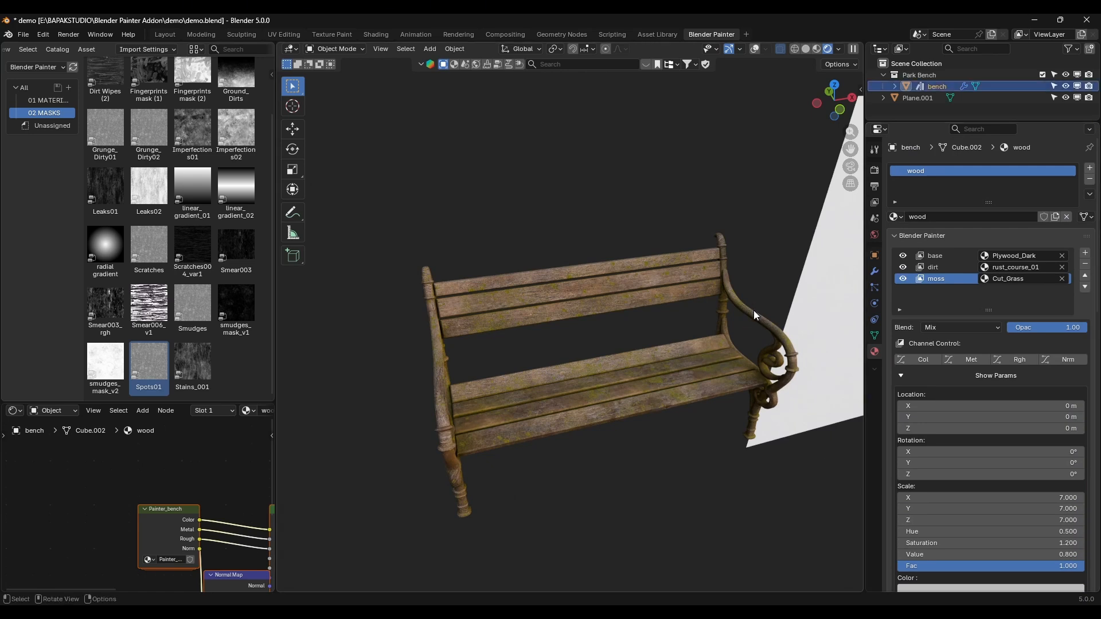
{"action": "left_click", "coordinate": [1090, 169]}
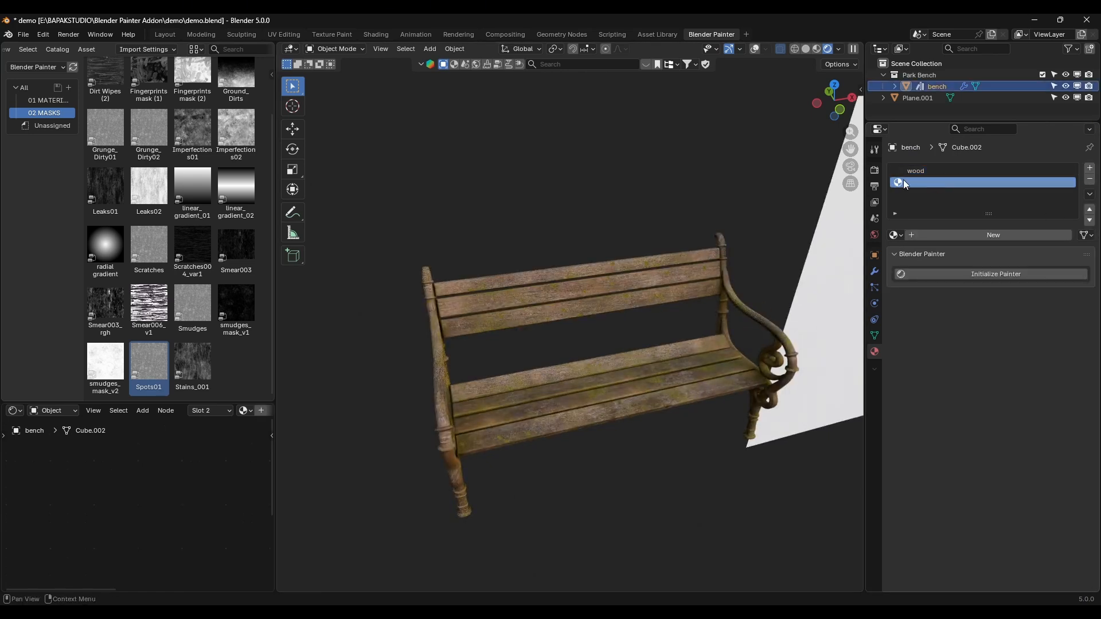
{"action": "left_click", "coordinate": [985, 272]}
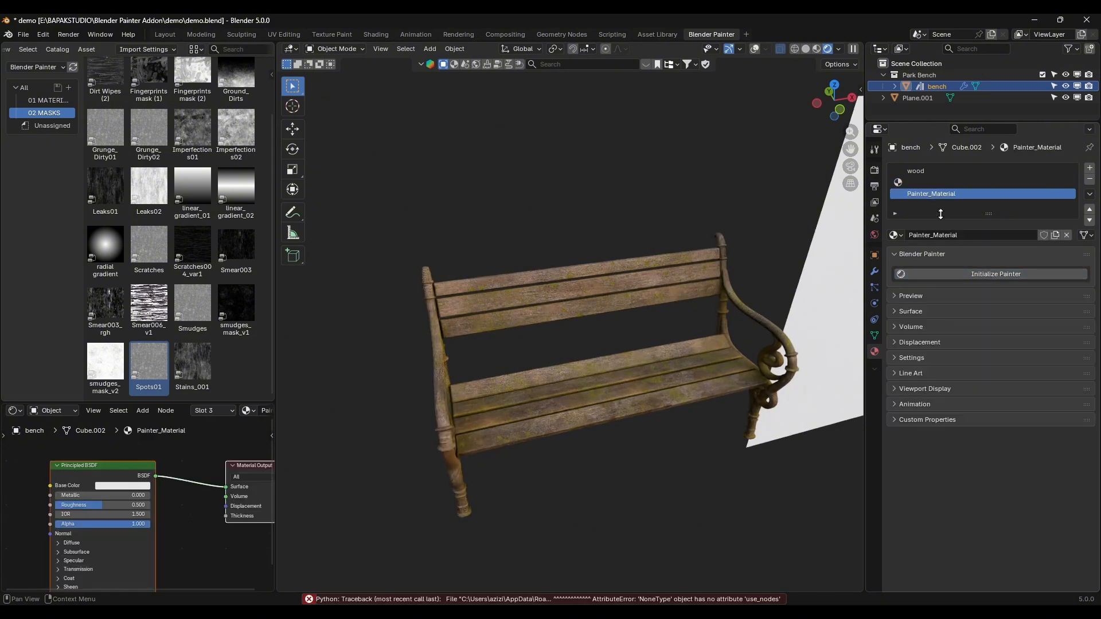
{"action": "left_click", "coordinate": [950, 274]}
Step: Rename the new Painter material as metal and reorder the wood slot to sit directly above it
{"action": "left_click", "coordinate": [951, 235]}
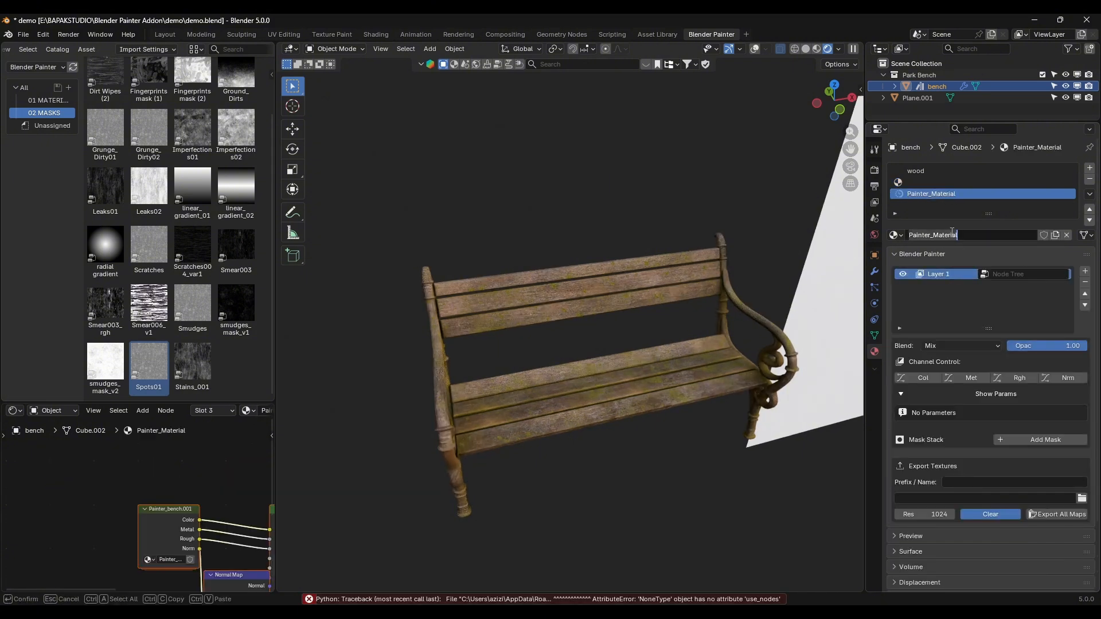
{"action": "type", "text": "metal"}
{"action": "key", "text": "Return"}
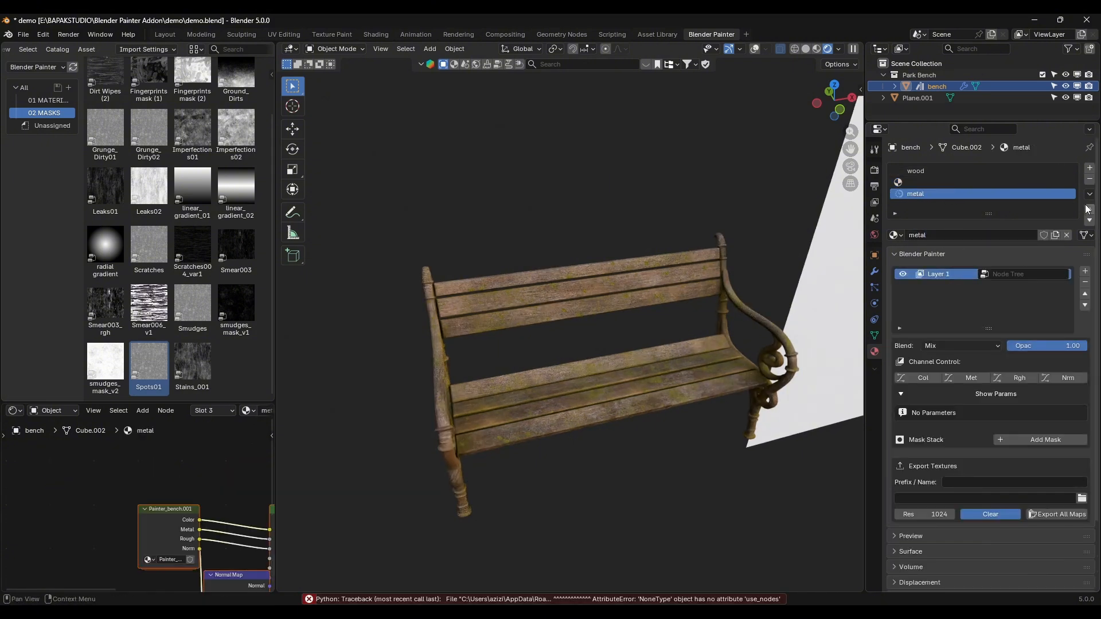
{"action": "left_click", "coordinate": [1024, 171]}
{"action": "left_click", "coordinate": [1090, 220]}
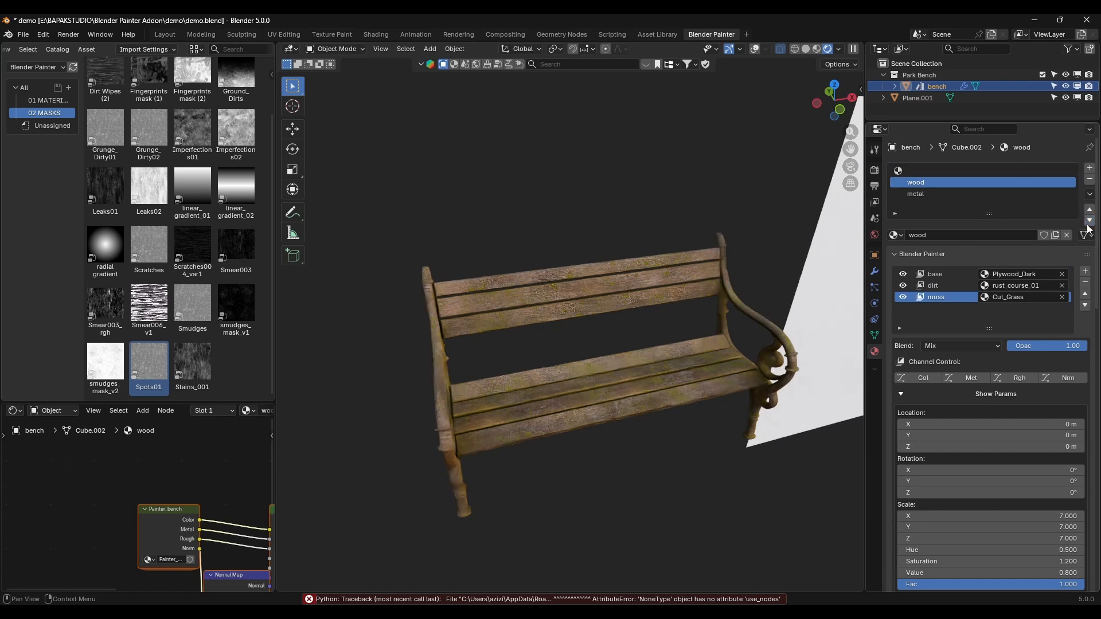
Step: Make the metal slot active, enter mesh editing on the bench and turn on the viewport overlays
{"action": "left_click", "coordinate": [927, 194]}
{"action": "key", "text": "Tab"}
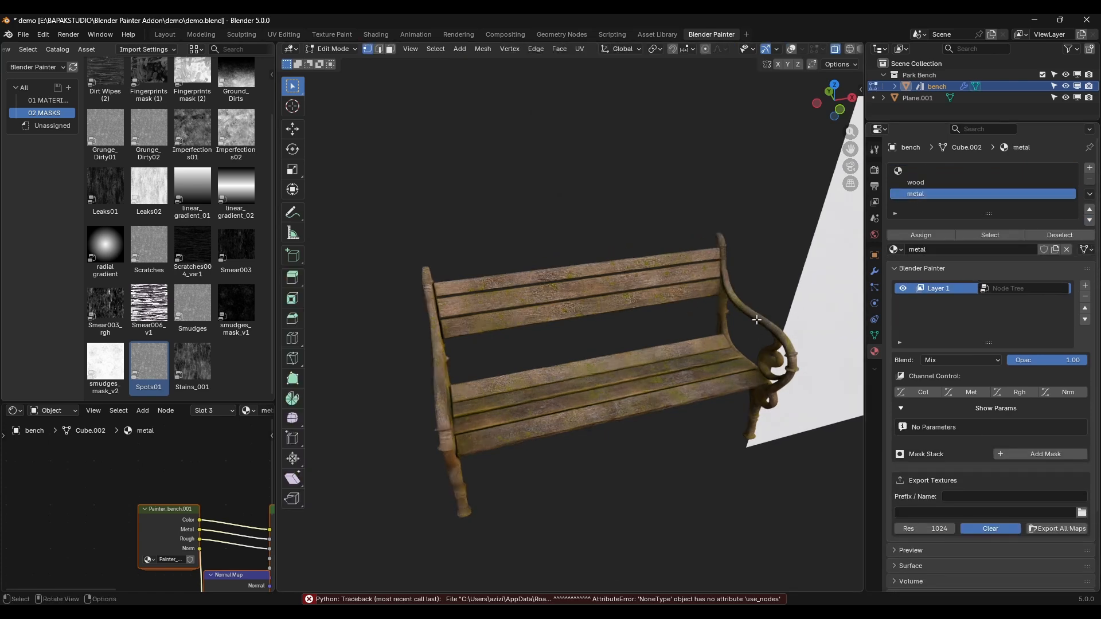
{"action": "scroll", "coordinate": [768, 324], "scroll_direction": "down", "scroll_amount": 2}
{"action": "middle_click_drag", "start_coordinate": [768, 324], "coordinate": [762, 321]}
{"action": "key", "text": "alt+shift+z"}
{"action": "scroll", "coordinate": [642, 247], "scroll_direction": "up", "scroll_amount": 2}
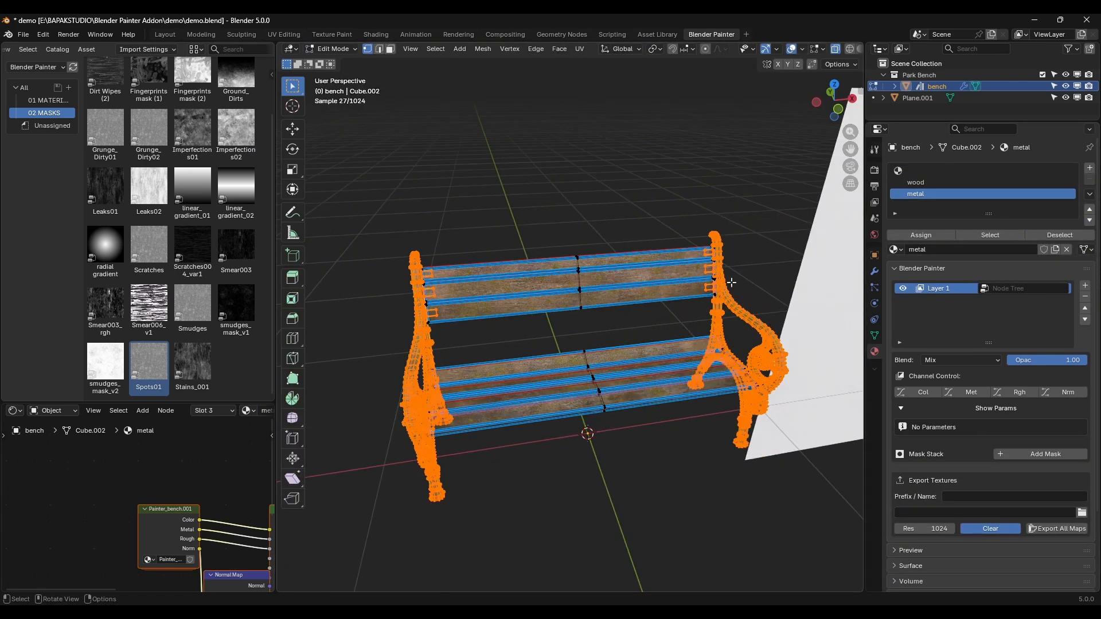
Step: Select the bench's side frames by inverting a linked selection of the wooden planks, assign the metal material to them, and return to Object Mode
{"action": "middle_click_drag", "start_coordinate": [731, 282], "coordinate": [645, 263]}
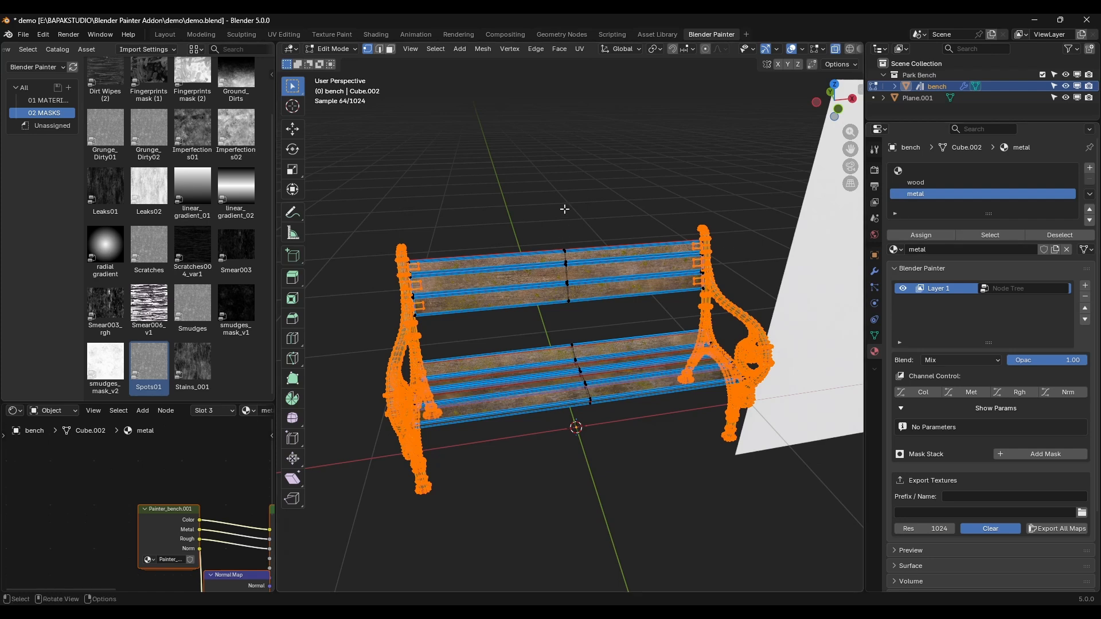
{"action": "left_click_drag", "start_coordinate": [565, 209], "coordinate": [626, 466]}
{"action": "key", "text": "ctrl+l"}
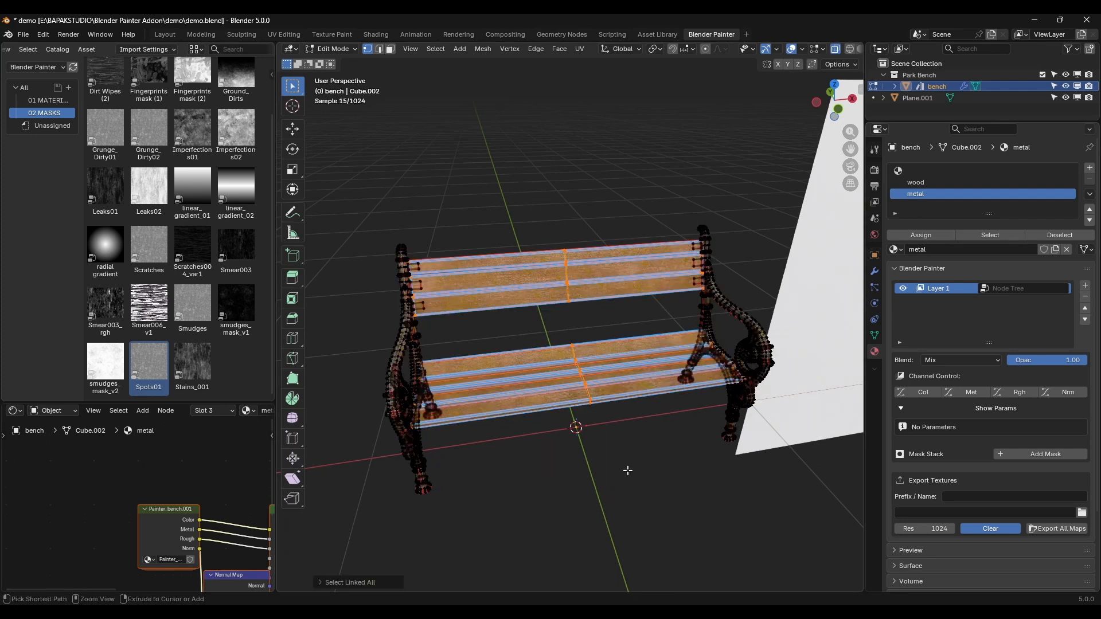
{"action": "key", "text": "ctrl+i"}
{"action": "left_click", "coordinate": [929, 236]}
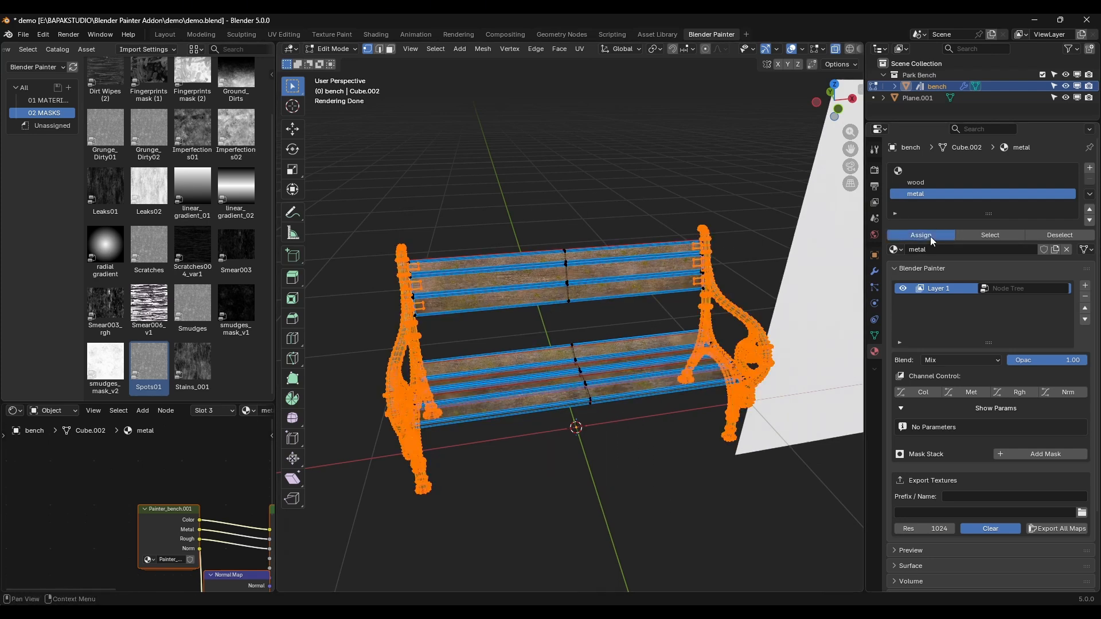
{"action": "key", "text": "Tab"}
{"action": "middle_click_drag", "start_coordinate": [709, 304], "coordinate": [909, 164]}
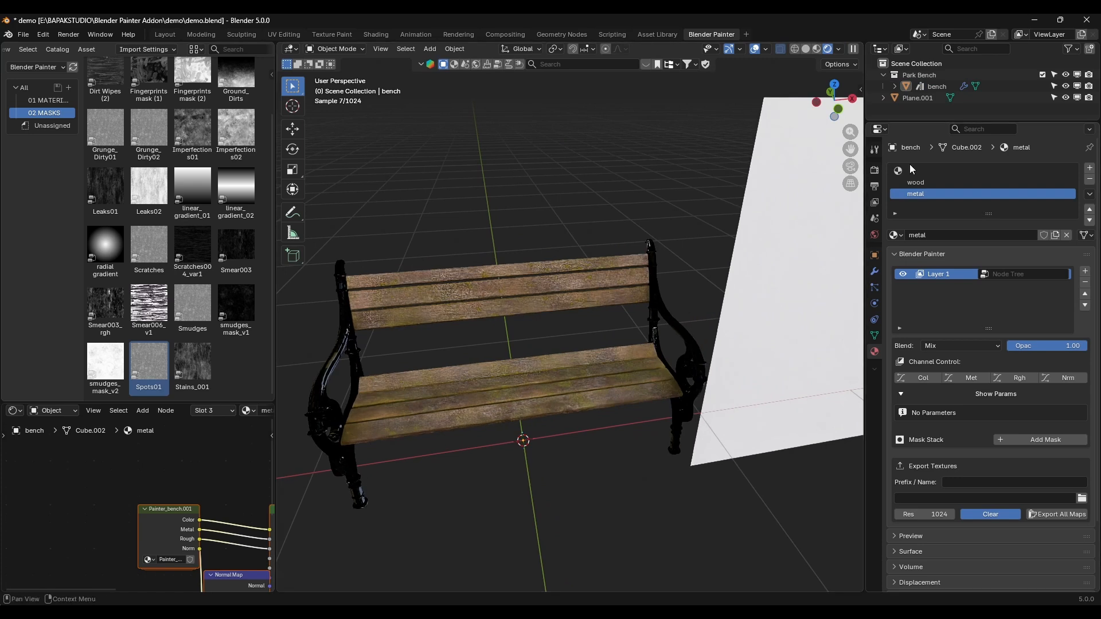
Step: Assign the Metal038 material from the materials library to Layer 1 of the metal material
{"action": "left_click", "coordinate": [47, 100]}
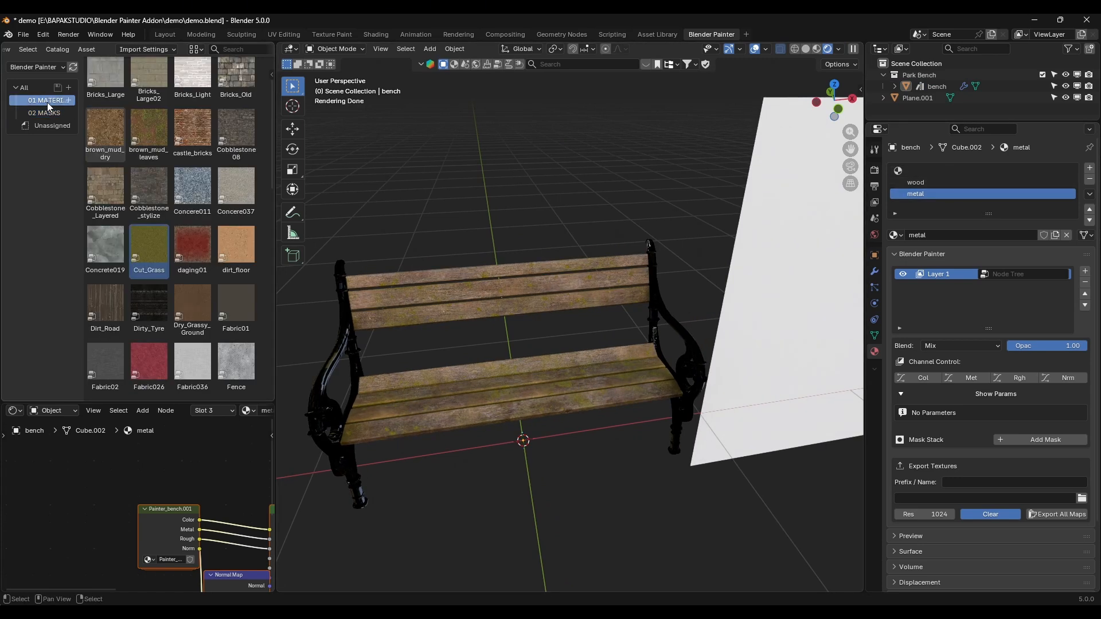
{"action": "scroll", "coordinate": [217, 178], "scroll_direction": "down", "scroll_amount": 5}
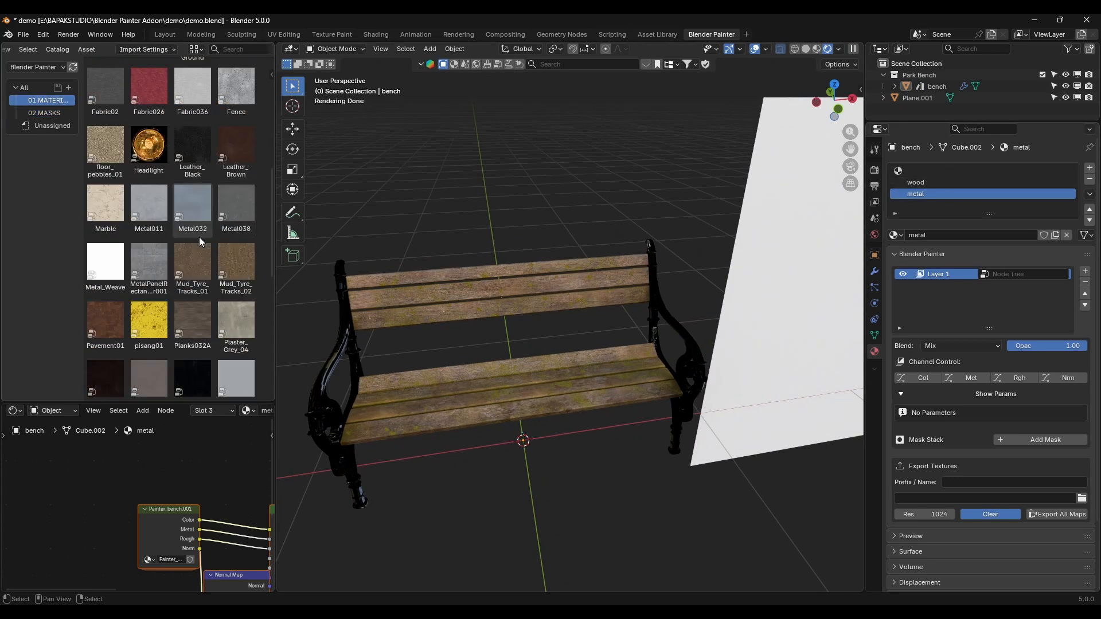
{"action": "left_click_drag", "start_coordinate": [235, 210], "coordinate": [1015, 274]}
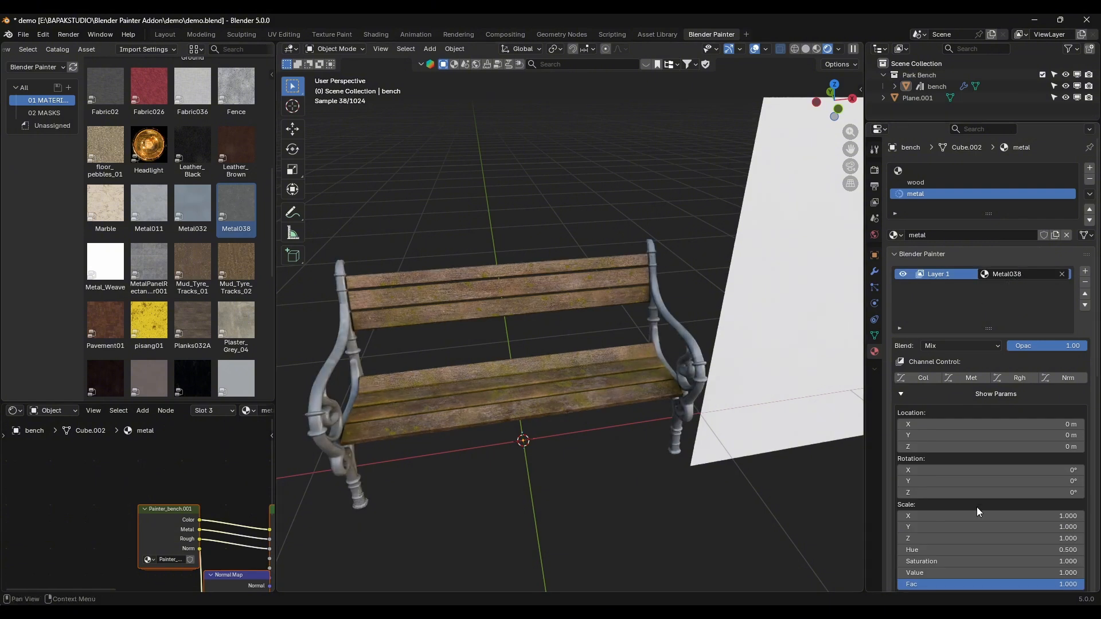
Step: Set the Metal038 layer's scale to 5 on X, Y and Z
{"action": "left_click_drag", "start_coordinate": [976, 516], "coordinate": [976, 538]}
{"action": "type", "text": "5"}
{"action": "key", "text": "Return"}
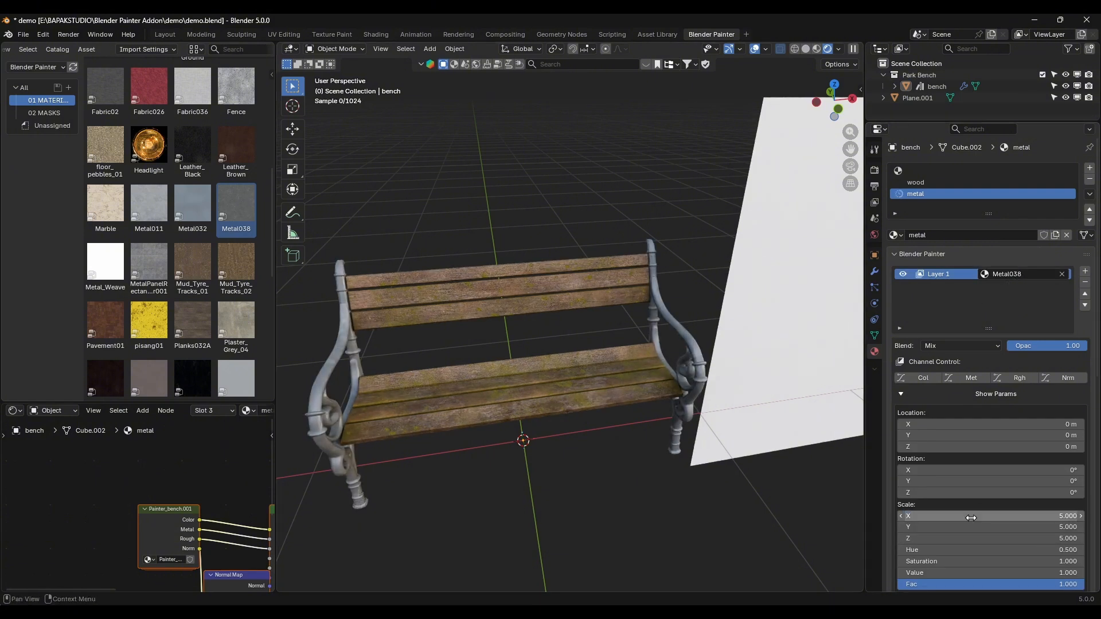
Step: Examine the armrest's texture up close and set the Metal038 layer's scale to 7 on X, Y and Z
{"action": "scroll", "coordinate": [731, 342], "scroll_direction": "up", "scroll_amount": 6}
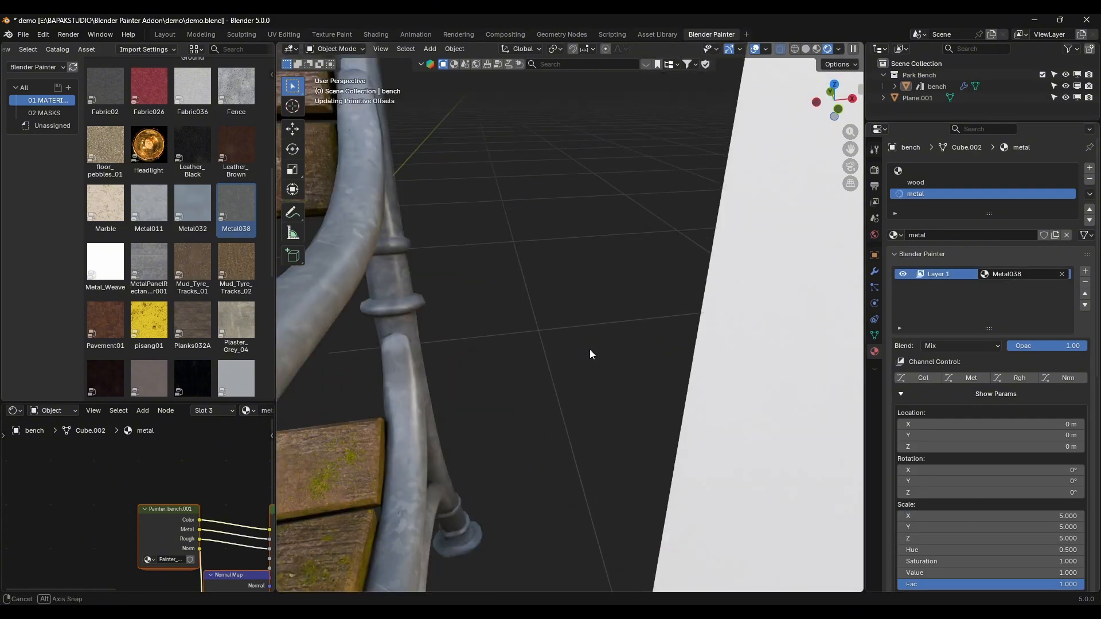
{"action": "middle_click_drag", "start_coordinate": [589, 349], "coordinate": [614, 356]}
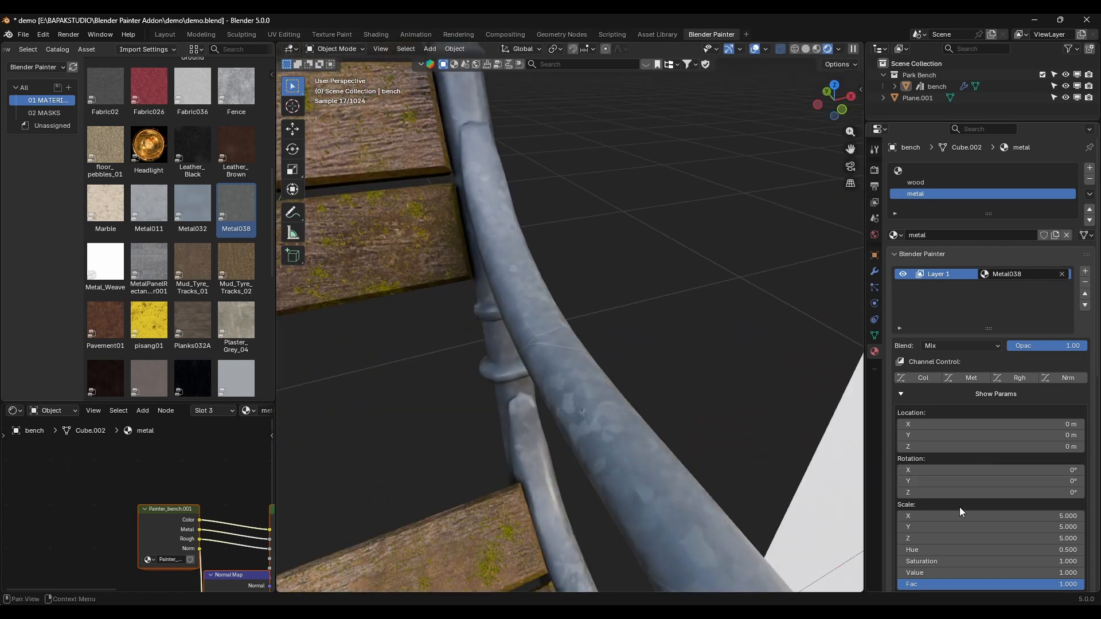
{"action": "left_click_drag", "start_coordinate": [959, 516], "coordinate": [959, 537]}
{"action": "type", "text": "7"}
{"action": "key", "text": "Return"}
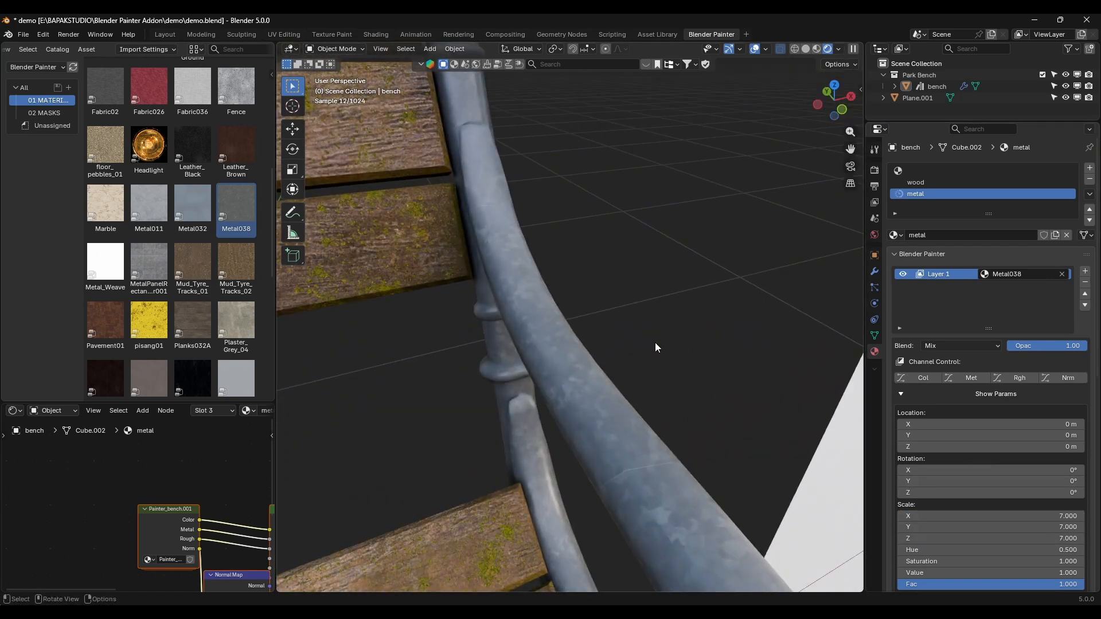
Step: Darken the Metal038 layer by setting its Value to 0.35
{"action": "scroll", "coordinate": [655, 342], "scroll_direction": "down", "scroll_amount": 6}
{"action": "scroll", "coordinate": [633, 370], "scroll_direction": "up", "scroll_amount": 2}
{"action": "middle_click_drag", "start_coordinate": [633, 371], "coordinate": [631, 354]}
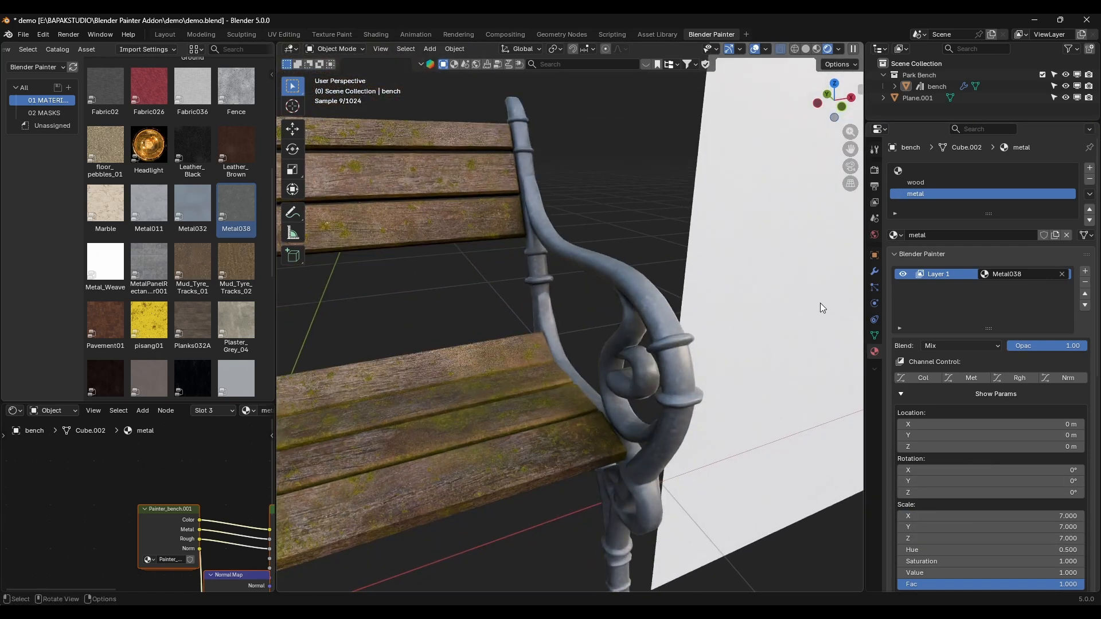
{"action": "scroll", "coordinate": [974, 538], "scroll_direction": "down", "scroll_amount": 2}
{"action": "left_click", "coordinate": [969, 528]}
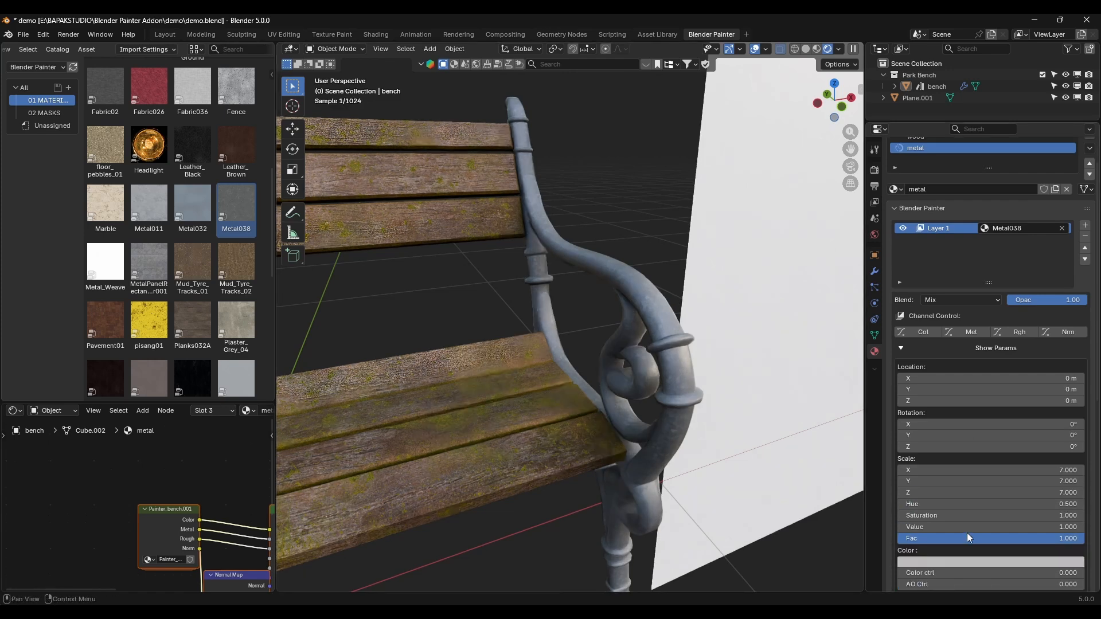
{"action": "type", "text": "0.35"}
{"action": "key", "text": "Return"}
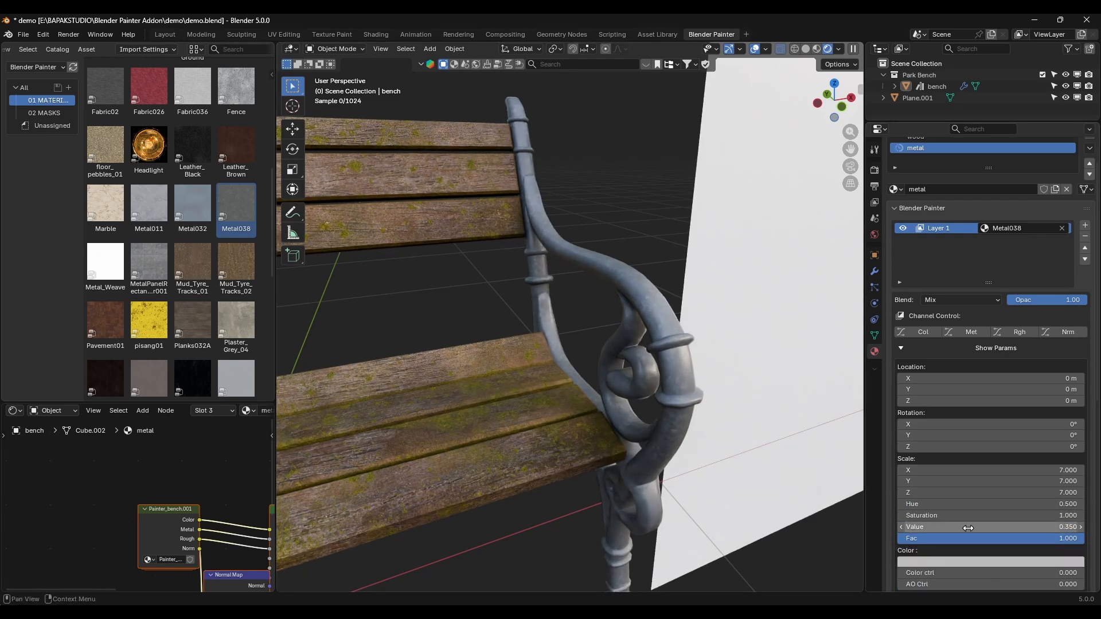
Step: Add a second layer to the metal material and assign rust_course_01 to it
{"action": "scroll", "coordinate": [551, 283], "scroll_direction": "down", "scroll_amount": 5}
{"action": "middle_click_drag", "start_coordinate": [550, 283], "coordinate": [581, 280]}
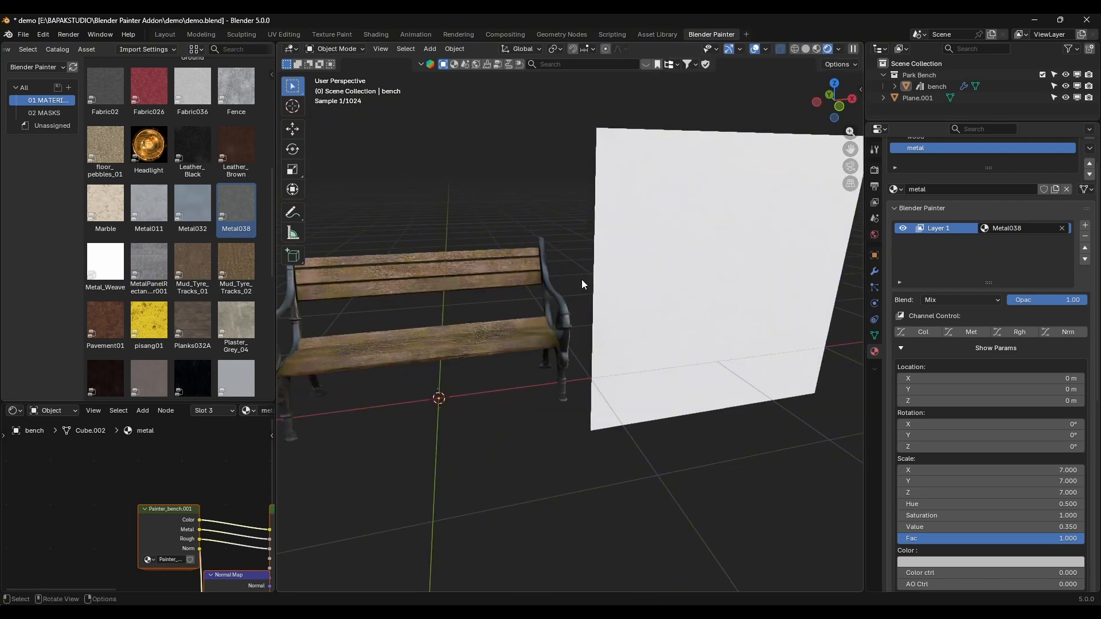
{"action": "scroll", "coordinate": [597, 267], "scroll_direction": "up", "scroll_amount": 5}
{"action": "scroll", "coordinate": [596, 246], "scroll_direction": "up", "scroll_amount": 2}
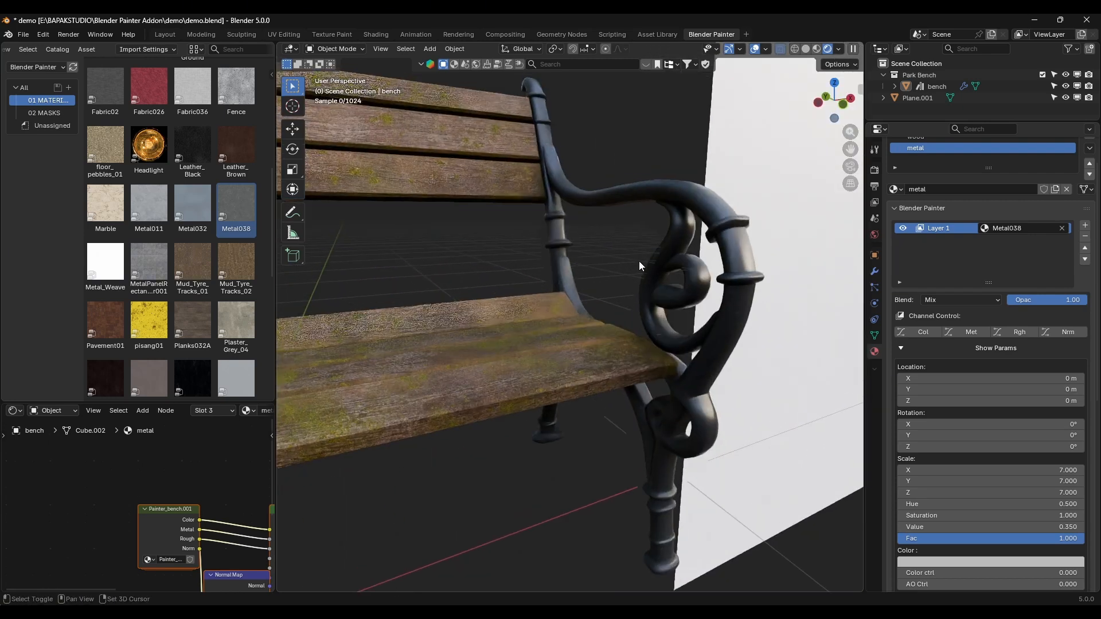
{"action": "left_click", "coordinate": [1085, 225]}
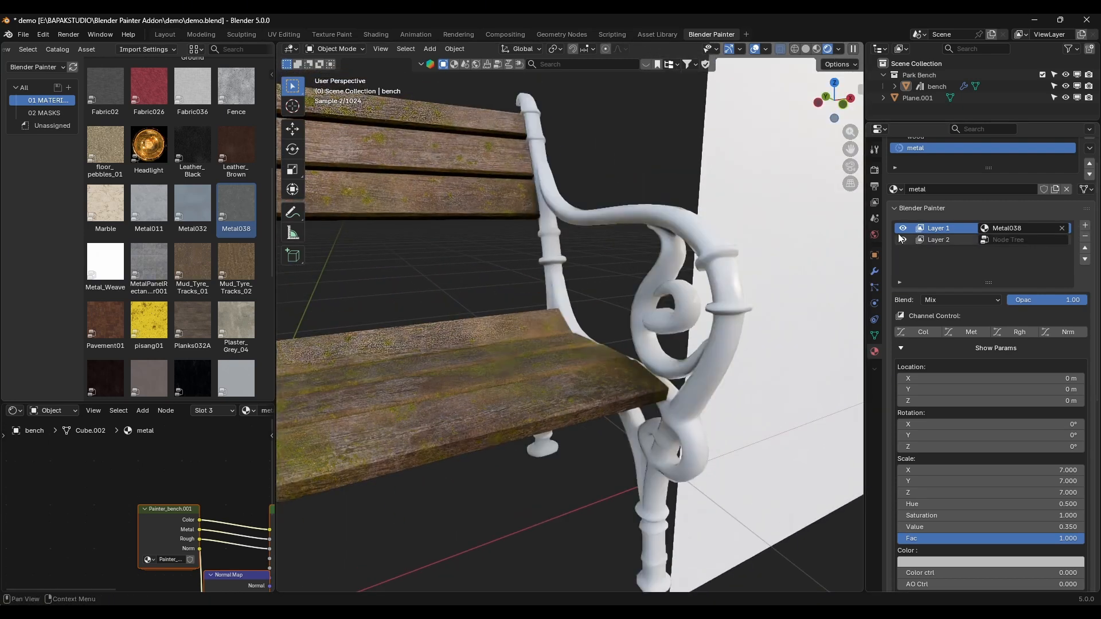
{"action": "left_click", "coordinate": [951, 238]}
{"action": "scroll", "coordinate": [129, 141], "scroll_direction": "down", "scroll_amount": 6}
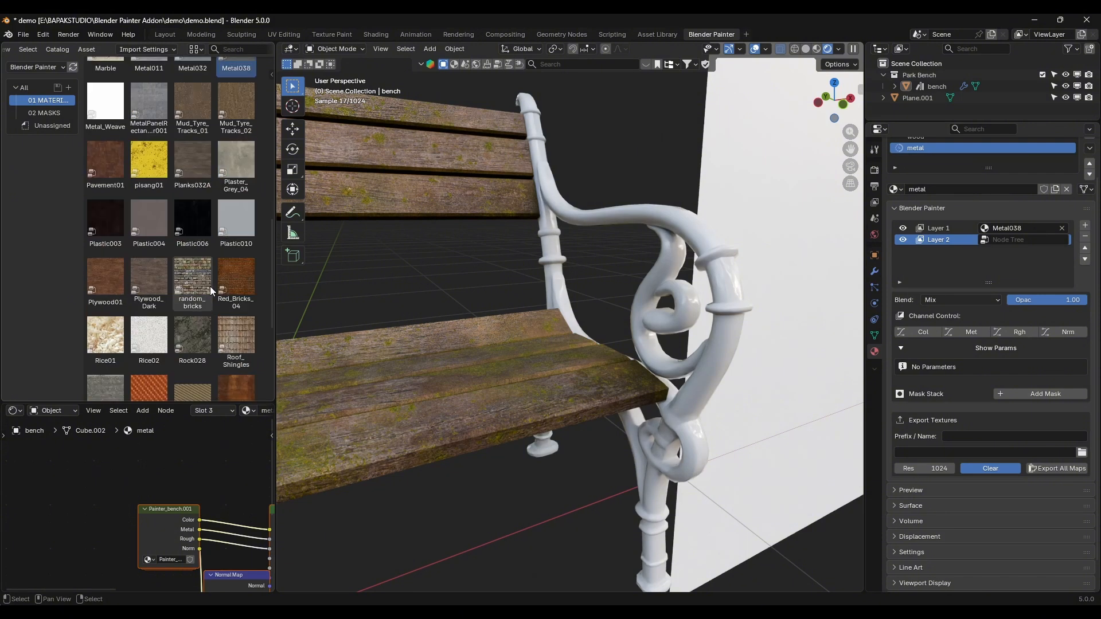
{"action": "left_click", "coordinate": [1015, 240]}
{"action": "type", "text": "r"}
{"action": "left_click", "coordinate": [987, 259]}
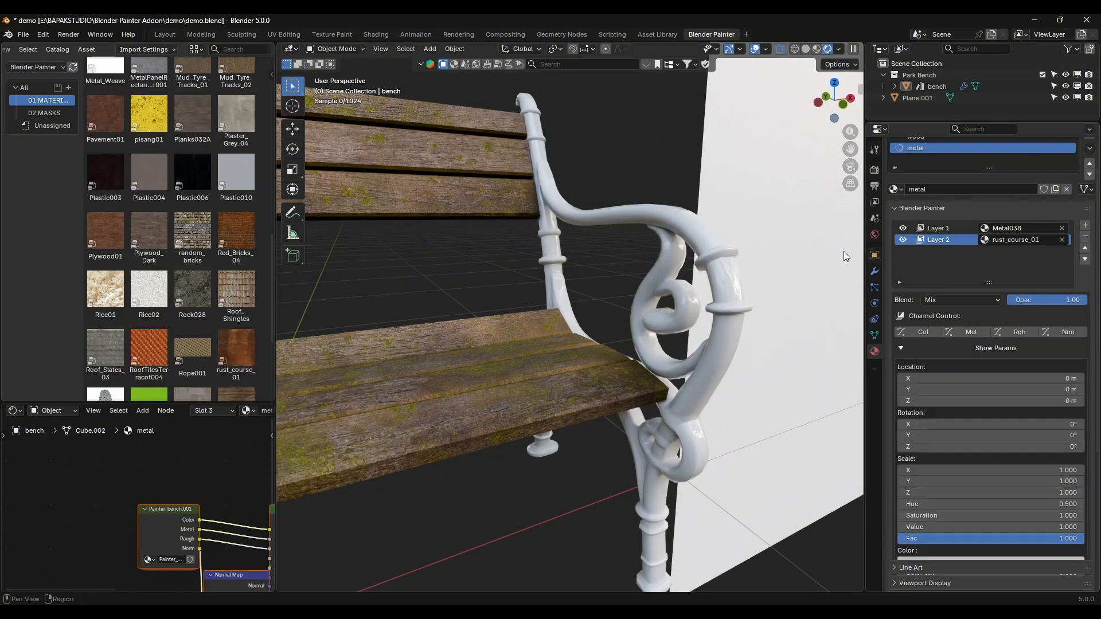
Step: Rename the rust_course_01 layer as rust and the Metal038 layer as base
{"action": "double_click", "coordinate": [951, 239]}
{"action": "key", "text": "Return"}
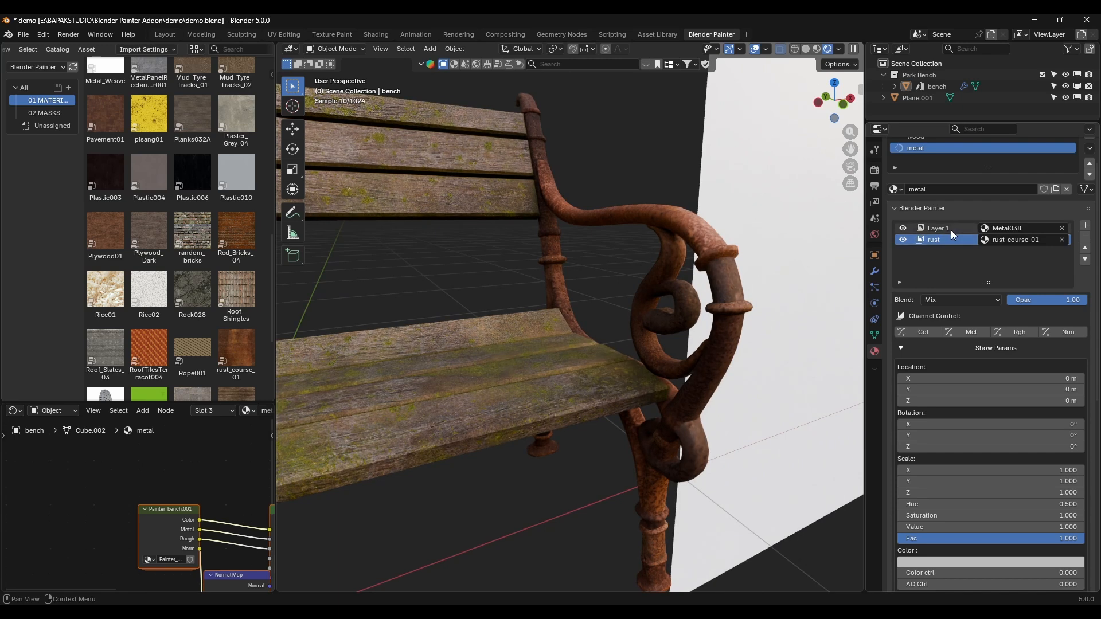
{"action": "double_click", "coordinate": [951, 229]}
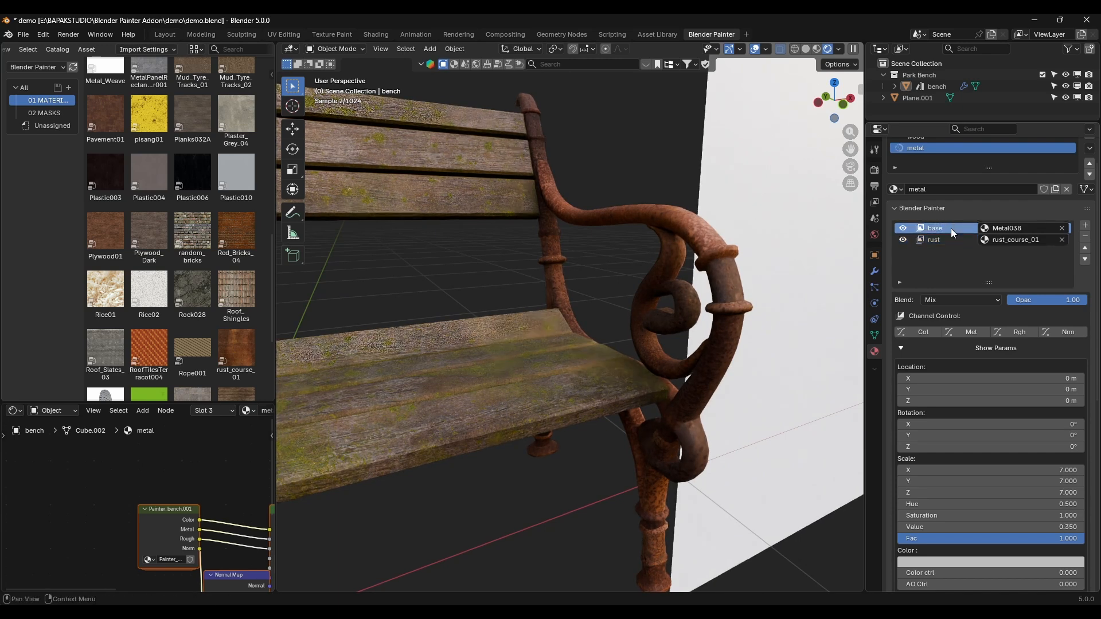
Step: Set the rust layer's scale to 7 on X, Y and Z
{"action": "key", "text": "Return"}
{"action": "scroll", "coordinate": [969, 482], "scroll_direction": "down", "scroll_amount": 5}
{"action": "scroll", "coordinate": [968, 483], "scroll_direction": "down", "scroll_amount": 1}
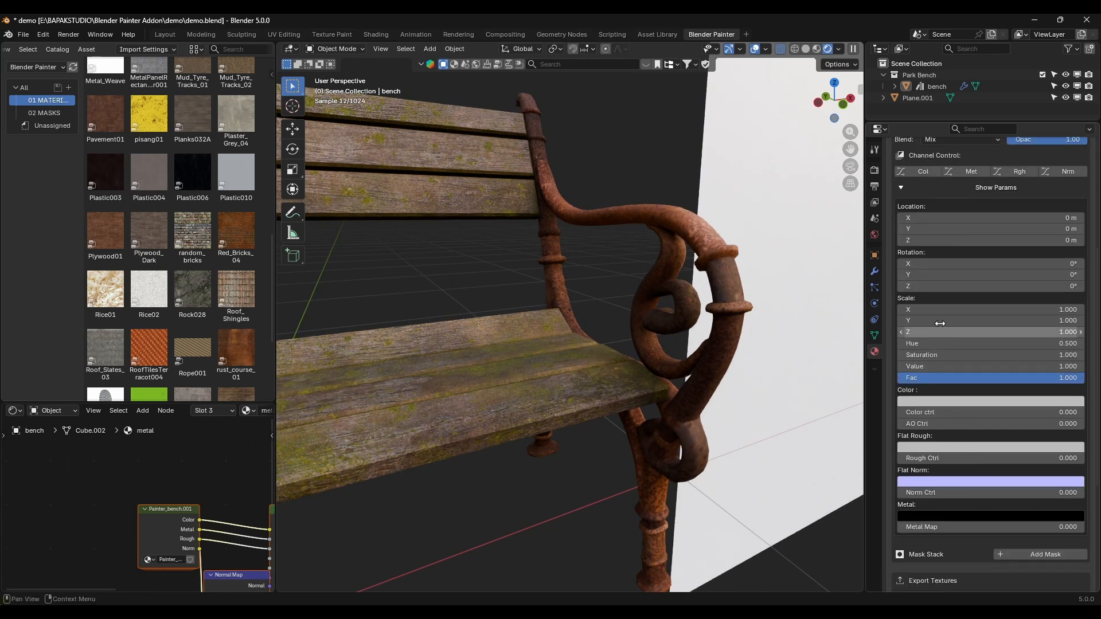
{"action": "left_click_drag", "start_coordinate": [939, 310], "coordinate": [939, 332]}
{"action": "type", "text": "7"}
{"action": "key", "text": "Return"}
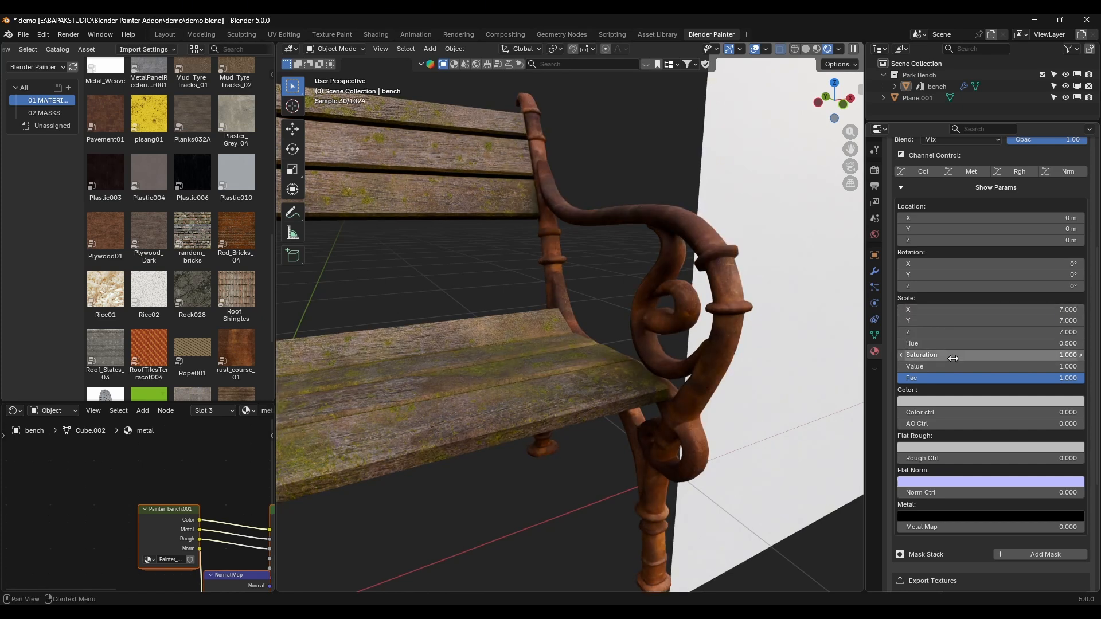
Step: Brighten the rust layer by setting its Value to 1.3 and inspect the armrest up close
{"action": "scroll", "coordinate": [606, 345], "scroll_direction": "down", "scroll_amount": 6}
{"action": "middle_click_drag", "start_coordinate": [624, 340], "coordinate": [695, 353]}
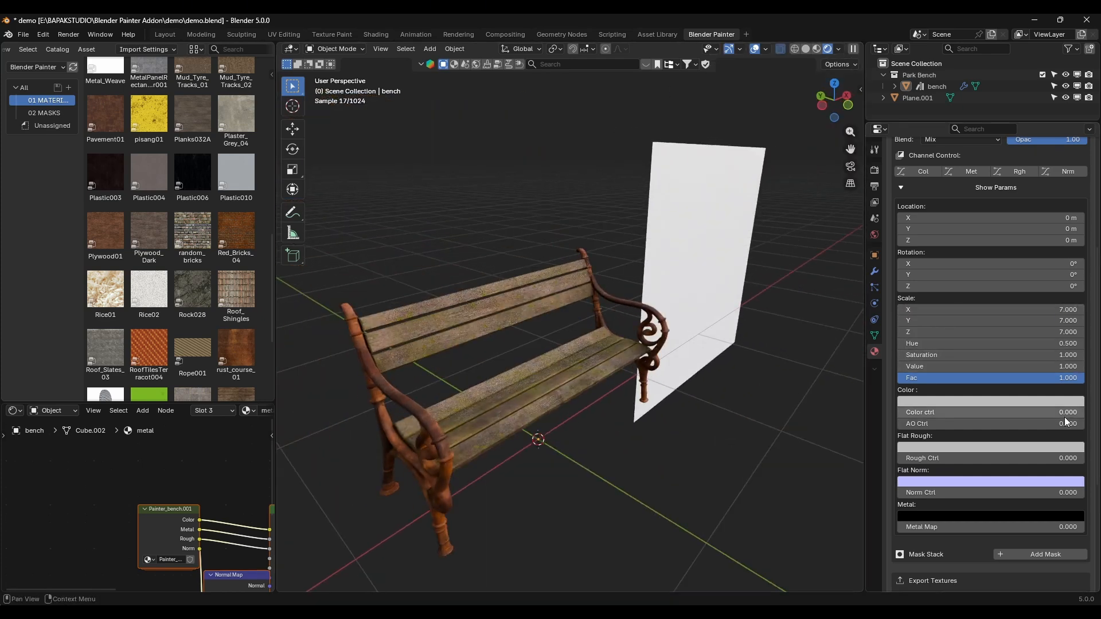
{"action": "double_click", "coordinate": [1053, 367]}
{"action": "type", "text": "1"}
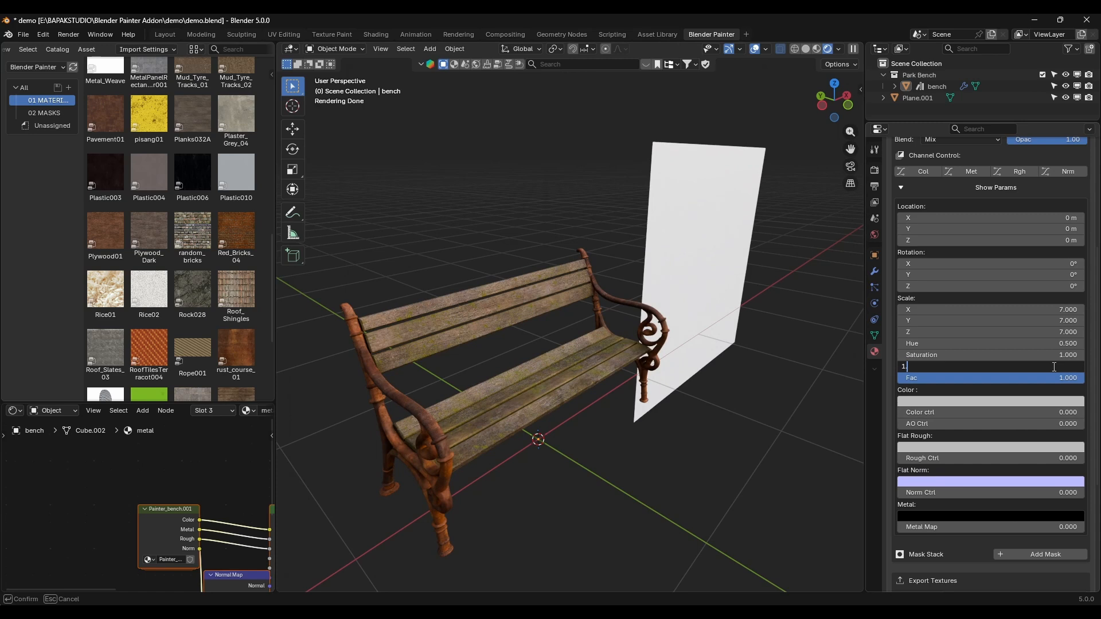
{"action": "type", "text": ".3"}
{"action": "key", "text": "Return"}
{"action": "scroll", "coordinate": [597, 282], "scroll_direction": "up", "scroll_amount": 5}
{"action": "middle_click_drag", "start_coordinate": [598, 282], "coordinate": [611, 277]}
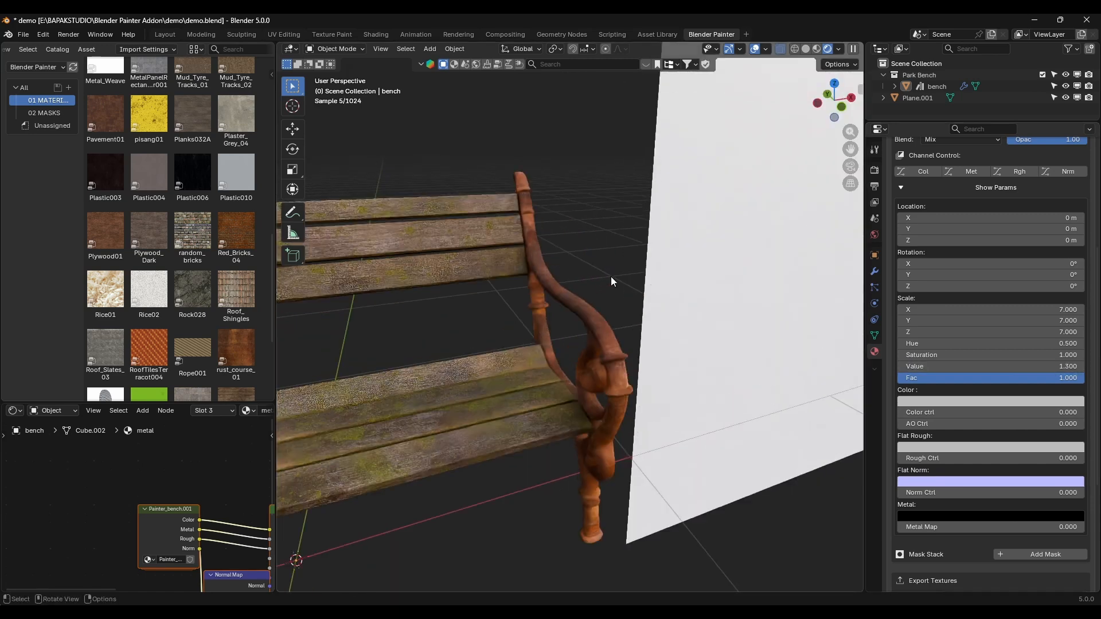
{"action": "scroll", "coordinate": [611, 274], "scroll_direction": "up", "scroll_amount": 2}
{"action": "scroll", "coordinate": [614, 289], "scroll_direction": "up", "scroll_amount": 3}
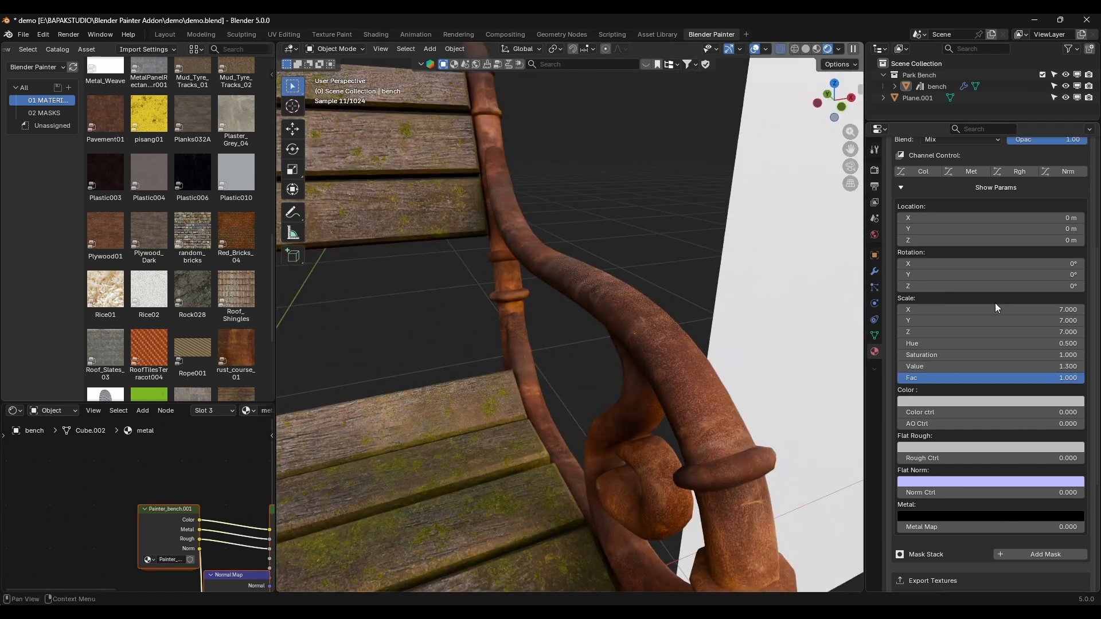
Step: Add a mask to the rust layer's mask stack and assign the Scratches mask to it
{"action": "left_click", "coordinate": [1060, 558]}
{"action": "scroll", "coordinate": [1026, 499], "scroll_direction": "down", "scroll_amount": 5}
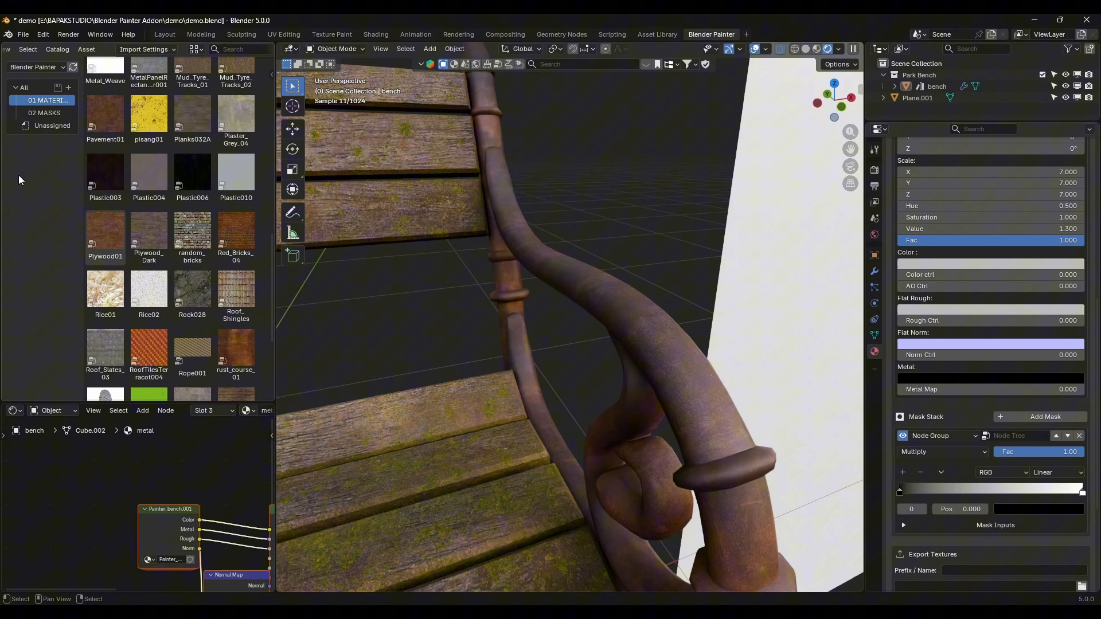
{"action": "left_click", "coordinate": [46, 113]}
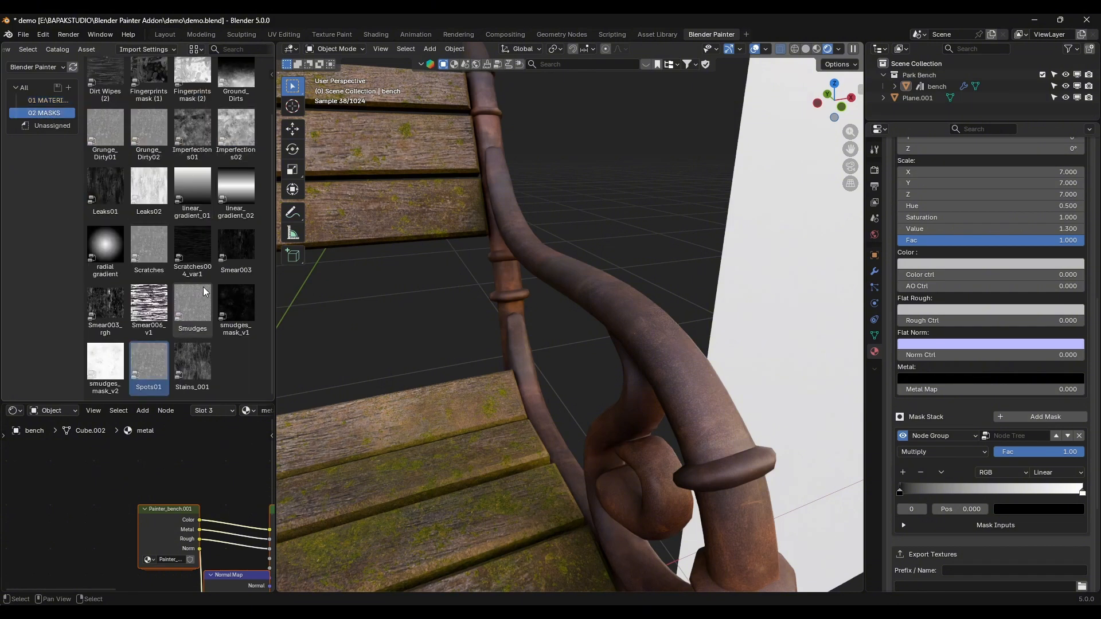
{"action": "scroll", "coordinate": [152, 288], "scroll_direction": "up", "scroll_amount": 2}
{"action": "left_click_drag", "start_coordinate": [149, 287], "coordinate": [1027, 432]}
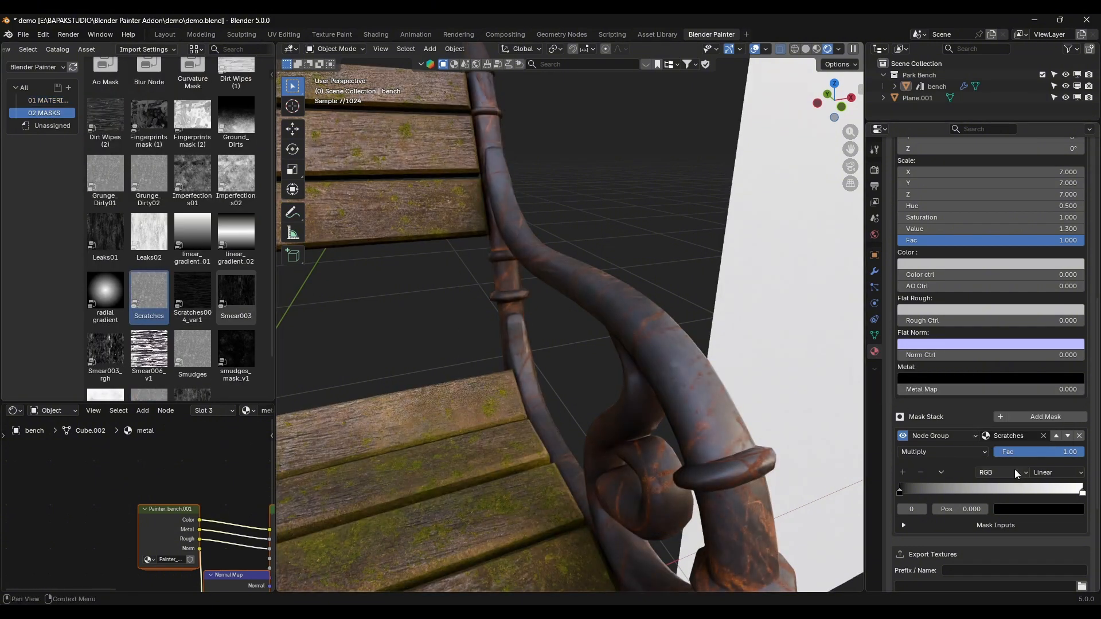
{"action": "middle_click_drag", "start_coordinate": [523, 269], "coordinate": [538, 285]}
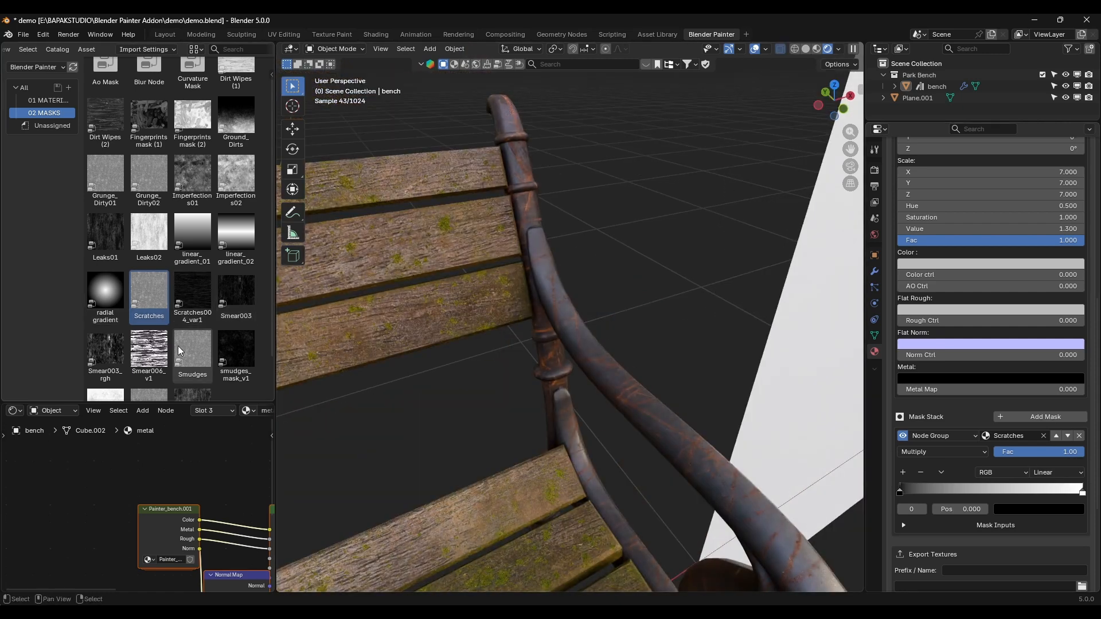
Step: Replace the rust layer's mask with Leaks02 and set its ramp interpolation to Ease
{"action": "scroll", "coordinate": [179, 348], "scroll_direction": "up", "scroll_amount": 1}
{"action": "left_click_drag", "start_coordinate": [149, 257], "coordinate": [1018, 436]}
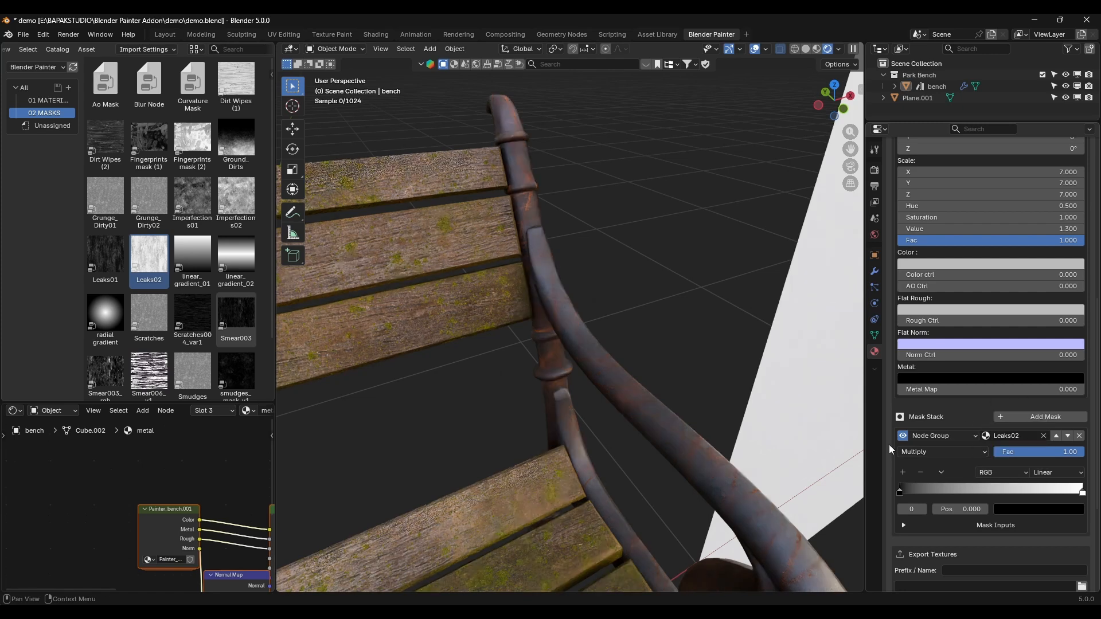
{"action": "left_click", "coordinate": [1058, 472]}
{"action": "left_click", "coordinate": [1032, 486]}
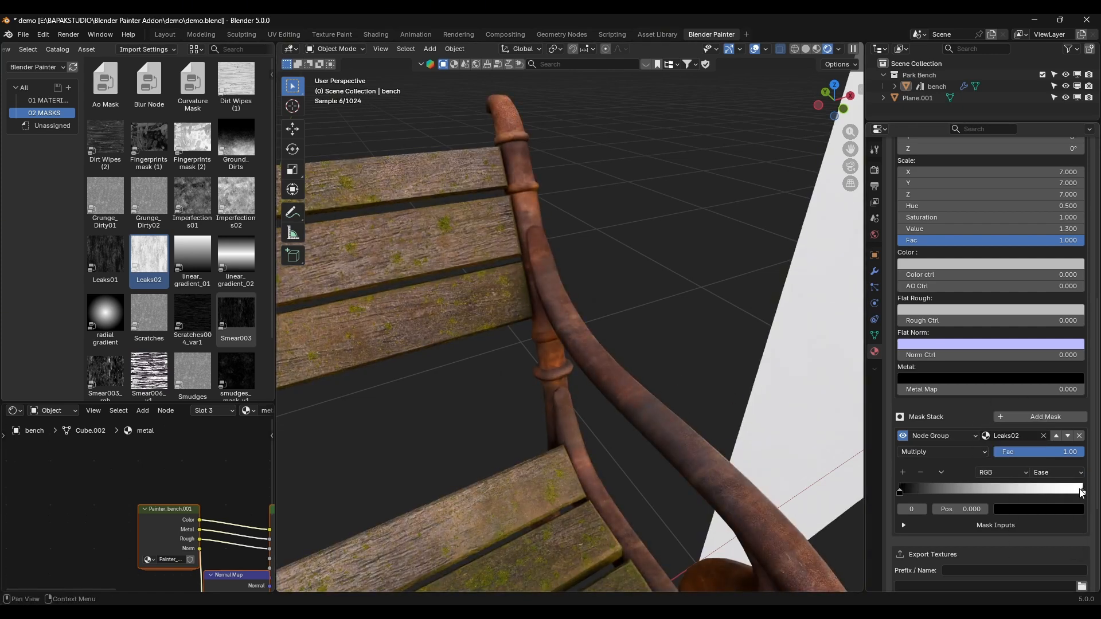
Step: Sharpen the Leaks02 mask's ramp by moving the black stop to about 0.753 and the white stop near the white end
{"action": "left_click_drag", "start_coordinate": [1080, 489], "coordinate": [984, 490]}
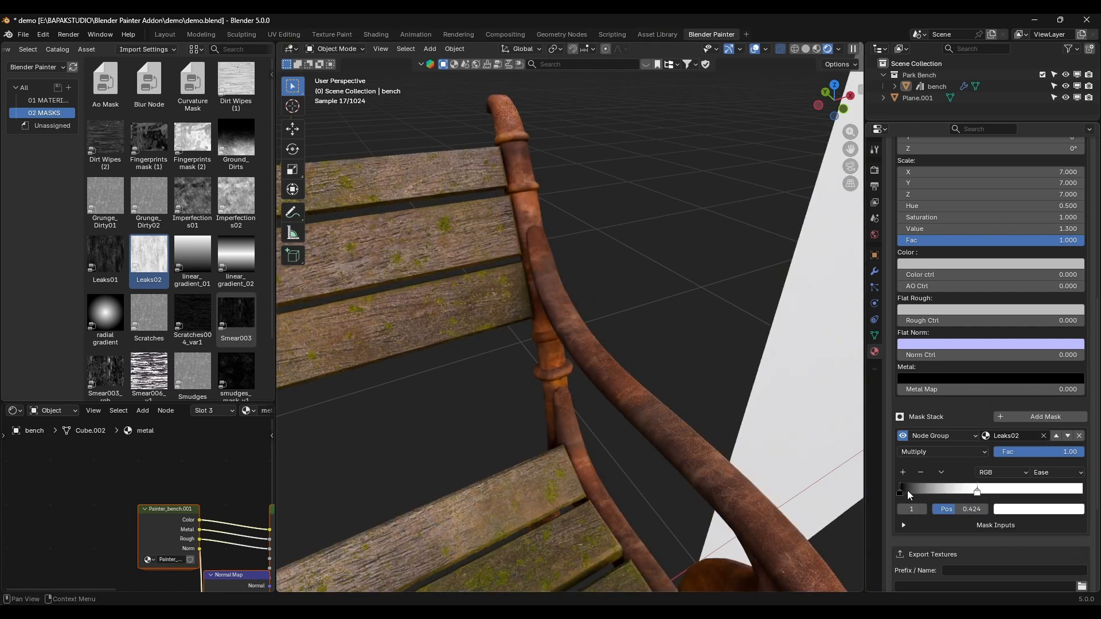
{"action": "left_click_drag", "start_coordinate": [907, 492], "coordinate": [1070, 491]}
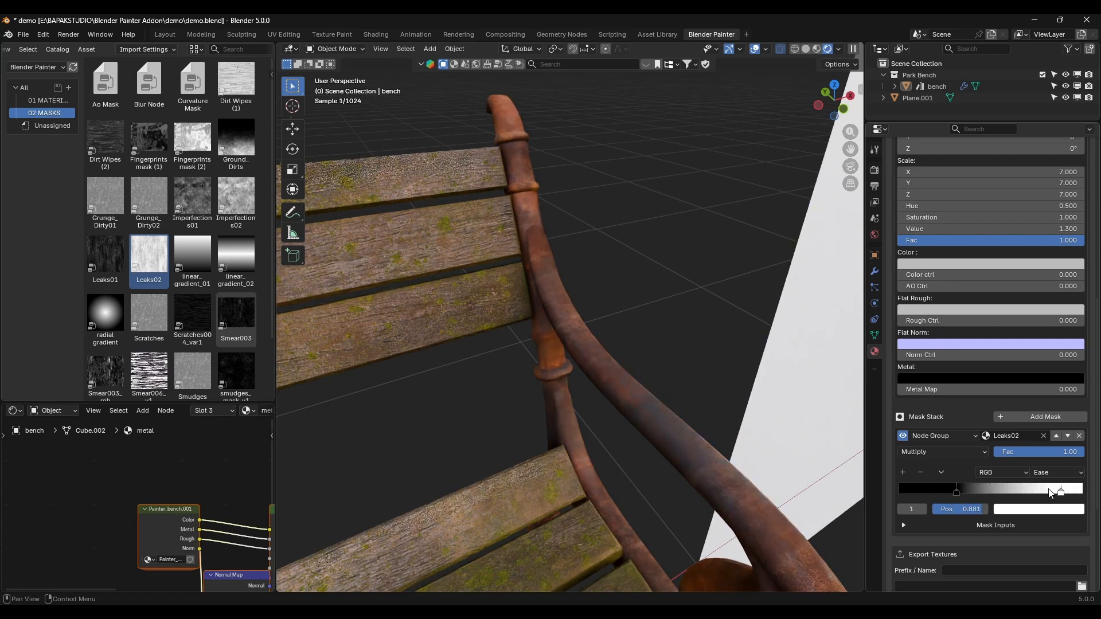
{"action": "left_click_drag", "start_coordinate": [967, 492], "coordinate": [1044, 492]}
{"action": "scroll", "coordinate": [634, 366], "scroll_direction": "down", "scroll_amount": 4}
{"action": "middle_click_drag", "start_coordinate": [634, 366], "coordinate": [631, 349]}
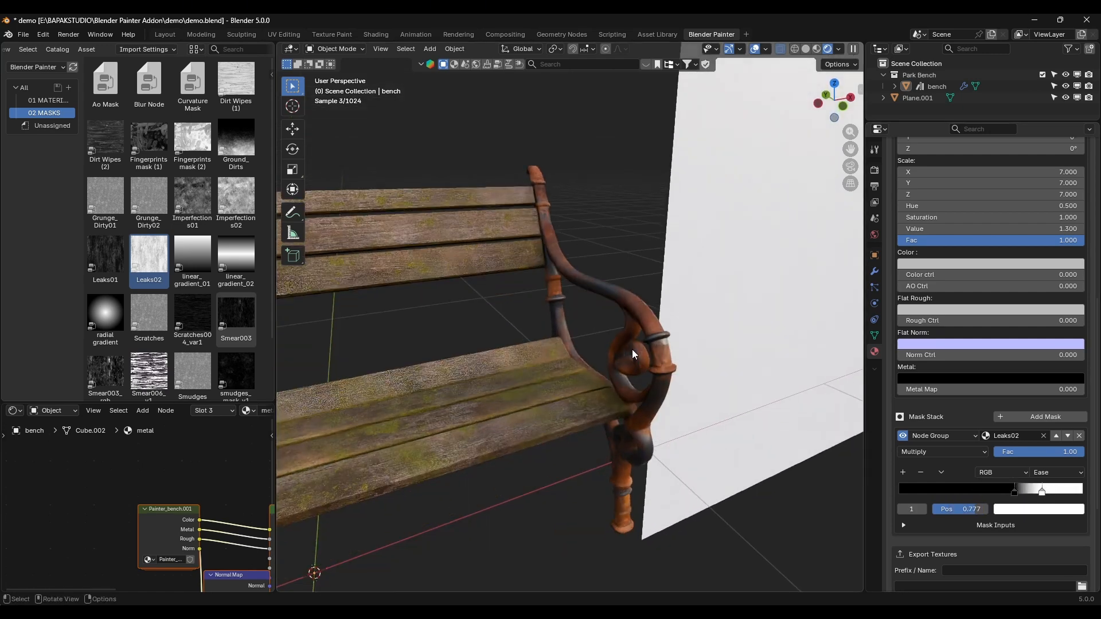
{"action": "scroll", "coordinate": [632, 349], "scroll_direction": "up", "scroll_amount": 4}
{"action": "mouse_move", "coordinate": [1044, 491]}
{"action": "left_mouse_down"}
{"action": "mouse_move", "coordinate": [1064, 491]}
{"action": "mouse_move", "coordinate": [1035, 492]}
{"action": "left_mouse_up"}
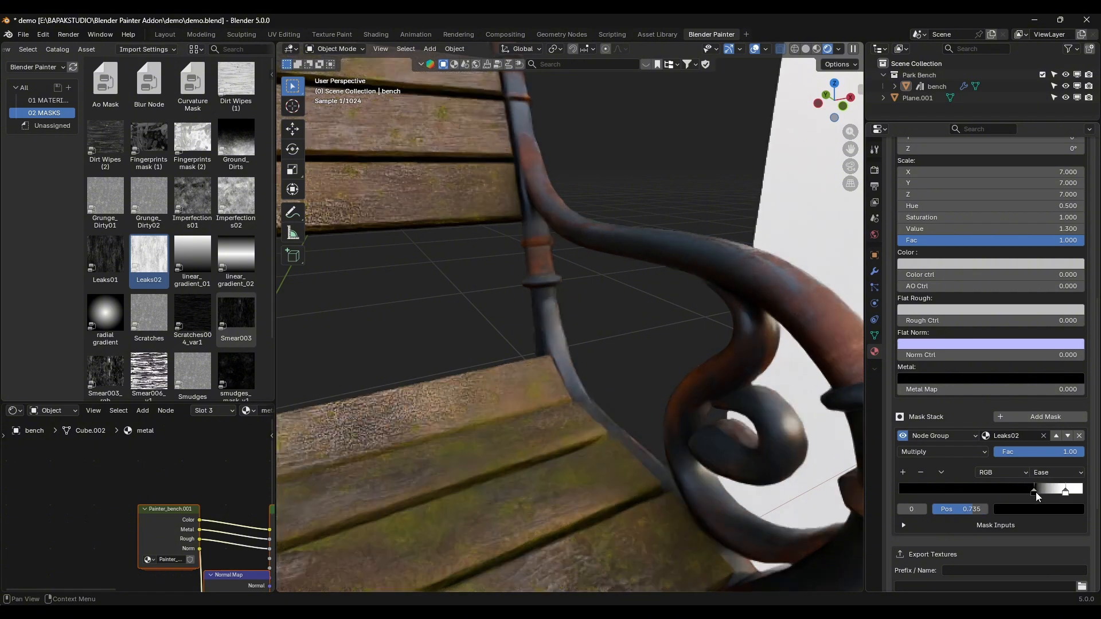
{"action": "mouse_move", "coordinate": [631, 355]}
{"action": "middle_mouse_down"}
{"action": "mouse_move", "coordinate": [384, 337]}
{"action": "mouse_move", "coordinate": [575, 325]}
{"action": "mouse_move", "coordinate": [521, 333]}
{"action": "mouse_move", "coordinate": [635, 336]}
{"action": "middle_mouse_up"}
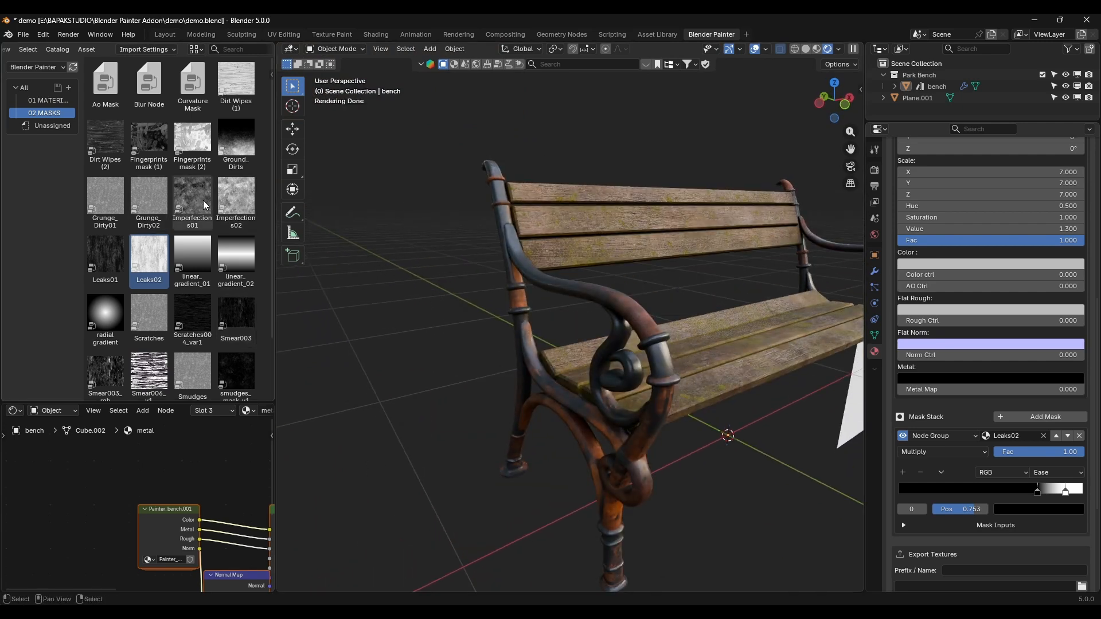
Step: Replace the rust mask with Imperfections02 and reposition its ramp stops, black just past the middle and white at about 0.845
{"action": "mouse_move", "coordinate": [197, 198]}
{"action": "left_mouse_down"}
{"action": "mouse_move", "coordinate": [1072, 412]}
{"action": "mouse_move", "coordinate": [1001, 434]}
{"action": "mouse_move", "coordinate": [193, 190]}
{"action": "left_mouse_up"}
{"action": "left_click_drag", "start_coordinate": [236, 201], "coordinate": [1026, 432]}
{"action": "middle_click_drag", "start_coordinate": [580, 303], "coordinate": [566, 306]}
{"action": "scroll", "coordinate": [566, 306], "scroll_direction": "up", "scroll_amount": 4}
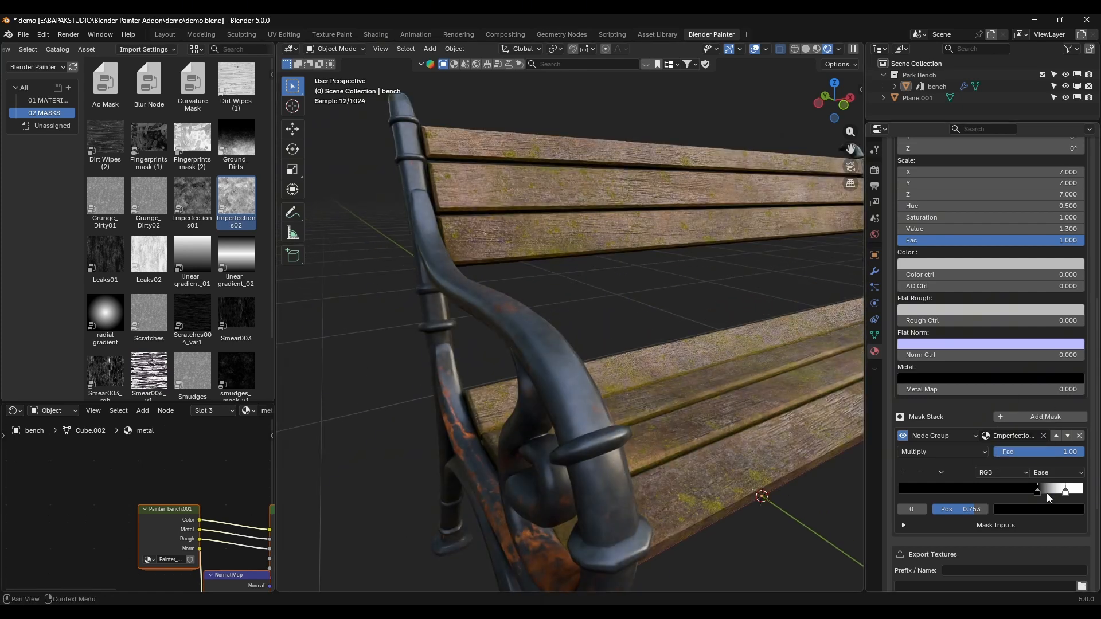
{"action": "left_click_drag", "start_coordinate": [1047, 494], "coordinate": [971, 479]}
{"action": "mouse_move", "coordinate": [1064, 491]}
{"action": "left_mouse_down"}
{"action": "mouse_move", "coordinate": [1004, 489]}
{"action": "mouse_move", "coordinate": [1050, 499]}
{"action": "left_mouse_up"}
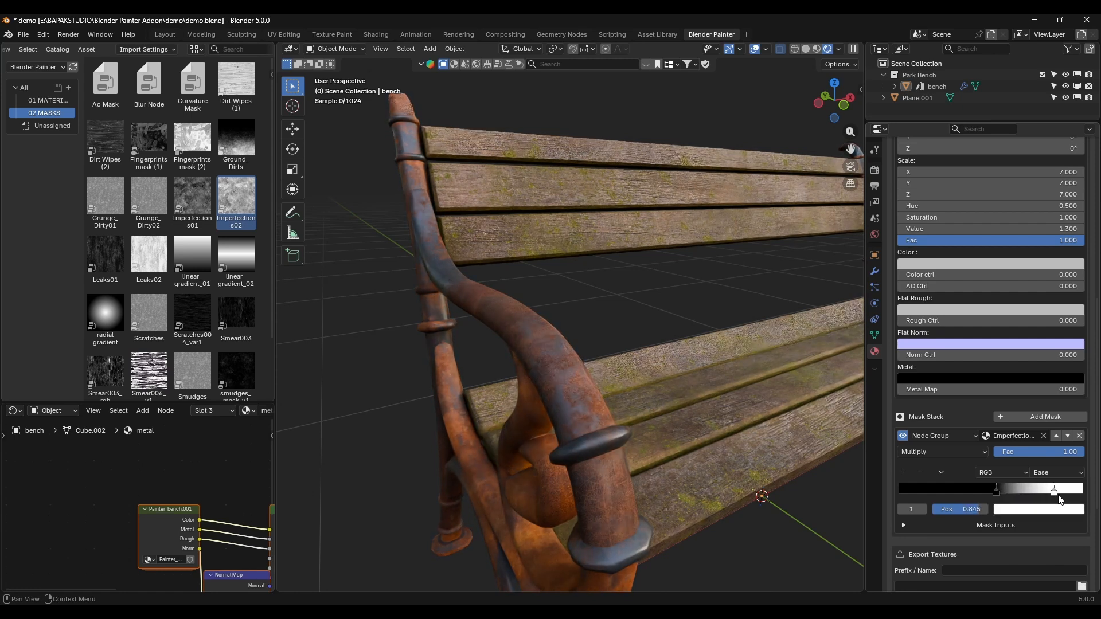
Step: Set the Imperfections02 mask's scale to 3 on X, Y and Z and inspect the rust on the frame
{"action": "left_click", "coordinate": [927, 524]}
{"action": "scroll", "coordinate": [927, 525], "scroll_direction": "down", "scroll_amount": 5}
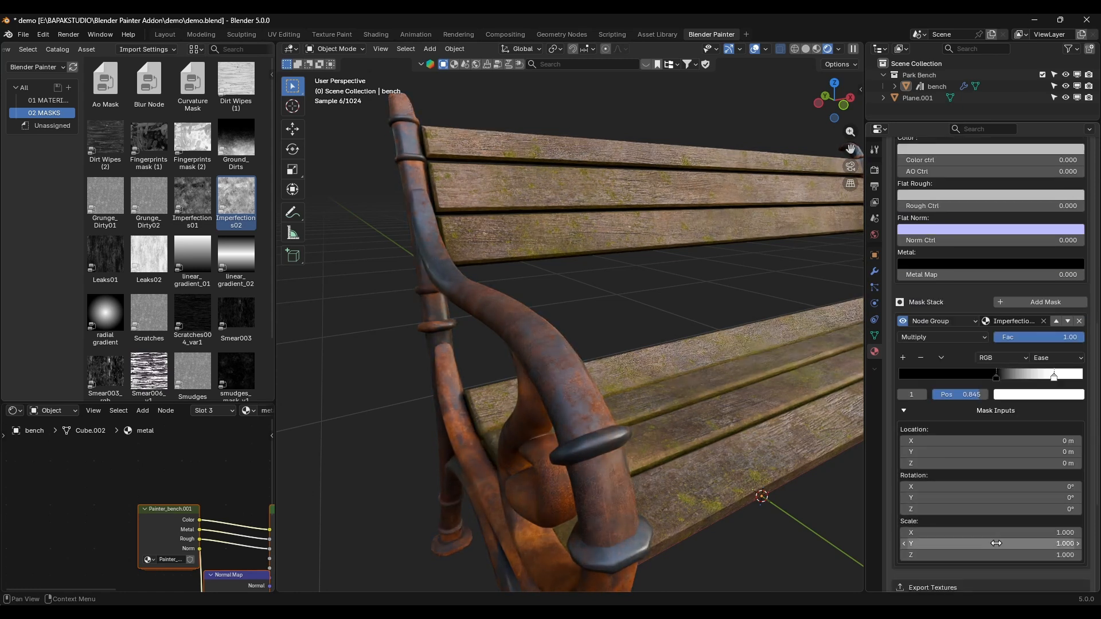
{"action": "left_click_drag", "start_coordinate": [992, 532], "coordinate": [992, 532]}
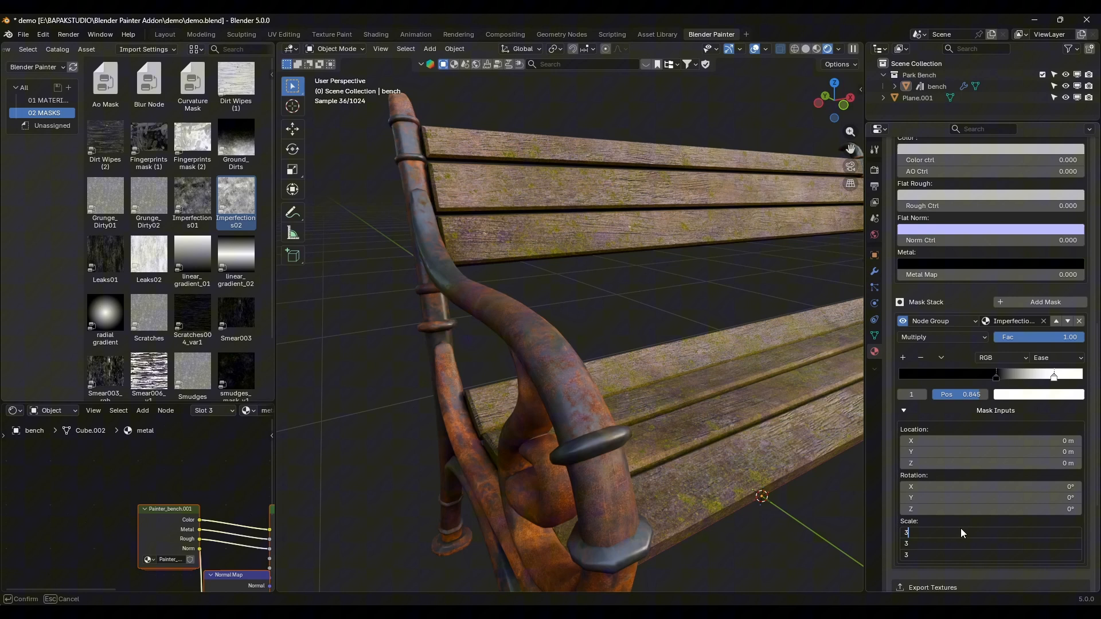
{"action": "key", "text": "Return"}
{"action": "scroll", "coordinate": [579, 425], "scroll_direction": "down", "scroll_amount": 4}
{"action": "middle_click_drag", "start_coordinate": [579, 426], "coordinate": [603, 422]}
{"action": "scroll", "coordinate": [603, 422], "scroll_direction": "up", "scroll_amount": 3}
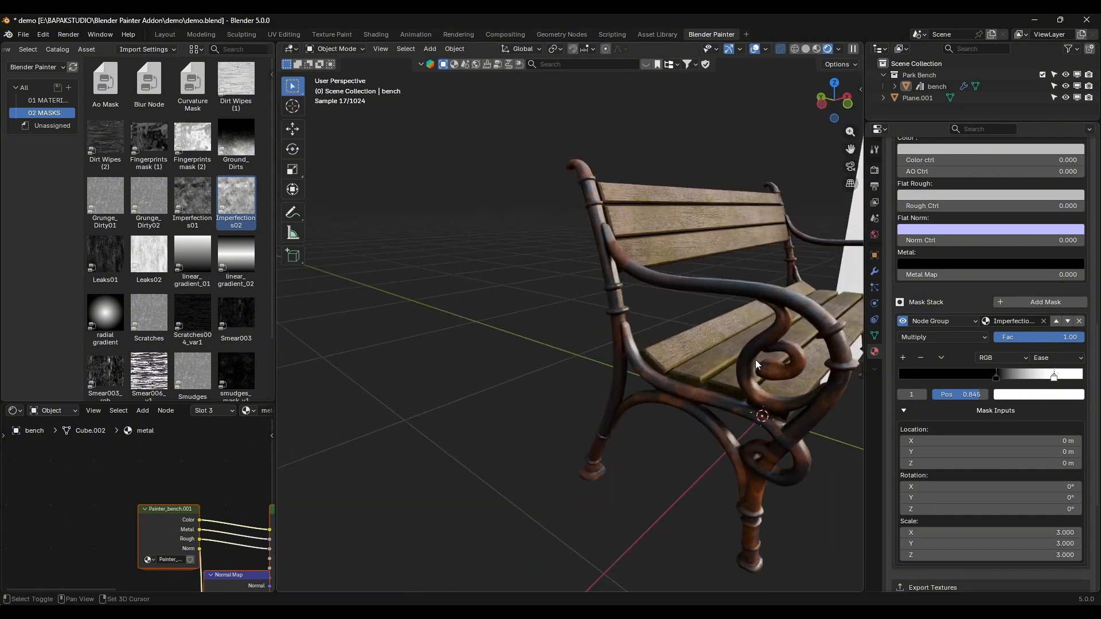
{"action": "middle_click_drag", "start_coordinate": [755, 359], "coordinate": [700, 367], "text": "shift"}
{"action": "scroll", "coordinate": [701, 367], "scroll_direction": "up", "scroll_amount": 5}
{"action": "middle_click_drag", "start_coordinate": [636, 326], "coordinate": [671, 407], "text": "shift"}
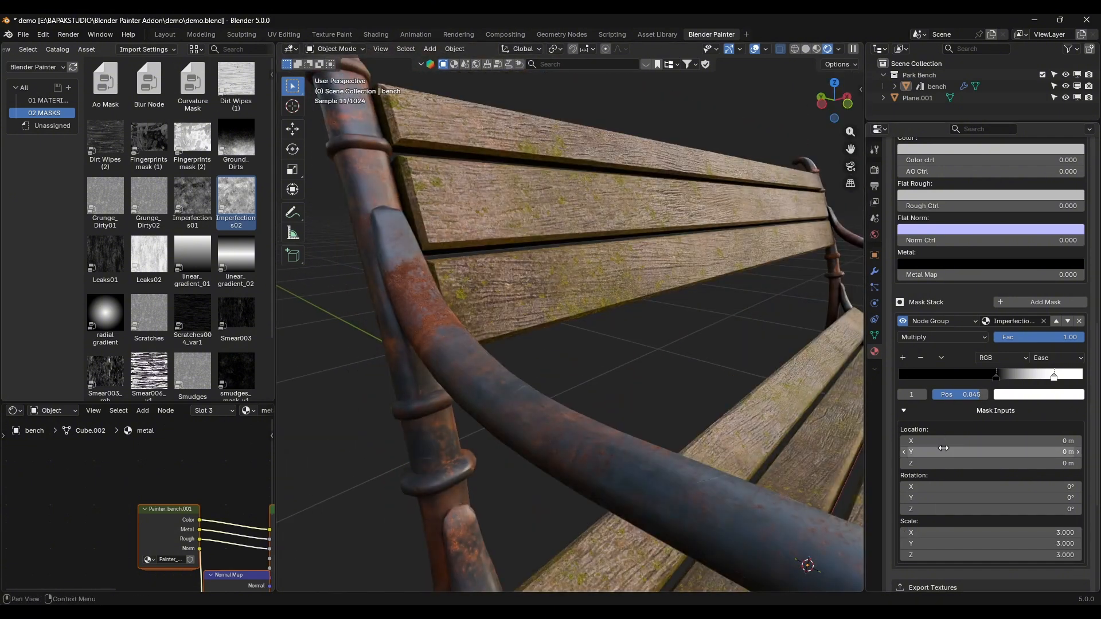
Step: Shift the Imperfections02 mask's location to 0.08 m on X and -0.19 m on Y
{"action": "left_click_drag", "start_coordinate": [945, 441], "coordinate": [896, 452]}
{"action": "scroll", "coordinate": [620, 324], "scroll_direction": "down", "scroll_amount": 6}
{"action": "middle_click_drag", "start_coordinate": [621, 325], "coordinate": [559, 329]}
{"action": "scroll", "coordinate": [575, 329], "scroll_direction": "up", "scroll_amount": 3}
{"action": "middle_click_drag", "start_coordinate": [484, 321], "coordinate": [573, 318]}
Step: Rotate the Imperfections02 mask to 90° on Z and check the rust on the armrest
{"action": "left_click", "coordinate": [932, 509]}
{"action": "type", "text": "90"}
{"action": "key", "text": "Return"}
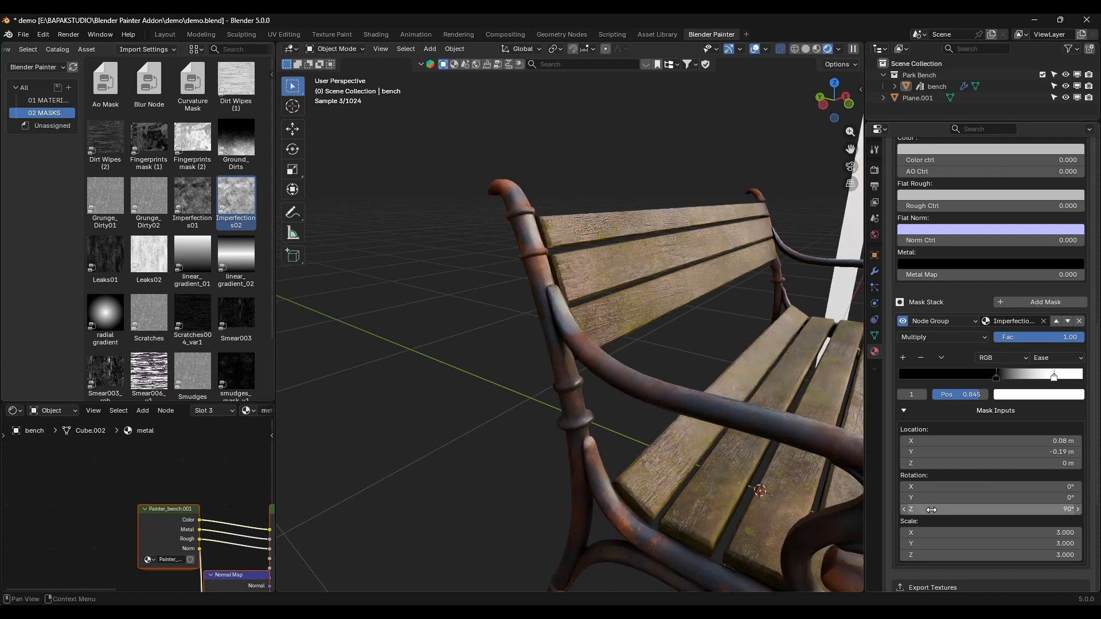
{"action": "middle_click_drag", "start_coordinate": [840, 508], "coordinate": [676, 402]}
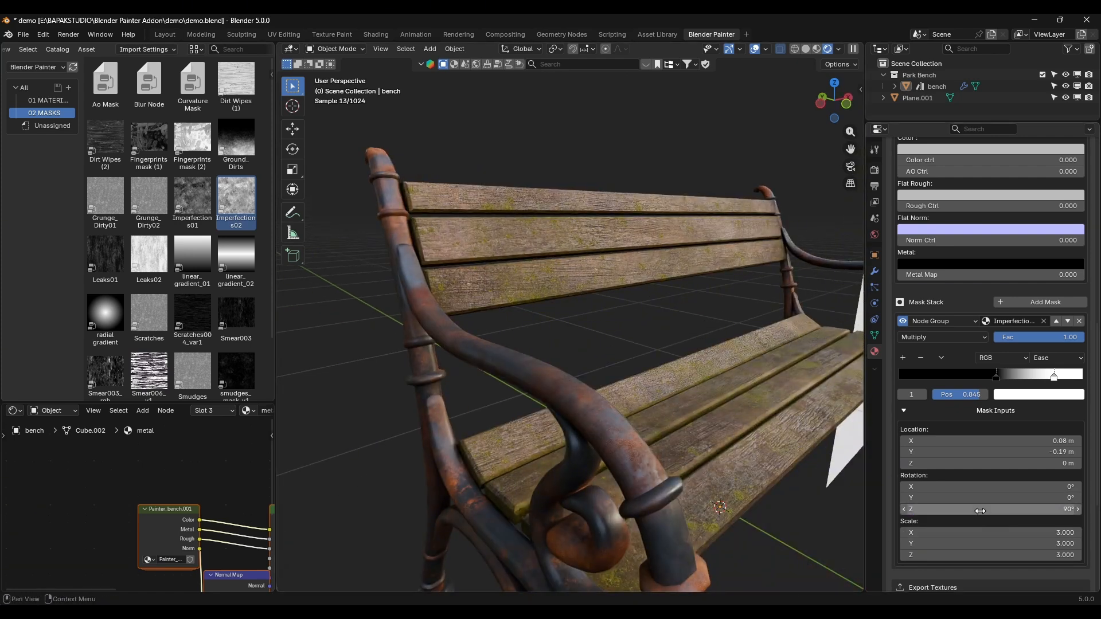
Step: Set the Imperfections02 mask's Z rotation to 30°
{"action": "left_click", "coordinate": [980, 509]}
{"action": "type", "text": "30"}
{"action": "key", "text": "Return"}
{"action": "middle_click_drag", "start_coordinate": [746, 476], "coordinate": [688, 412]}
Step: Darken the rust layer by setting its Value to 0.5 and inspect the metal frame
{"action": "scroll", "coordinate": [997, 279], "scroll_direction": "up", "scroll_amount": 8}
{"action": "left_click", "coordinate": [980, 297]}
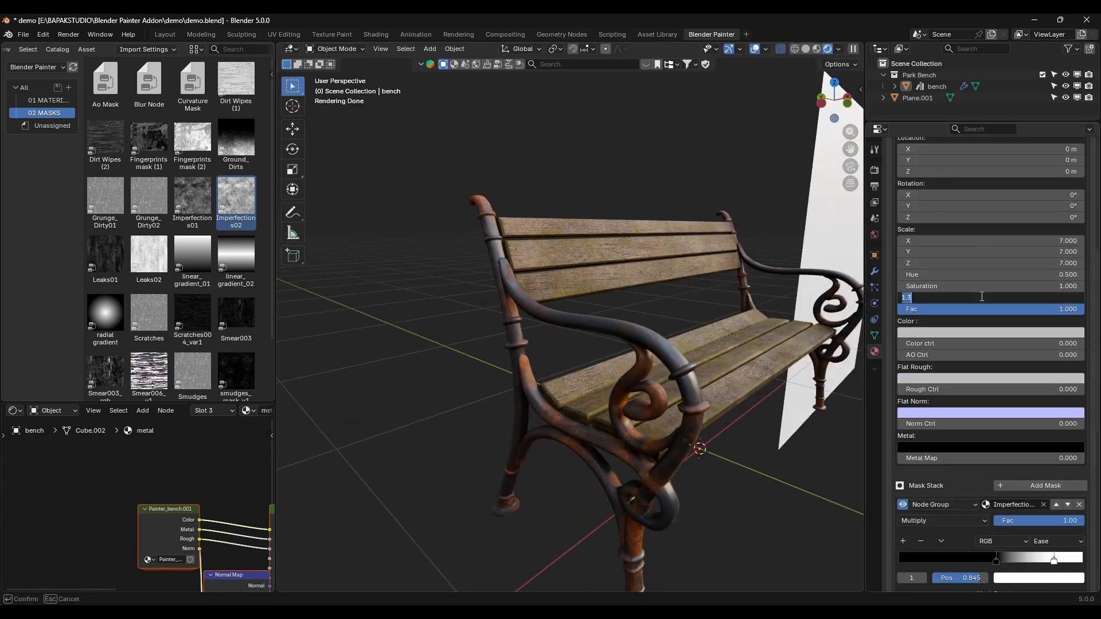
{"action": "key", "text": "Return"}
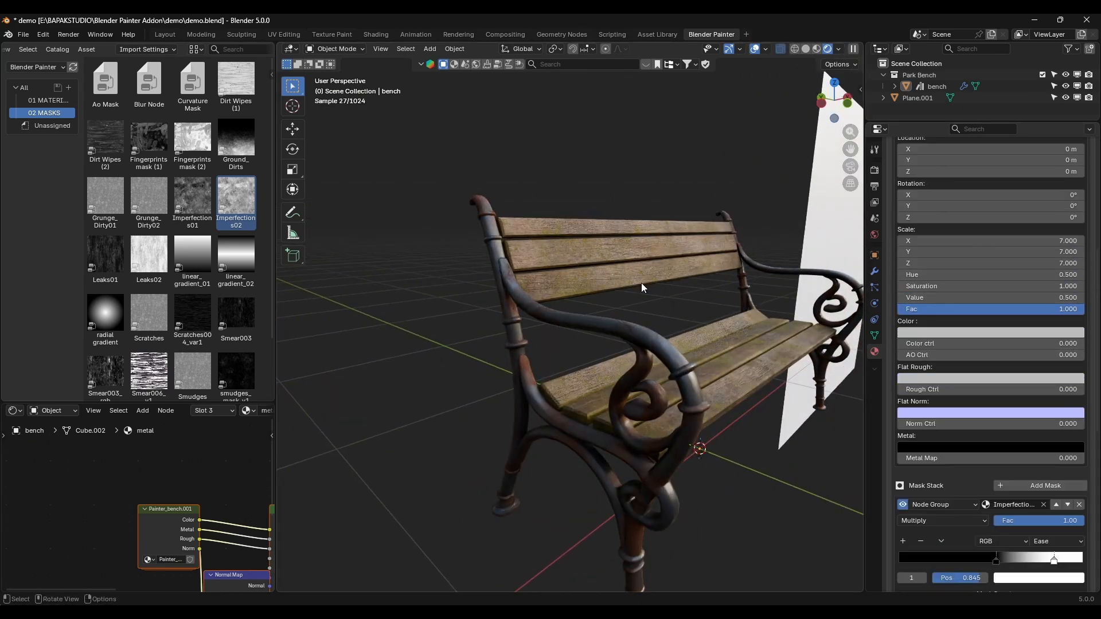
{"action": "middle_click_drag", "start_coordinate": [641, 283], "coordinate": [532, 323]}
{"action": "scroll", "coordinate": [533, 339], "scroll_direction": "down", "scroll_amount": 3}
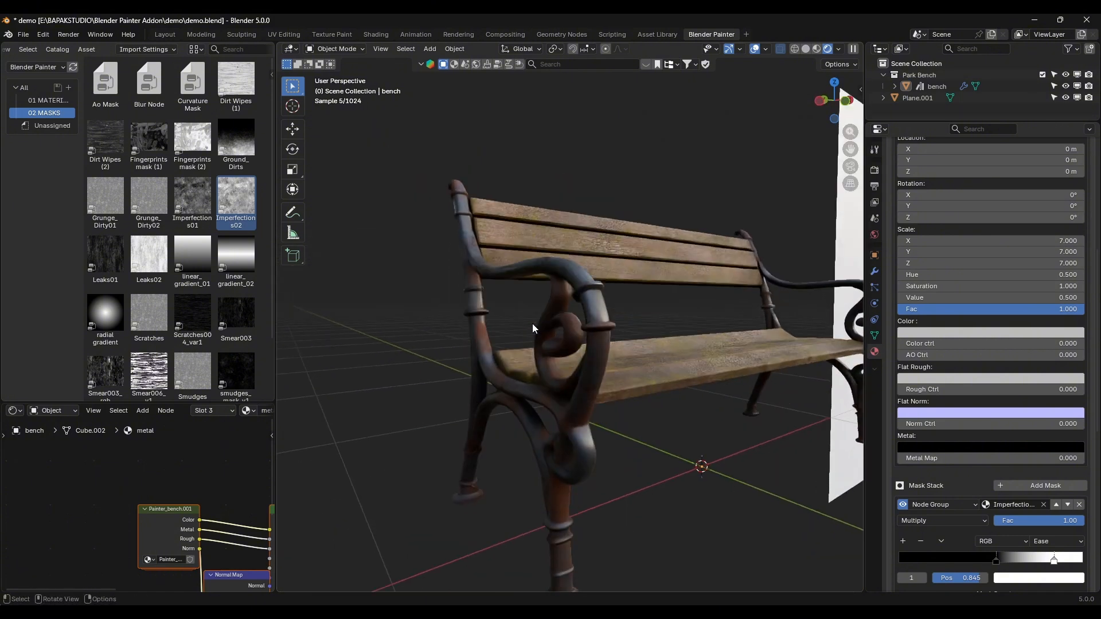
{"action": "scroll", "coordinate": [564, 332], "scroll_direction": "up", "scroll_amount": 6}
Step: Move the Imperfections02 mask's Y location to -0.15 m
{"action": "scroll", "coordinate": [565, 331], "scroll_direction": "down", "scroll_amount": 3}
{"action": "scroll", "coordinate": [1004, 500], "scroll_direction": "down", "scroll_amount": 3}
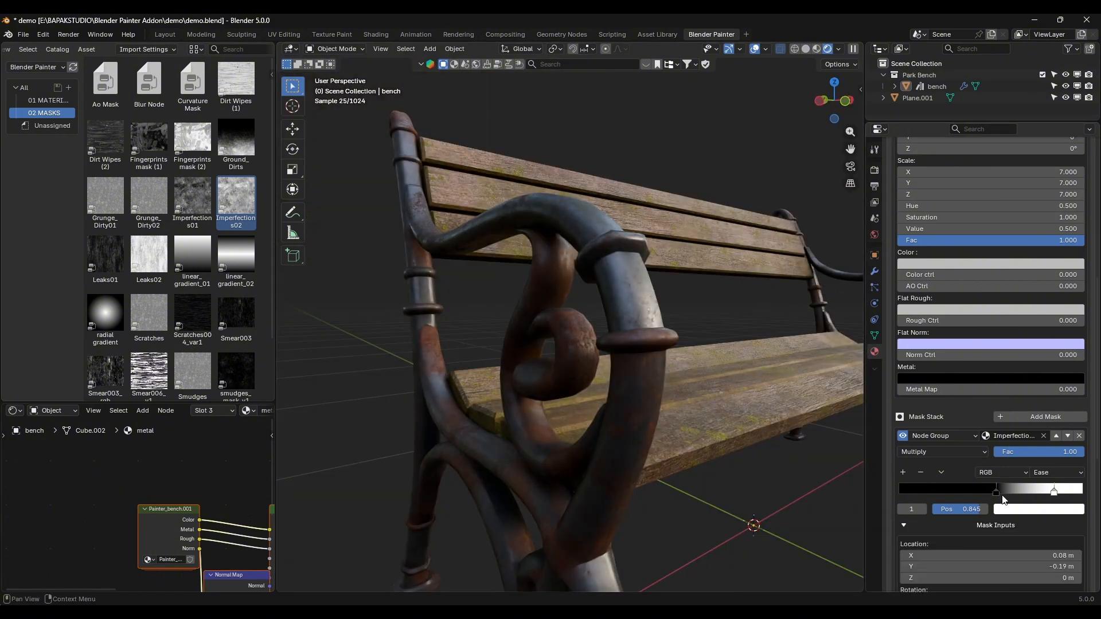
{"action": "middle_click_drag", "start_coordinate": [575, 338], "coordinate": [581, 354]}
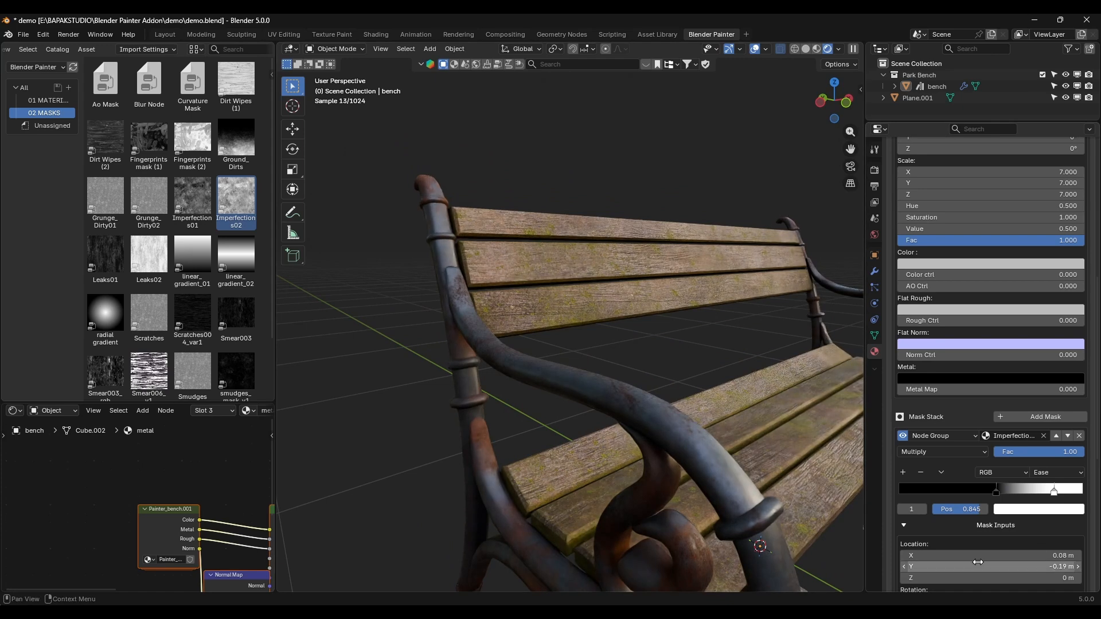
{"action": "left_click_drag", "start_coordinate": [978, 565], "coordinate": [983, 565]}
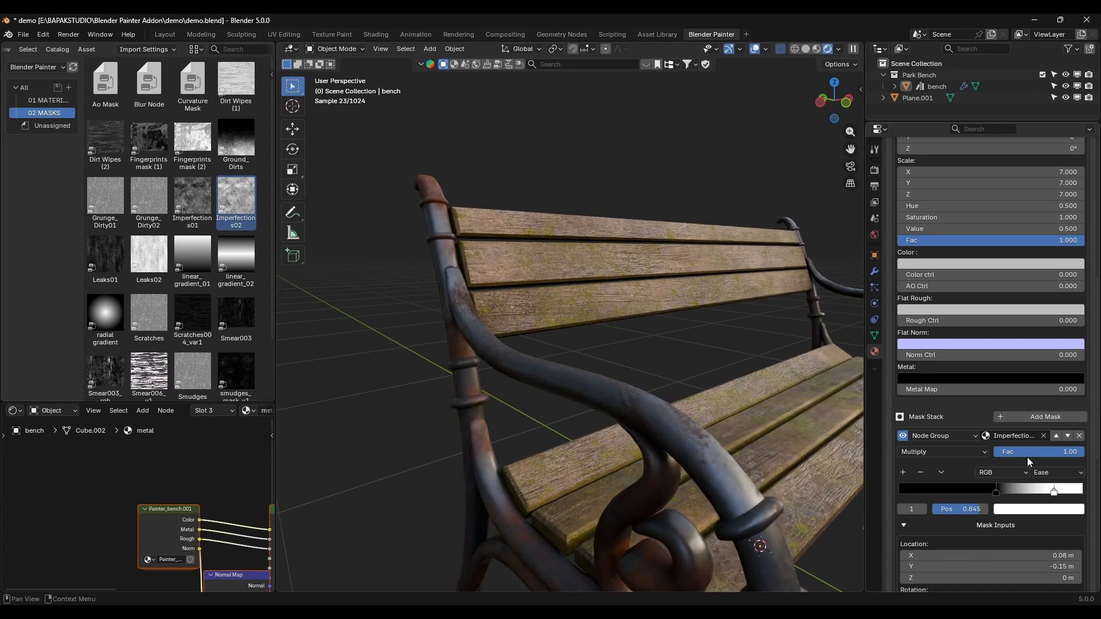
Step: Add a second mask to the rust layer, assign Ao Mask to it and set its blend mode to Add
{"action": "left_click", "coordinate": [1043, 419]}
{"action": "scroll", "coordinate": [1034, 422], "scroll_direction": "down", "scroll_amount": 8}
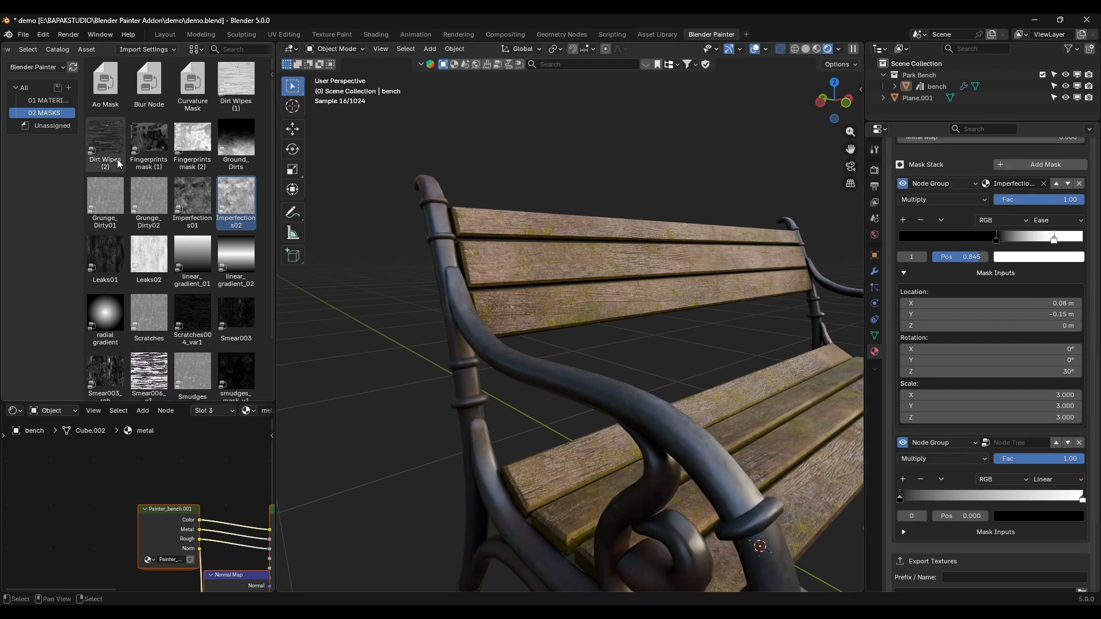
{"action": "left_click", "coordinate": [114, 97]}
{"action": "left_click_drag", "start_coordinate": [114, 97], "coordinate": [1015, 492]}
{"action": "left_click_drag", "start_coordinate": [1020, 445], "coordinate": [1021, 444]}
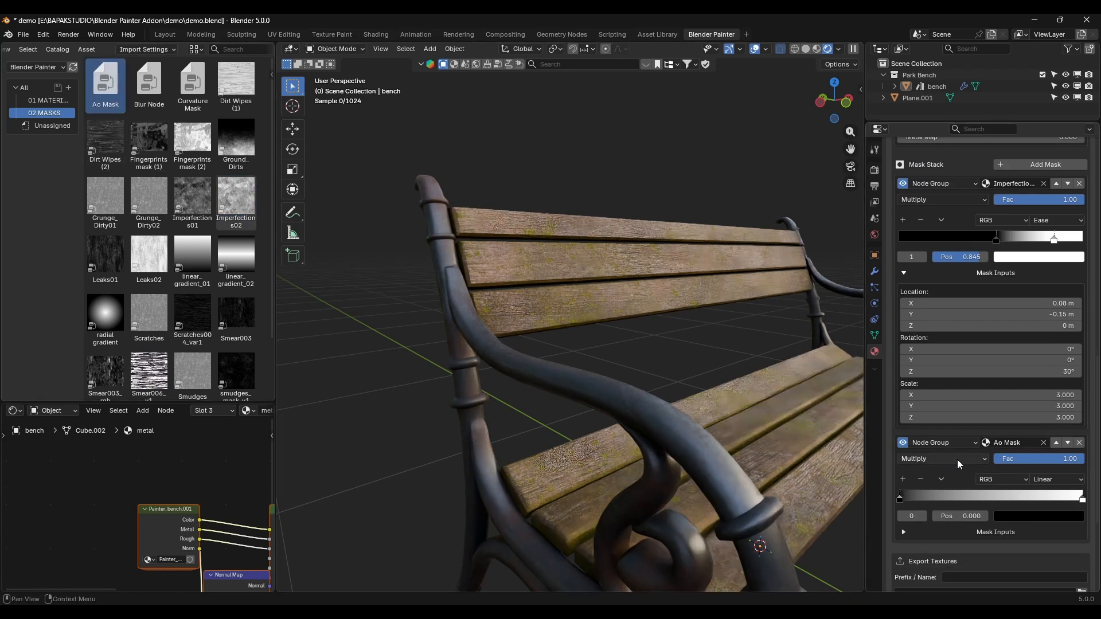
{"action": "left_click", "coordinate": [924, 459]}
{"action": "left_click", "coordinate": [925, 471]}
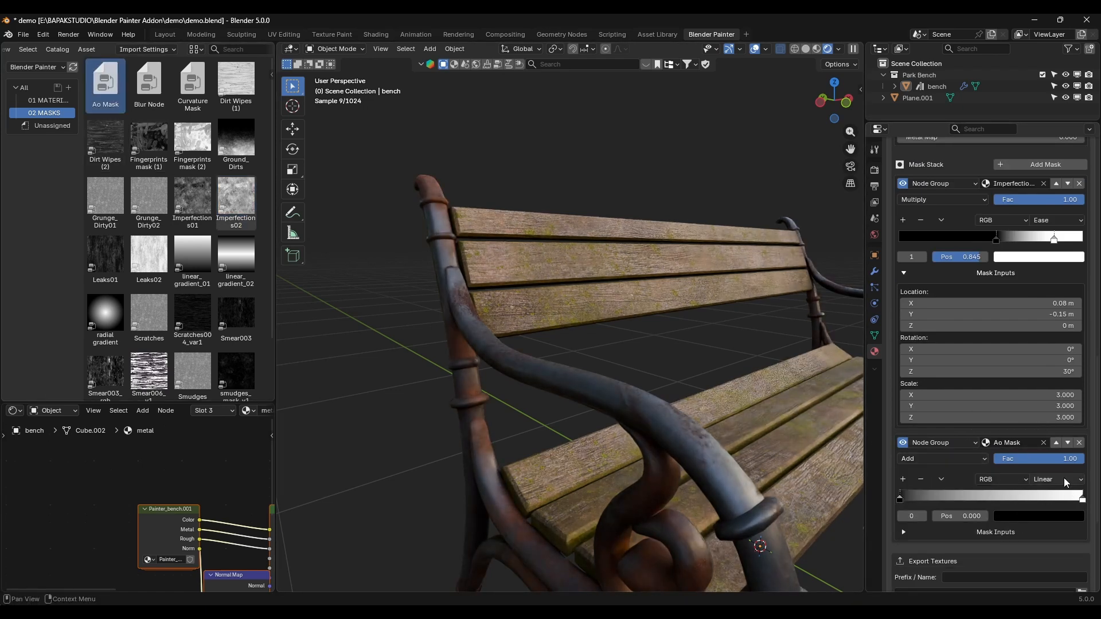
Step: Set the Ao Mask ramp's interpolation to Ease and move its white stop to about 0.558
{"action": "left_click", "coordinate": [1063, 480]}
{"action": "left_click", "coordinate": [1061, 506]}
{"action": "left_click_drag", "start_coordinate": [1080, 500], "coordinate": [1001, 501]}
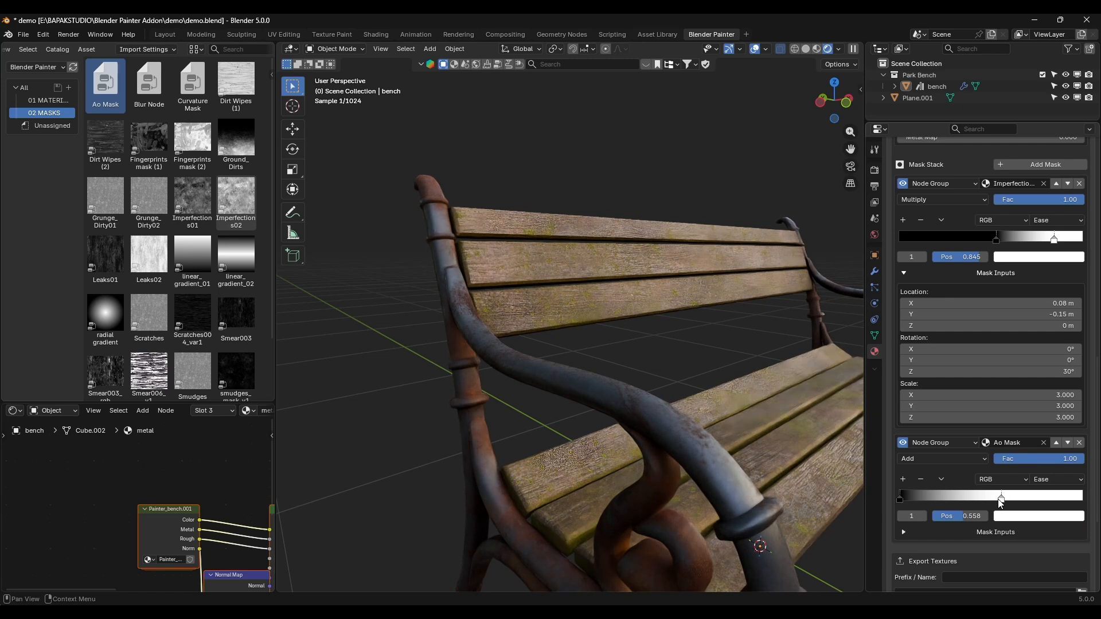
Step: Move the Ao Mask ramp's black stop to 0.210 and check the rust on the metal frame
{"action": "left_click_drag", "start_coordinate": [899, 498], "coordinate": [938, 498]}
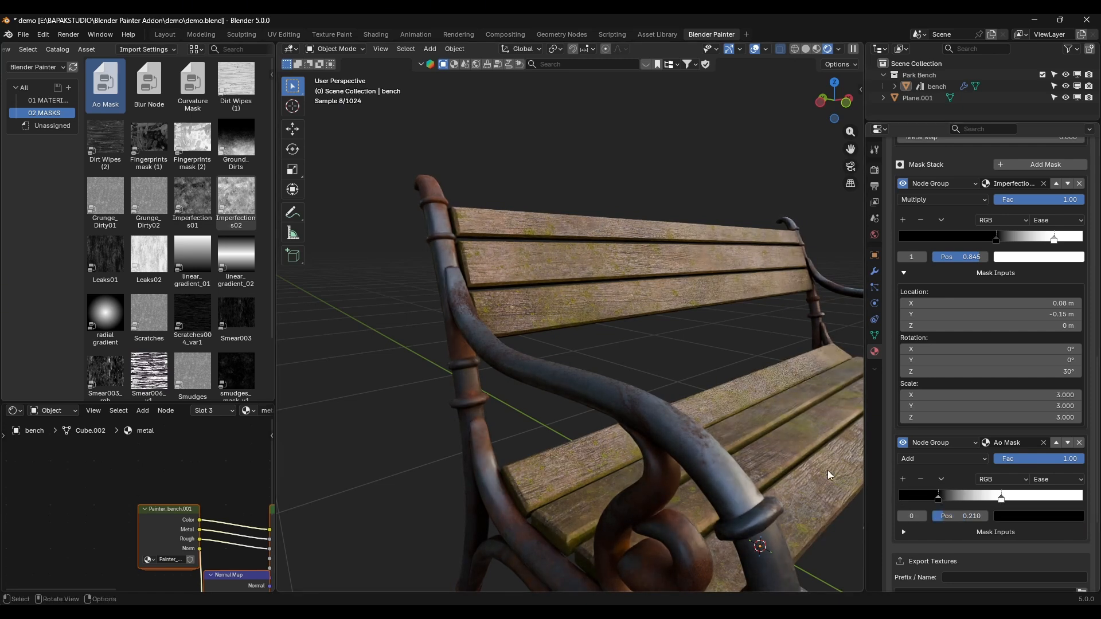
{"action": "middle_click_drag", "start_coordinate": [827, 471], "coordinate": [768, 484]}
{"action": "scroll", "coordinate": [549, 355], "scroll_direction": "down", "scroll_amount": 7}
{"action": "scroll", "coordinate": [602, 358], "scroll_direction": "up", "scroll_amount": 5}
{"action": "scroll", "coordinate": [324, 312], "scroll_direction": "up", "scroll_amount": 3}
{"action": "middle_click_drag", "start_coordinate": [324, 312], "coordinate": [440, 286], "text": "shift"}
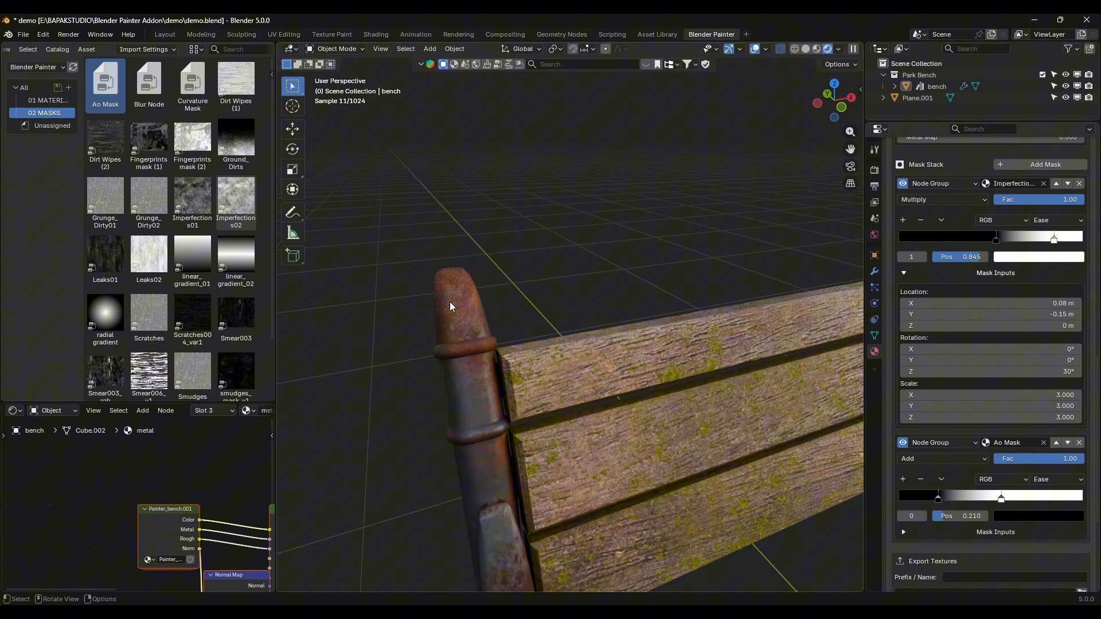
Step: Shift the rust layer's Imperfections02 mask location to X 0 m and Y 0.02 m
{"action": "scroll", "coordinate": [988, 314], "scroll_direction": "up", "scroll_amount": 4}
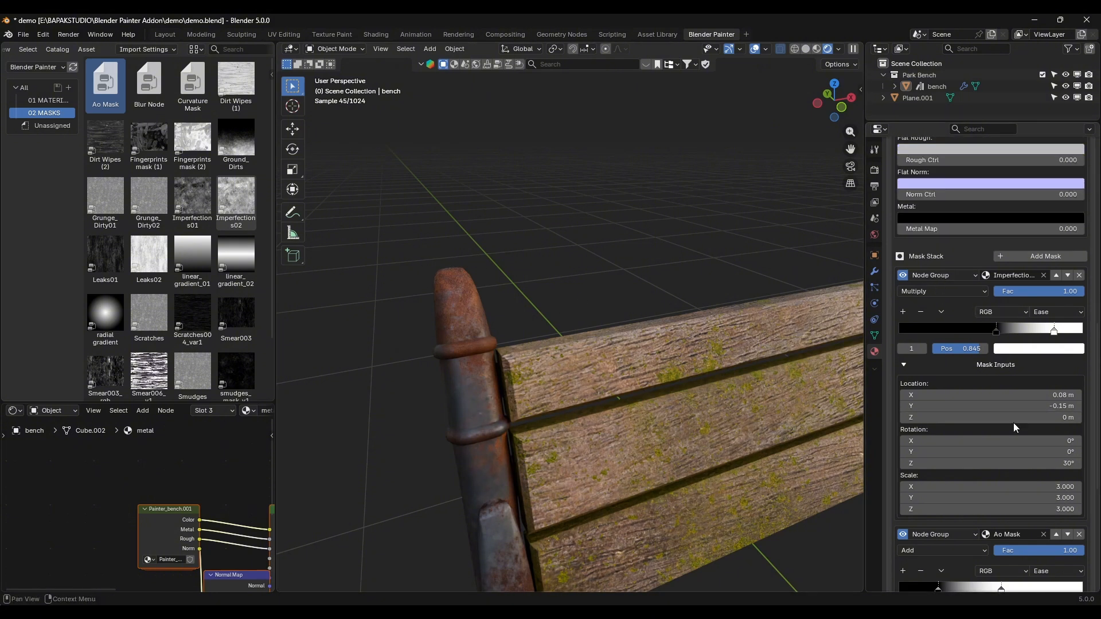
{"action": "left_click_drag", "start_coordinate": [1015, 406], "coordinate": [989, 395]}
{"action": "middle_click_drag", "start_coordinate": [568, 367], "coordinate": [603, 371]}
{"action": "scroll", "coordinate": [644, 347], "scroll_direction": "up", "scroll_amount": 4}
{"action": "scroll", "coordinate": [654, 343], "scroll_direction": "down", "scroll_amount": 5}
{"action": "scroll", "coordinate": [944, 370], "scroll_direction": "up", "scroll_amount": 18}
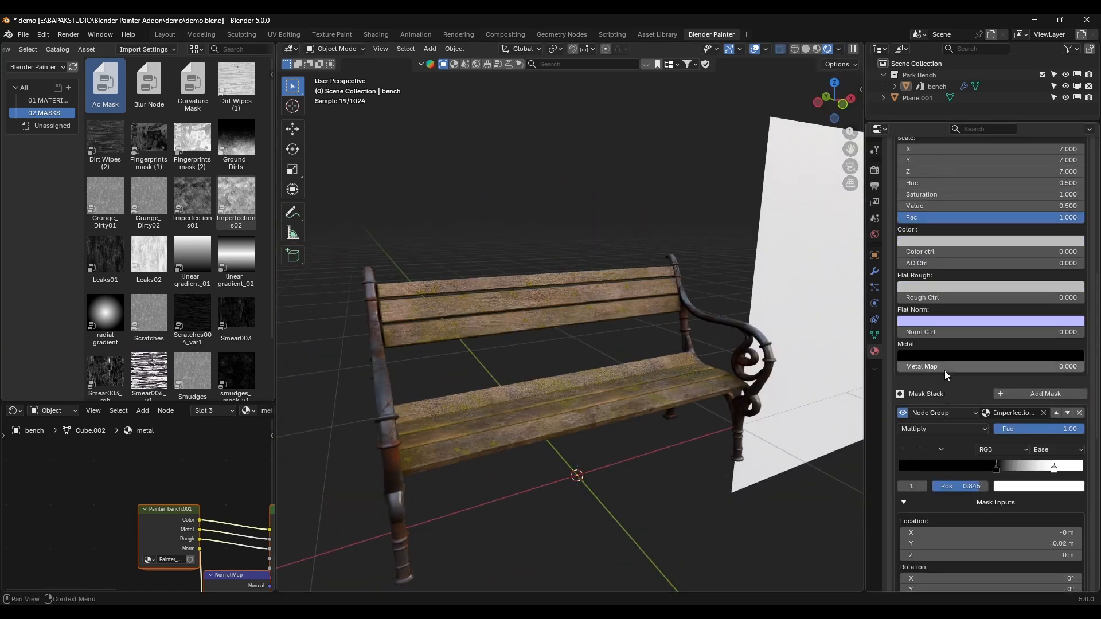
Step: Add a third layer to the metal material and name it moss
{"action": "scroll", "coordinate": [945, 370], "scroll_direction": "up", "scroll_amount": 4}
{"action": "left_click", "coordinate": [1085, 270]}
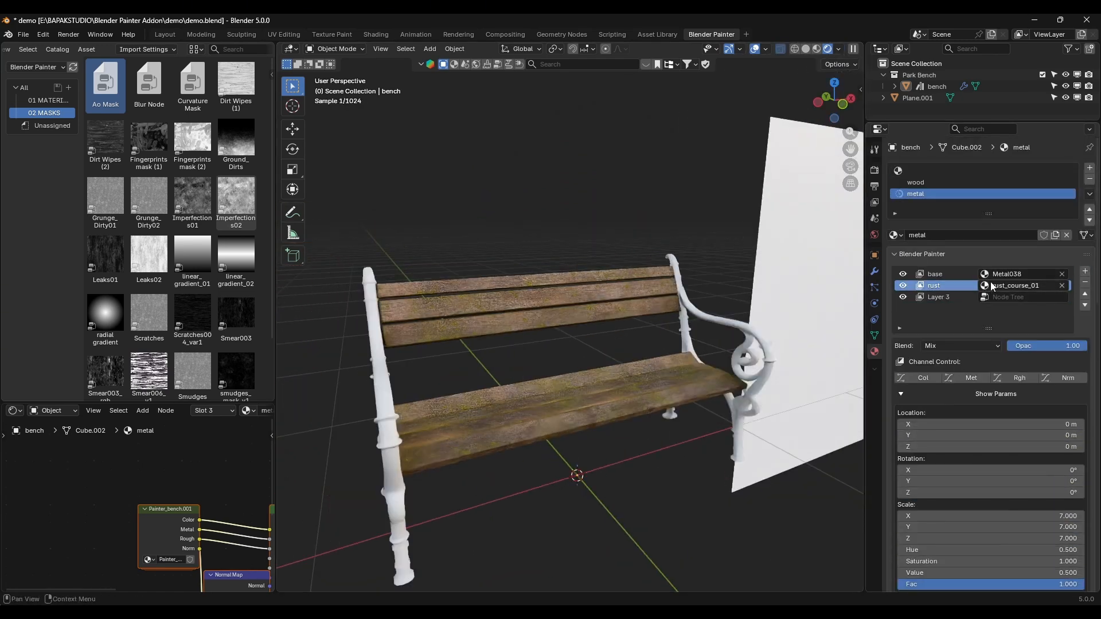
{"action": "double_click", "coordinate": [938, 292]}
{"action": "type", "text": "mo"}
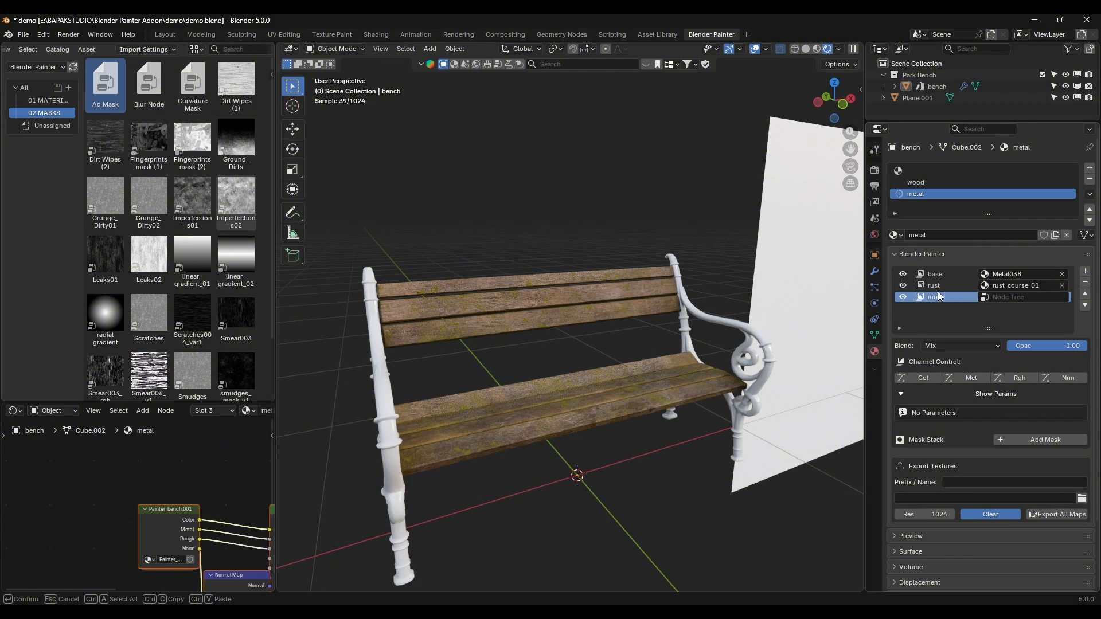
{"action": "type", "text": "ss"}
{"action": "key", "text": "Return"}
Step: Assign the Cut_Grass material to the moss layer and set its scale to 7 on all axes
{"action": "left_click", "coordinate": [48, 100]}
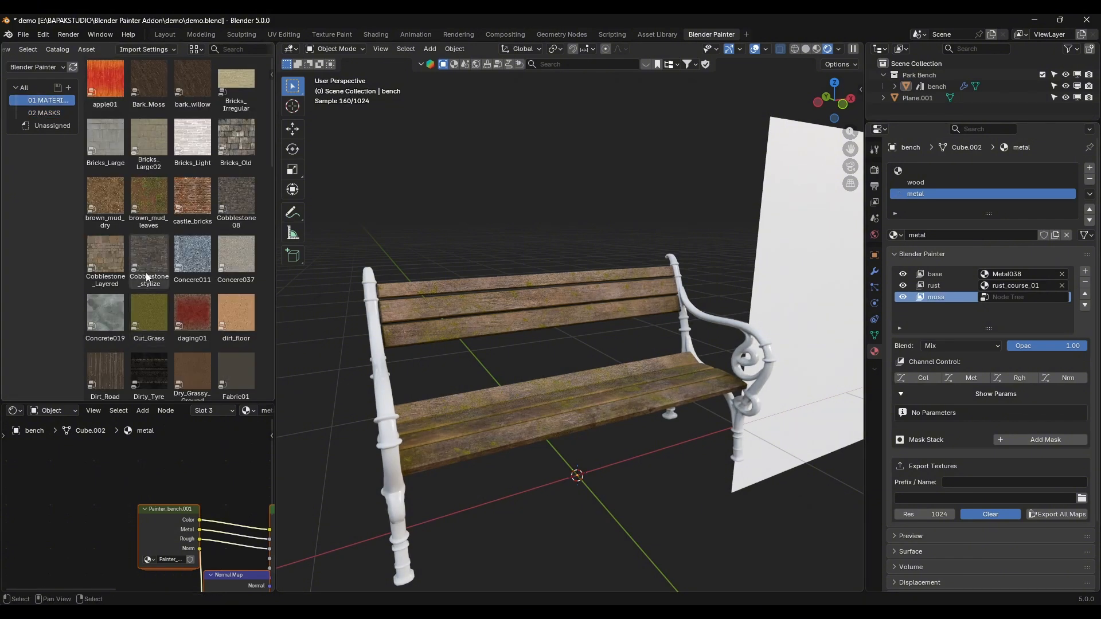
{"action": "left_click_drag", "start_coordinate": [148, 313], "coordinate": [1033, 293]}
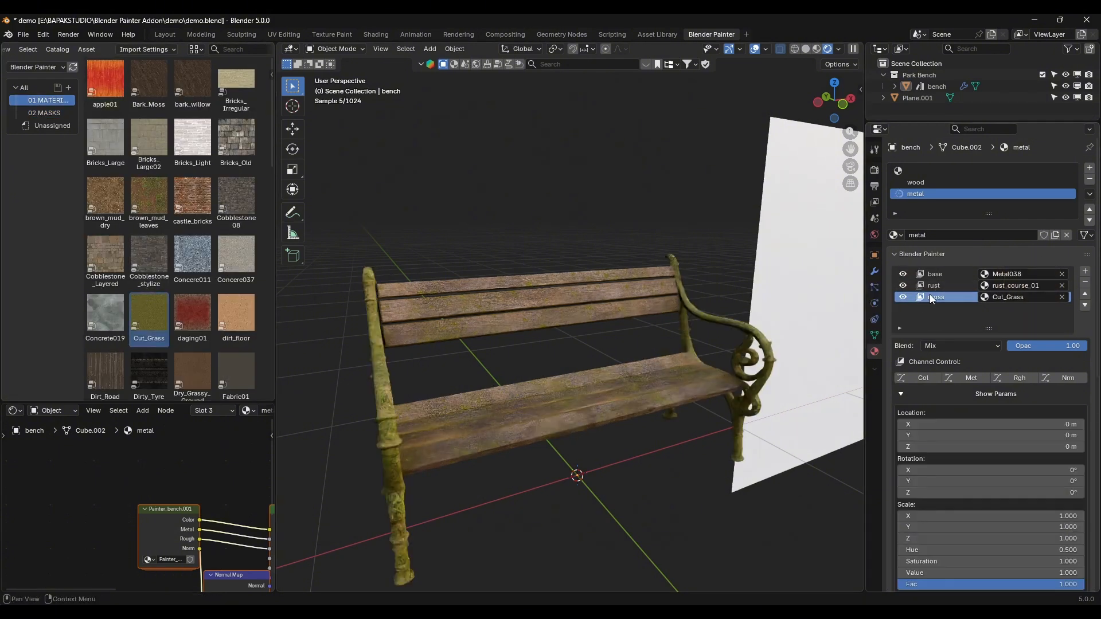
{"action": "scroll", "coordinate": [931, 328], "scroll_direction": "down", "scroll_amount": 3}
{"action": "left_click", "coordinate": [949, 446]}
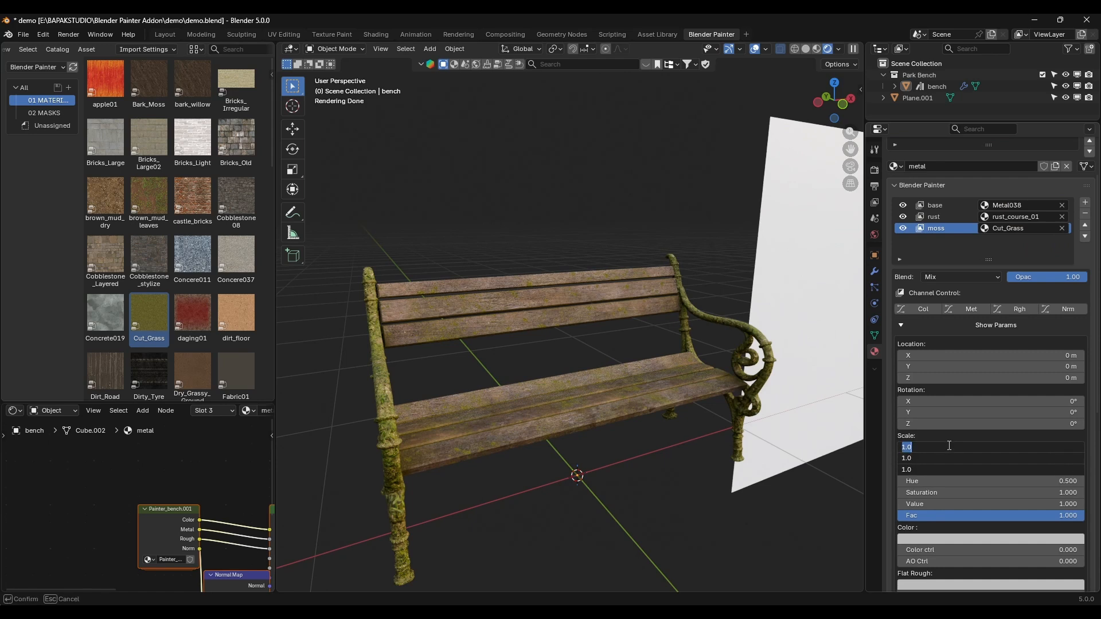
{"action": "type", "text": "7"}
{"action": "key", "text": "Return"}
Step: Try a Saturation of 1.5 on the moss layer
{"action": "scroll", "coordinate": [944, 445], "scroll_direction": "down", "scroll_amount": 4}
{"action": "left_click", "coordinate": [937, 402]}
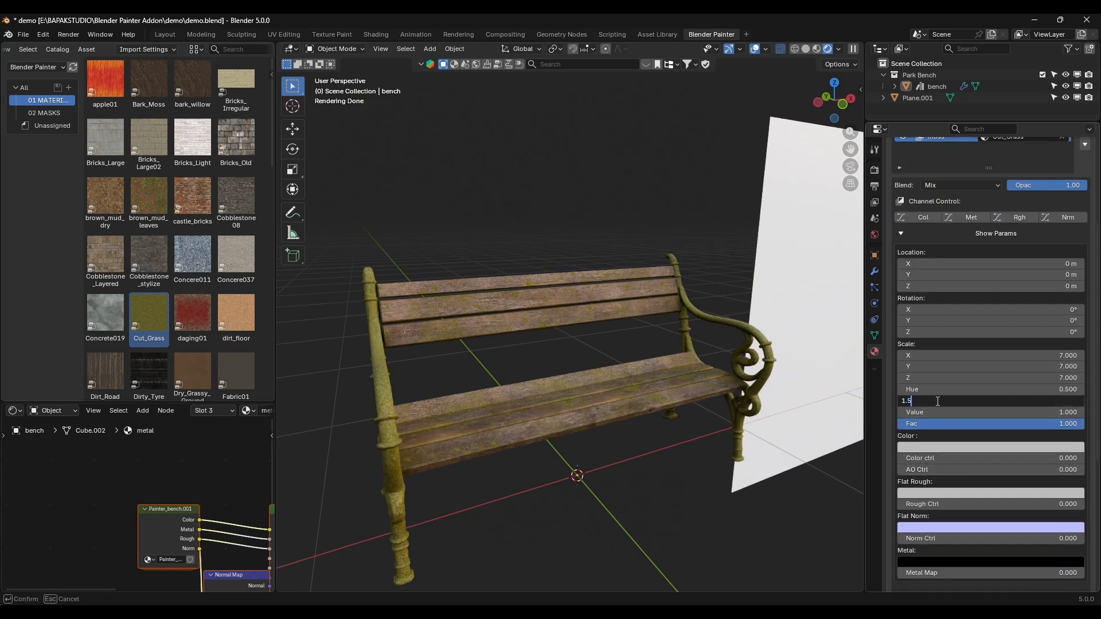
{"action": "type", "text": "1.5"}
{"action": "key", "text": "Return"}
Step: Set the moss layer's Saturation to 1.2 and its Value to 0.8
{"action": "left_click", "coordinate": [937, 401]}
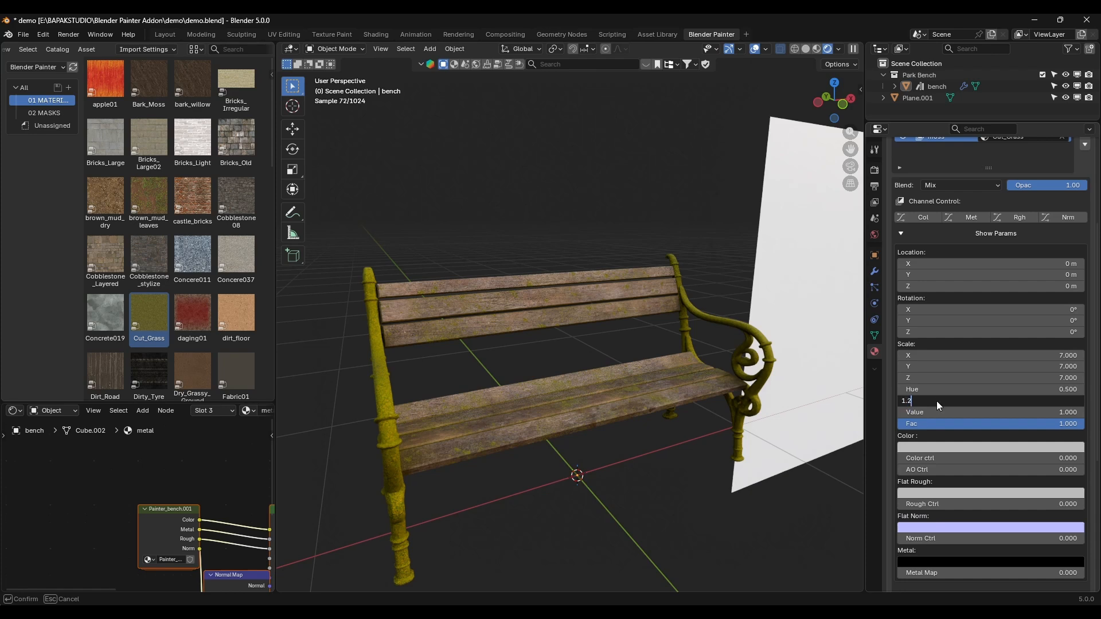
{"action": "type", "text": "1.2"}
{"action": "key", "text": "Return"}
{"action": "left_click", "coordinate": [942, 412]}
{"action": "type", "text": ".8"}
{"action": "key", "text": "Return"}
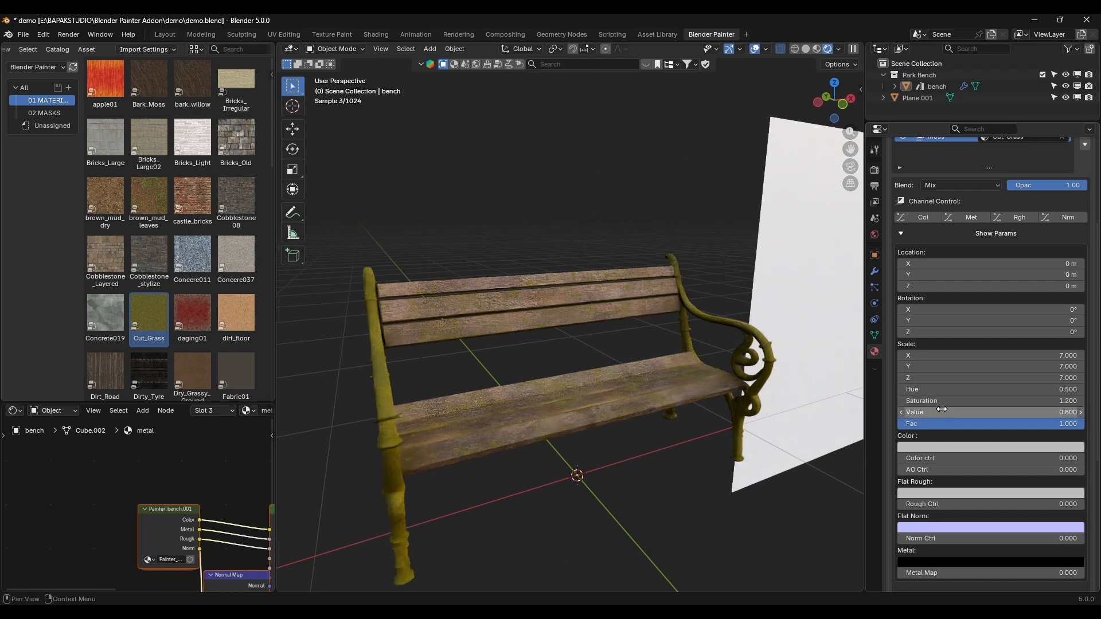
Step: Darken the moss layer further by setting its Value to 0.7
{"action": "middle_click_drag", "start_coordinate": [632, 401], "coordinate": [1013, 452]}
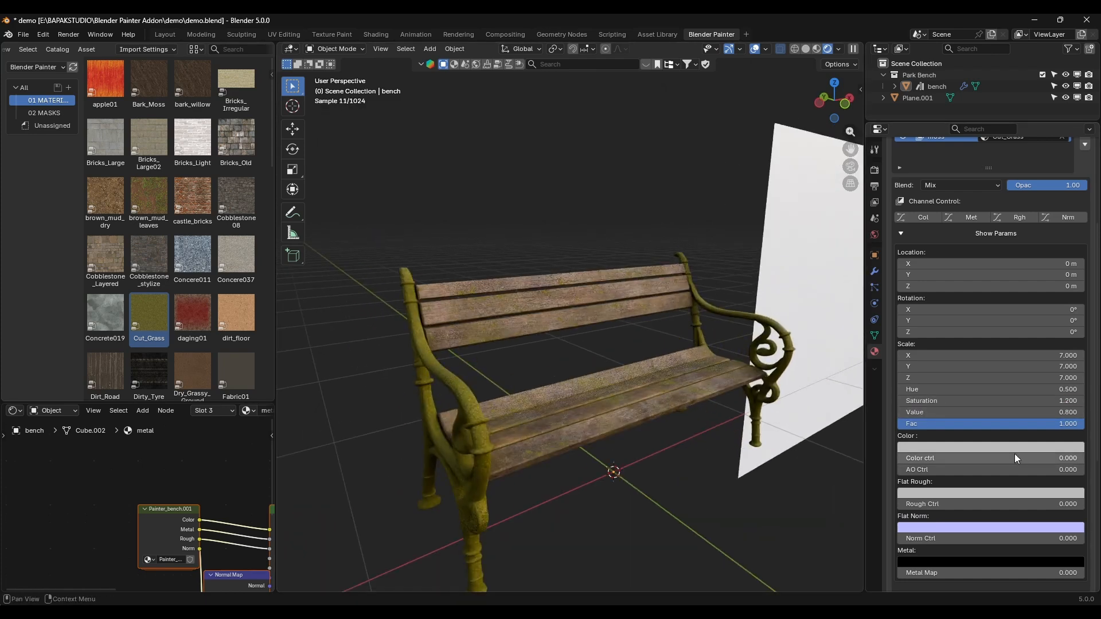
{"action": "left_click", "coordinate": [1008, 412]}
{"action": "type", "text": ".7"}
{"action": "key", "text": "Return"}
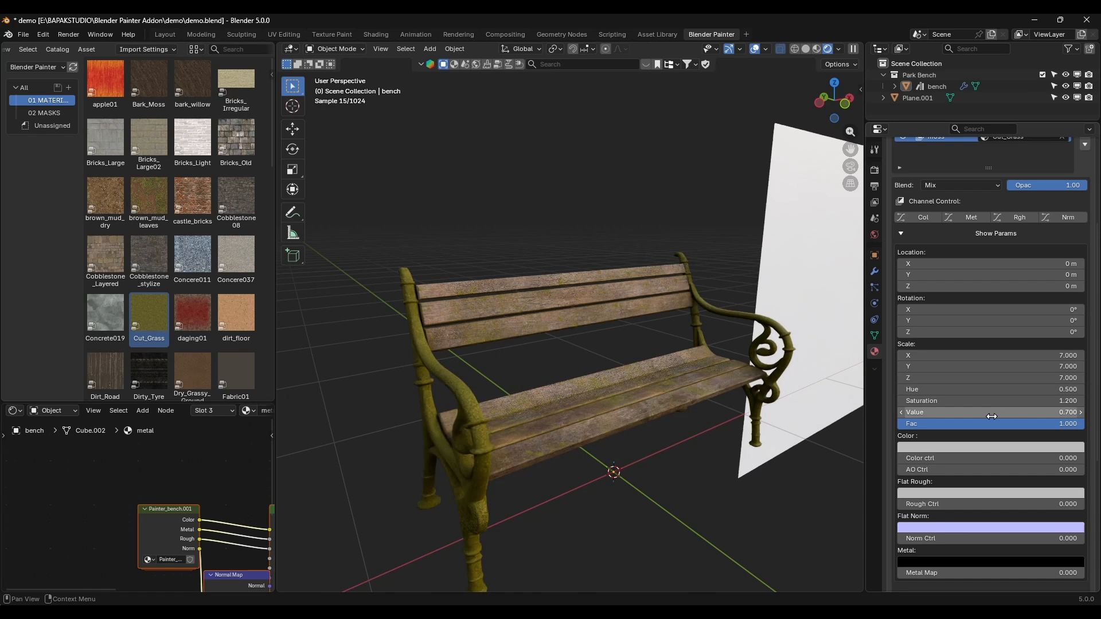
Step: Add a mask to the moss layer and assign Grunge_Dirty01 to it
{"action": "scroll", "coordinate": [991, 417], "scroll_direction": "down", "scroll_amount": 8}
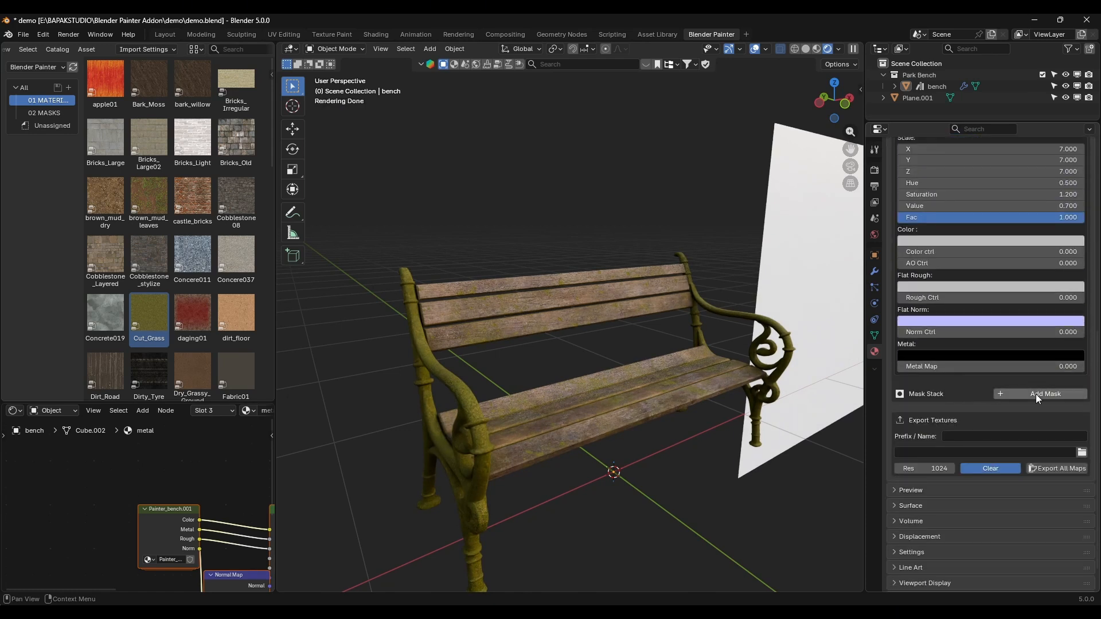
{"action": "left_click", "coordinate": [1035, 394]}
{"action": "left_click", "coordinate": [57, 110]}
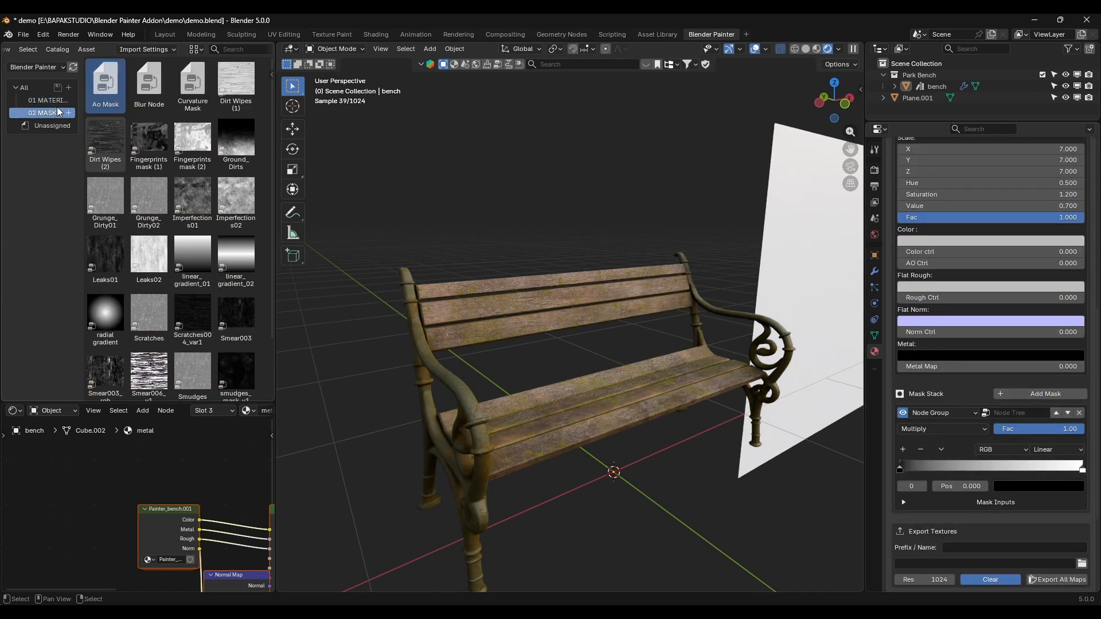
{"action": "scroll", "coordinate": [172, 219], "scroll_direction": "down", "scroll_amount": 3}
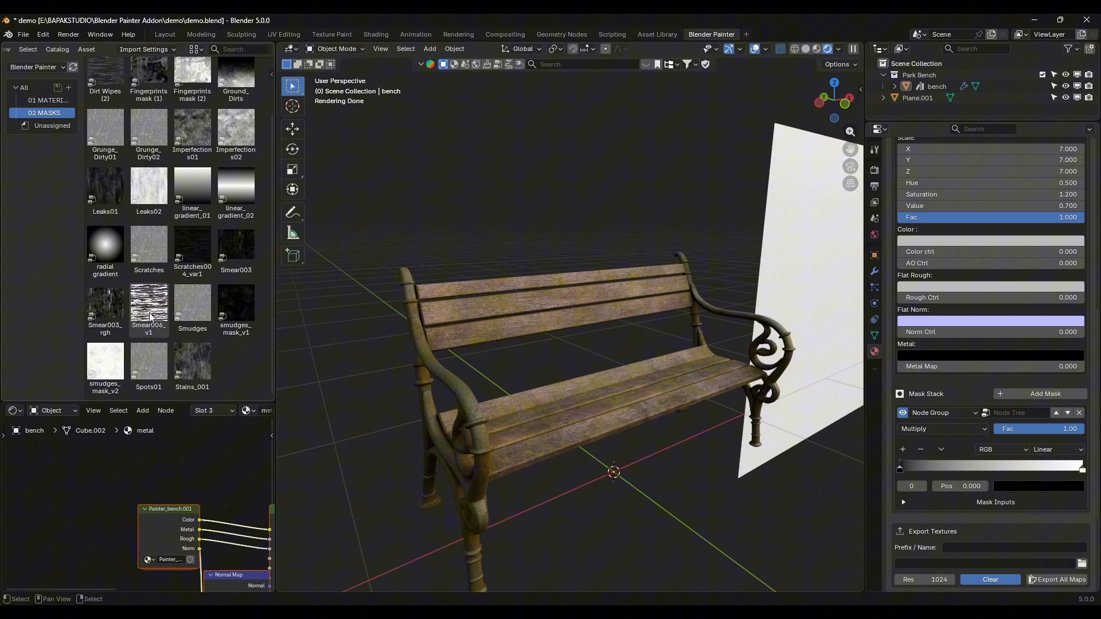
{"action": "scroll", "coordinate": [154, 332], "scroll_direction": "up", "scroll_amount": 3}
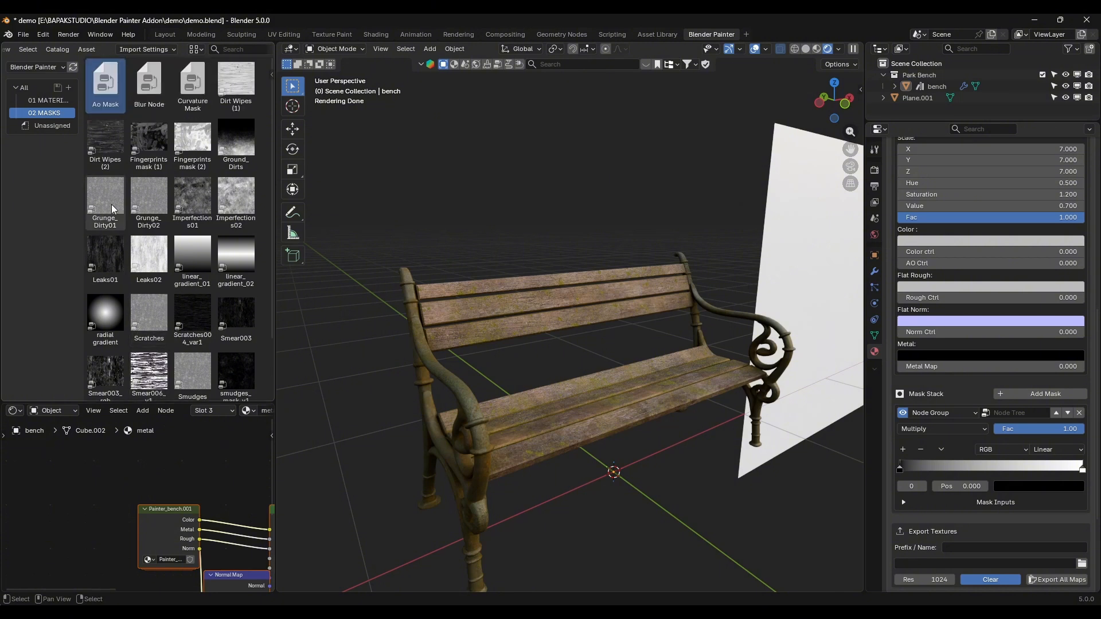
{"action": "left_click_drag", "start_coordinate": [98, 194], "coordinate": [1020, 413]}
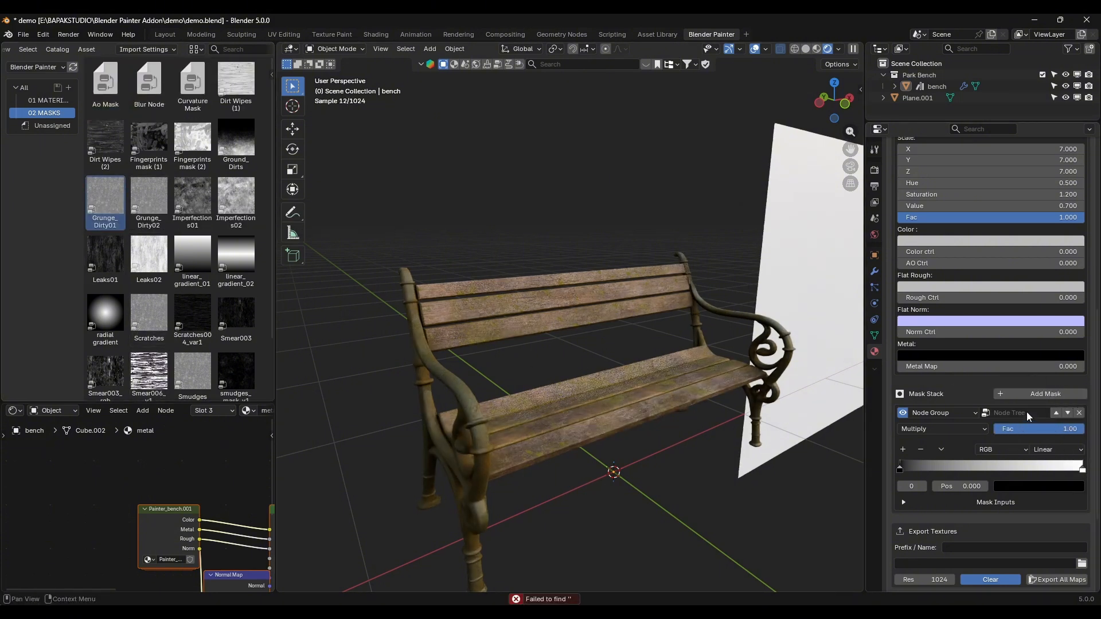
{"action": "left_click", "coordinate": [1009, 415]}
{"action": "type", "text": "grunge"}
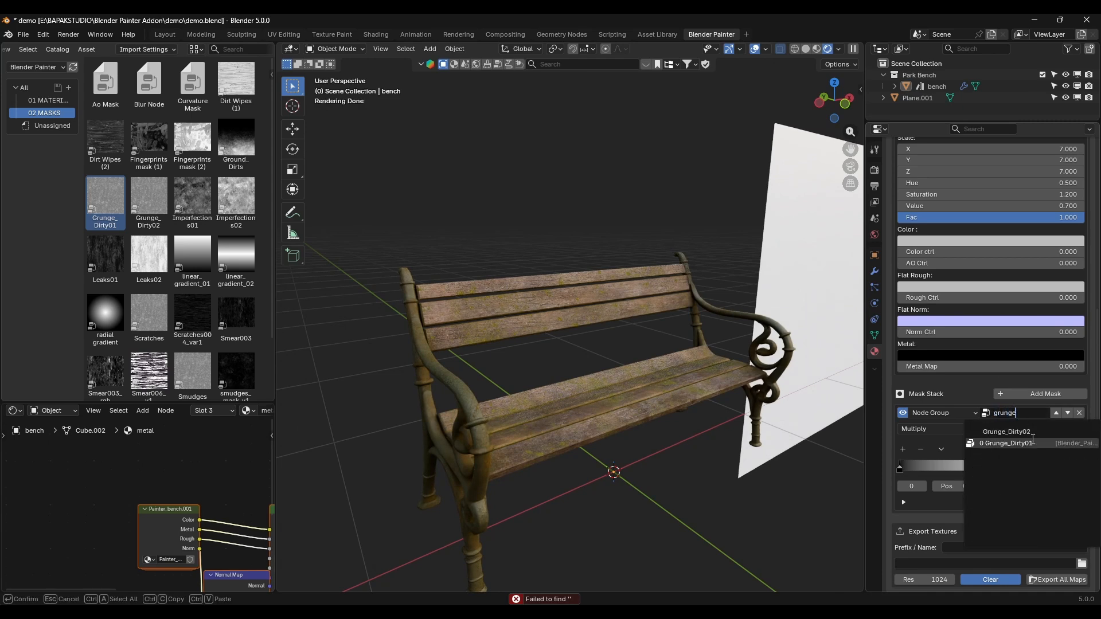
{"action": "left_click", "coordinate": [1026, 441]}
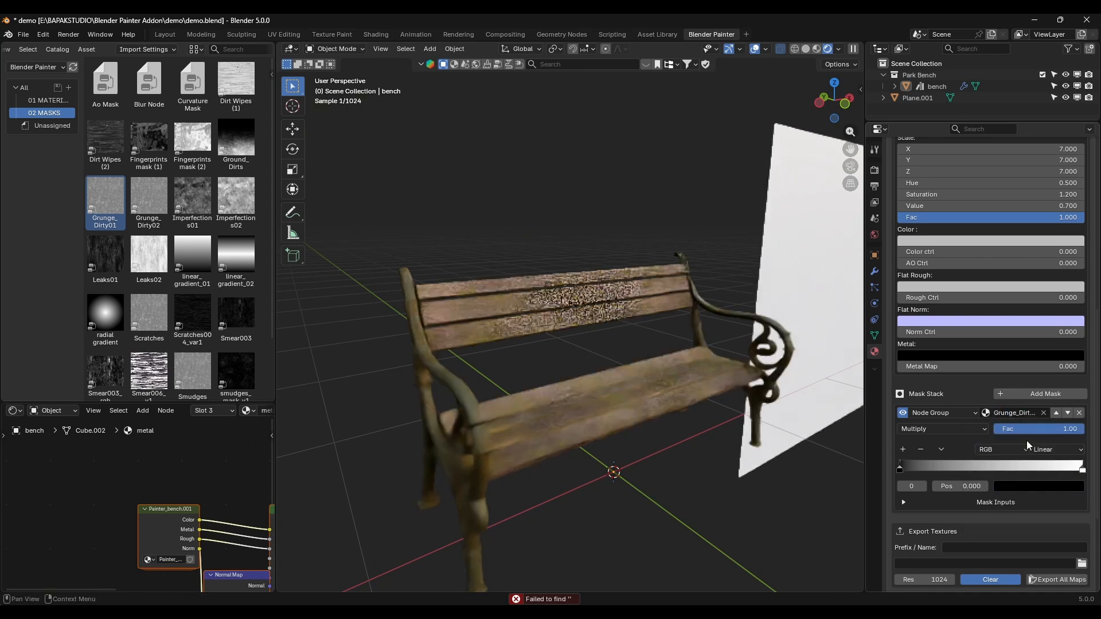
Step: Set the moss mask ramp's interpolation to Ease, with its black stop at 0.500 and its white stop pulled in just beyond it
{"action": "scroll", "coordinate": [563, 400], "scroll_direction": "up", "scroll_amount": 4}
{"action": "scroll", "coordinate": [563, 400], "scroll_direction": "down", "scroll_amount": 5}
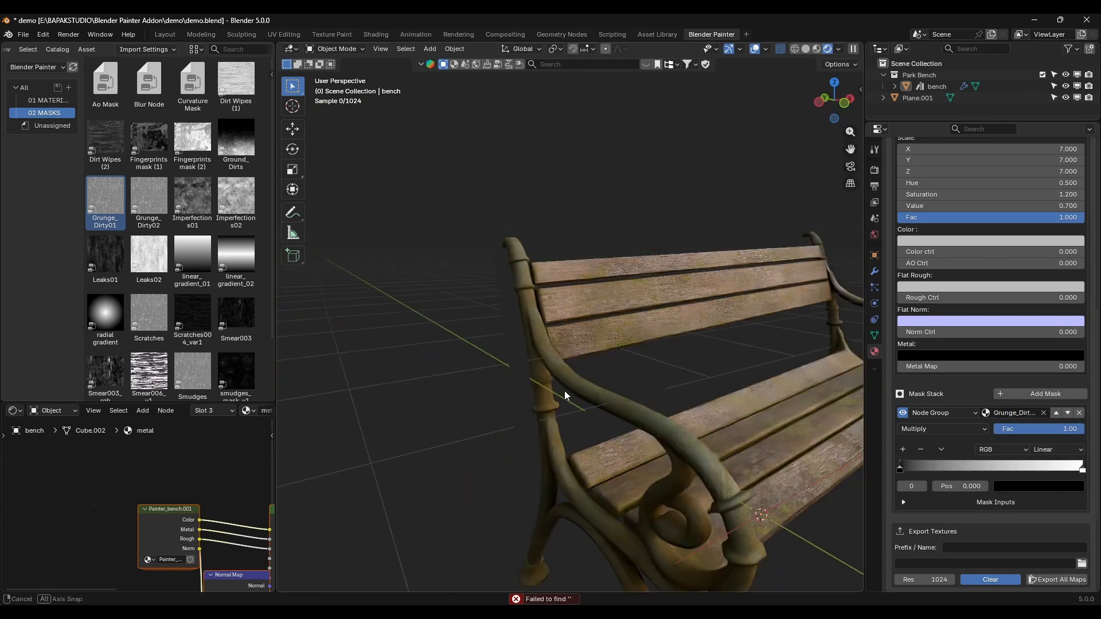
{"action": "left_click", "coordinate": [1031, 455]}
{"action": "left_click", "coordinate": [1039, 460]}
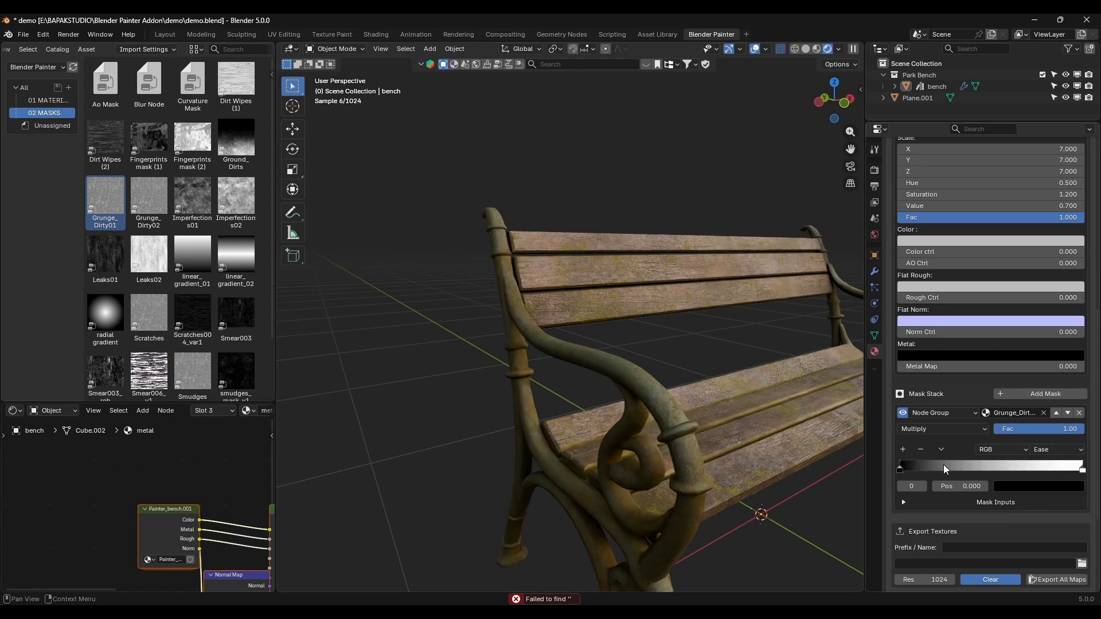
{"action": "mouse_move", "coordinate": [944, 465]}
{"action": "left_mouse_down"}
{"action": "mouse_move", "coordinate": [1003, 458]}
{"action": "mouse_move", "coordinate": [985, 464]}
{"action": "left_mouse_up"}
{"action": "mouse_move", "coordinate": [1082, 469]}
{"action": "left_mouse_down"}
{"action": "mouse_move", "coordinate": [993, 468]}
{"action": "mouse_move", "coordinate": [1010, 468]}
{"action": "left_mouse_up"}
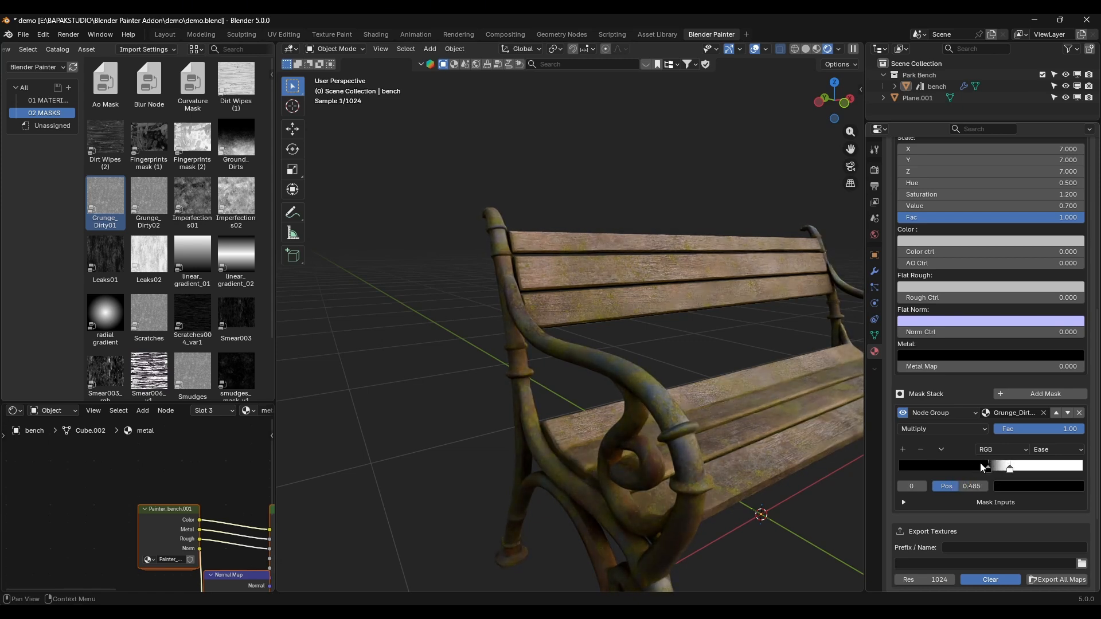
{"action": "left_click_drag", "start_coordinate": [981, 464], "coordinate": [983, 464]}
Step: Set the moss layer's material scale to 10 on all axes
{"action": "middle_click_drag", "start_coordinate": [745, 463], "coordinate": [731, 412], "text": "shift"}
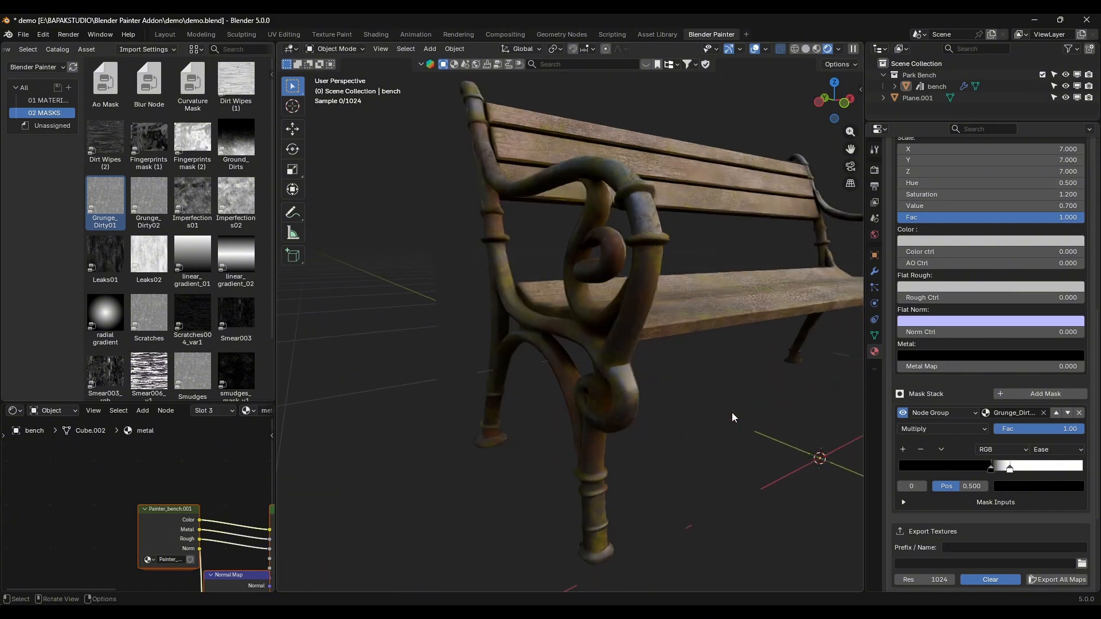
{"action": "scroll", "coordinate": [731, 411], "scroll_direction": "up", "scroll_amount": 6}
{"action": "middle_click_drag", "start_coordinate": [726, 373], "coordinate": [711, 430], "text": "shift"}
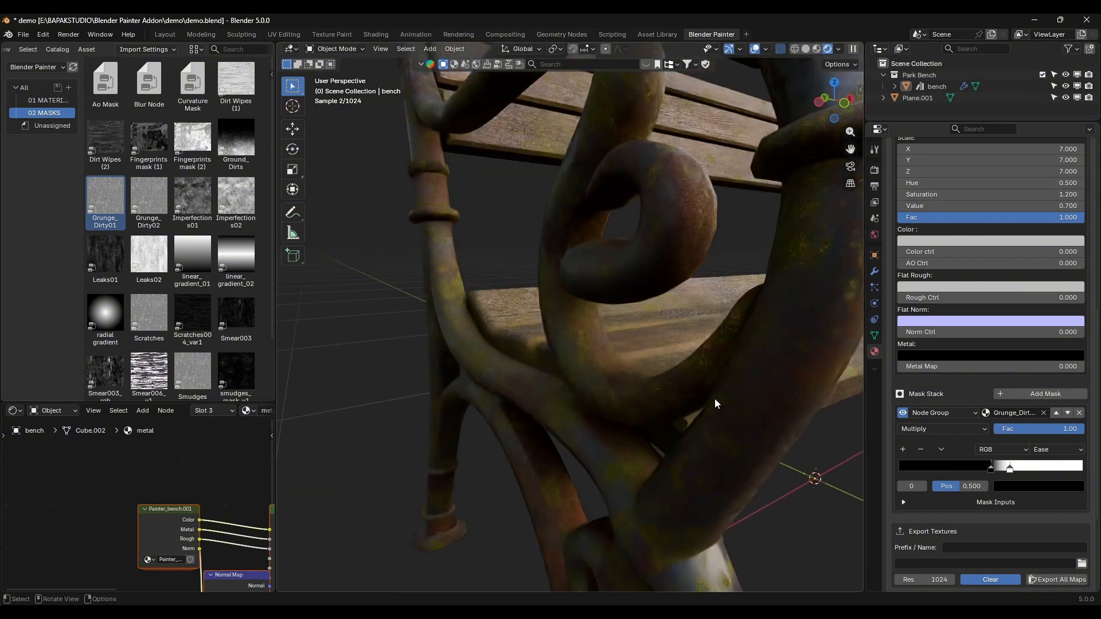
{"action": "scroll", "coordinate": [716, 393], "scroll_direction": "down", "scroll_amount": 6}
{"action": "scroll", "coordinate": [719, 390], "scroll_direction": "up", "scroll_amount": 6}
{"action": "scroll", "coordinate": [968, 404], "scroll_direction": "up", "scroll_amount": 6}
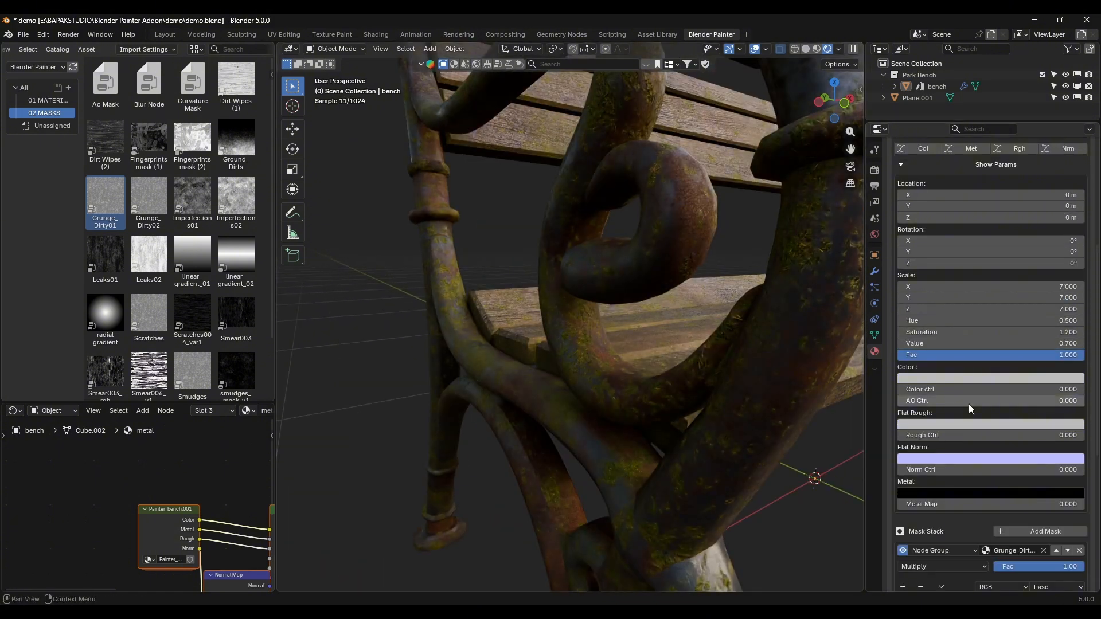
{"action": "left_click_drag", "start_coordinate": [957, 288], "coordinate": [957, 309]}
{"action": "type", "text": "1"}
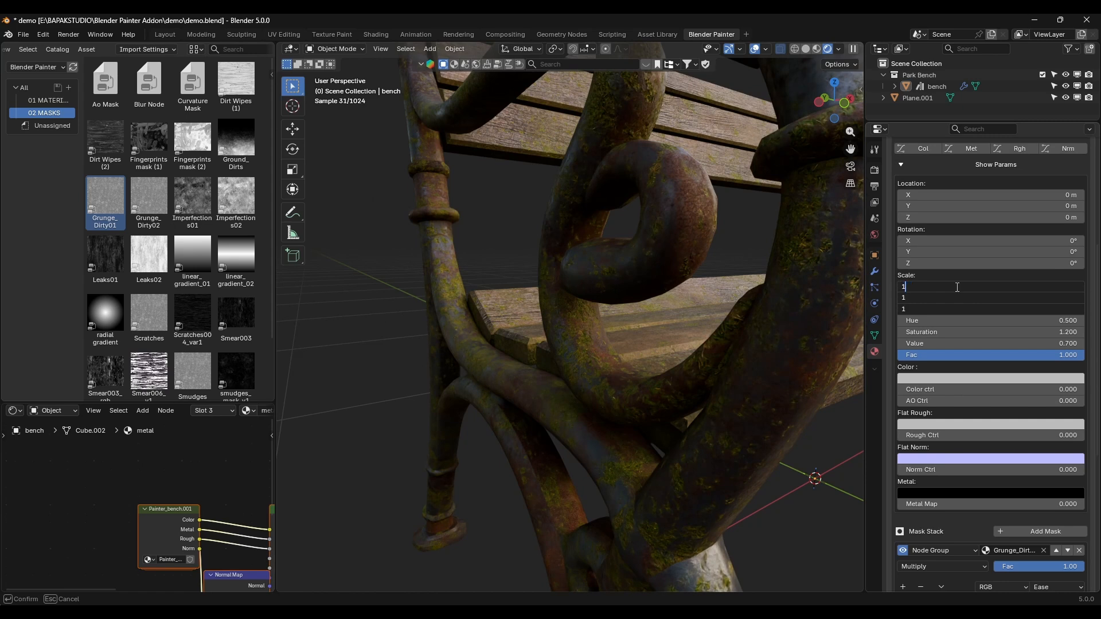
{"action": "type", "text": "0"}
{"action": "key", "text": "Return"}
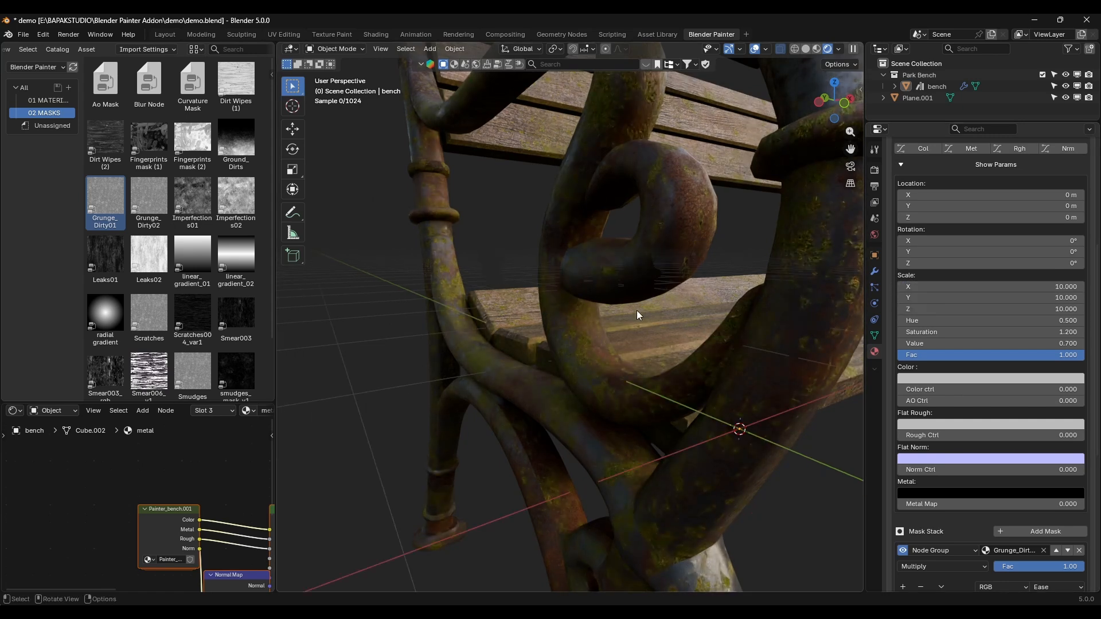
Step: Examine the moss coverage on both ends of the bench's metal frame
{"action": "scroll", "coordinate": [636, 311], "scroll_direction": "down", "scroll_amount": 7}
{"action": "mouse_move", "coordinate": [642, 321]}
{"action": "middle_mouse_down"}
{"action": "mouse_move", "coordinate": [699, 333]}
{"action": "mouse_move", "coordinate": [587, 321]}
{"action": "mouse_move", "coordinate": [638, 328]}
{"action": "middle_mouse_up"}
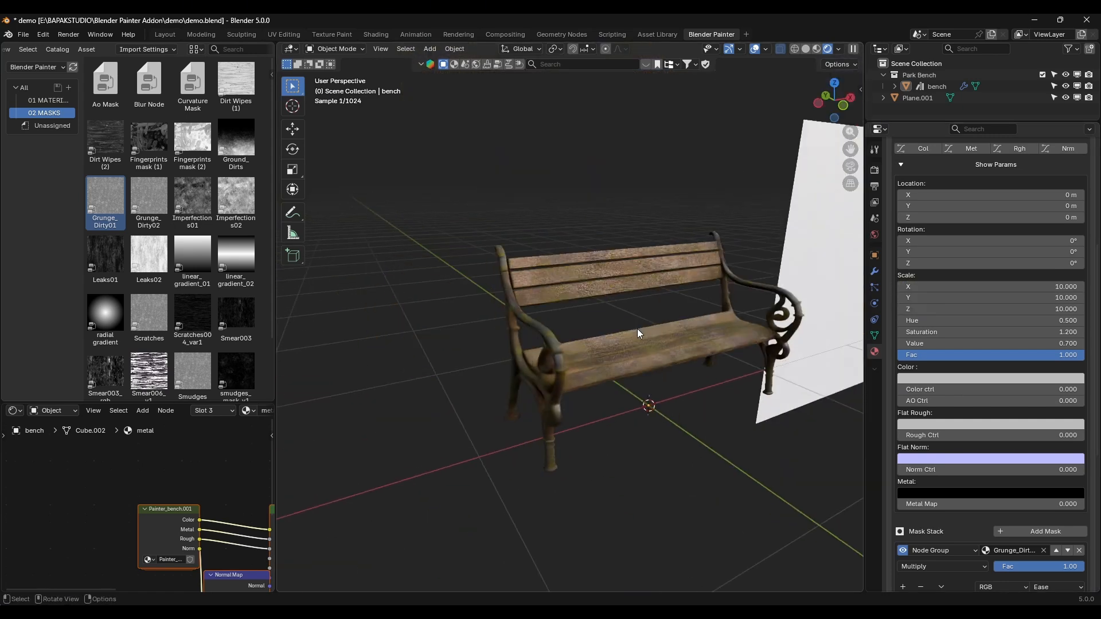
{"action": "scroll", "coordinate": [638, 329], "scroll_direction": "up", "scroll_amount": 8}
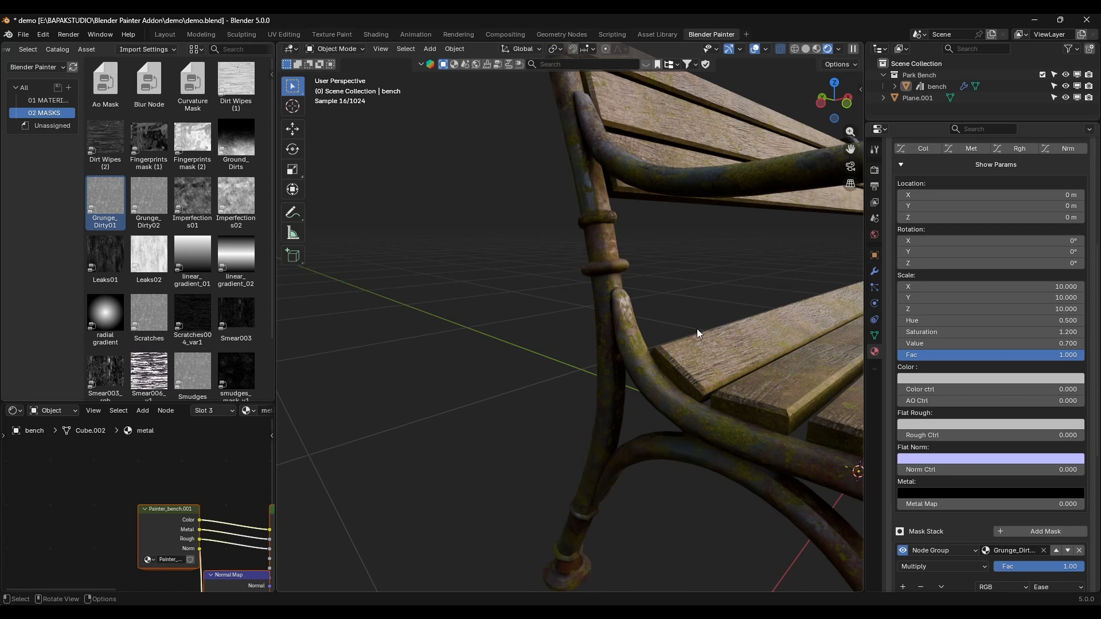
{"action": "scroll", "coordinate": [697, 326], "scroll_direction": "down", "scroll_amount": 4}
{"action": "middle_click_drag", "start_coordinate": [697, 325], "coordinate": [664, 325]}
{"action": "middle_click_drag", "start_coordinate": [733, 310], "coordinate": [749, 343], "text": "shift"}
{"action": "scroll", "coordinate": [634, 339], "scroll_direction": "up", "scroll_amount": 5}
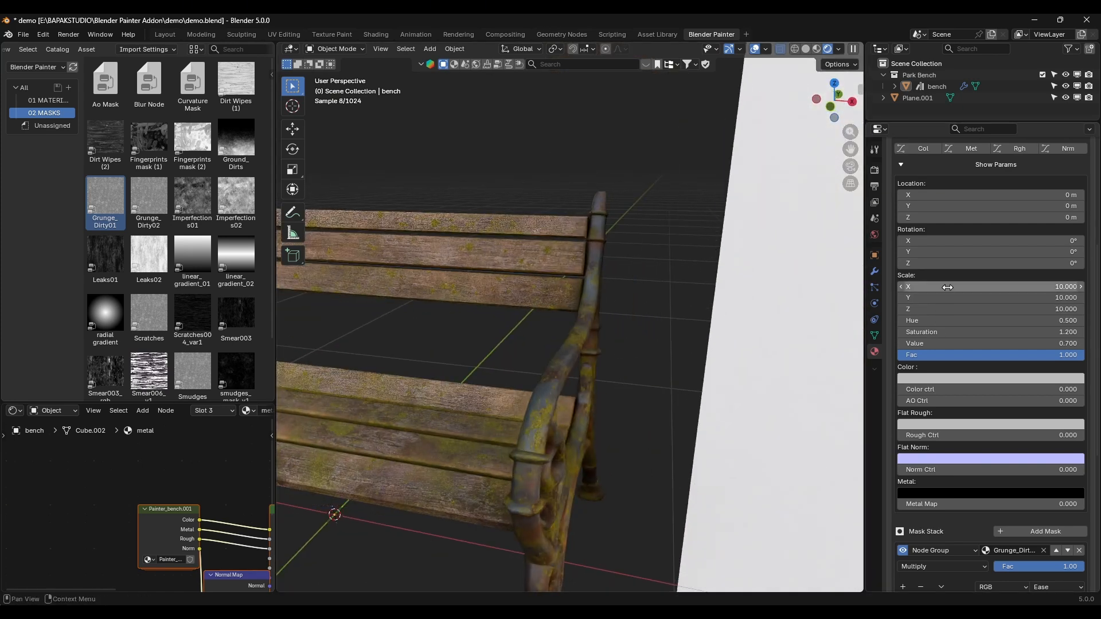
Step: Shift the moss layer's grunge mask location to X 0.17 m and Y 0.09 m and review the whole bench
{"action": "scroll", "coordinate": [968, 504], "scroll_direction": "down", "scroll_amount": 10}
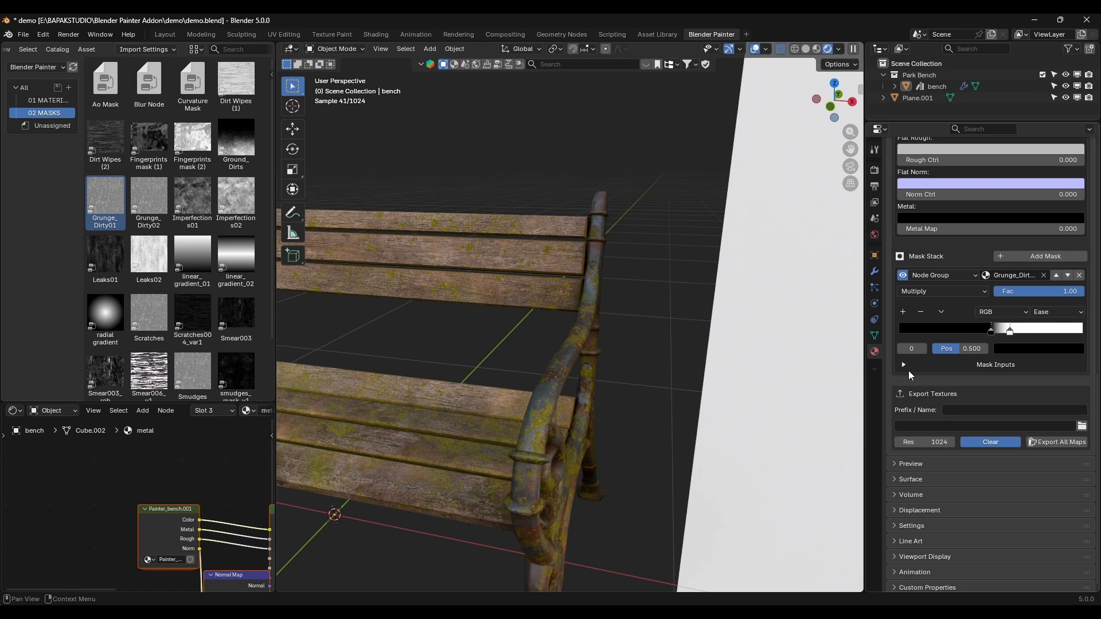
{"action": "left_click", "coordinate": [904, 365]}
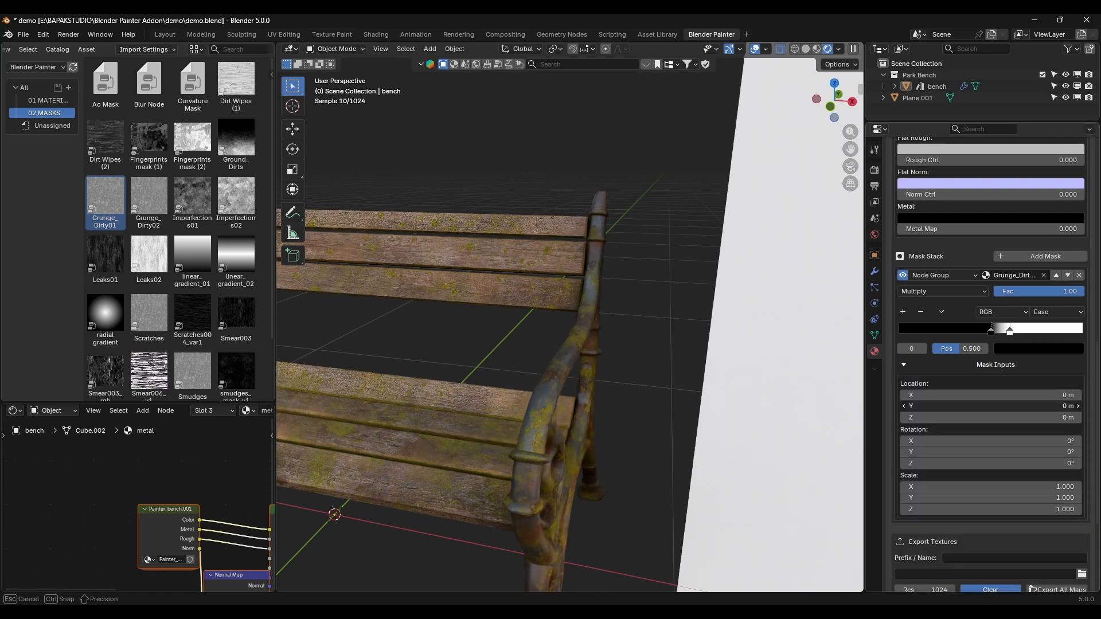
{"action": "left_click_drag", "start_coordinate": [995, 407], "coordinate": [1027, 395]}
{"action": "scroll", "coordinate": [676, 340], "scroll_direction": "down", "scroll_amount": 6}
{"action": "scroll", "coordinate": [621, 312], "scroll_direction": "up", "scroll_amount": 4}
{"action": "middle_click_drag", "start_coordinate": [622, 312], "coordinate": [634, 311]}
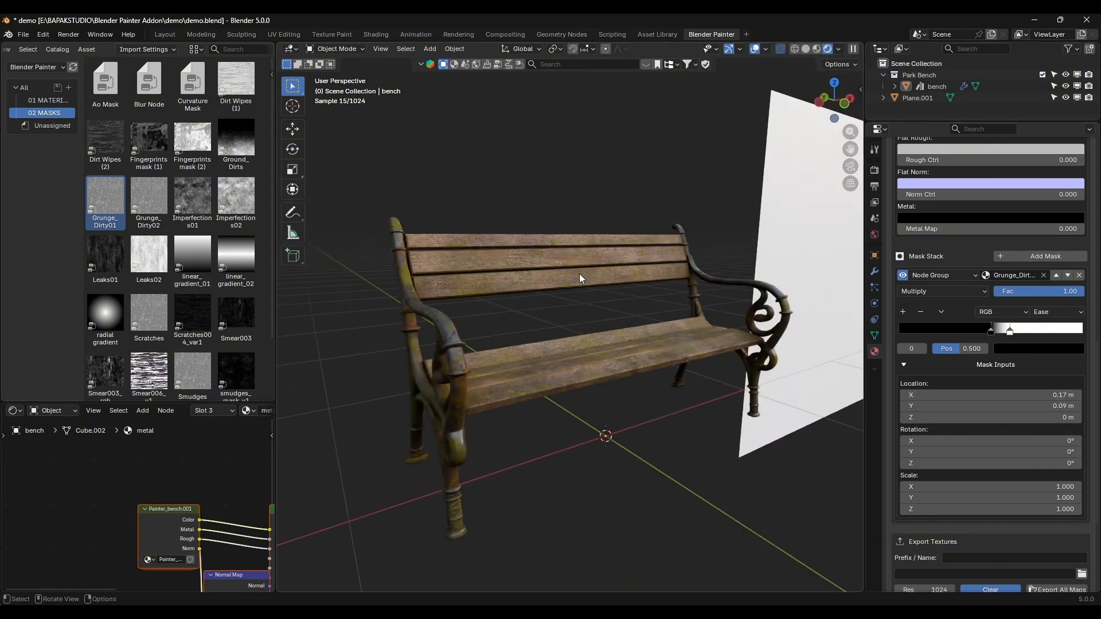
Step: Shift the moss layer's grunge mask location to X 0.29 m and Y -0.51 m, then collapse the mask inputs
{"action": "middle_click_drag", "start_coordinate": [579, 273], "coordinate": [588, 290]}
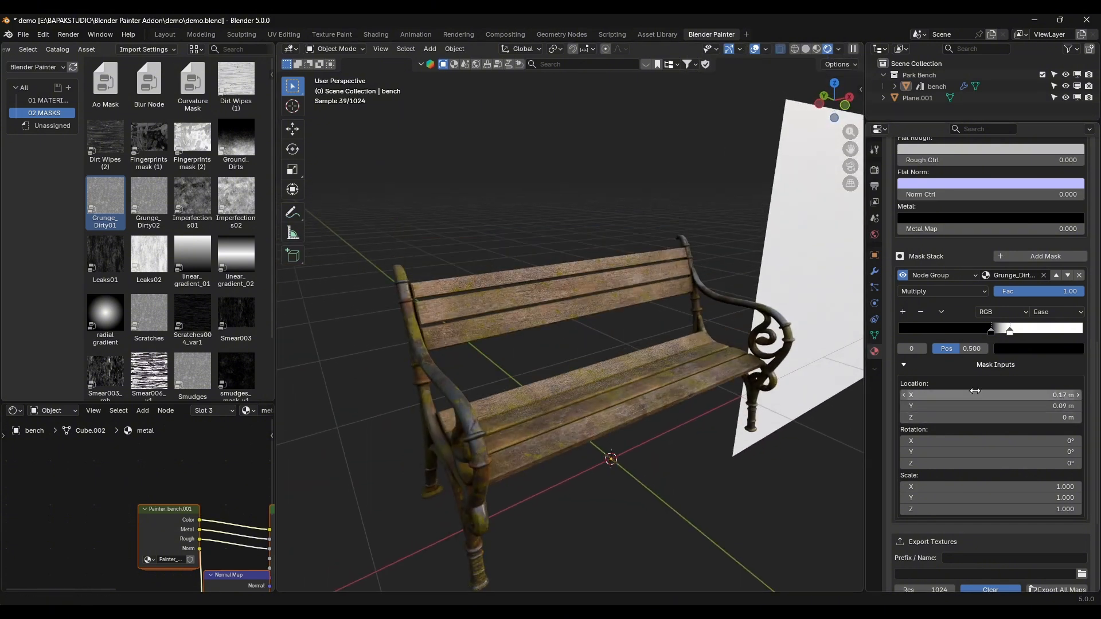
{"action": "left_click_drag", "start_coordinate": [1027, 395], "coordinate": [1064, 395]}
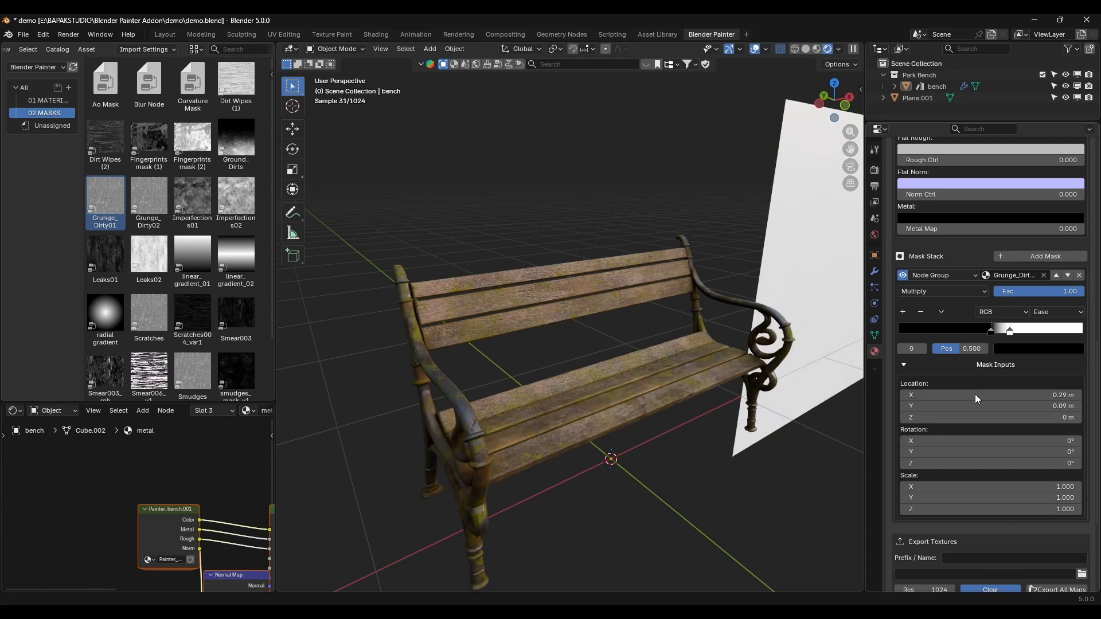
{"action": "middle_click_drag", "start_coordinate": [650, 344], "coordinate": [598, 338]}
{"action": "scroll", "coordinate": [629, 339], "scroll_direction": "up", "scroll_amount": 3}
{"action": "left_click_drag", "start_coordinate": [1010, 405], "coordinate": [851, 406]}
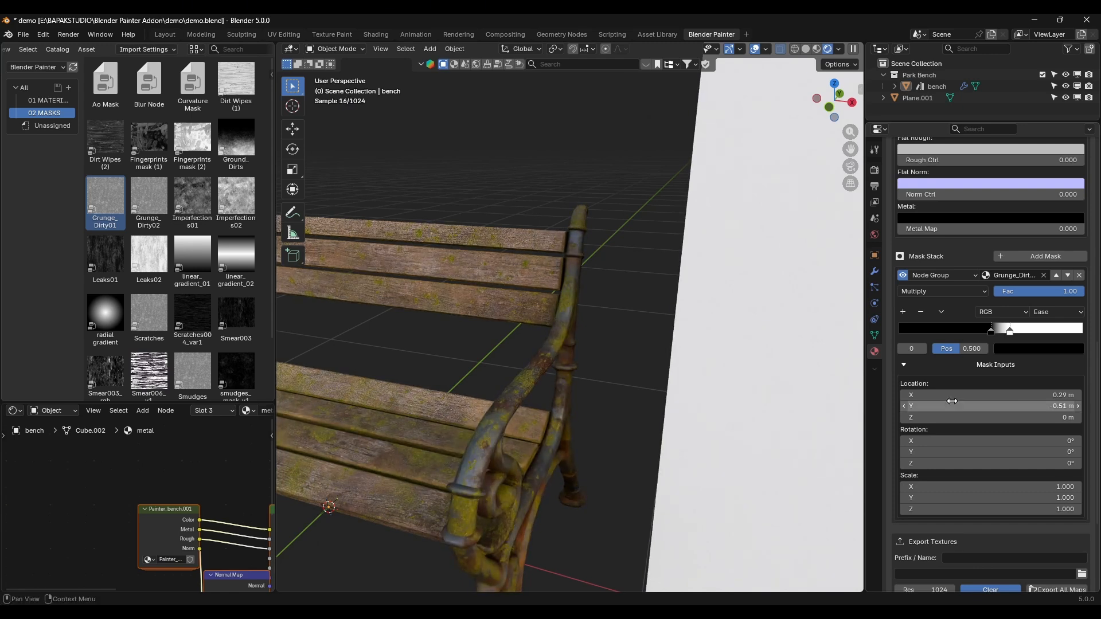
{"action": "middle_click_drag", "start_coordinate": [573, 384], "coordinate": [674, 376]}
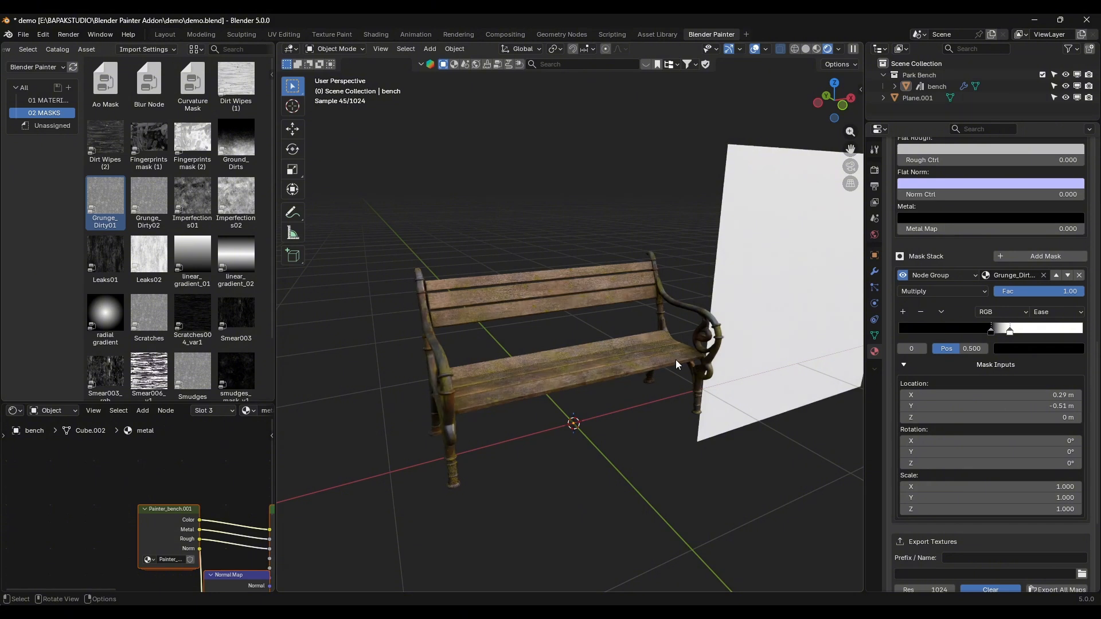
{"action": "left_click", "coordinate": [904, 365]}
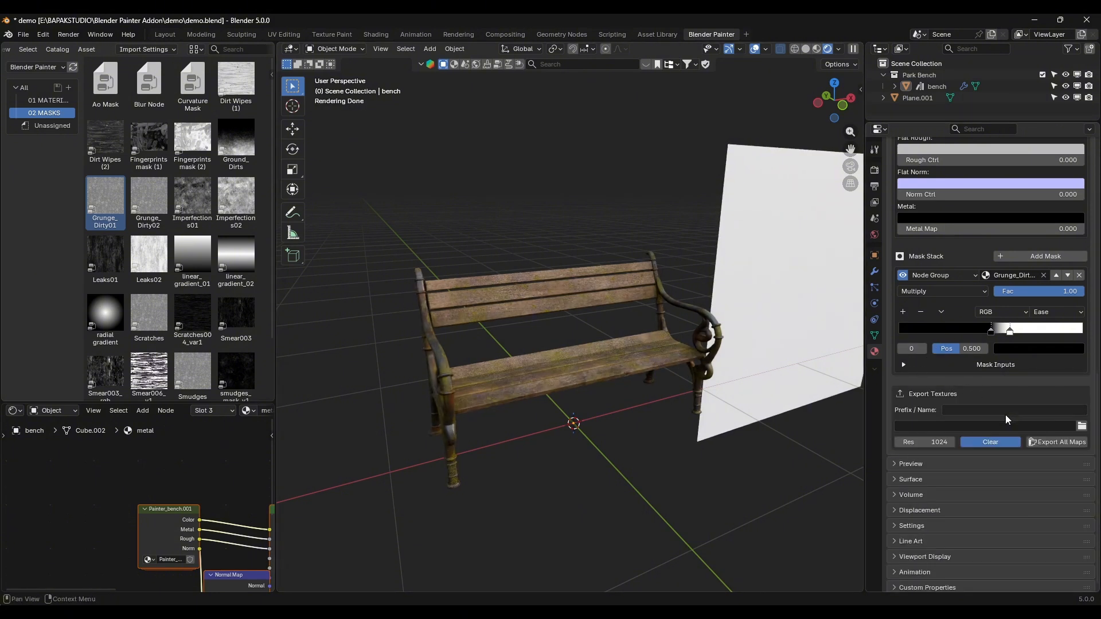
{"action": "scroll", "coordinate": [952, 402], "scroll_direction": "up", "scroll_amount": 15}
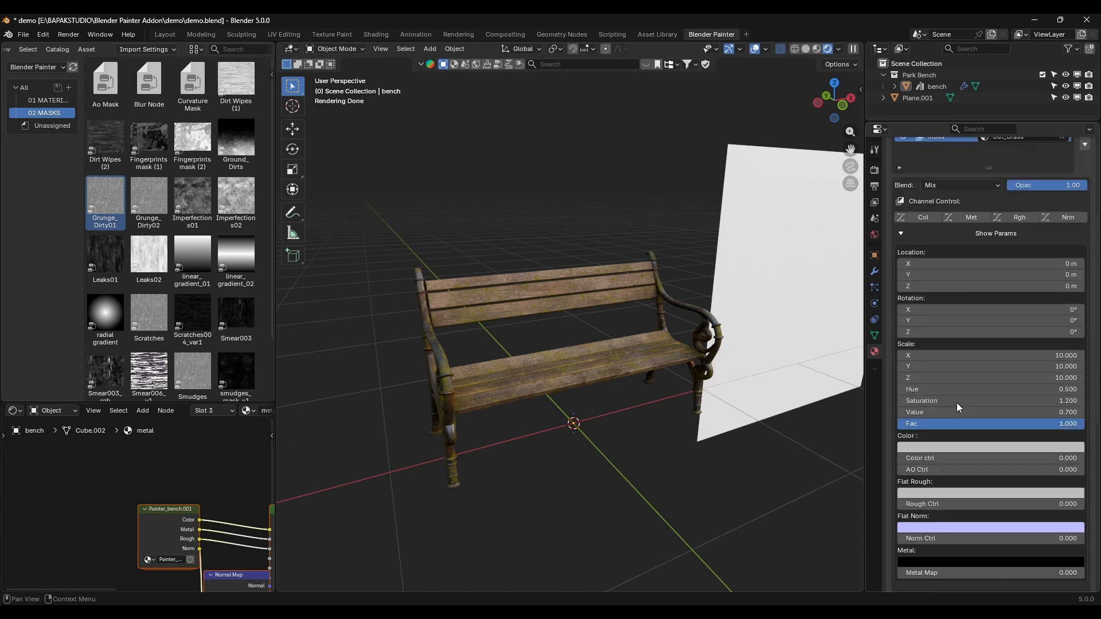
{"action": "scroll", "coordinate": [921, 363], "scroll_direction": "down", "scroll_amount": 10}
{"action": "scroll", "coordinate": [927, 483], "scroll_direction": "down", "scroll_amount": 4}
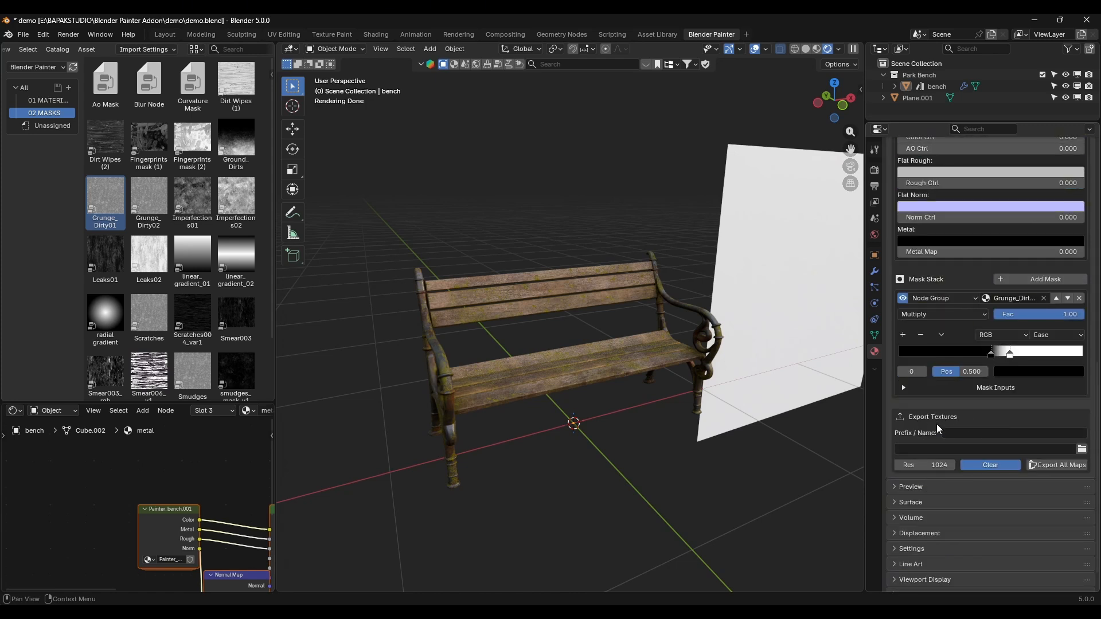
{"action": "scroll", "coordinate": [959, 430], "scroll_direction": "up", "scroll_amount": 15}
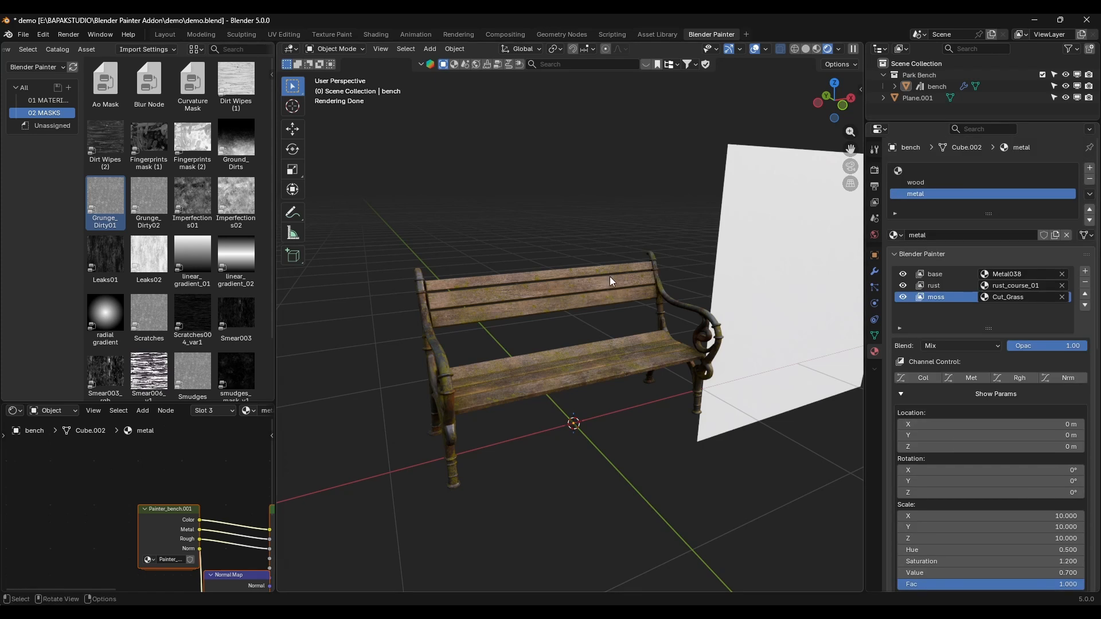
Step: Examine the bench's UV layout in the UV Editor, using the editor area that shows the material nodes
{"action": "left_click", "coordinate": [610, 276]}
{"action": "left_click", "coordinate": [782, 246]}
{"action": "mouse_move", "coordinate": [782, 246]}
{"action": "middle_mouse_down"}
{"action": "mouse_move", "coordinate": [695, 256]}
{"action": "mouse_move", "coordinate": [582, 308]}
{"action": "mouse_move", "coordinate": [473, 303]}
{"action": "middle_mouse_up"}
{"action": "left_click", "coordinate": [474, 304]}
{"action": "key", "text": "Tab"}
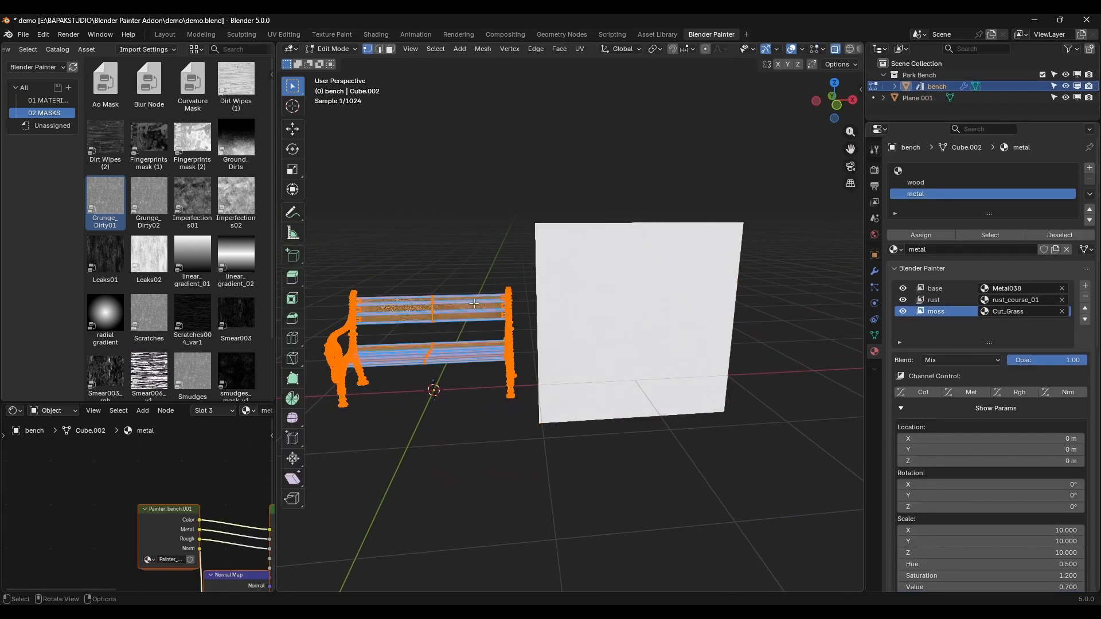
{"action": "key", "text": "shift+F10"}
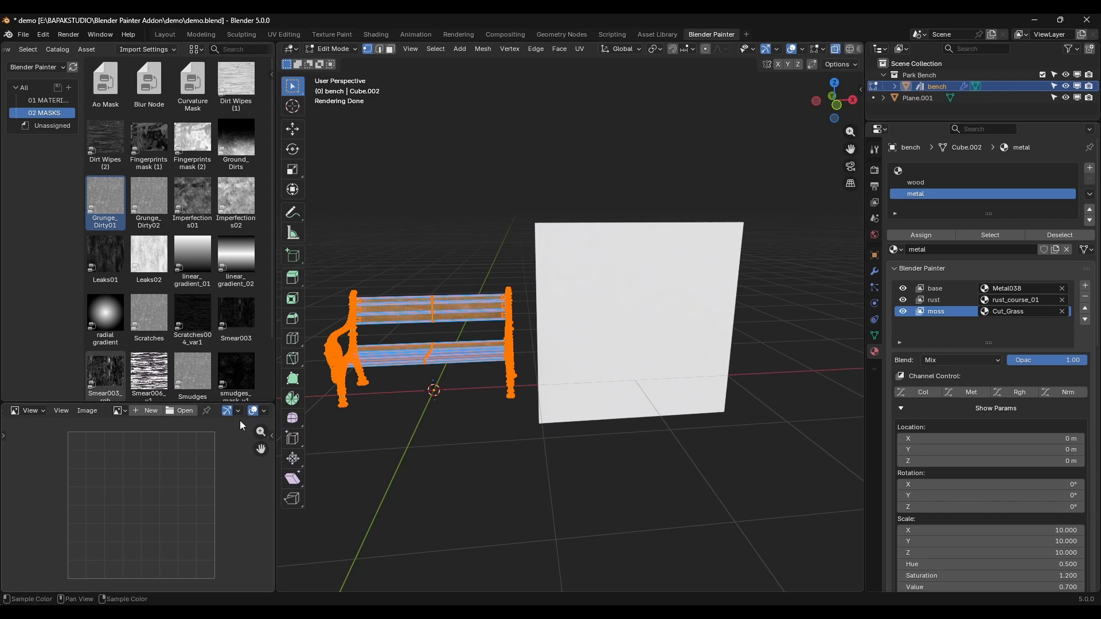
{"action": "key", "text": "shift+F10"}
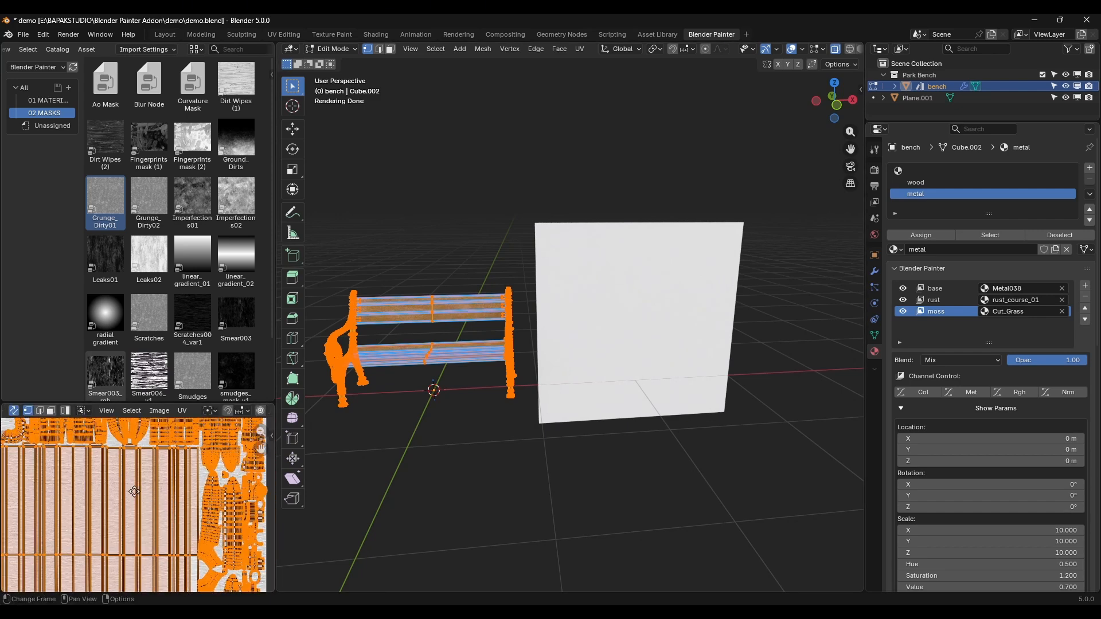
{"action": "scroll", "coordinate": [134, 491], "scroll_direction": "up", "scroll_amount": 5}
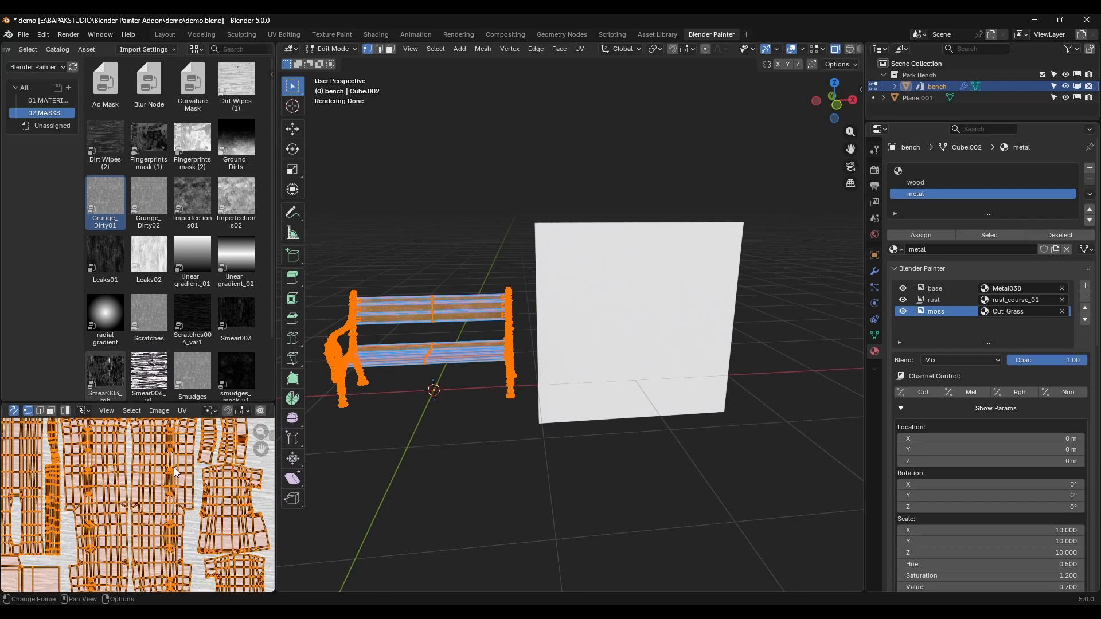
{"action": "middle_click_drag", "start_coordinate": [205, 485], "coordinate": [154, 495]}
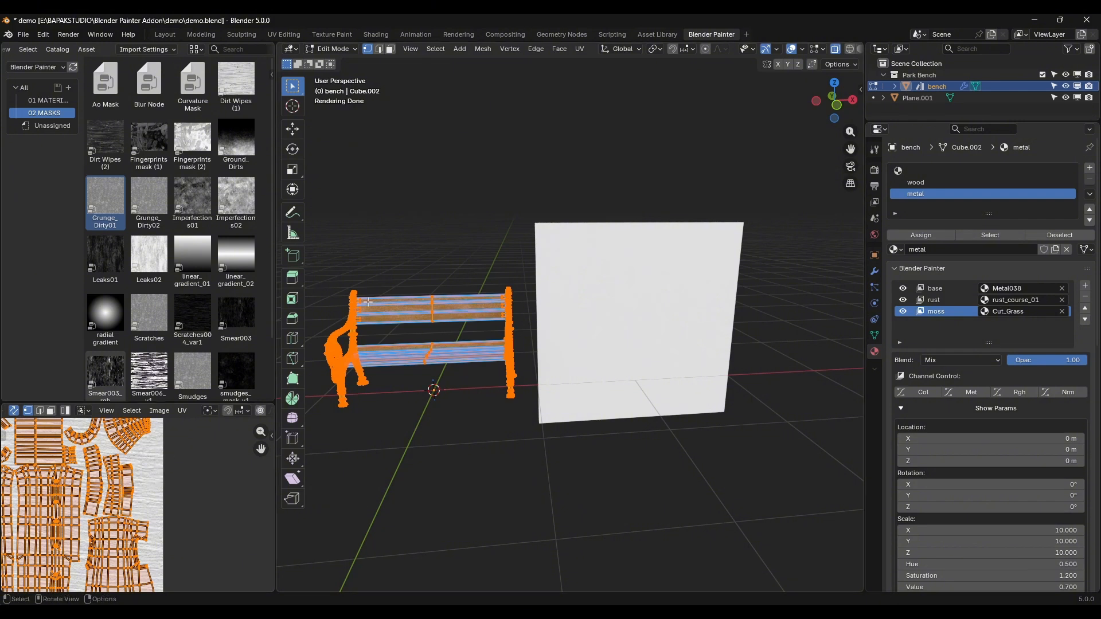
{"action": "key", "text": "Tab"}
Step: Select the large block of faces on the white plane and add two material slots to the plane
{"action": "left_click", "coordinate": [677, 320]}
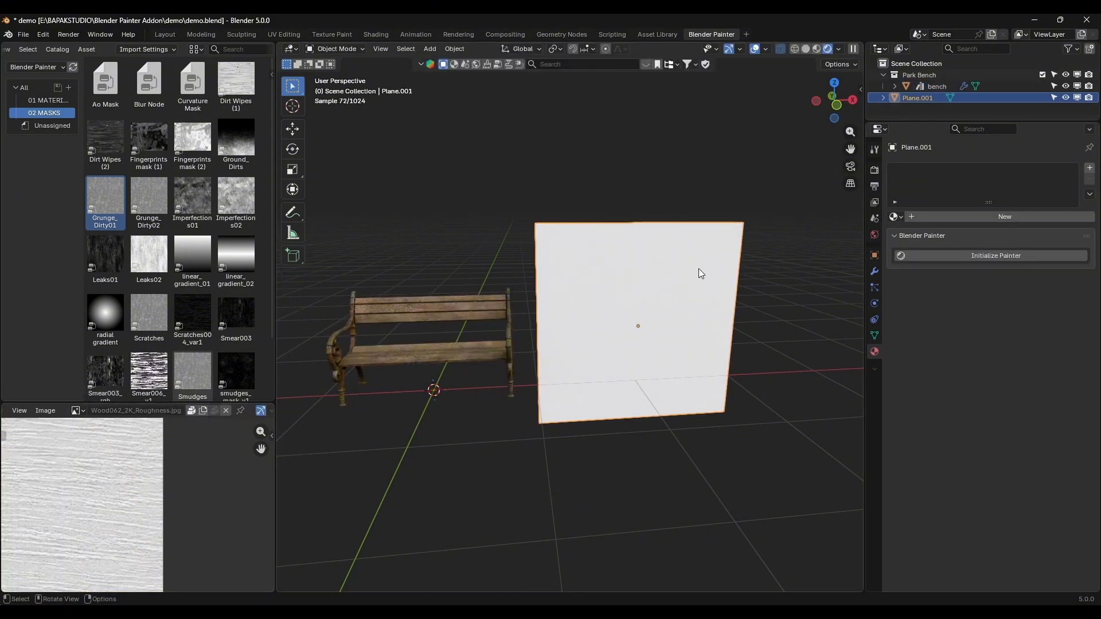
{"action": "key", "text": "Tab"}
{"action": "left_click_drag", "start_coordinate": [530, 292], "coordinate": [659, 352]}
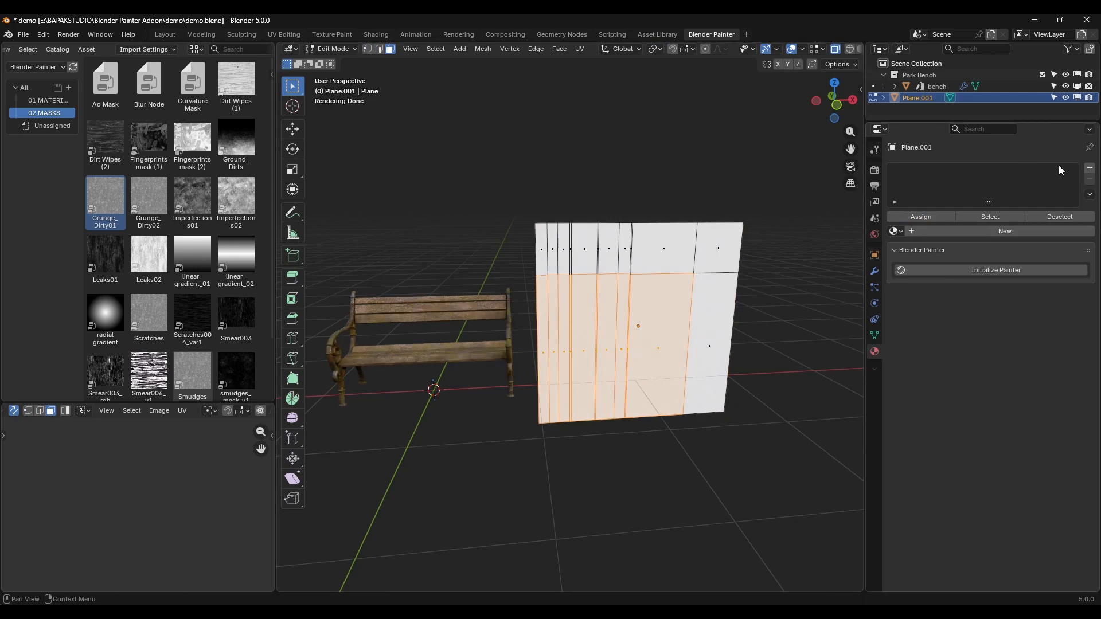
{"action": "left_click", "coordinate": [1090, 169]}
{"action": "left_click", "coordinate": [1089, 168]}
{"action": "left_click", "coordinate": [967, 172]}
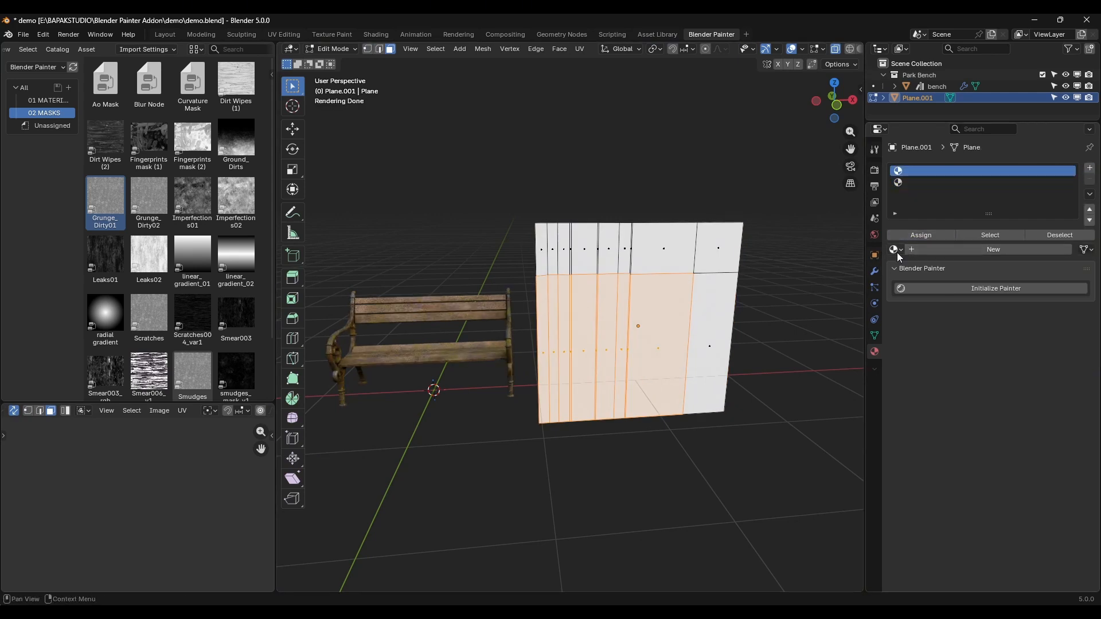
Step: Put the wood material in the plane's first slot, assign the selected faces to the second slot and give it metal
{"action": "left_click", "coordinate": [896, 251]}
{"action": "left_click", "coordinate": [917, 279]}
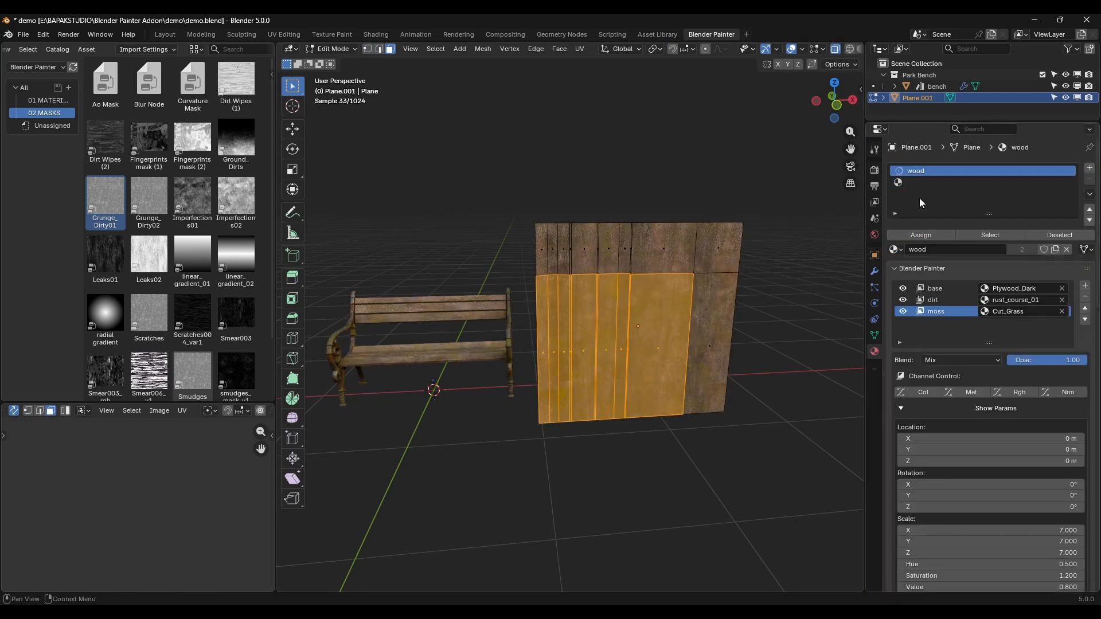
{"action": "left_click", "coordinate": [923, 182]}
{"action": "left_click", "coordinate": [910, 238]}
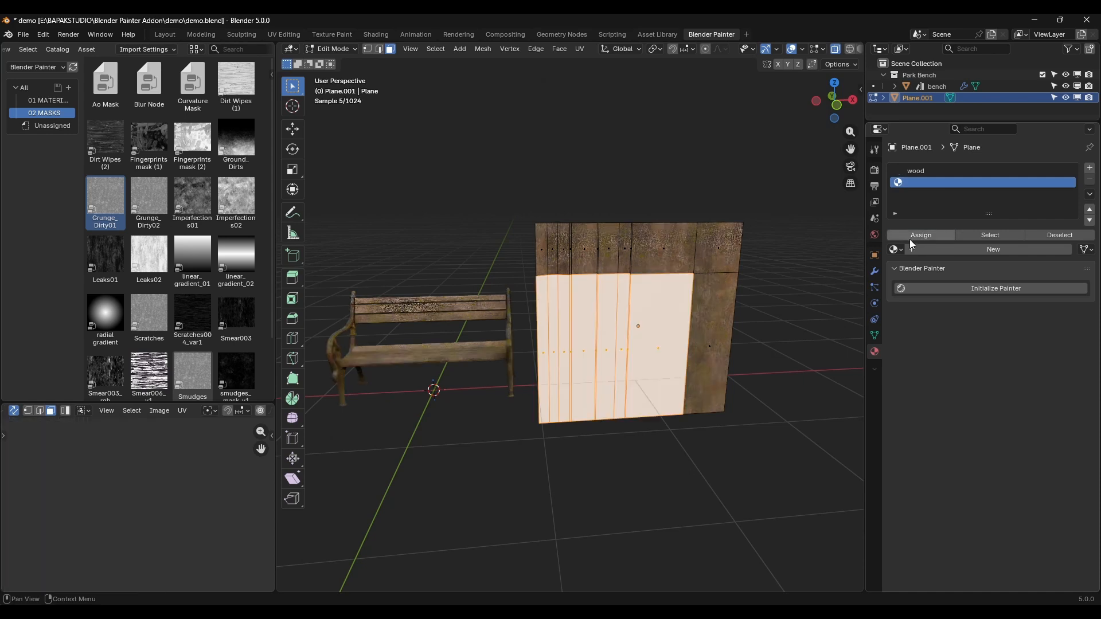
{"action": "left_click", "coordinate": [896, 250]}
{"action": "left_click", "coordinate": [917, 267]}
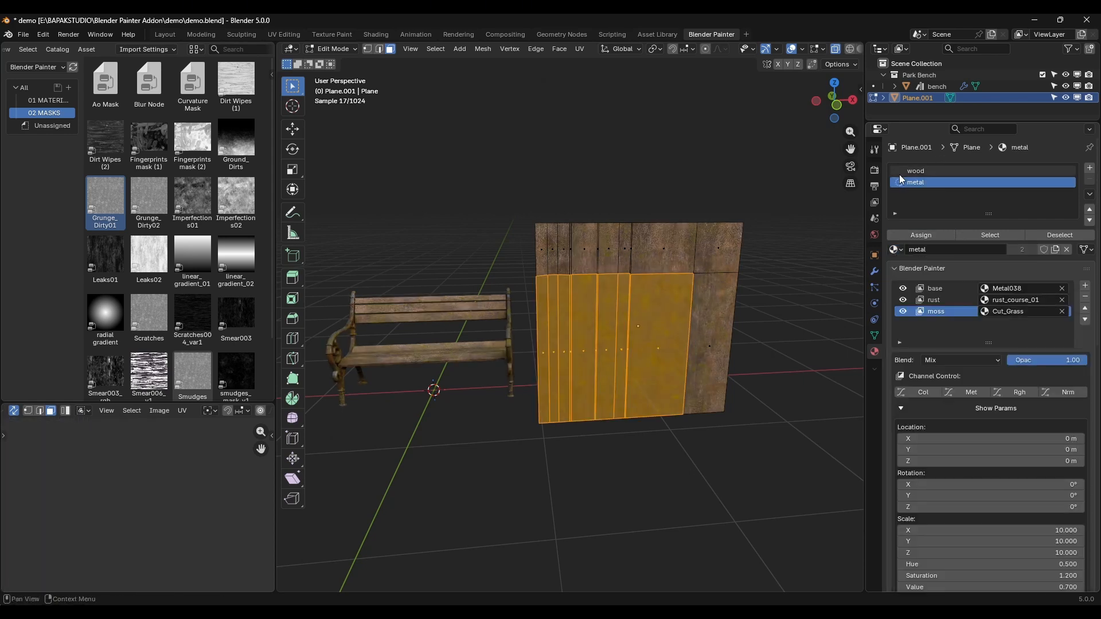
Step: Swap the plane's materials so the first slot uses metal and the second uses wood, and return to Object Mode
{"action": "left_click", "coordinate": [896, 250]}
{"action": "left_click", "coordinate": [908, 279]}
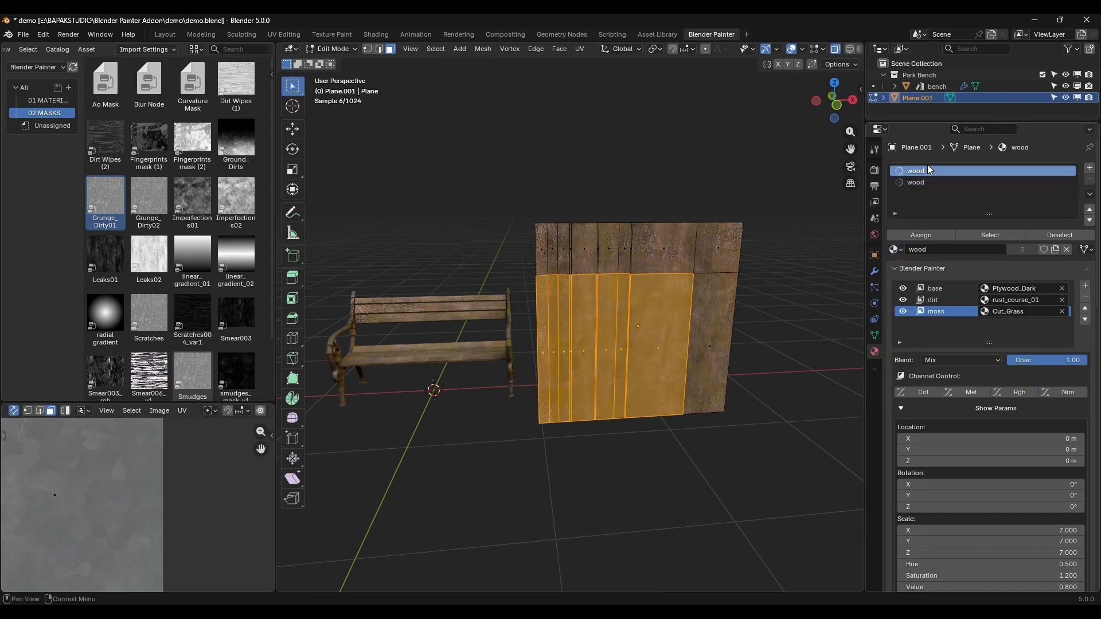
{"action": "left_click", "coordinate": [896, 250]}
{"action": "left_click", "coordinate": [902, 270]}
{"action": "key", "text": "Tab"}
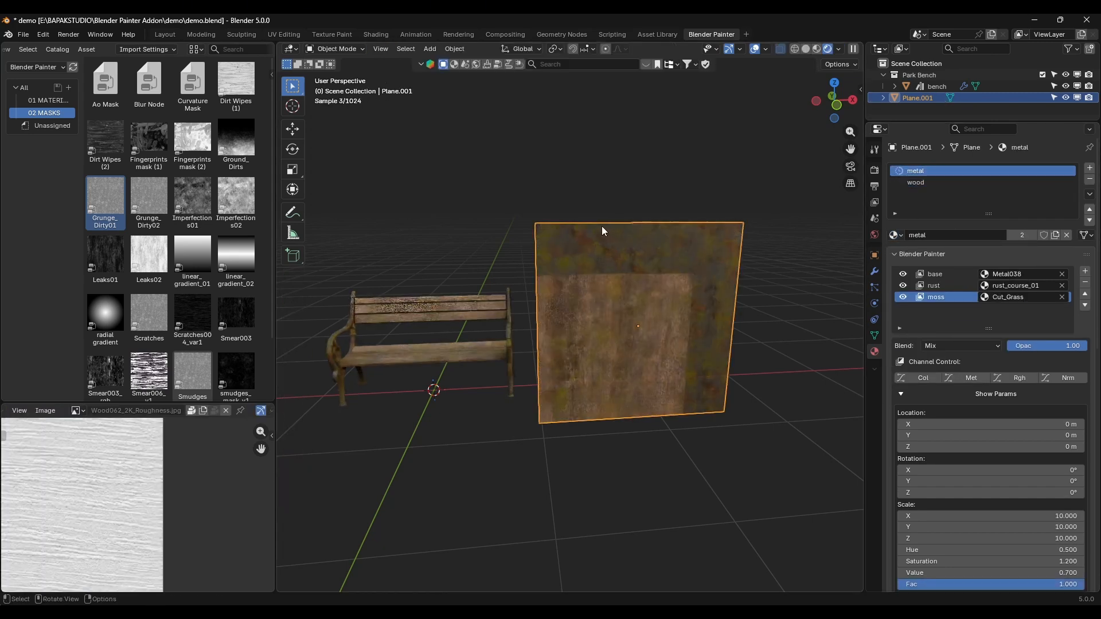
Step: Compare the wood and metal materials on the plane with those on the bench
{"action": "middle_click_drag", "start_coordinate": [601, 226], "coordinate": [590, 214]}
{"action": "key", "text": "alt+a"}
{"action": "scroll", "coordinate": [597, 213], "scroll_direction": "up", "scroll_amount": 3}
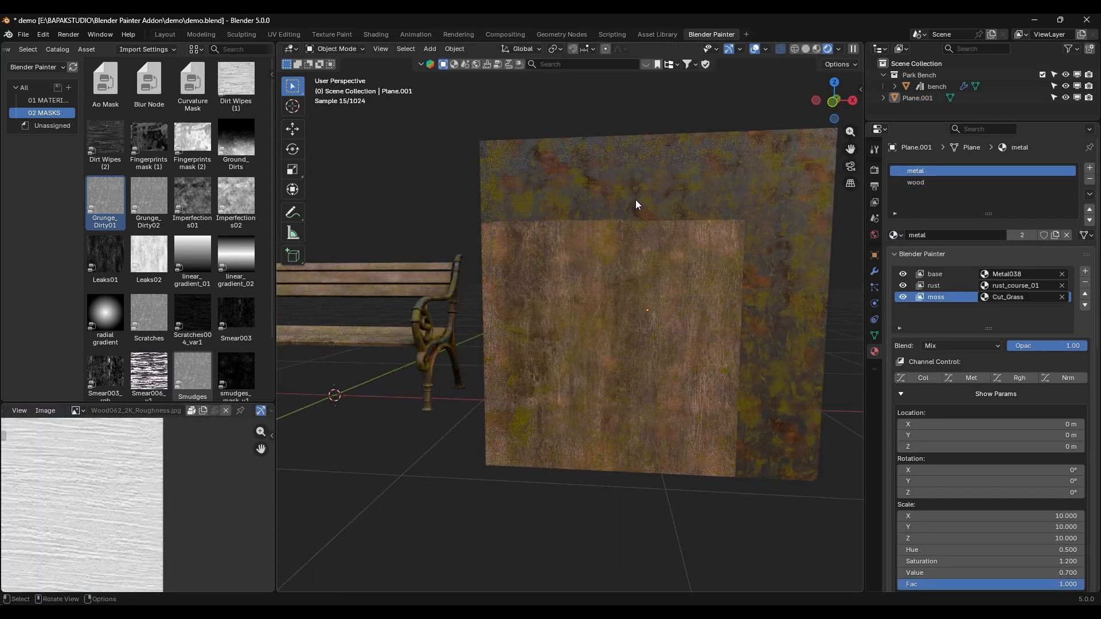
{"action": "left_click", "coordinate": [637, 205]}
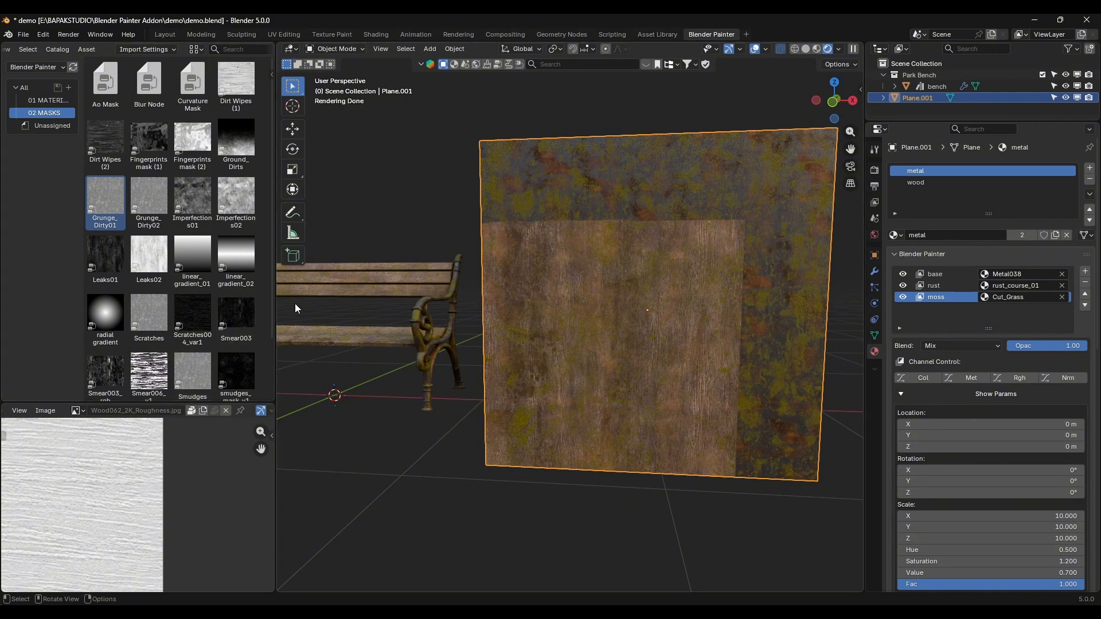
{"action": "left_click", "coordinate": [362, 286]}
{"action": "left_click", "coordinate": [733, 236]}
{"action": "left_click", "coordinate": [347, 281]}
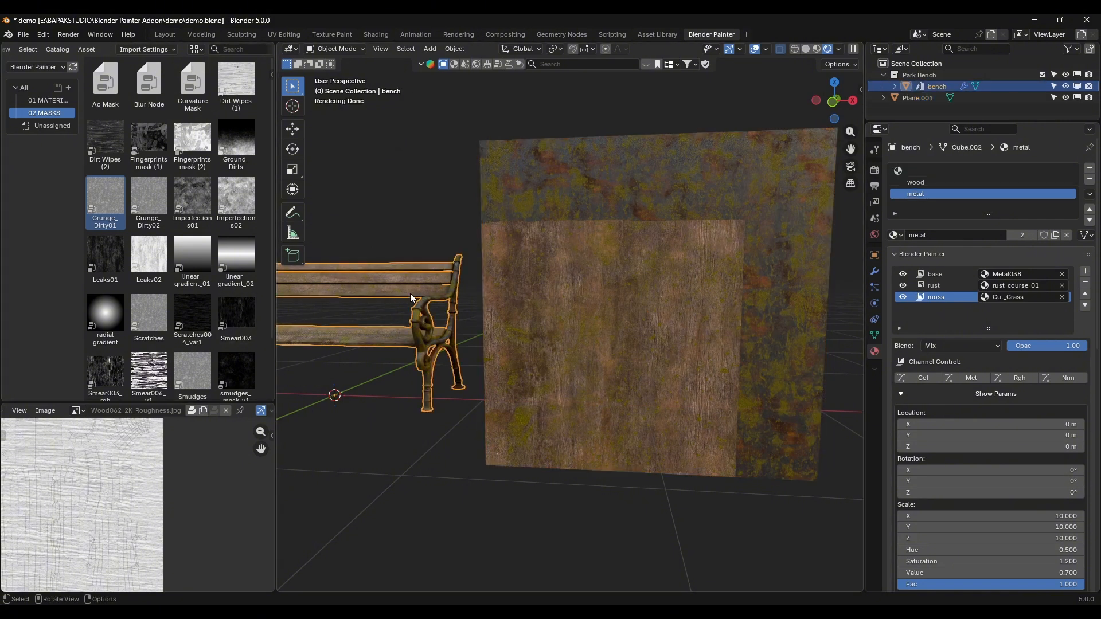
{"action": "left_click", "coordinate": [722, 260]}
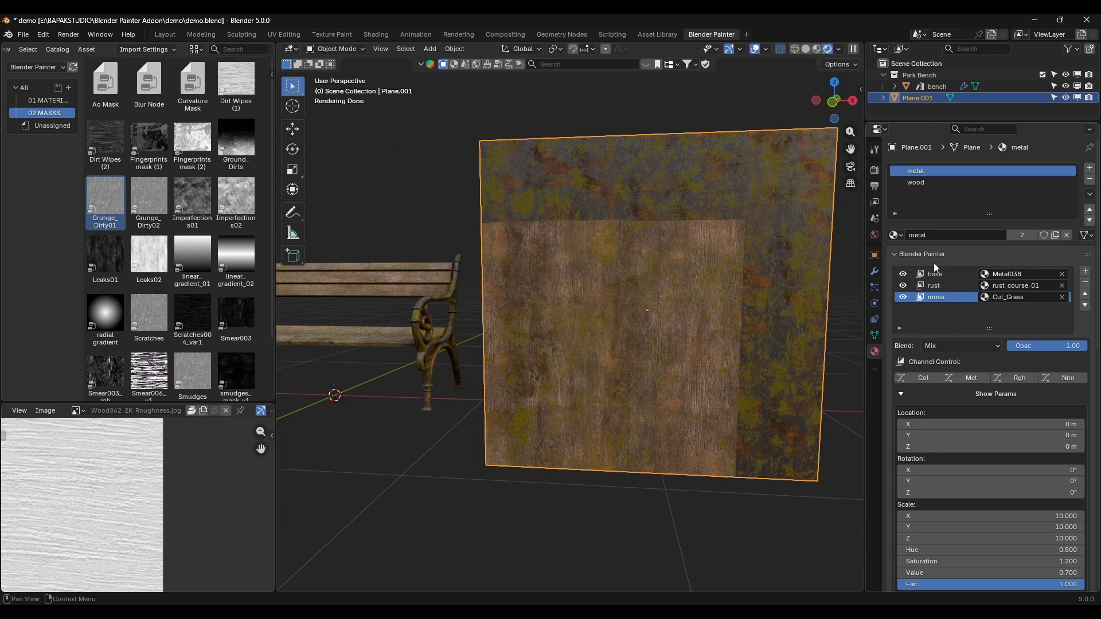
Step: Set the texture export prefix to WeatheredBench_
{"action": "scroll", "coordinate": [980, 446], "scroll_direction": "down", "scroll_amount": 5}
{"action": "scroll", "coordinate": [979, 446], "scroll_direction": "down", "scroll_amount": 7}
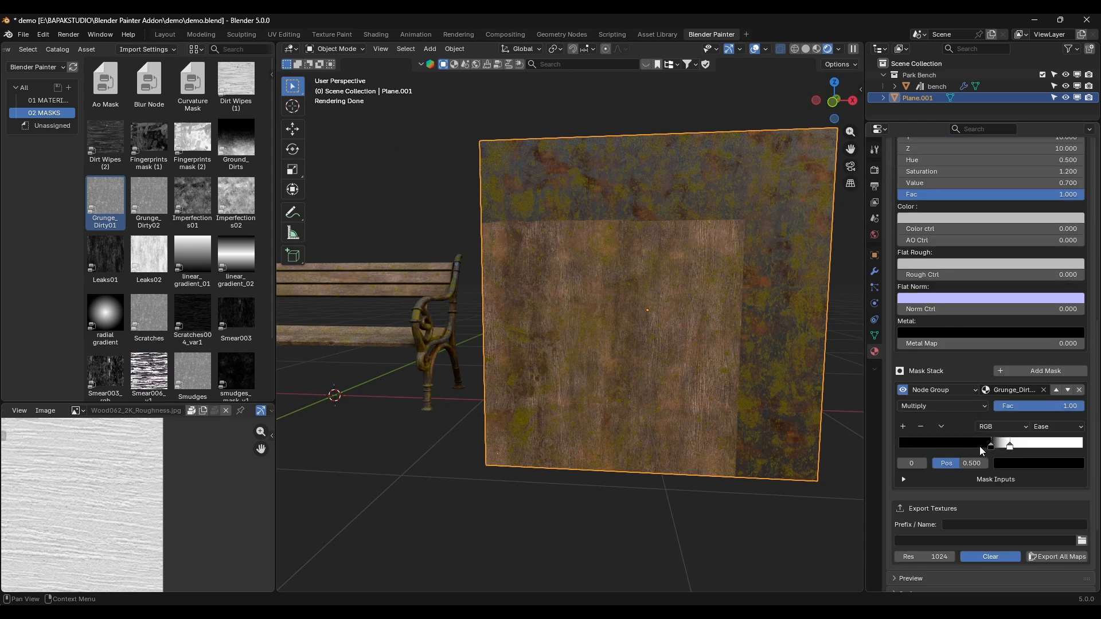
{"action": "left_click", "coordinate": [1007, 522]}
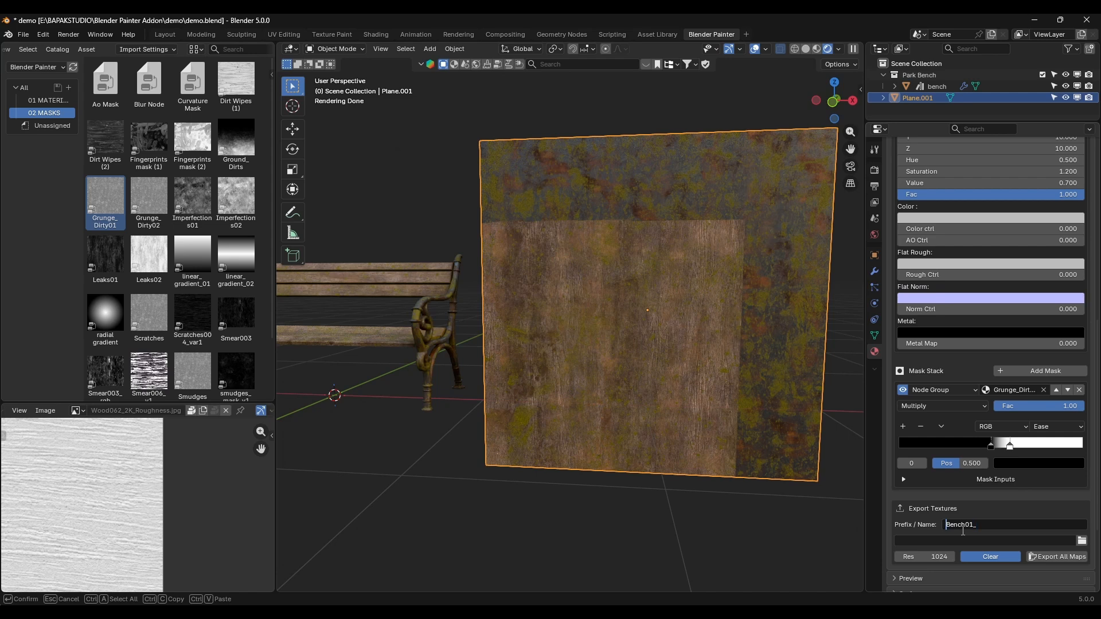
{"action": "type", "text": "Weatehre"}
{"action": "key", "text": "BackSpace"}
{"action": "key", "text": "Right"}
{"action": "type", "text": "e"}
{"action": "key", "text": "Return"}
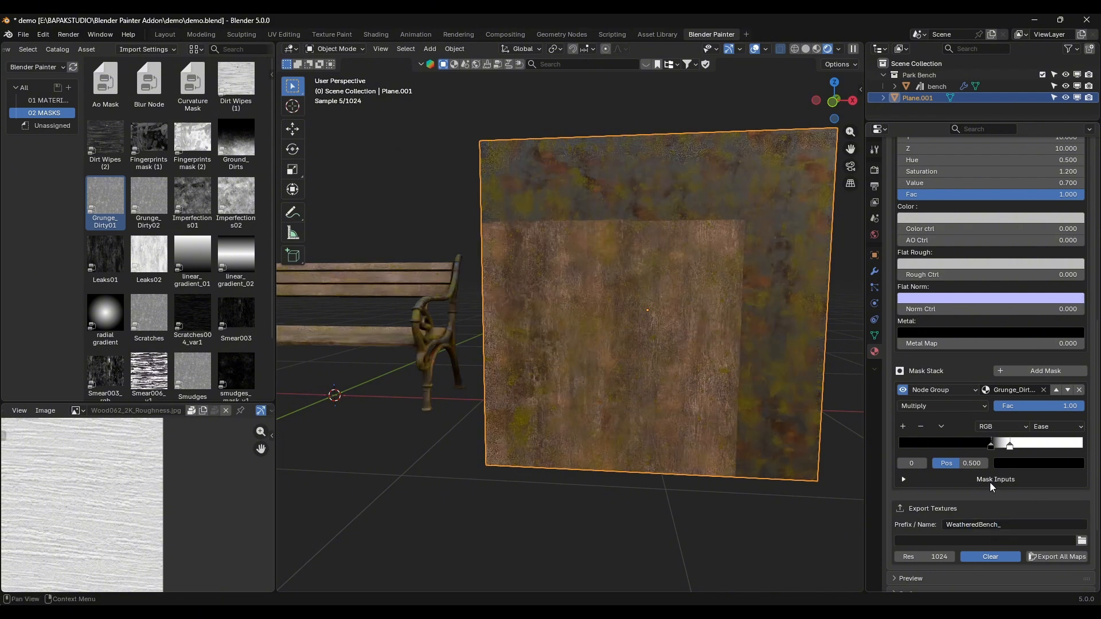
Step: Remove the trailing underscore from the texture export prefix and set the export resolution to 2048
{"action": "scroll", "coordinate": [990, 483], "scroll_direction": "up", "scroll_amount": 5}
{"action": "scroll", "coordinate": [998, 505], "scroll_direction": "down", "scroll_amount": 4}
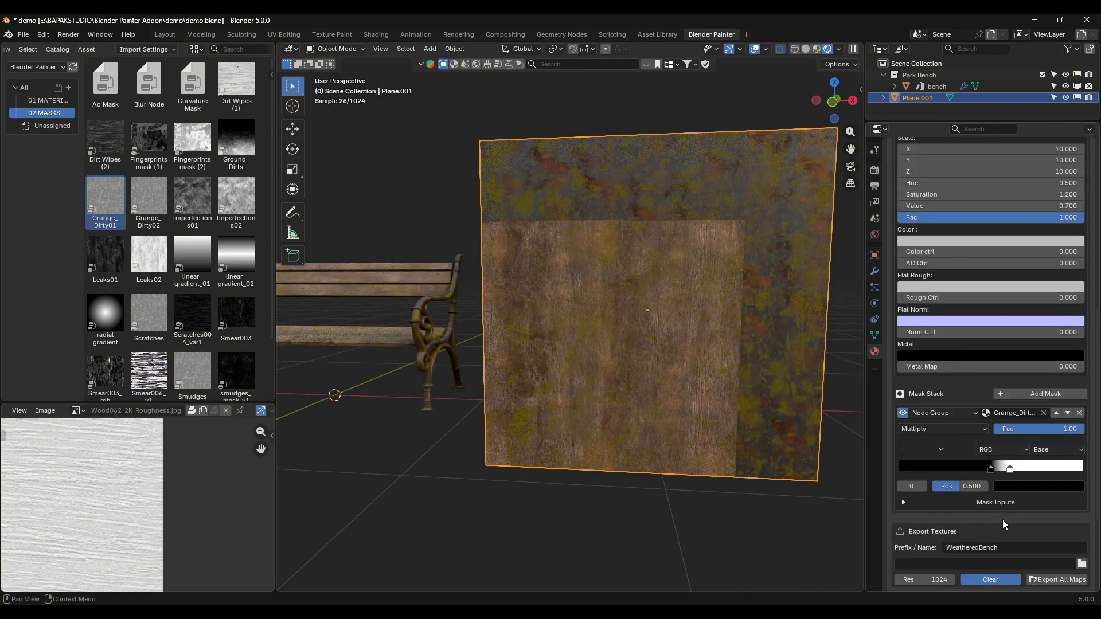
{"action": "double_click", "coordinate": [1021, 545]}
{"action": "key", "text": "BackSpace"}
{"action": "key", "text": "Return"}
{"action": "left_click", "coordinate": [946, 579]}
{"action": "type", "text": "2048"}
{"action": "key", "text": "Return"}
Step: Review the metal material's rust layer, including its parameters and mask stack
{"action": "scroll", "coordinate": [898, 248], "scroll_direction": "up", "scroll_amount": 15}
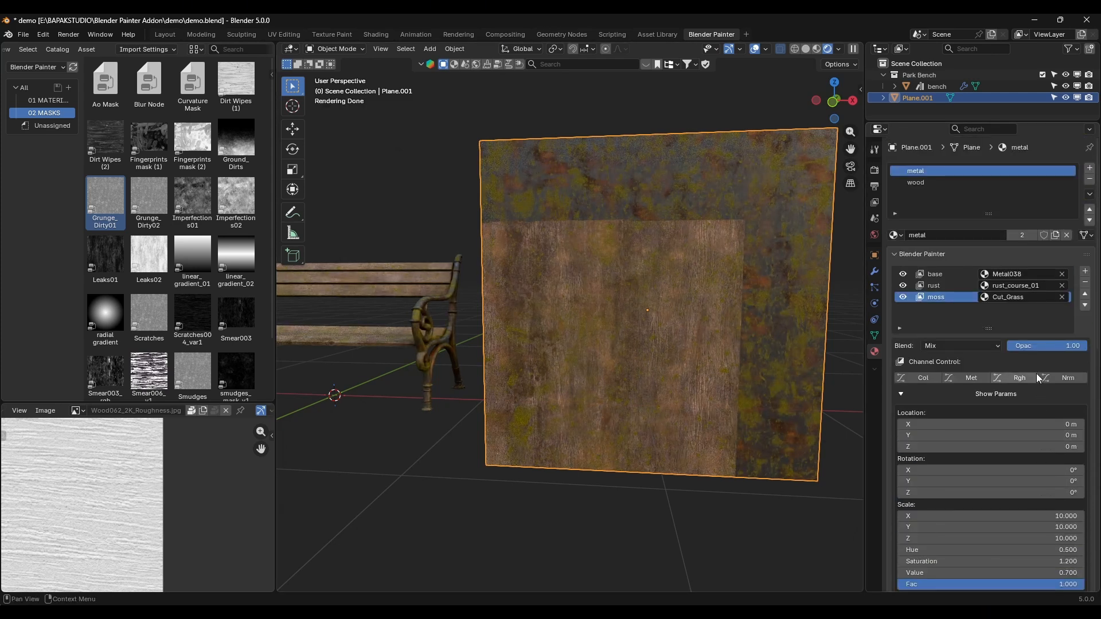
{"action": "scroll", "coordinate": [937, 288], "scroll_direction": "down", "scroll_amount": 8}
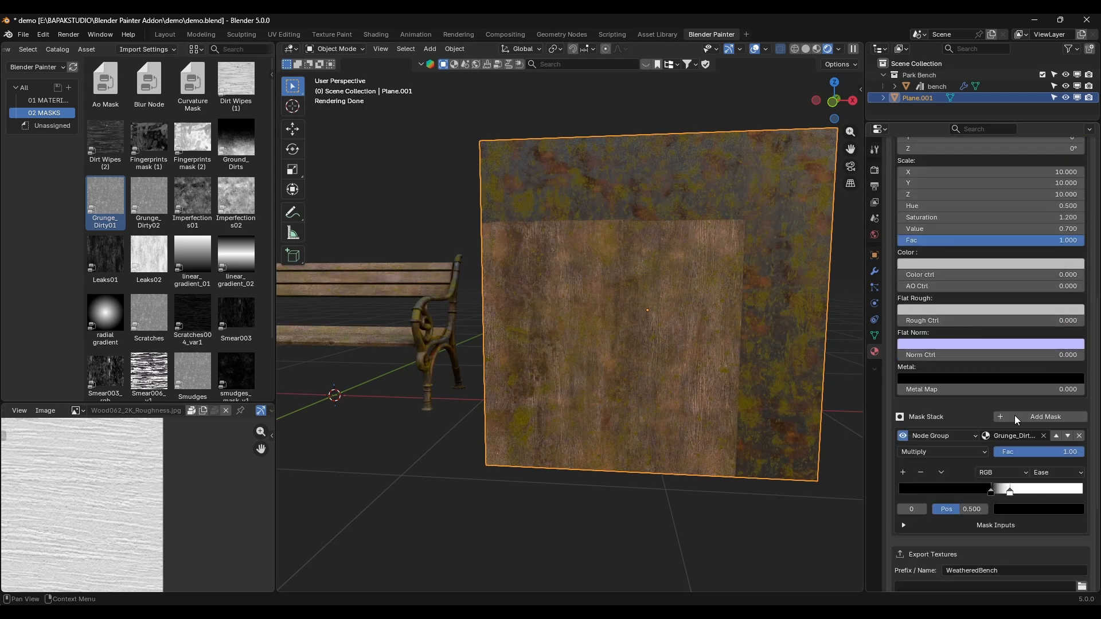
{"action": "scroll", "coordinate": [1002, 474], "scroll_direction": "up", "scroll_amount": 7}
{"action": "left_click", "coordinate": [942, 217]}
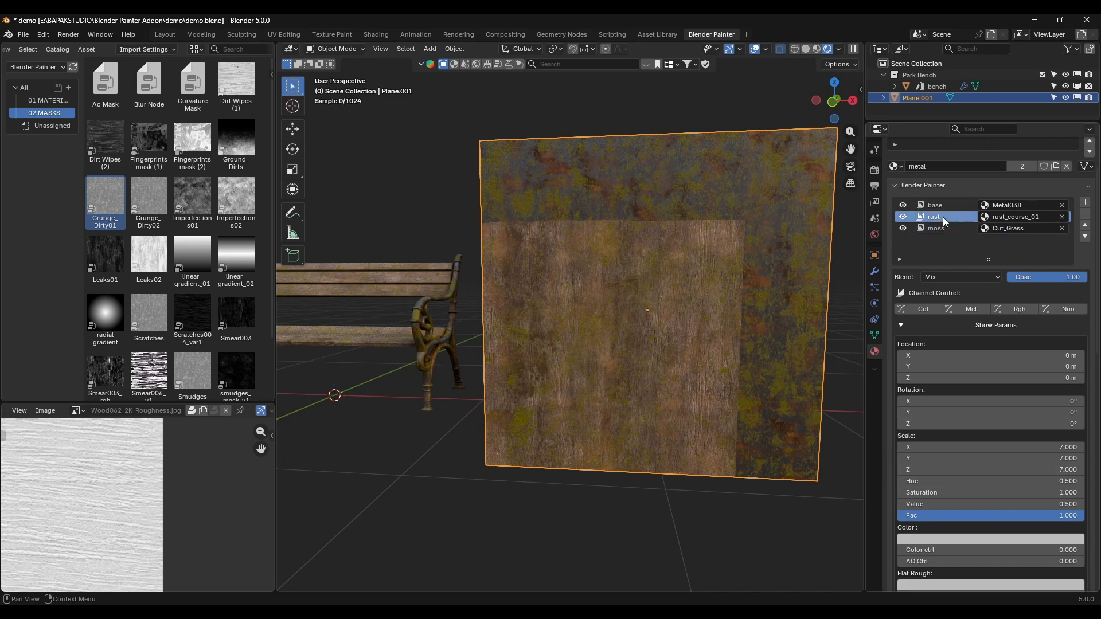
{"action": "scroll", "coordinate": [1001, 473], "scroll_direction": "down", "scroll_amount": 10}
{"action": "scroll", "coordinate": [1001, 473], "scroll_direction": "down", "scroll_amount": 18}
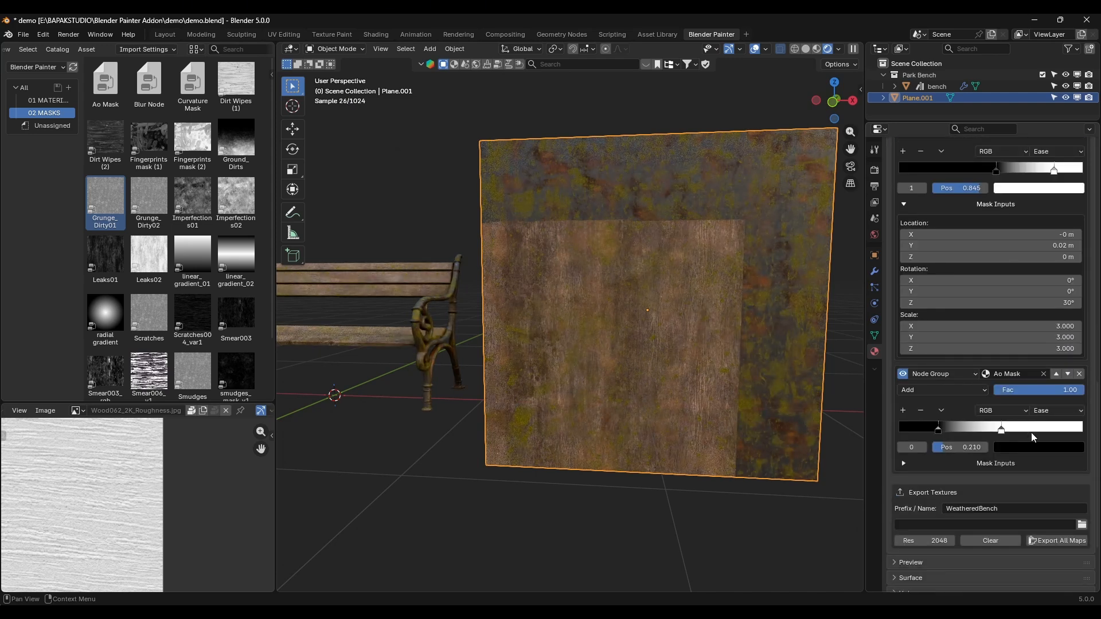
{"action": "scroll", "coordinate": [1003, 523], "scroll_direction": "up", "scroll_amount": 13}
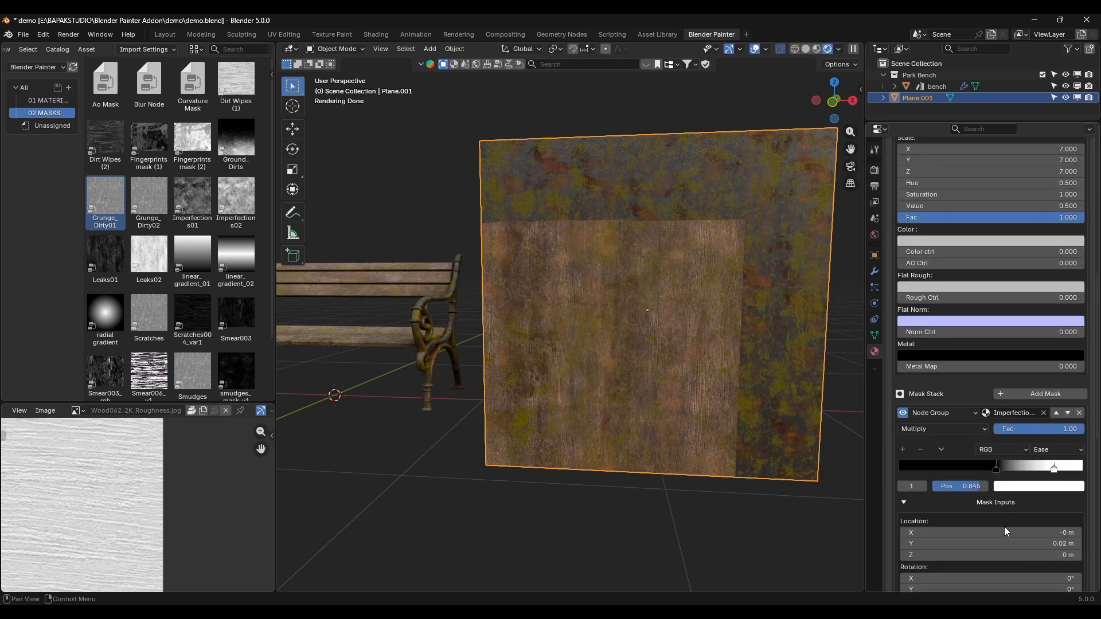
{"action": "scroll", "coordinate": [1003, 525], "scroll_direction": "down", "scroll_amount": 15}
{"action": "scroll", "coordinate": [994, 473], "scroll_direction": "up", "scroll_amount": 20}
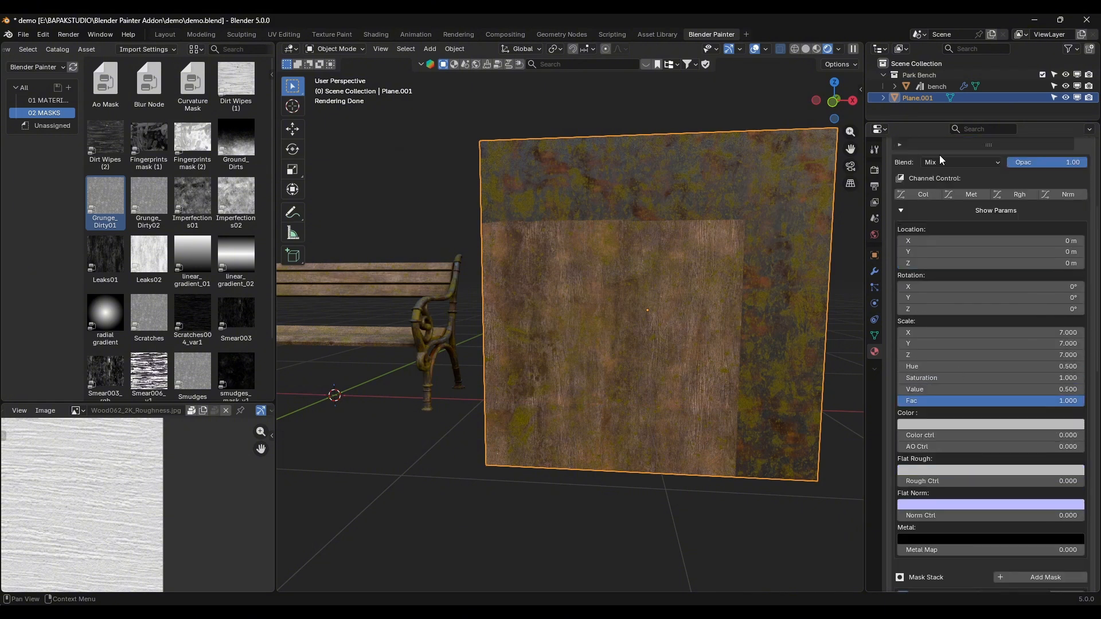
Step: Compare the texture export settings of the plane's metal and wood materials
{"action": "left_click", "coordinate": [946, 206]}
{"action": "scroll", "coordinate": [1002, 463], "scroll_direction": "down", "scroll_amount": 14}
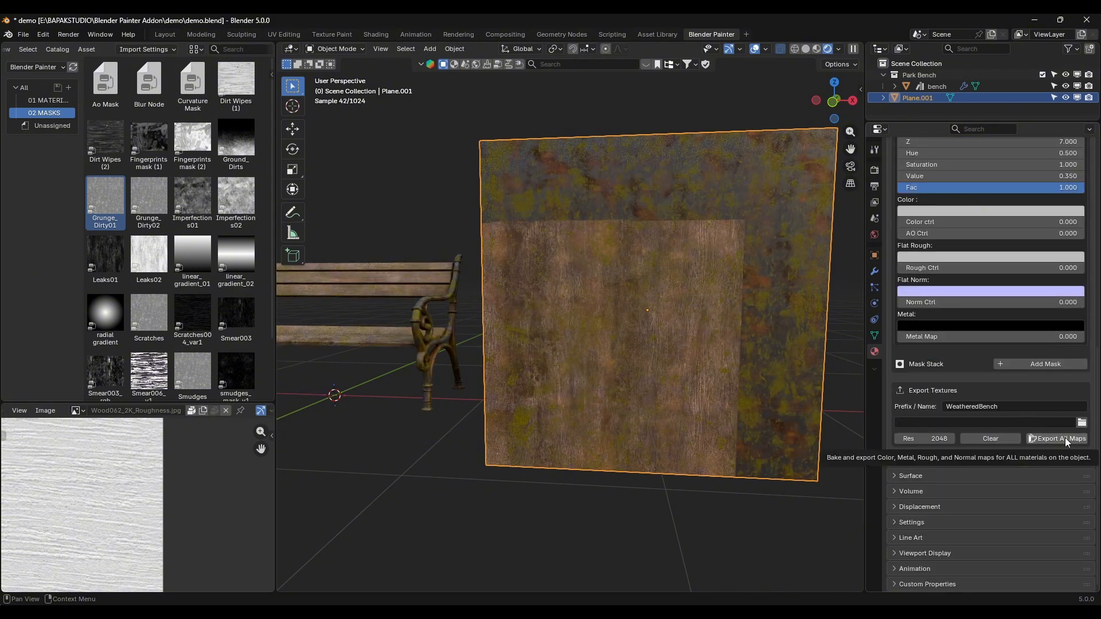
{"action": "scroll", "coordinate": [1061, 433], "scroll_direction": "up", "scroll_amount": 17}
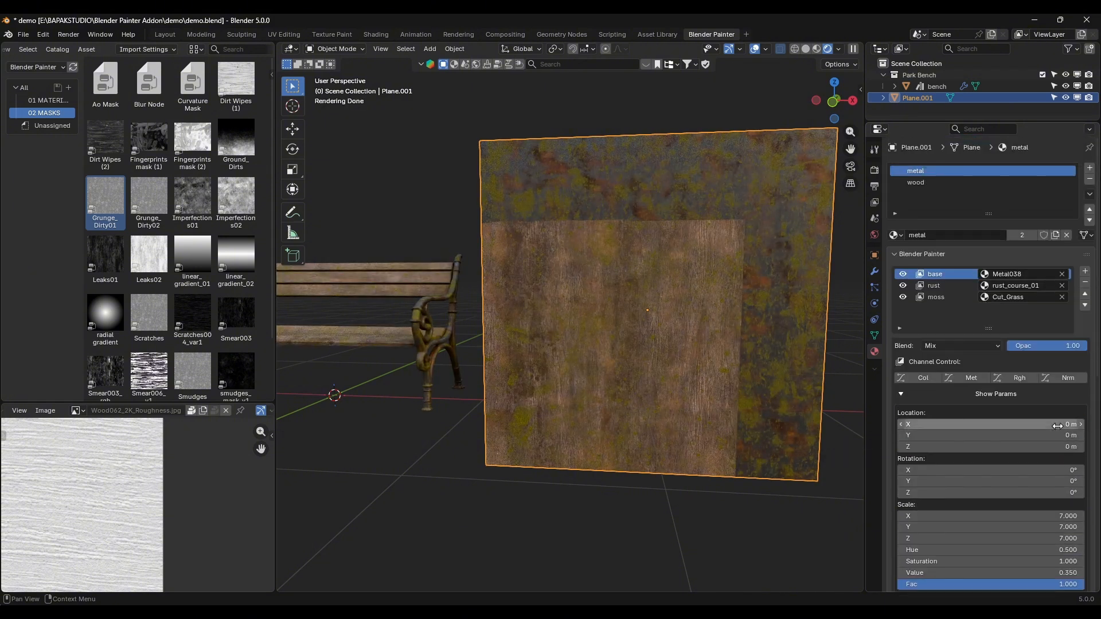
{"action": "left_click", "coordinate": [917, 183]}
{"action": "scroll", "coordinate": [1014, 446], "scroll_direction": "down", "scroll_amount": 8}
{"action": "scroll", "coordinate": [1013, 444], "scroll_direction": "down", "scroll_amount": 20}
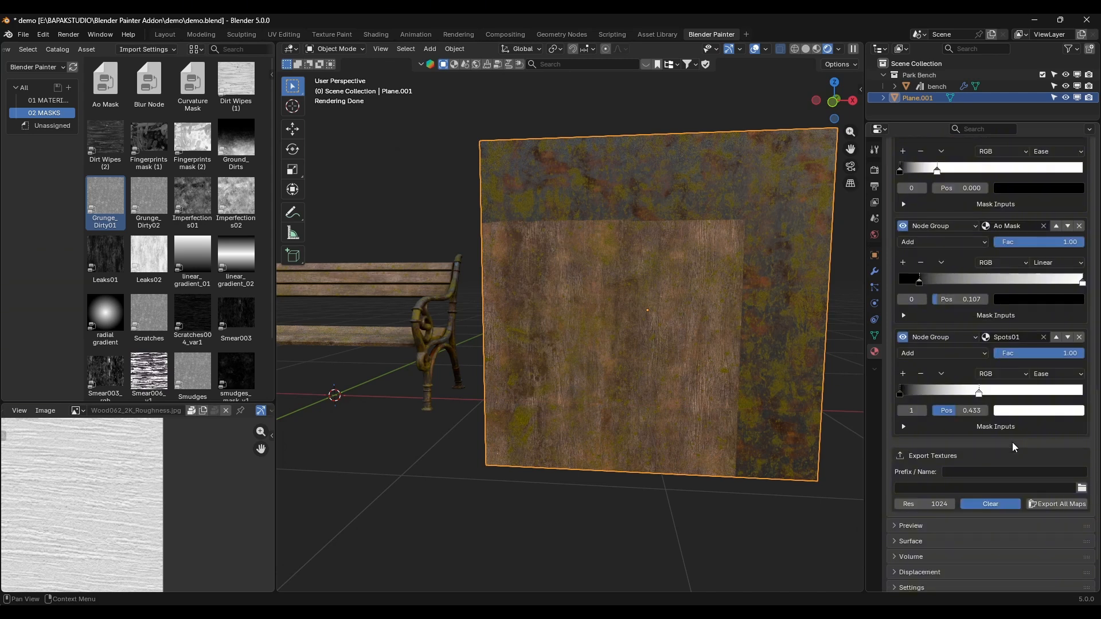
{"action": "scroll", "coordinate": [1004, 453], "scroll_direction": "up", "scroll_amount": 20}
{"action": "scroll", "coordinate": [940, 188], "scroll_direction": "up", "scroll_amount": 3}
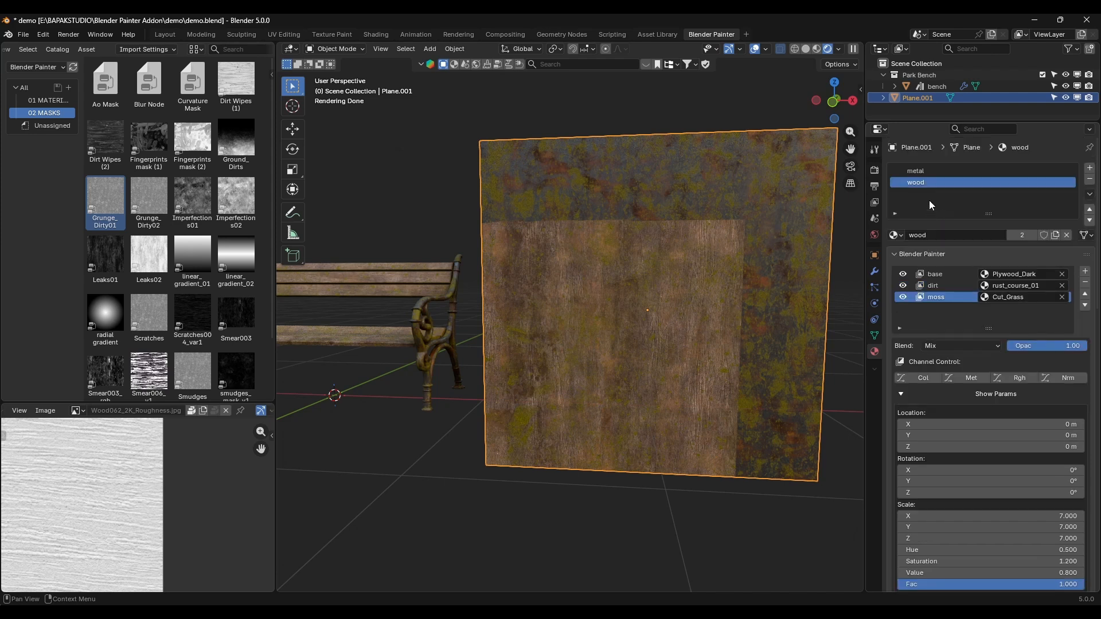
{"action": "left_click", "coordinate": [931, 173]}
{"action": "scroll", "coordinate": [1003, 445], "scroll_direction": "down", "scroll_amount": 17}
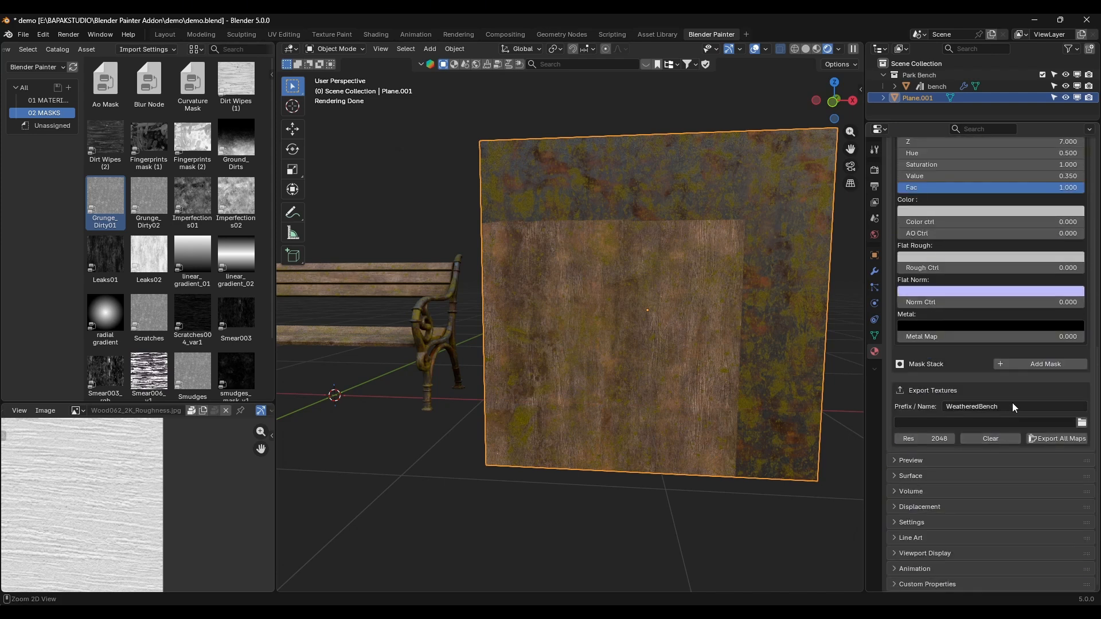
{"action": "scroll", "coordinate": [971, 411], "scroll_direction": "up", "scroll_amount": 15}
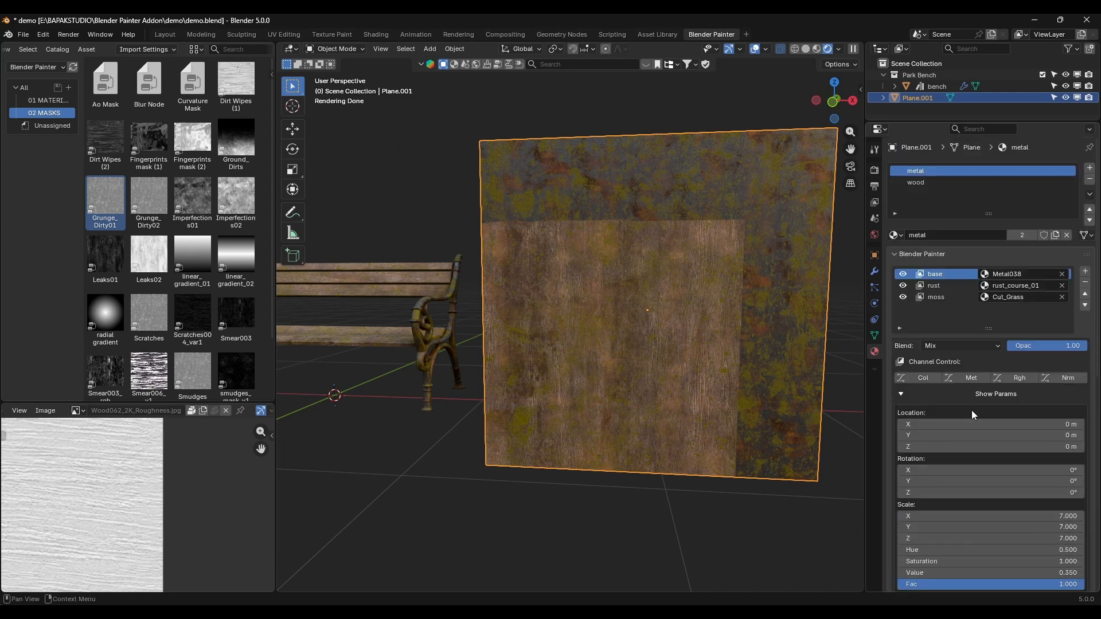
Step: For the plane's wood material, set the export prefix to WeatheredBench and the resolution to 2048, and turn off Clear
{"action": "left_click", "coordinate": [933, 181]}
{"action": "scroll", "coordinate": [981, 417], "scroll_direction": "down", "scroll_amount": 12}
{"action": "scroll", "coordinate": [991, 401], "scroll_direction": "down", "scroll_amount": 8}
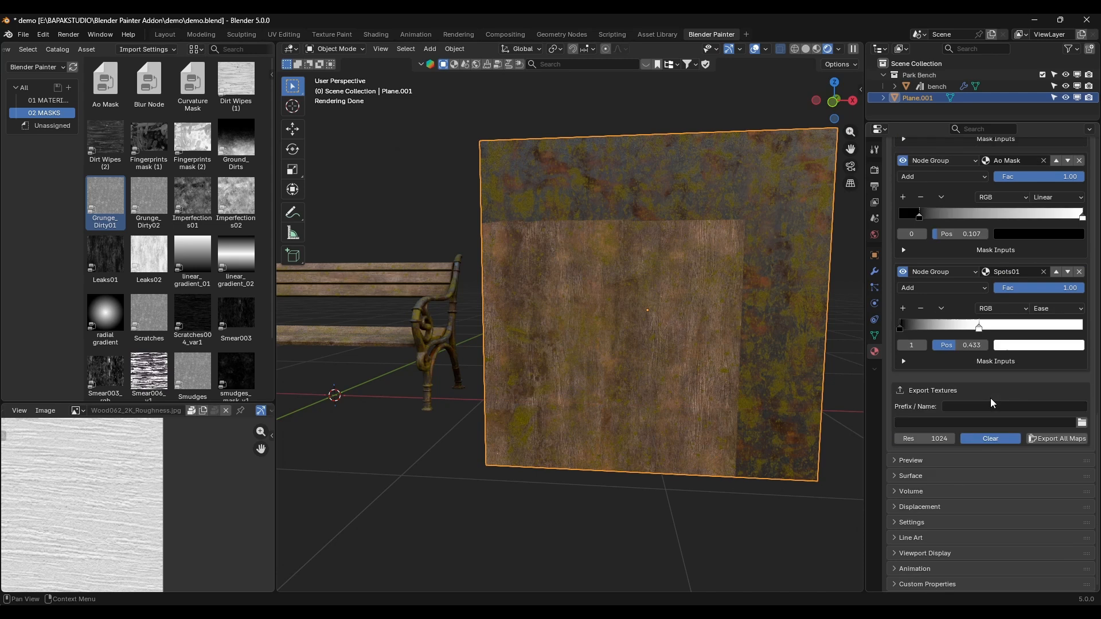
{"action": "type", "text": "WeatheredBench"}
{"action": "left_click", "coordinate": [939, 439]}
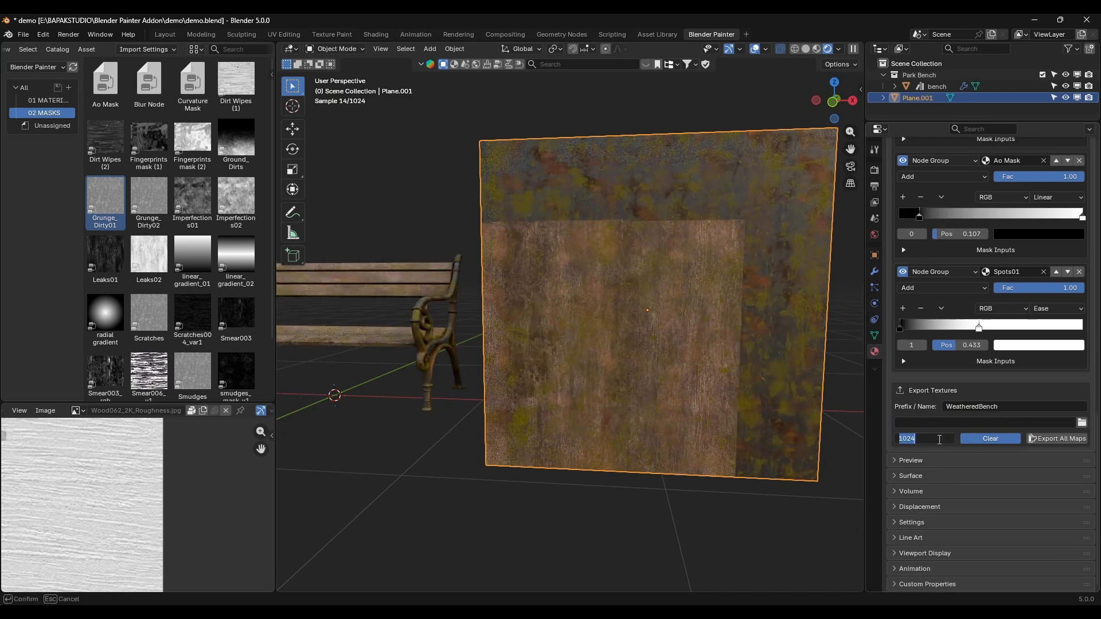
{"action": "type", "text": "2048"}
{"action": "key", "text": "Return"}
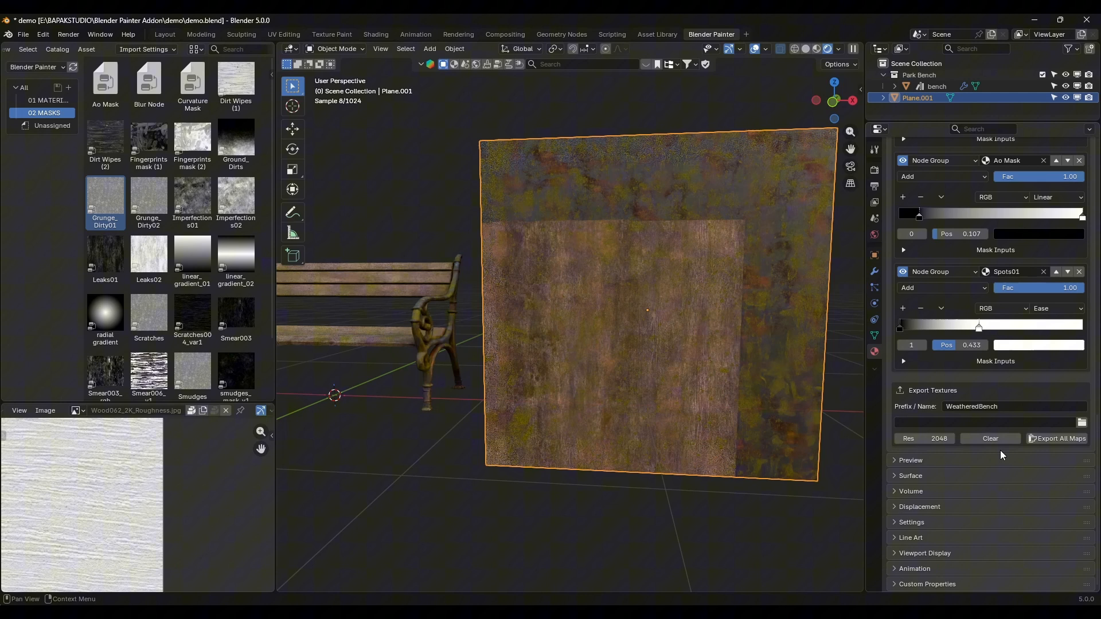
Step: Create a folder named texture inside the demo folder and set it as the wood material's export path
{"action": "left_click", "coordinate": [1072, 439]}
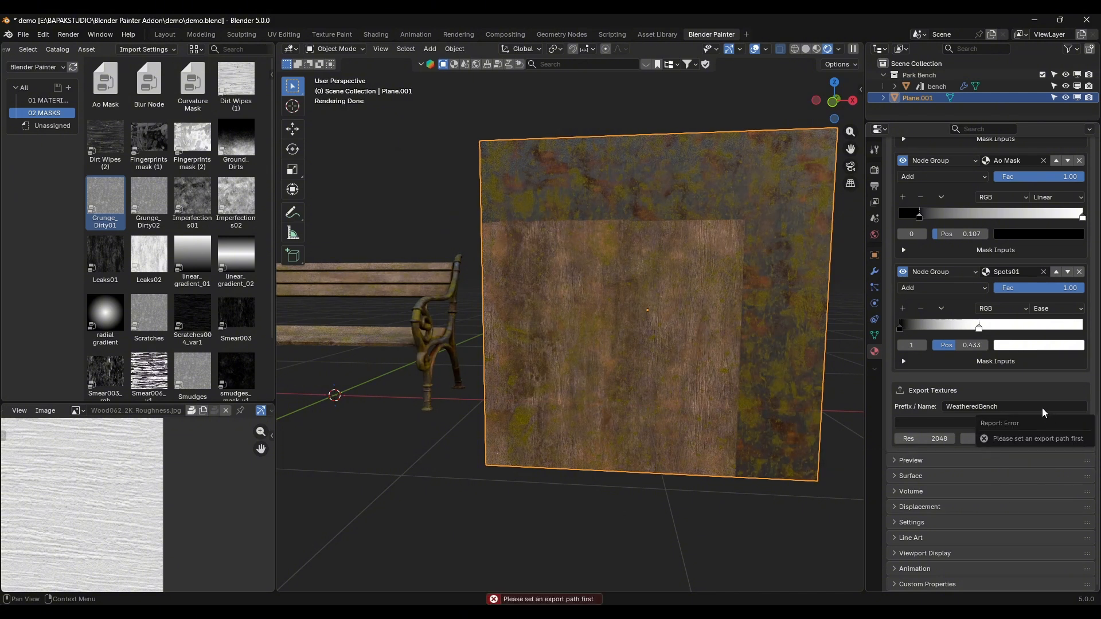
{"action": "left_click", "coordinate": [1082, 423]}
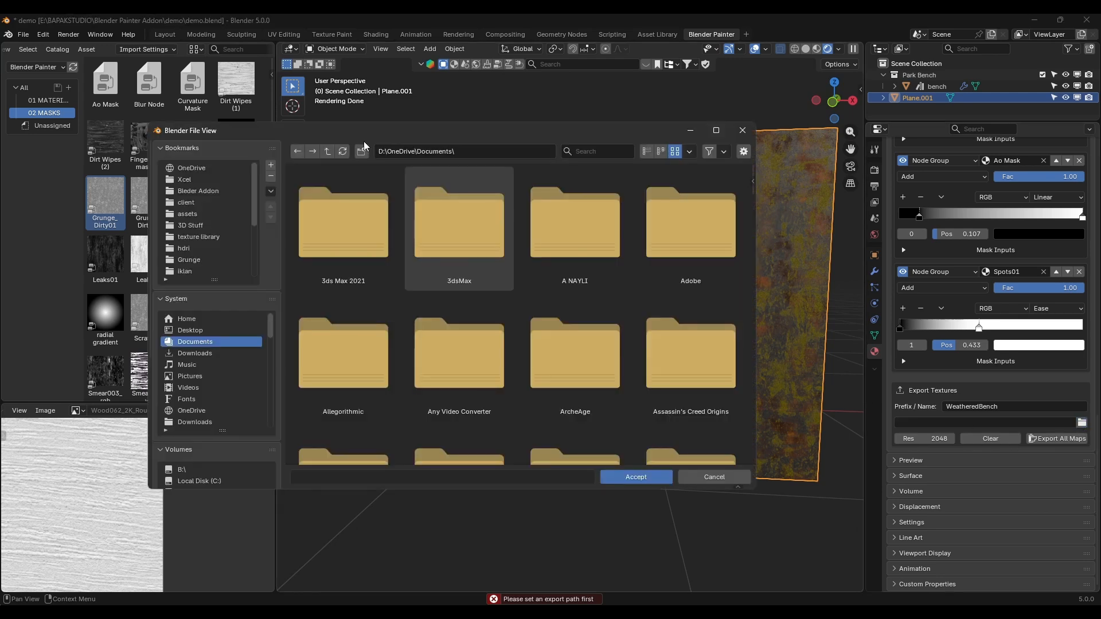
{"action": "scroll", "coordinate": [270, 458], "scroll_direction": "down", "scroll_amount": 5}
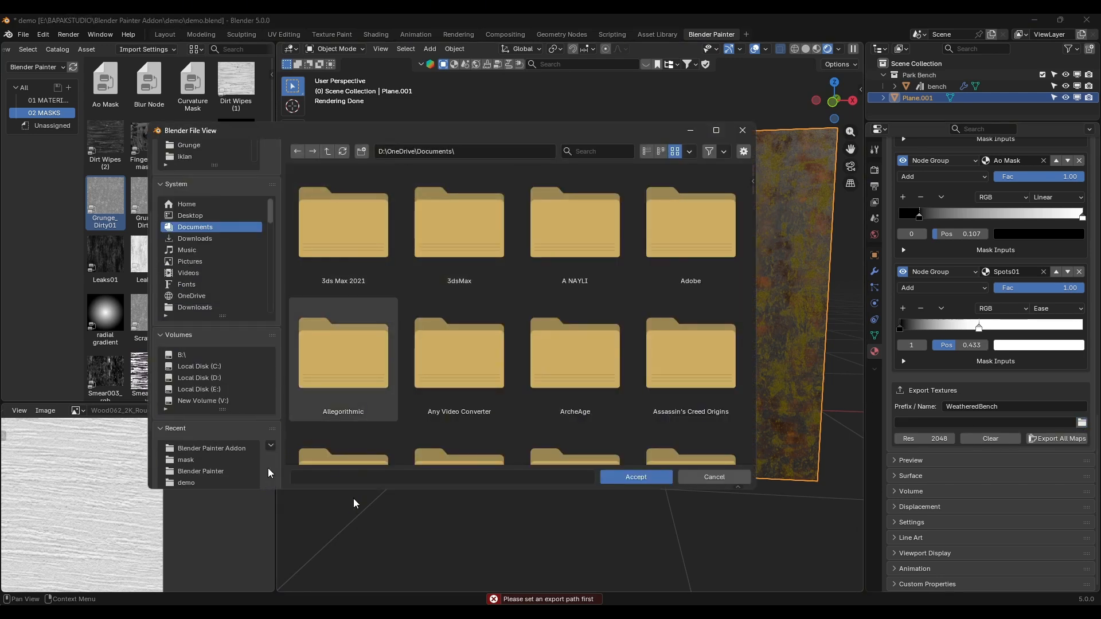
{"action": "left_click", "coordinate": [186, 482]}
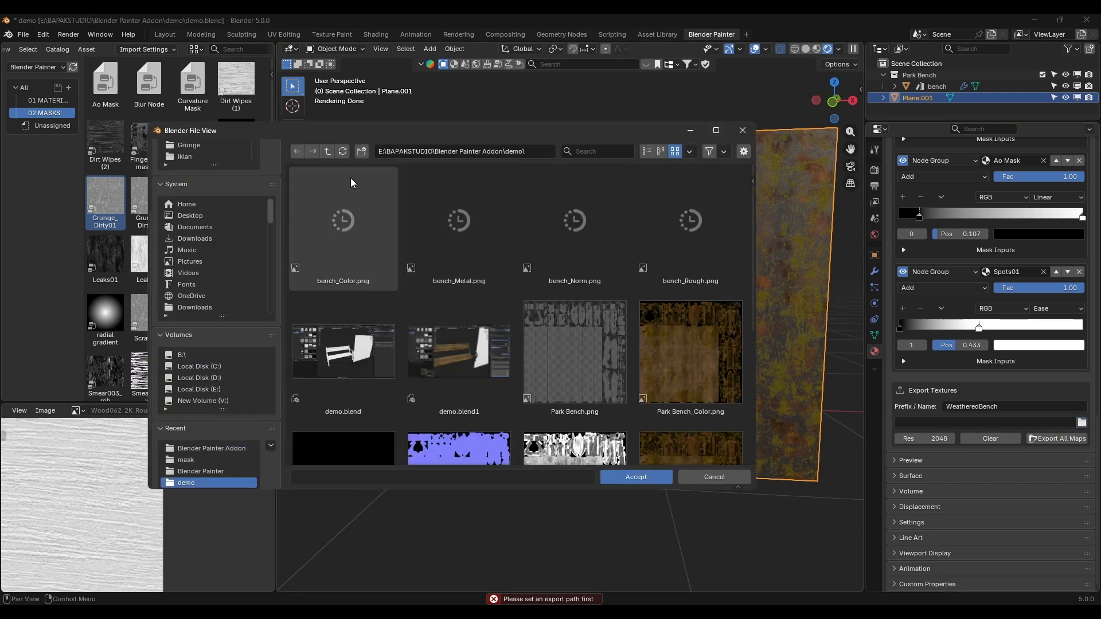
{"action": "left_click", "coordinate": [362, 151]}
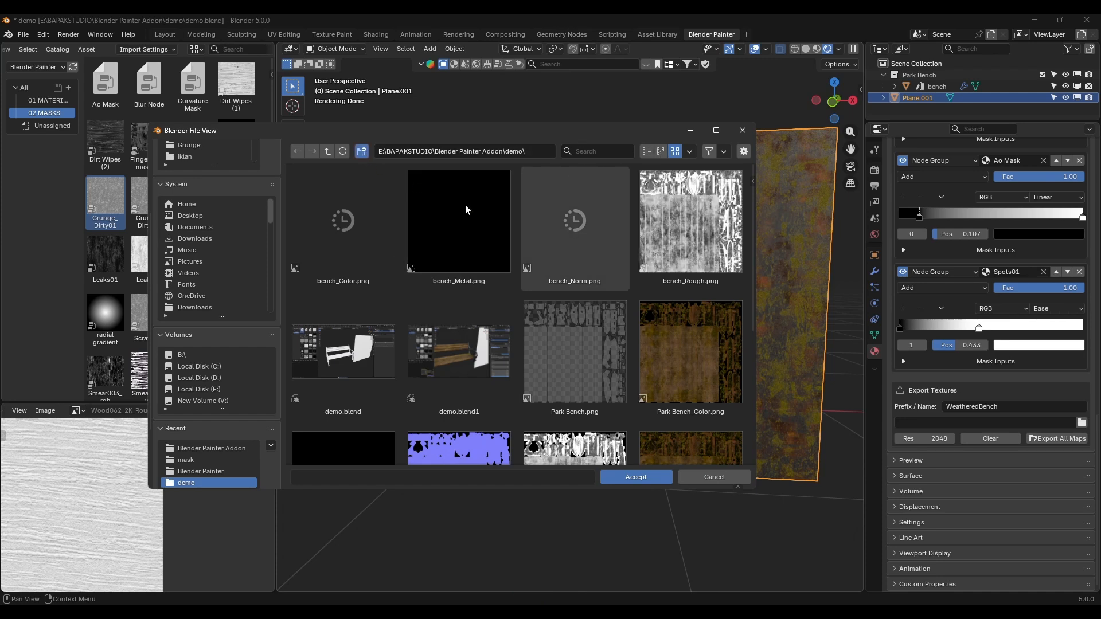
{"action": "type", "text": "texture"}
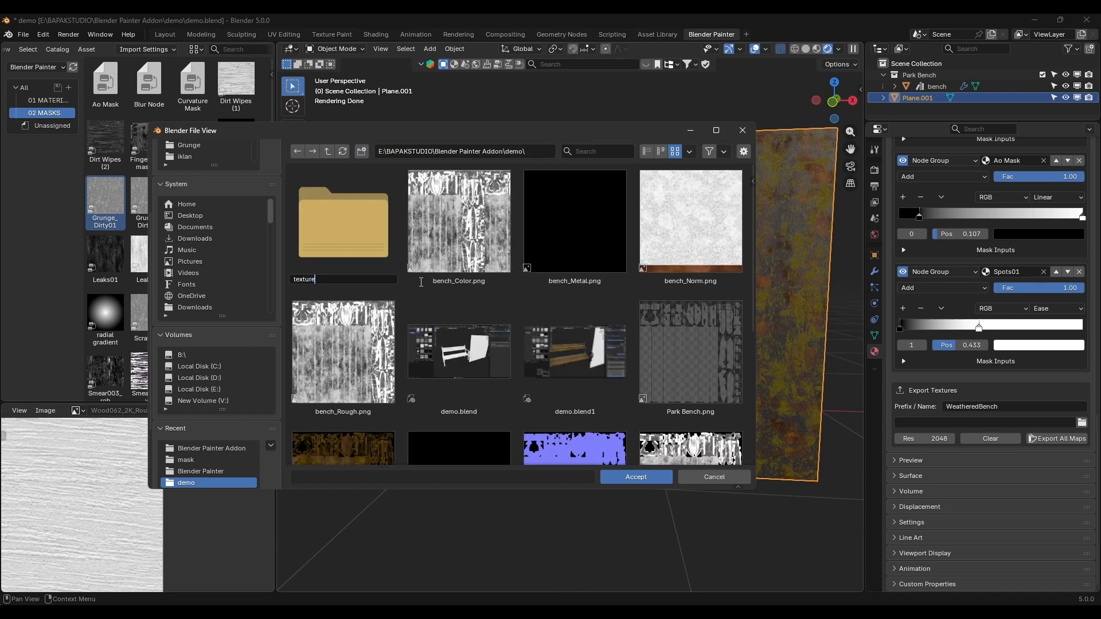
{"action": "key", "text": "Return"}
{"action": "double_click", "coordinate": [380, 239]}
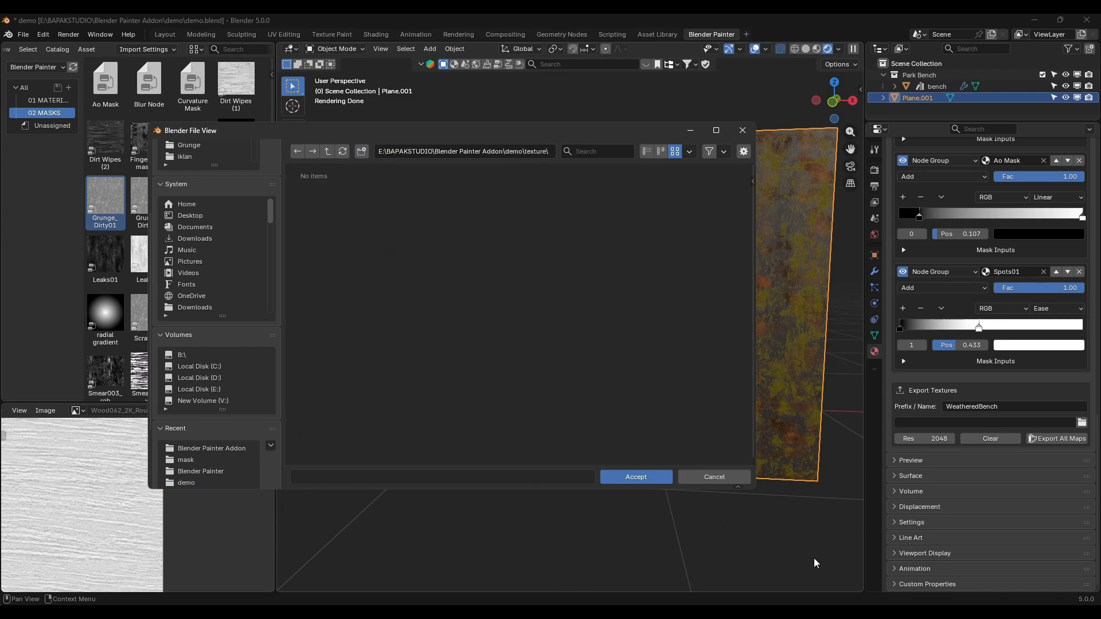
{"action": "left_click", "coordinate": [637, 478]}
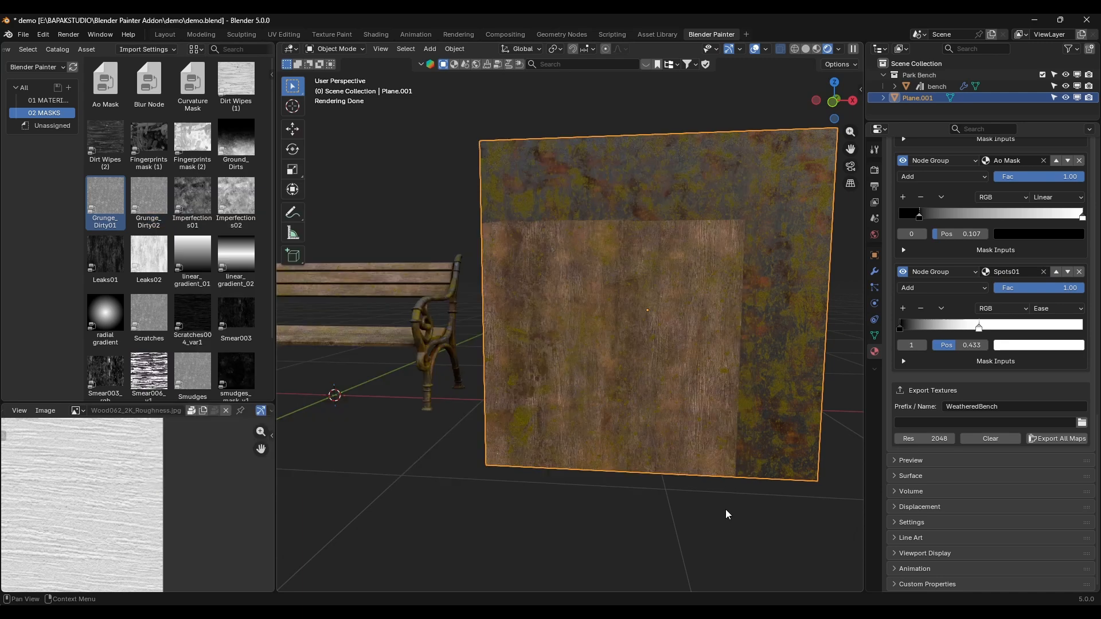
Step: Export all maps for the plane's materials and deselect the plane
{"action": "left_click", "coordinate": [1065, 439]}
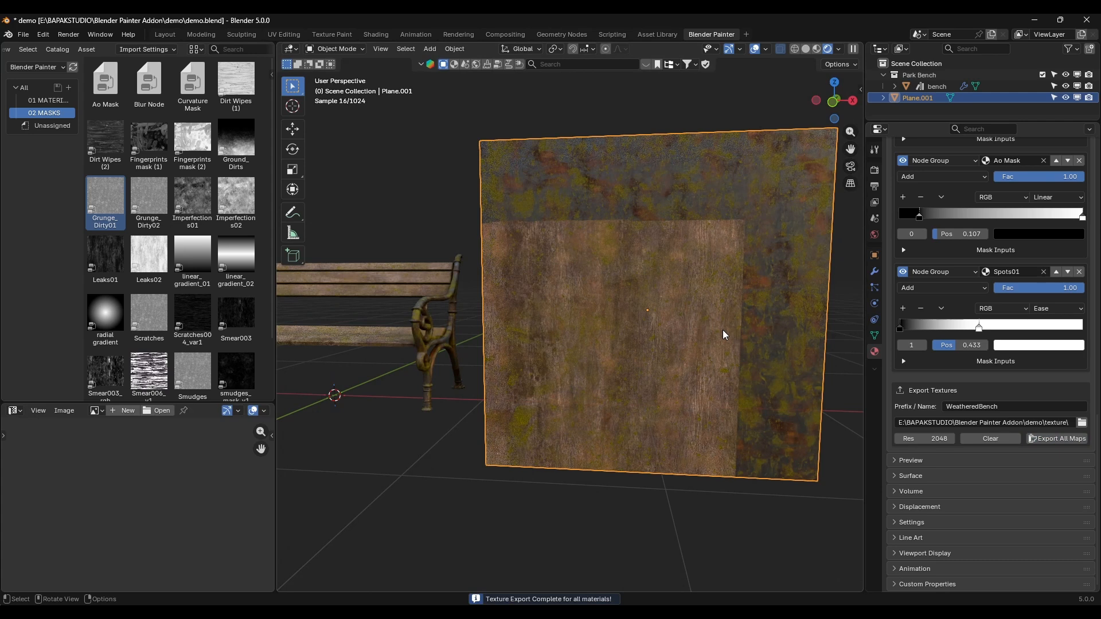
{"action": "scroll", "coordinate": [510, 248], "scroll_direction": "down", "scroll_amount": 4}
{"action": "middle_click_drag", "start_coordinate": [510, 275], "coordinate": [693, 324]}
{"action": "left_click", "coordinate": [525, 322]}
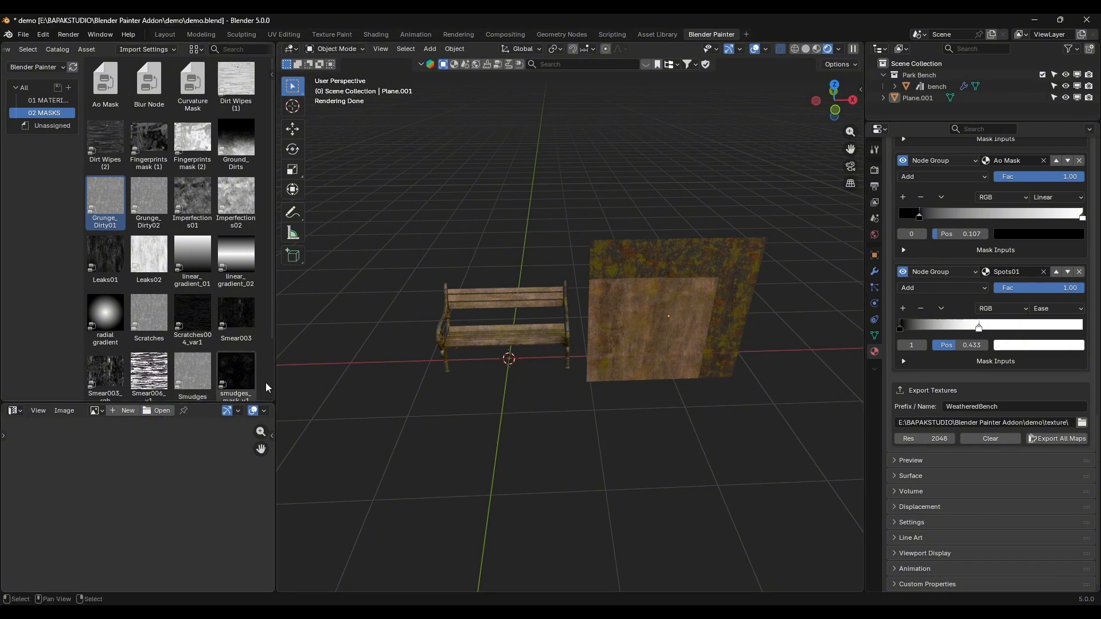
Step: Inspect the exported WeatheredBench color, metal, normal and roughness maps in the texture folder with enlarged thumbnails
{"action": "double_click", "coordinate": [342, 202]}
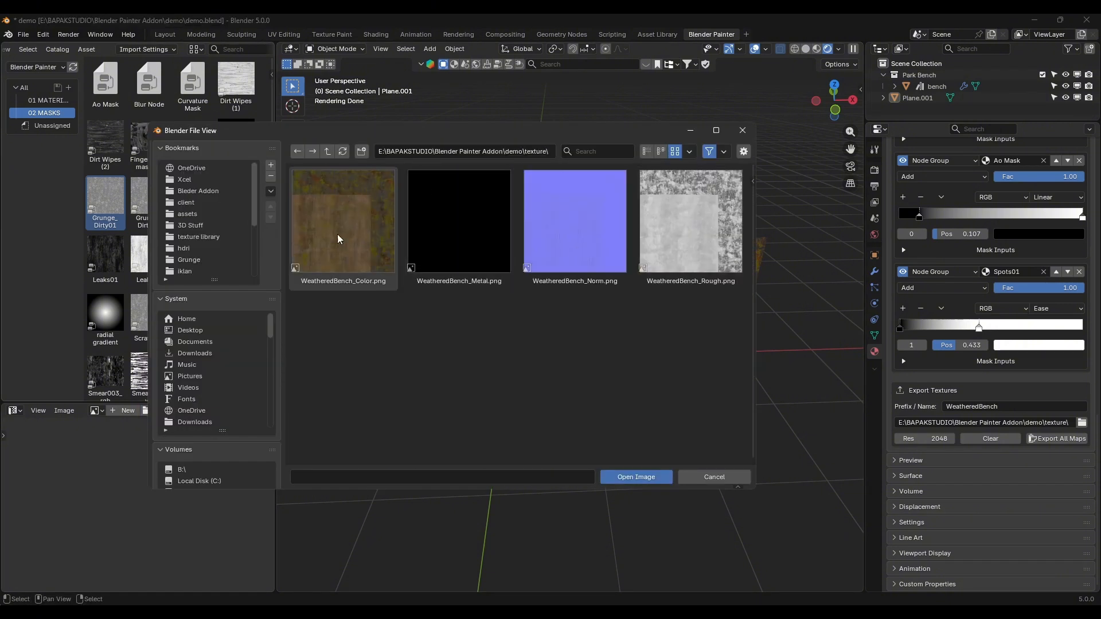
{"action": "left_click", "coordinate": [339, 211]}
{"action": "left_click", "coordinate": [689, 151]}
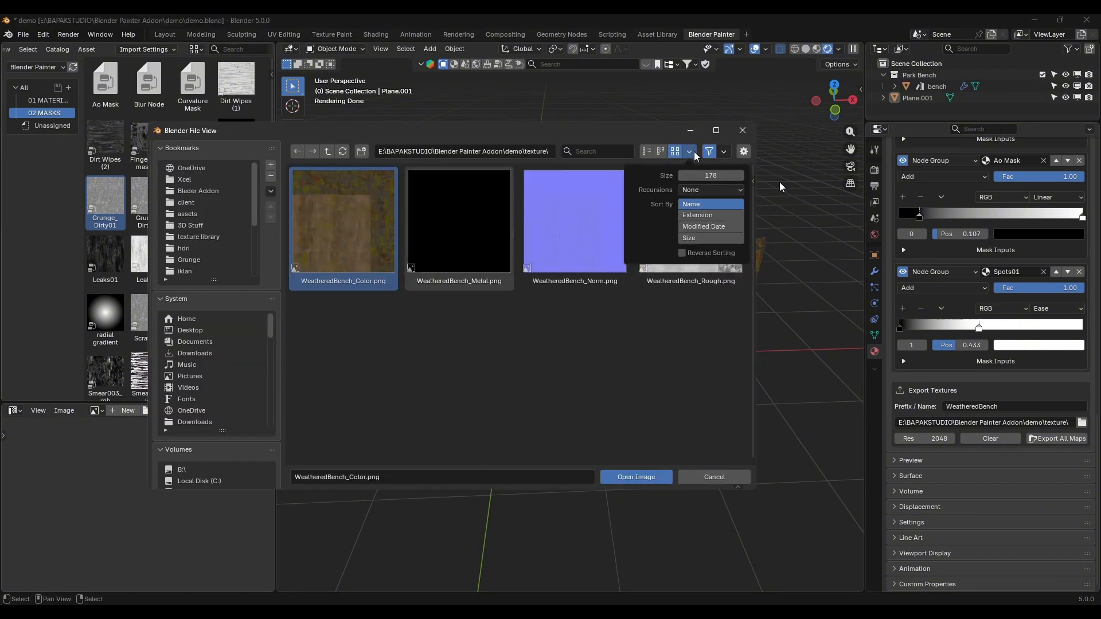
{"action": "left_click_drag", "start_coordinate": [706, 174], "coordinate": [742, 175]}
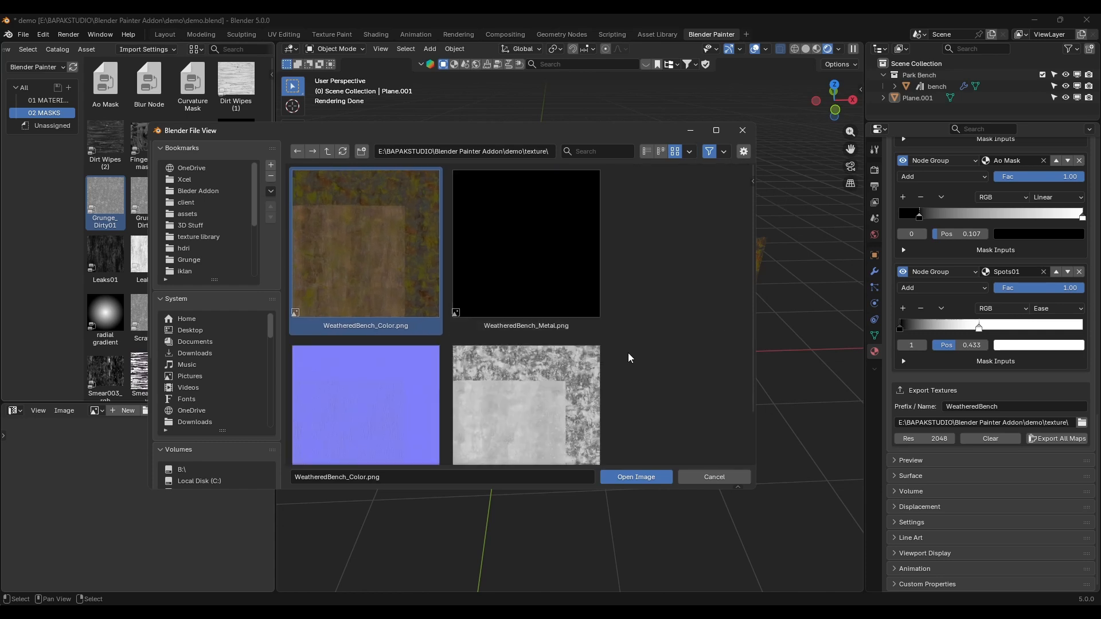
{"action": "scroll", "coordinate": [362, 229], "scroll_direction": "down", "scroll_amount": 2}
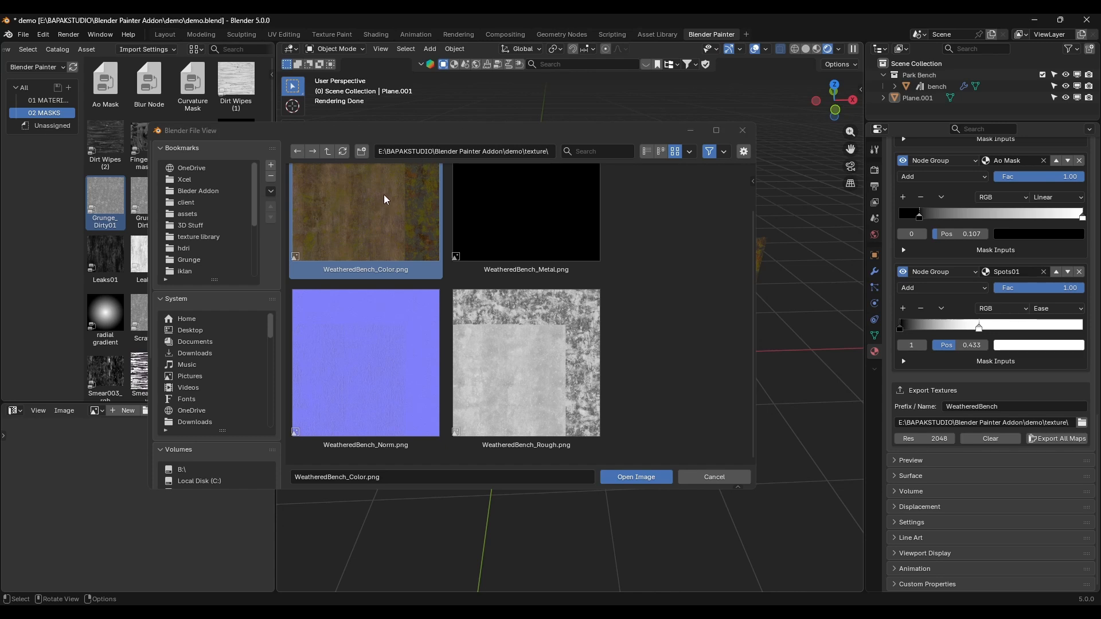
{"action": "left_click", "coordinate": [743, 132]}
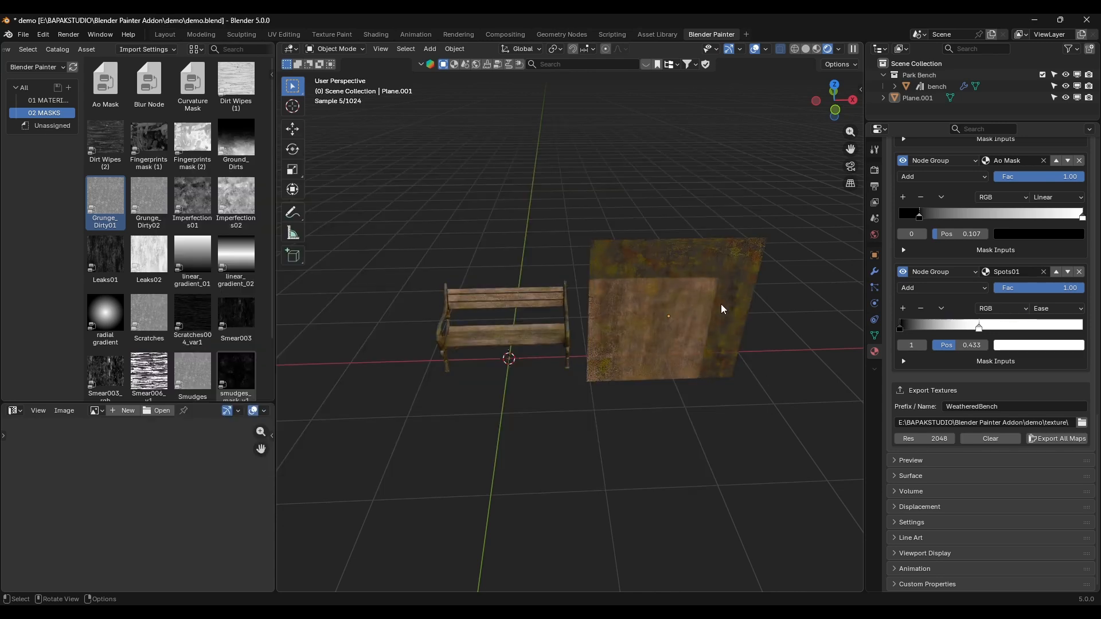
Step: Try to export all maps directly from the bench, first with its metal material active and again with its wood material
{"action": "left_click", "coordinate": [720, 301]}
{"action": "scroll", "coordinate": [663, 318], "scroll_direction": "up", "scroll_amount": 4}
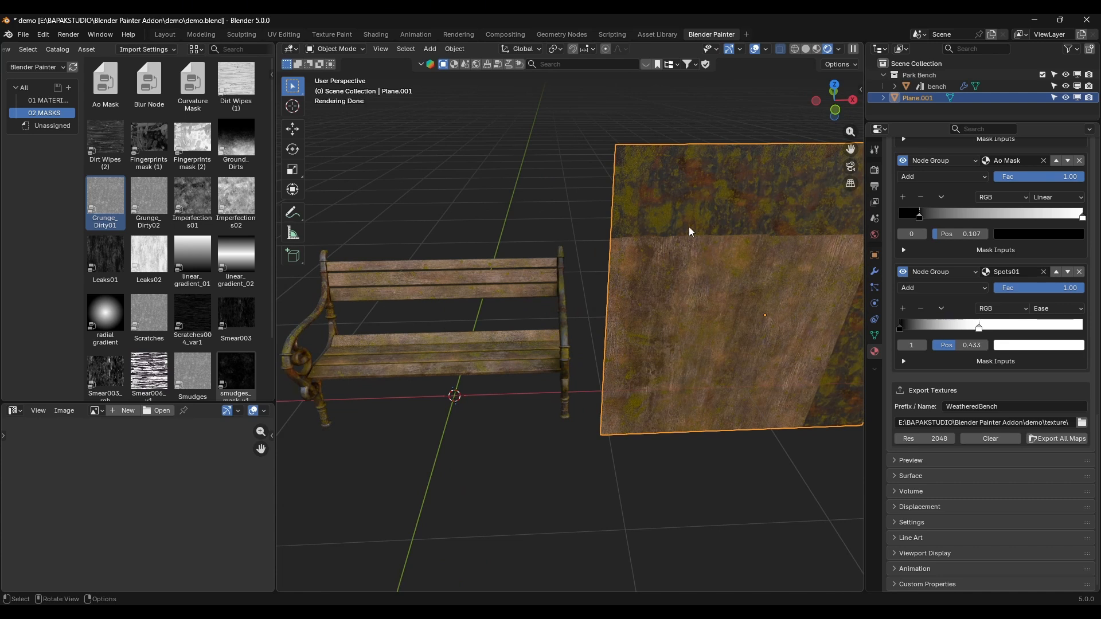
{"action": "left_click", "coordinate": [440, 276]}
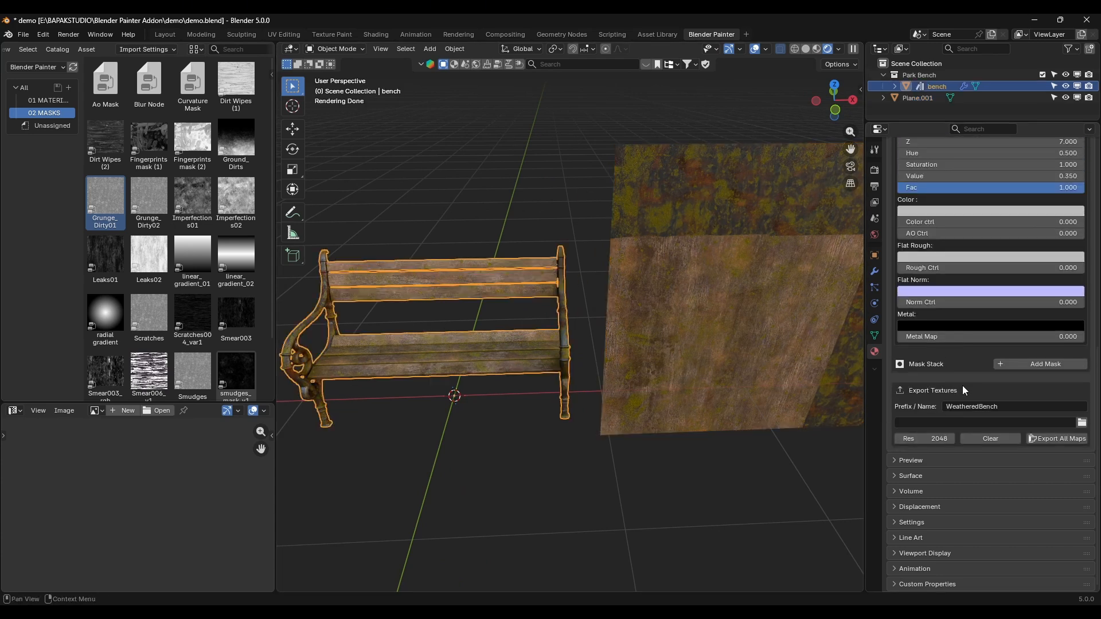
{"action": "left_click", "coordinate": [994, 440]}
{"action": "scroll", "coordinate": [1032, 372], "scroll_direction": "up", "scroll_amount": 1}
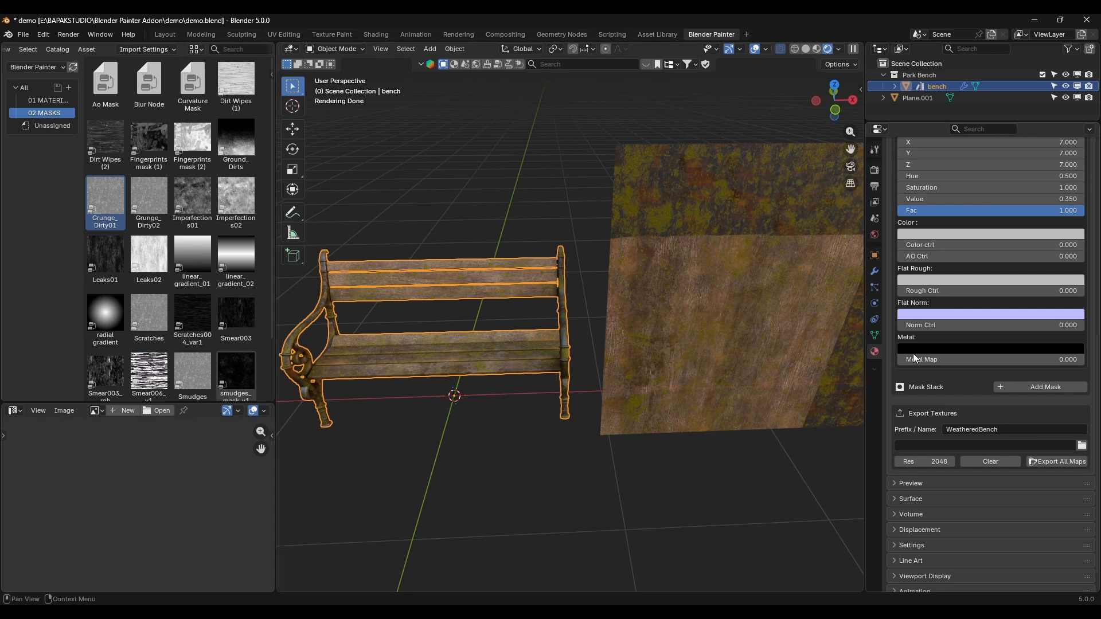
{"action": "left_click", "coordinate": [1076, 463]}
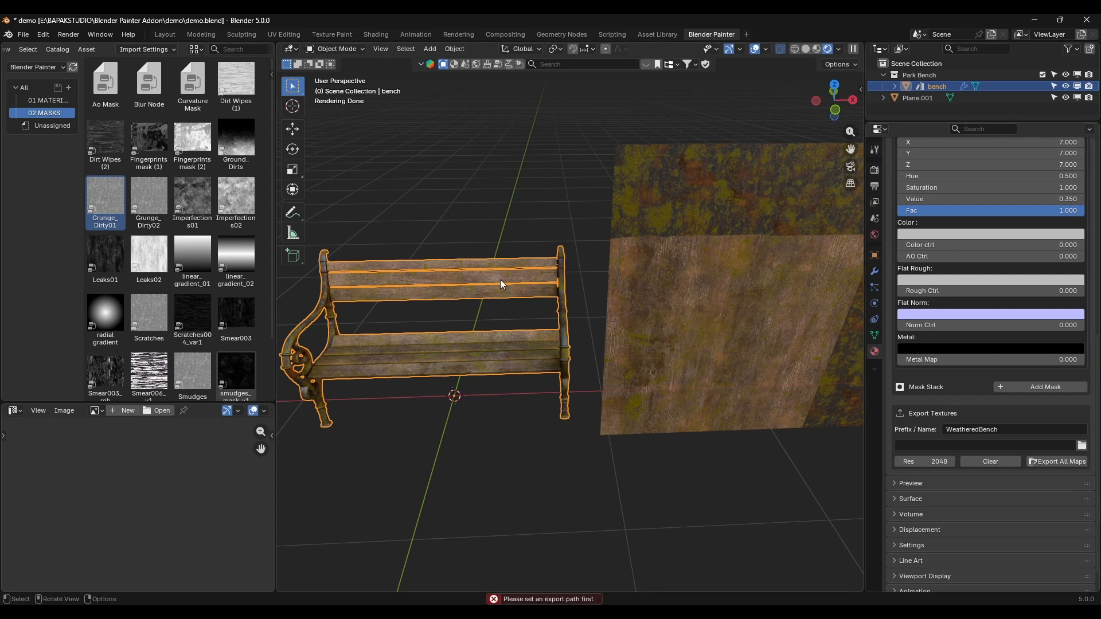
{"action": "scroll", "coordinate": [1019, 439], "scroll_direction": "up", "scroll_amount": 15}
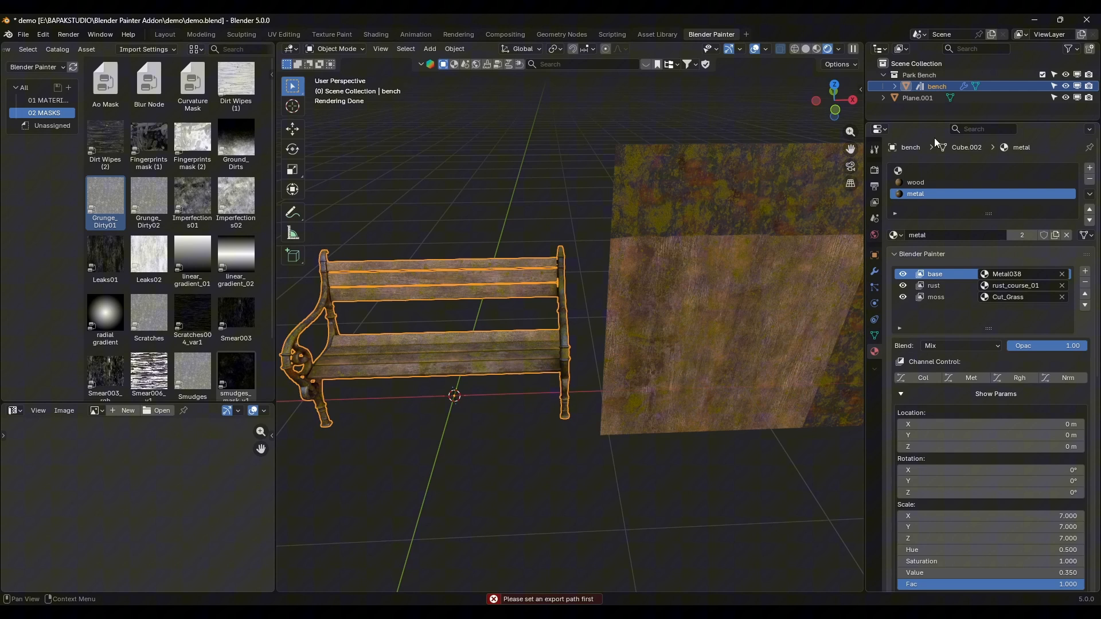
{"action": "scroll", "coordinate": [1048, 507], "scroll_direction": "down", "scroll_amount": 15}
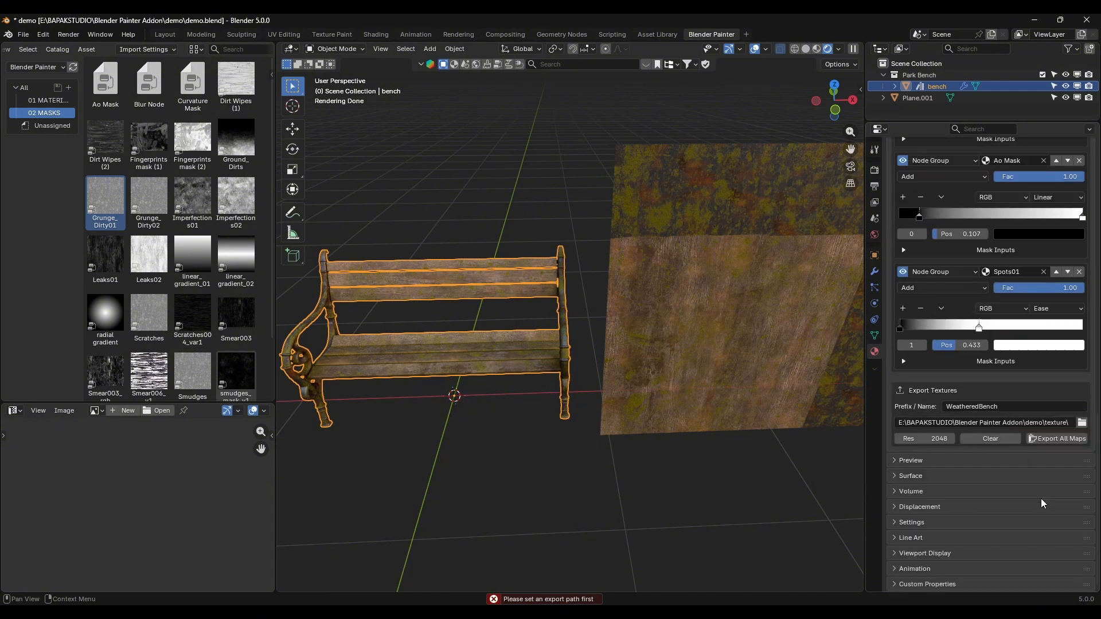
{"action": "left_click", "coordinate": [1058, 439]}
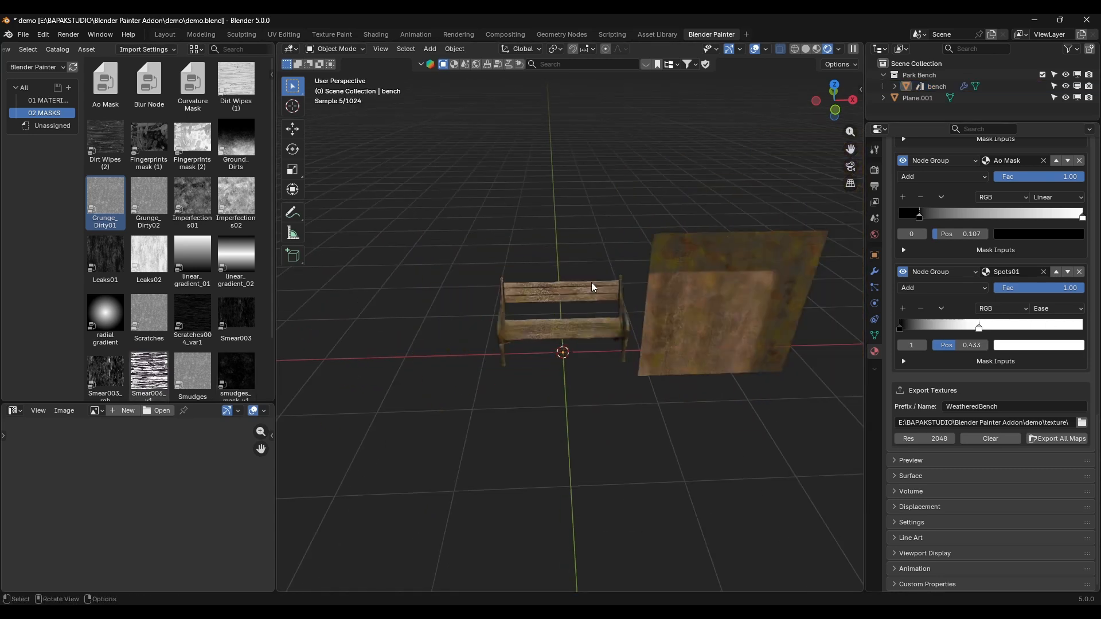
Step: Duplicate the bench and place the copy beside the original along the global X axis
{"action": "left_click", "coordinate": [591, 282]}
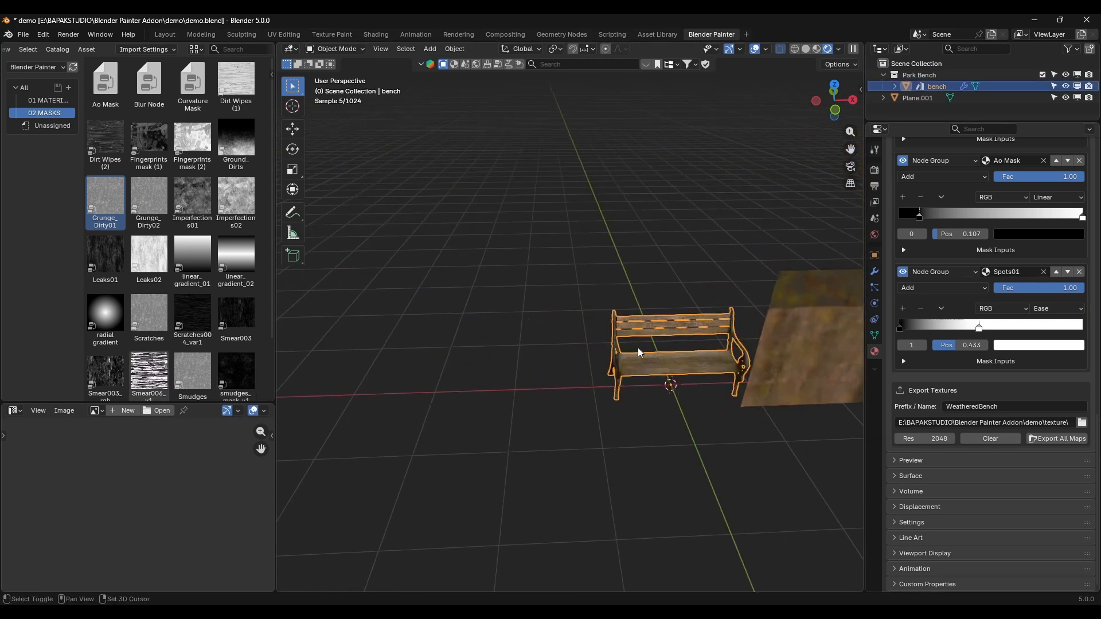
{"action": "key", "text": "shift+d"}
{"action": "key", "text": "x"}
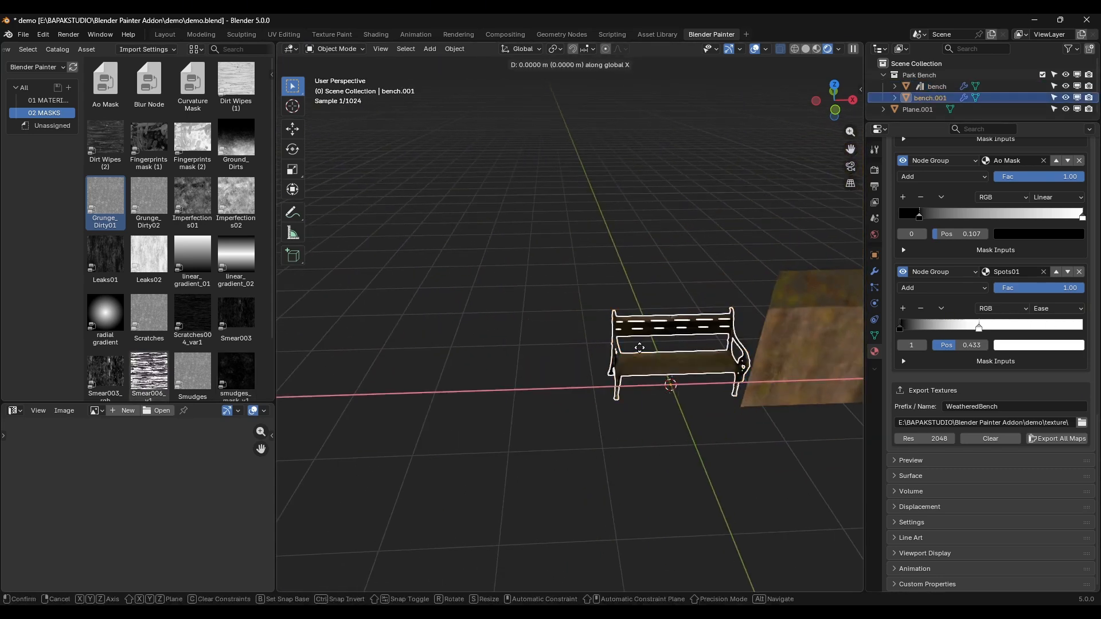
{"action": "left_click", "coordinate": [499, 339]}
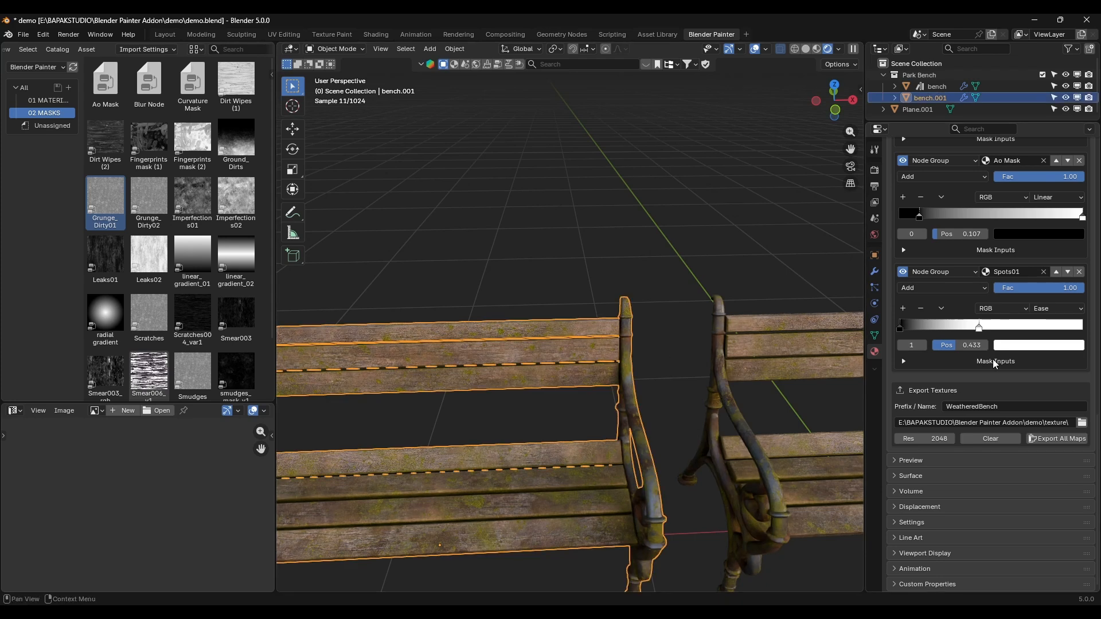
Step: Remove the wood and metal material slots from the duplicated bench
{"action": "scroll", "coordinate": [1081, 367], "scroll_direction": "up", "scroll_amount": 10}
{"action": "scroll", "coordinate": [1080, 367], "scroll_direction": "up", "scroll_amount": 15}
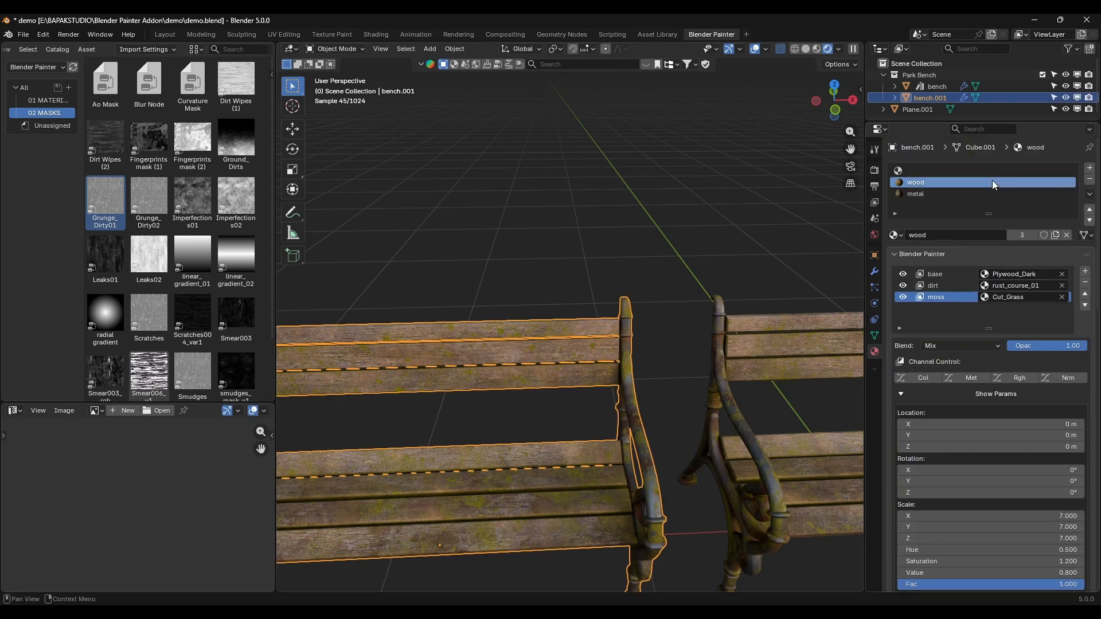
{"action": "left_click", "coordinate": [1086, 180]}
{"action": "left_click", "coordinate": [1087, 180]}
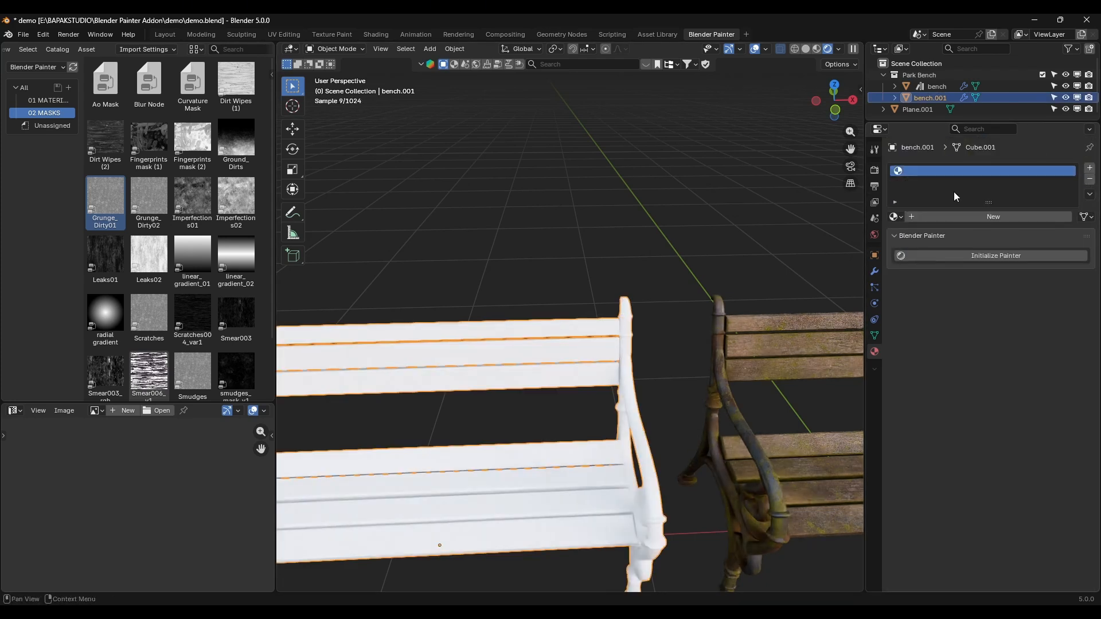
Step: Create a new material named bench_material on the duplicated bench
{"action": "left_click", "coordinate": [893, 216]}
{"action": "left_click", "coordinate": [985, 217]}
{"action": "left_click", "coordinate": [986, 217]}
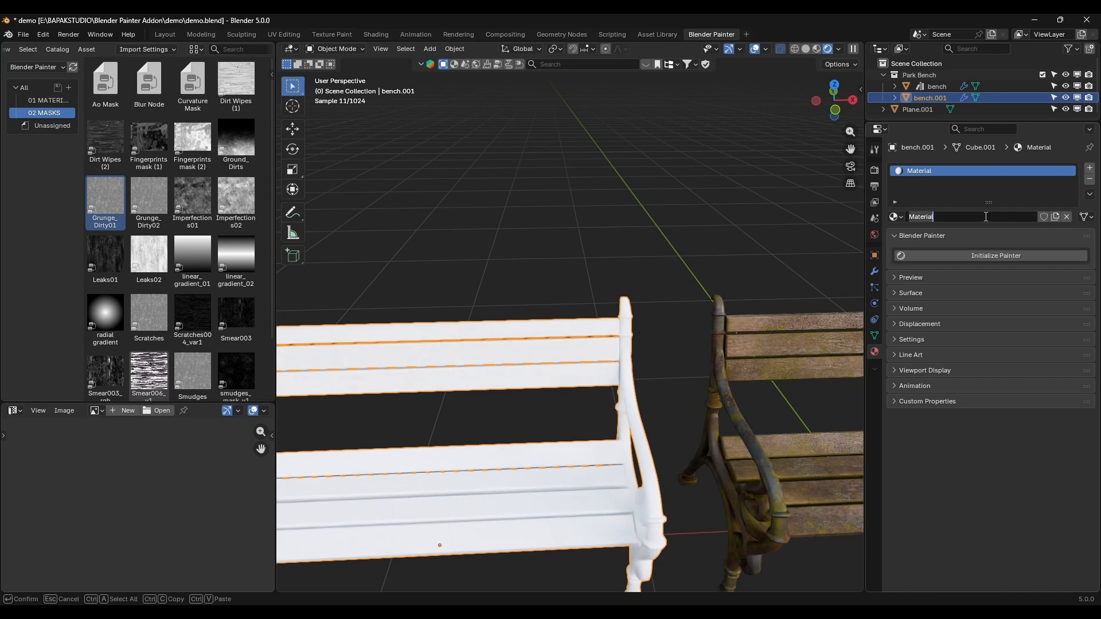
{"action": "type", "text": "bench_material"}
{"action": "key", "text": "Return"}
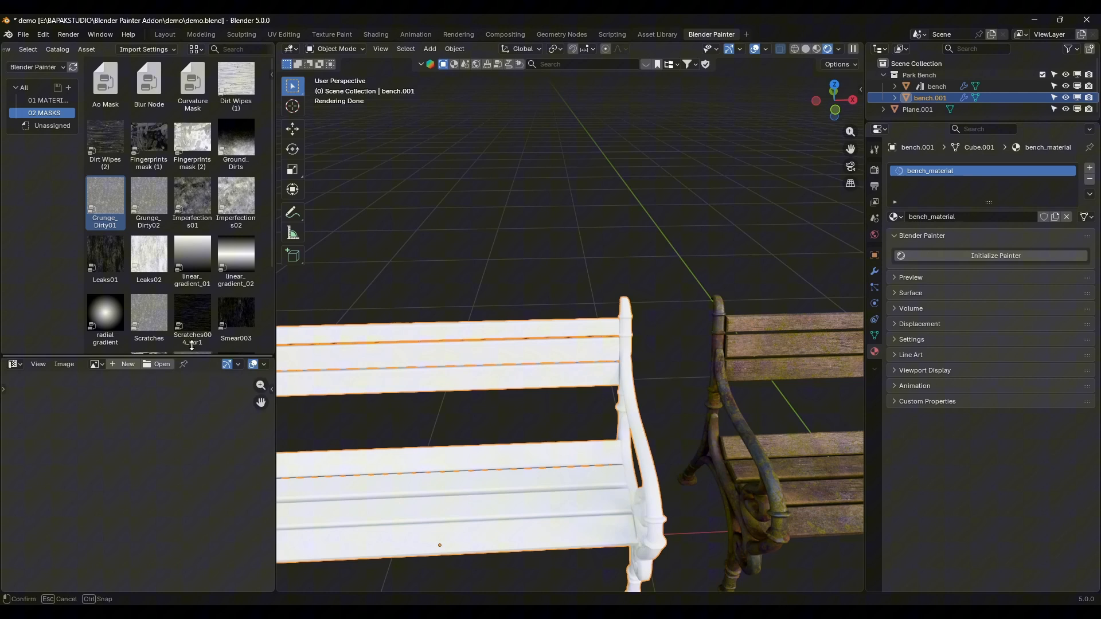
Step: Enlarge the image editor area and switch it to the Shader Editor showing bench_material's nodes
{"action": "left_click_drag", "start_coordinate": [192, 405], "coordinate": [189, 260]}
{"action": "key", "text": "shift+F3"}
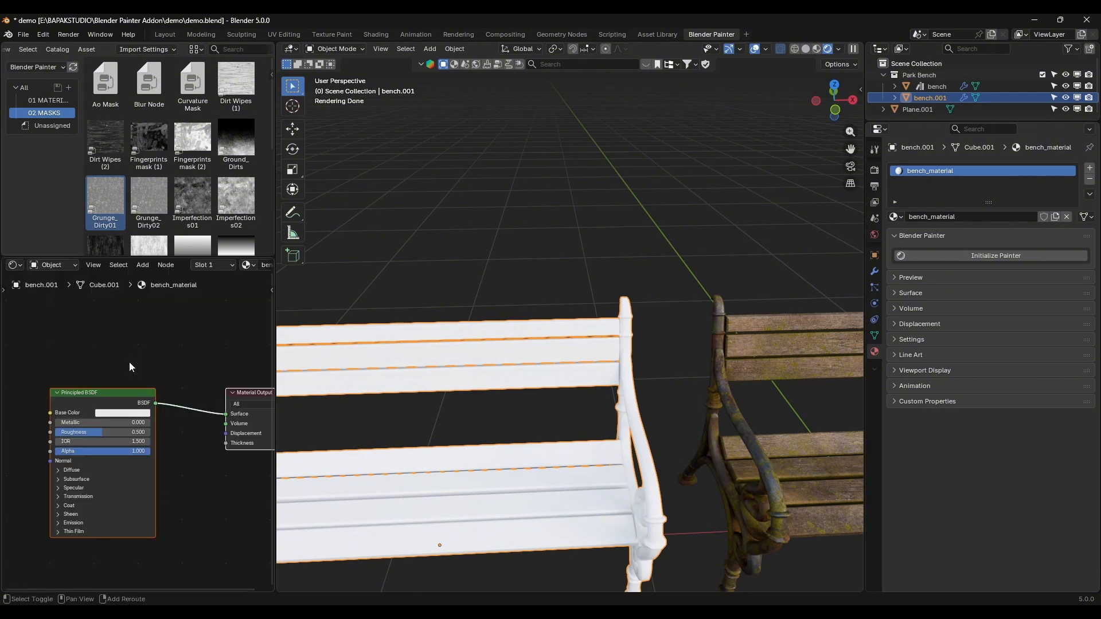
{"action": "scroll", "coordinate": [120, 443], "scroll_direction": "down", "scroll_amount": 1}
{"action": "middle_click_drag", "start_coordinate": [121, 443], "coordinate": [213, 439]}
Step: Load the WeatheredBench Color, Metal, Norm and Rough maps onto the Principled BSDF node with Principled Texture Setup
{"action": "left_click", "coordinate": [200, 384]}
{"action": "scroll", "coordinate": [197, 423], "scroll_direction": "down", "scroll_amount": 1}
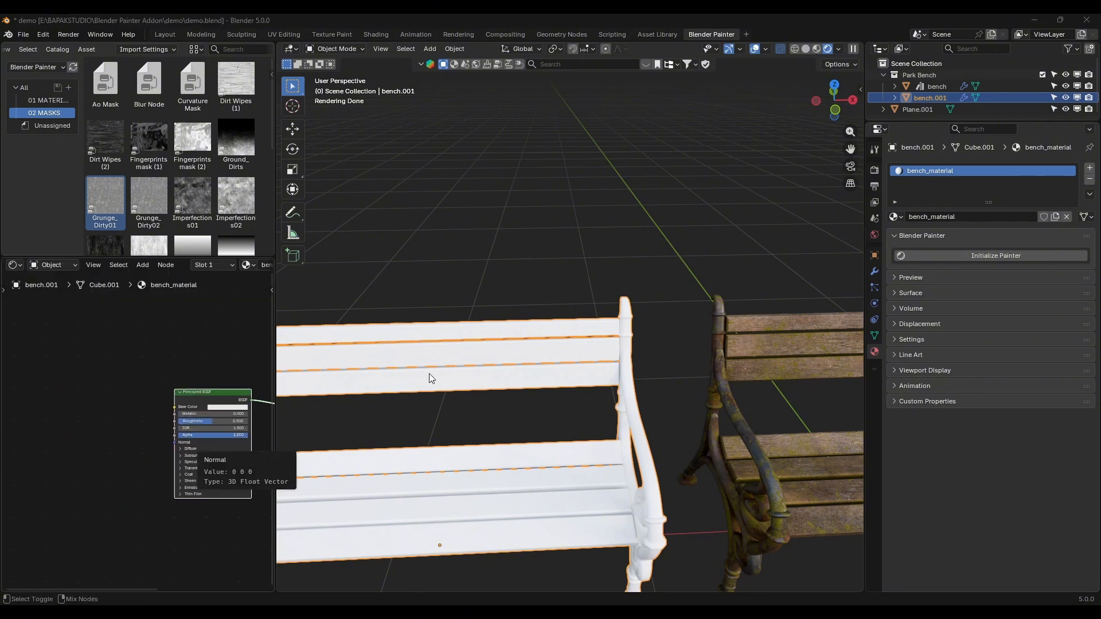
{"action": "key", "text": "ctrl+shift+t"}
{"action": "left_click", "coordinate": [514, 407], "text": "shift"}
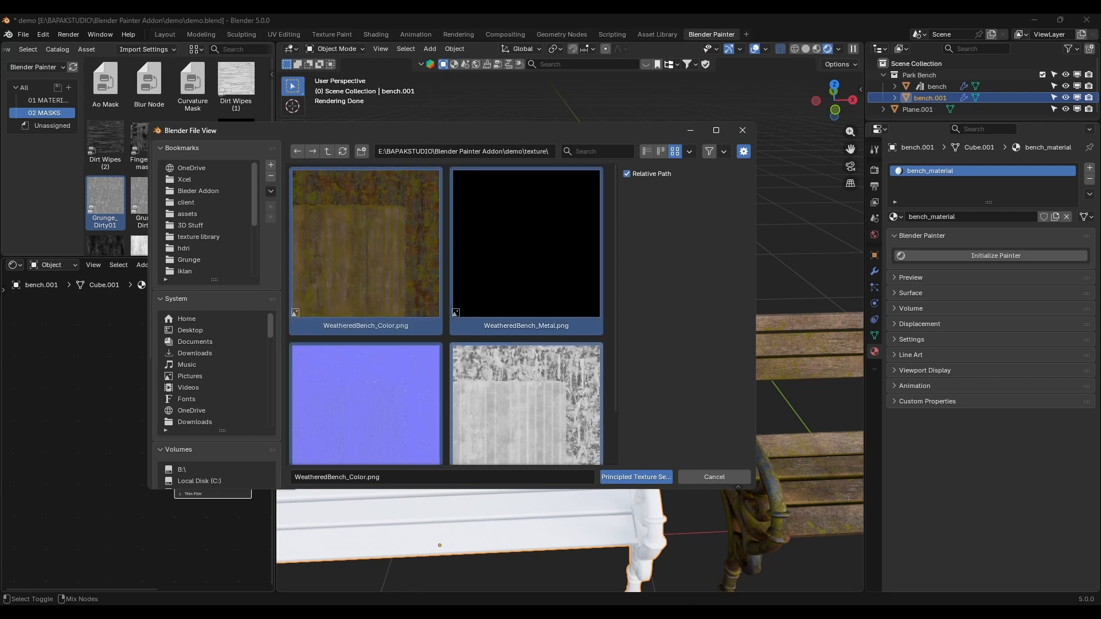
{"action": "scroll", "coordinate": [424, 355], "scroll_direction": "down", "scroll_amount": 2}
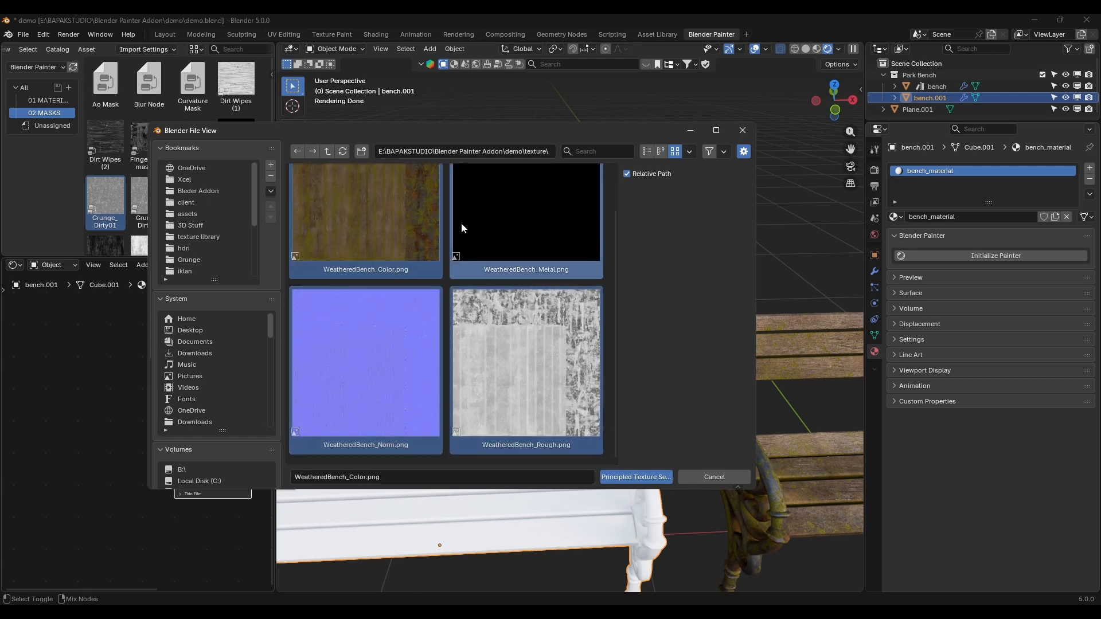
{"action": "left_click", "coordinate": [637, 477]}
Step: Examine the baked textures on the duplicated bench's slats and metal frame up close and beside the original bench
{"action": "middle_click_drag", "start_coordinate": [642, 459], "coordinate": [584, 442]}
{"action": "left_click", "coordinate": [677, 435]}
{"action": "scroll", "coordinate": [678, 436], "scroll_direction": "up", "scroll_amount": 4}
{"action": "scroll", "coordinate": [715, 389], "scroll_direction": "down", "scroll_amount": 5}
{"action": "middle_click_drag", "start_coordinate": [714, 389], "coordinate": [680, 395], "text": "shift"}
{"action": "middle_click_drag", "start_coordinate": [493, 407], "coordinate": [483, 365]}
{"action": "scroll", "coordinate": [521, 414], "scroll_direction": "up", "scroll_amount": 5}
{"action": "scroll", "coordinate": [463, 361], "scroll_direction": "down", "scroll_amount": 3}
{"action": "scroll", "coordinate": [483, 362], "scroll_direction": "up", "scroll_amount": 3}
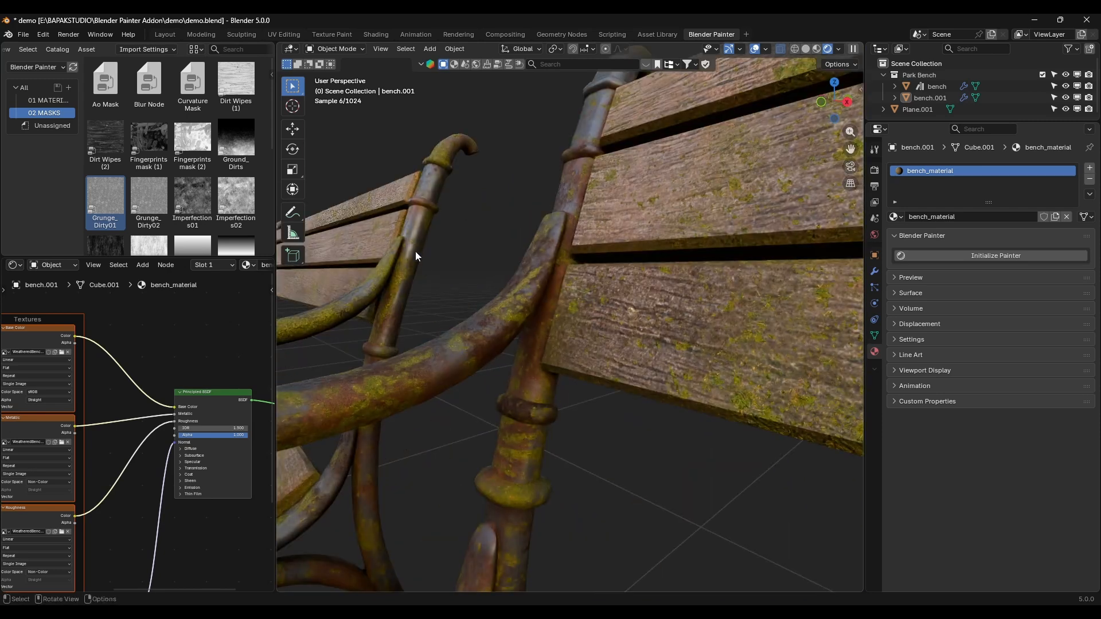
{"action": "middle_click_drag", "start_coordinate": [415, 251], "coordinate": [515, 305]}
{"action": "middle_click_drag", "start_coordinate": [642, 344], "coordinate": [519, 320], "text": "shift"}
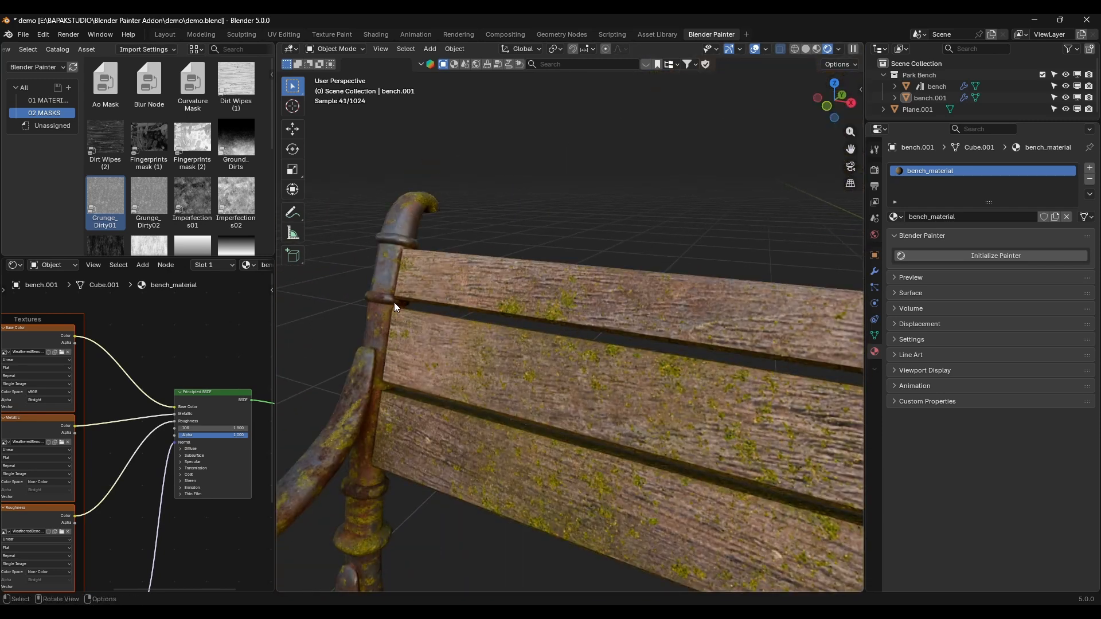
{"action": "middle_click_drag", "start_coordinate": [393, 301], "coordinate": [434, 280]}
{"action": "scroll", "coordinate": [434, 281], "scroll_direction": "up", "scroll_amount": 3}
{"action": "scroll", "coordinate": [343, 220], "scroll_direction": "down", "scroll_amount": 2}
{"action": "middle_click_drag", "start_coordinate": [505, 243], "coordinate": [548, 212], "text": "shift"}
{"action": "scroll", "coordinate": [556, 514], "scroll_direction": "down", "scroll_amount": 6}
{"action": "middle_click_drag", "start_coordinate": [688, 447], "coordinate": [548, 372], "text": "shift"}
{"action": "middle_click_drag", "start_coordinate": [549, 373], "coordinate": [665, 398]}
{"action": "scroll", "coordinate": [648, 375], "scroll_direction": "down", "scroll_amount": 7}
{"action": "middle_click_drag", "start_coordinate": [504, 350], "coordinate": [540, 346]}
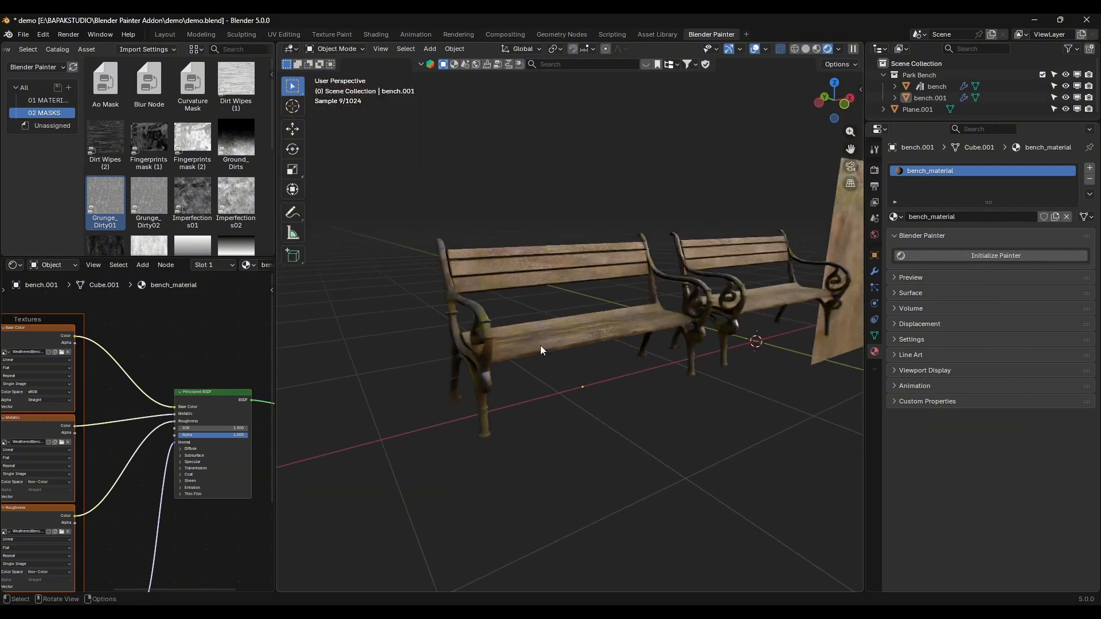
Step: Review the duplicated bench's texture node setup and compare the bench with the original and the bake plane
{"action": "left_click", "coordinate": [540, 345]}
{"action": "key", "text": "g"}
{"action": "key", "text": "Escape"}
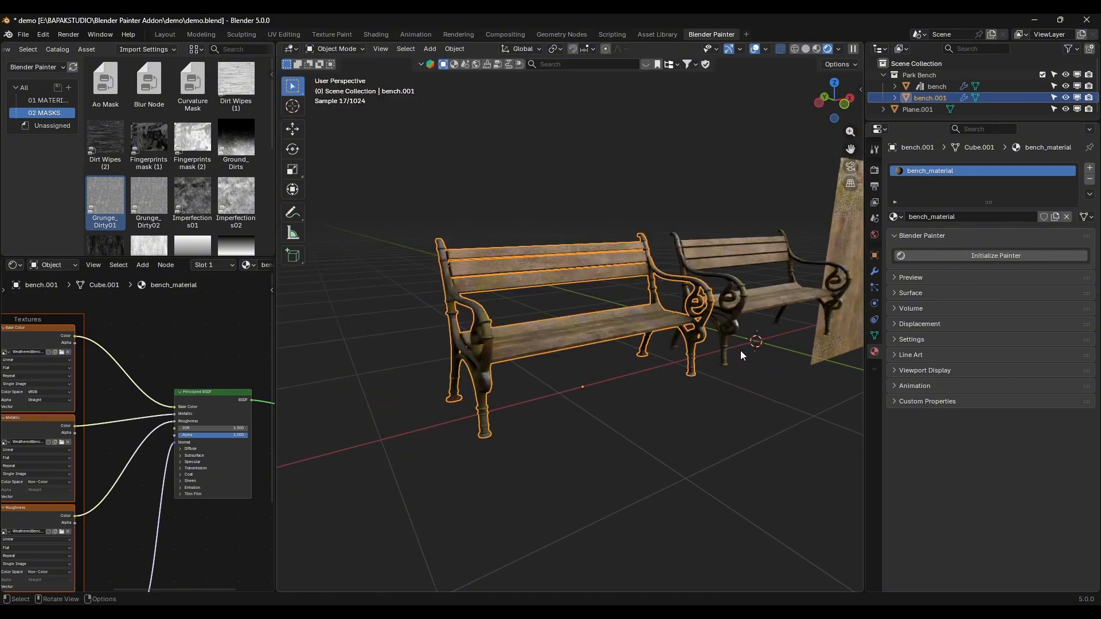
{"action": "middle_click_drag", "start_coordinate": [741, 350], "coordinate": [735, 358]}
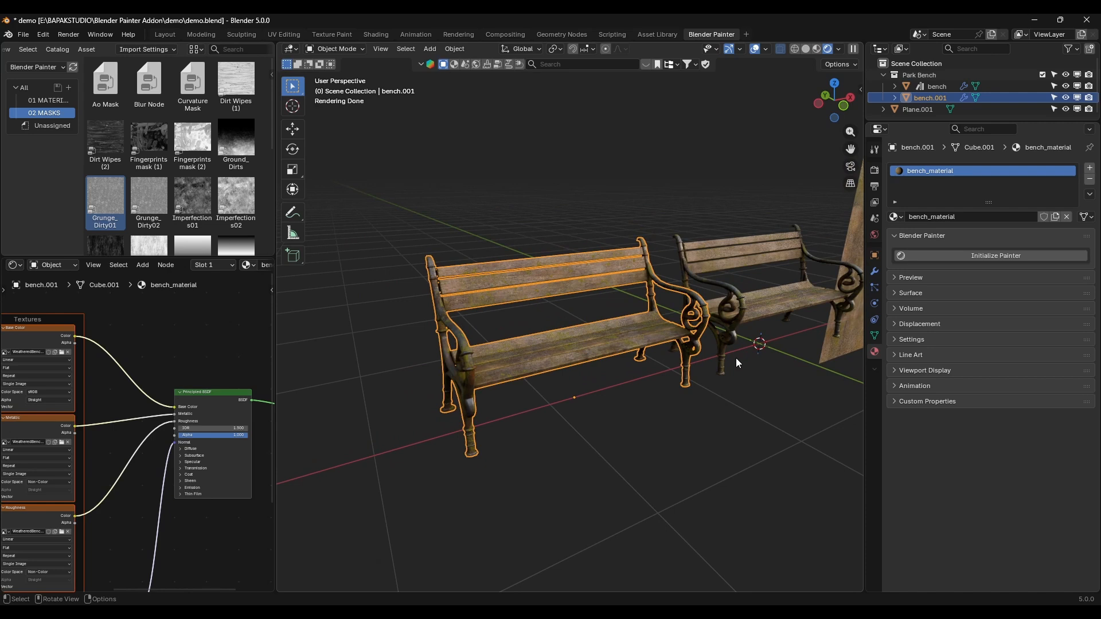
{"action": "scroll", "coordinate": [109, 334], "scroll_direction": "down", "scroll_amount": 3}
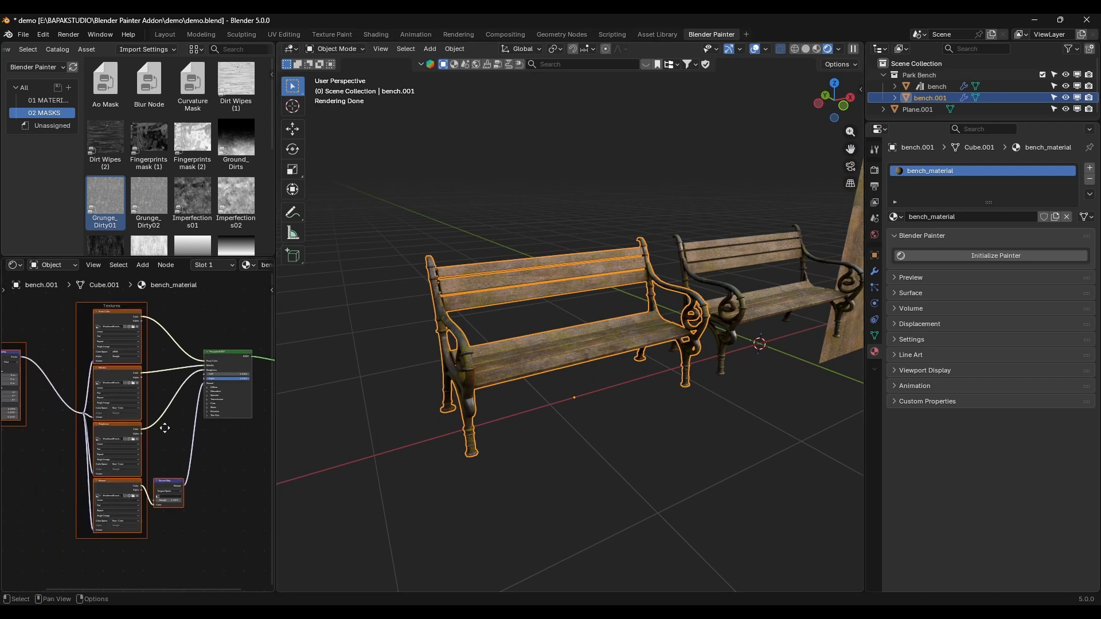
{"action": "middle_click_drag", "start_coordinate": [84, 346], "coordinate": [99, 359]}
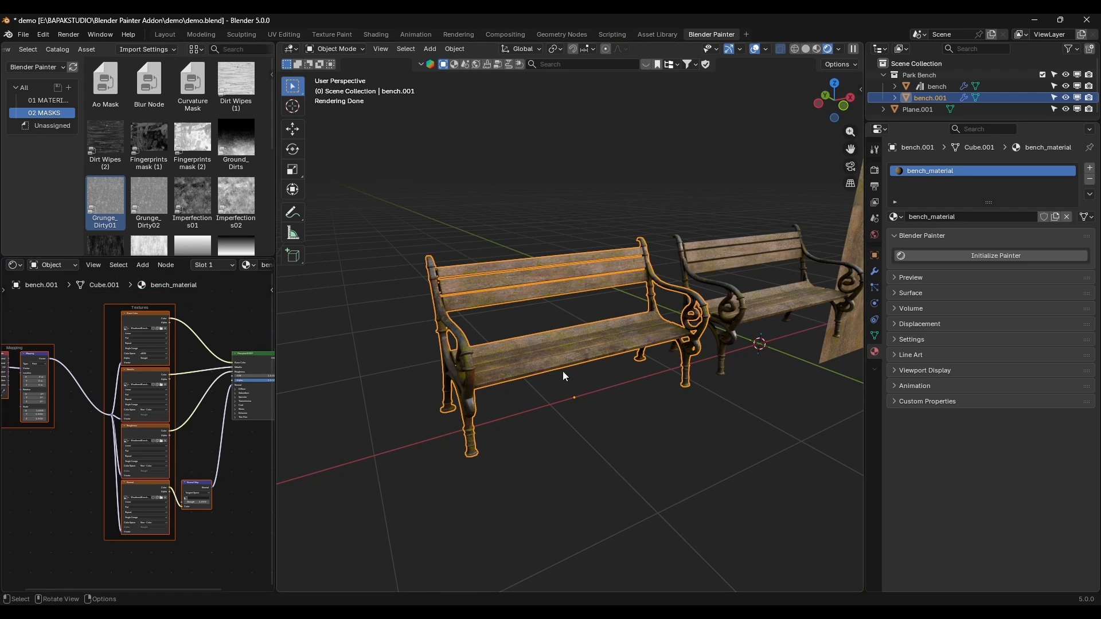
{"action": "middle_click_drag", "start_coordinate": [697, 307], "coordinate": [634, 305]}
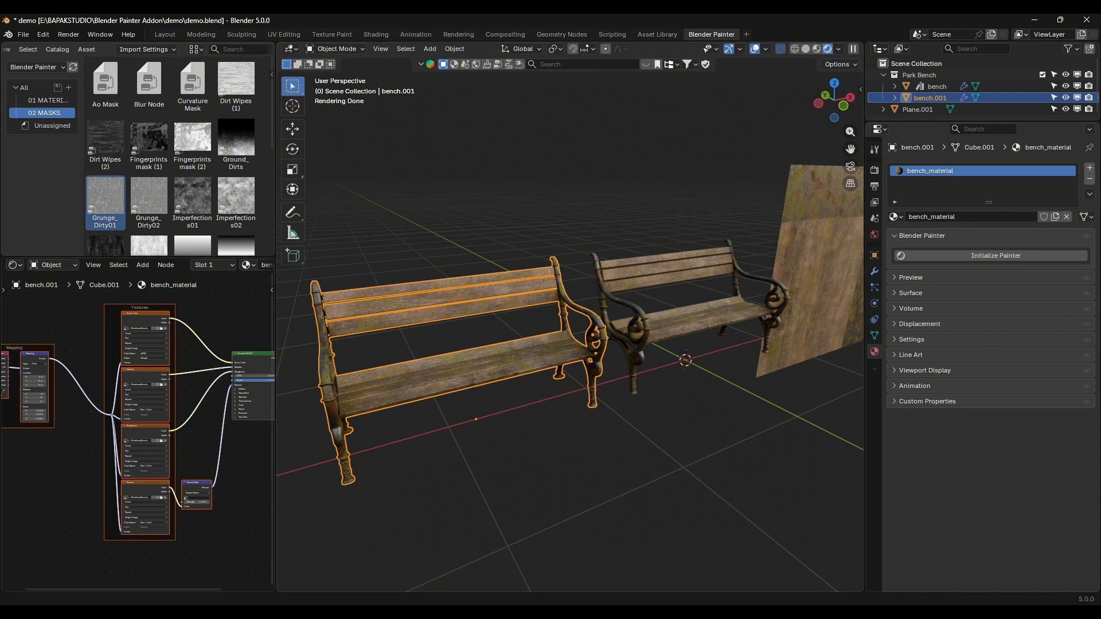
{"action": "left_click", "coordinate": [222, 568]}
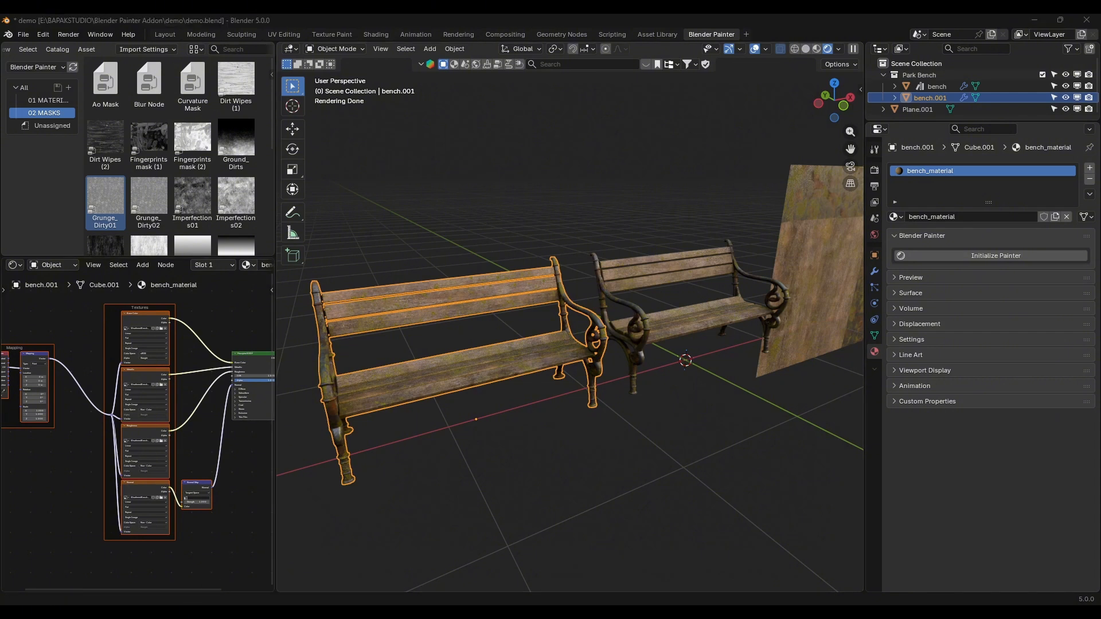